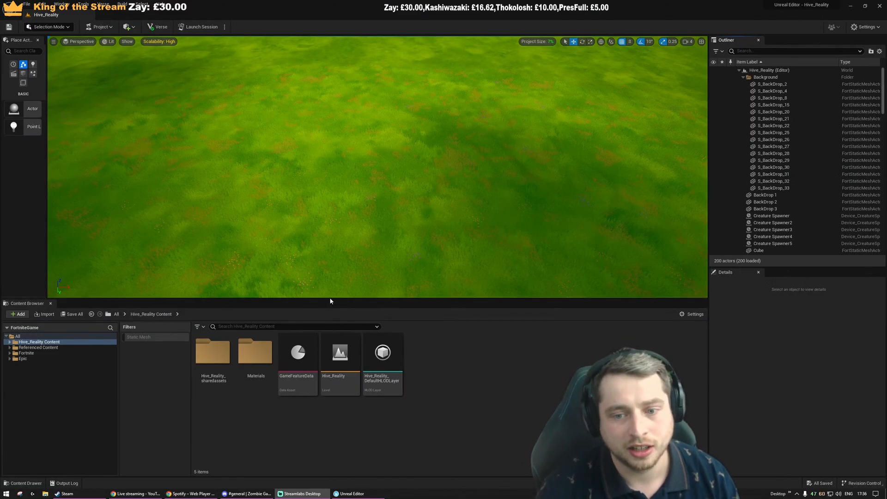
Enlarge the level viewport and examine the walled arena with its central building and creature spawners
{"action": "left_click_drag", "start_coordinate": [328, 298], "coordinate": [325, 374]}
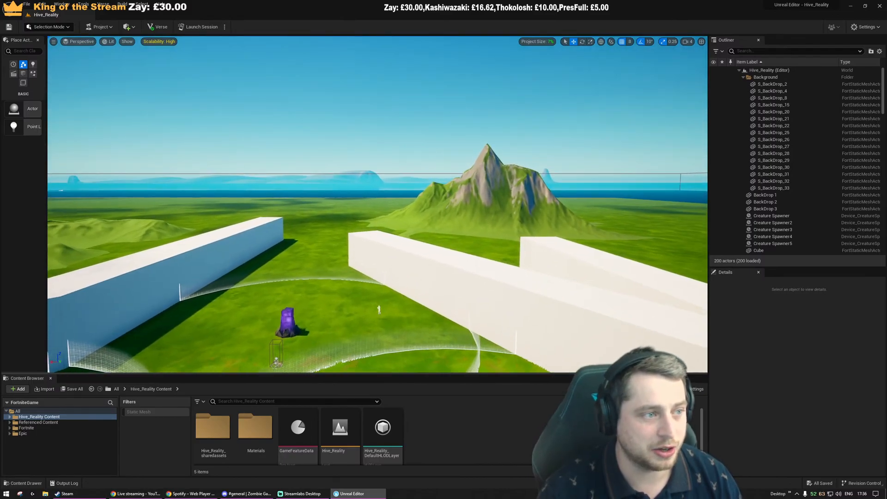
{"action": "right_click_drag", "start_coordinate": [378, 204], "coordinate": [176, 257]}
{"action": "right_click_drag", "start_coordinate": [353, 261], "coordinate": [226, 282]}
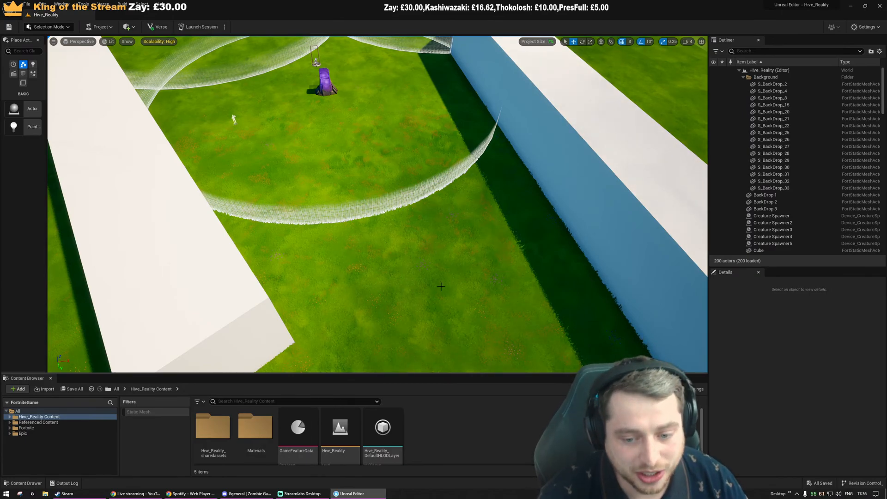
{"action": "double_click", "coordinate": [275, 7]}
{"action": "double_click", "coordinate": [290, 14]}
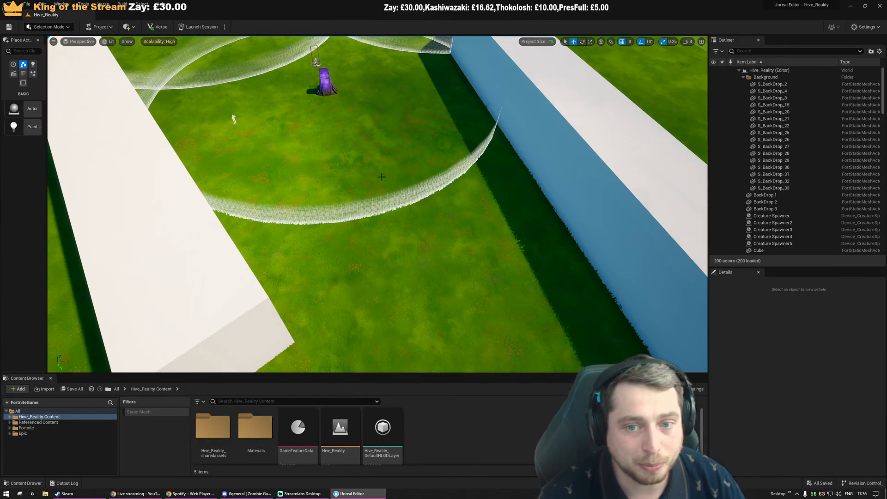
{"action": "right_click_drag", "start_coordinate": [372, 153], "coordinate": [365, 131]}
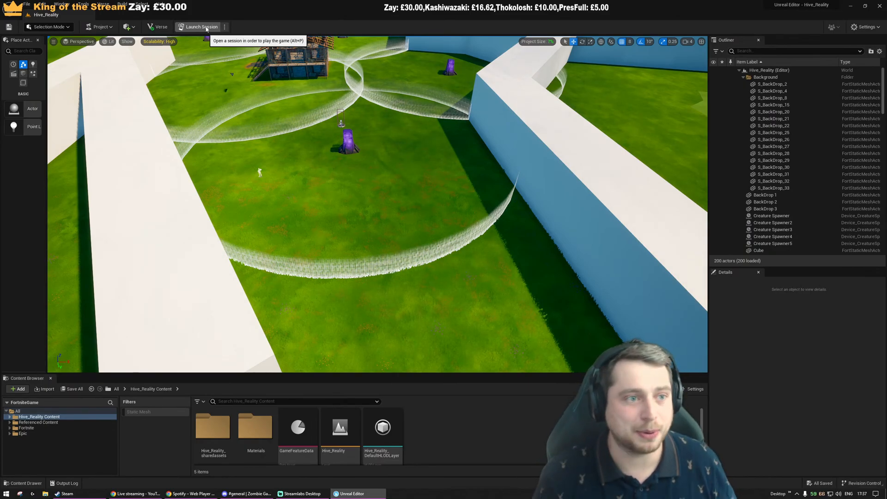
{"action": "right_click_drag", "start_coordinate": [407, 145], "coordinate": [417, 125]}
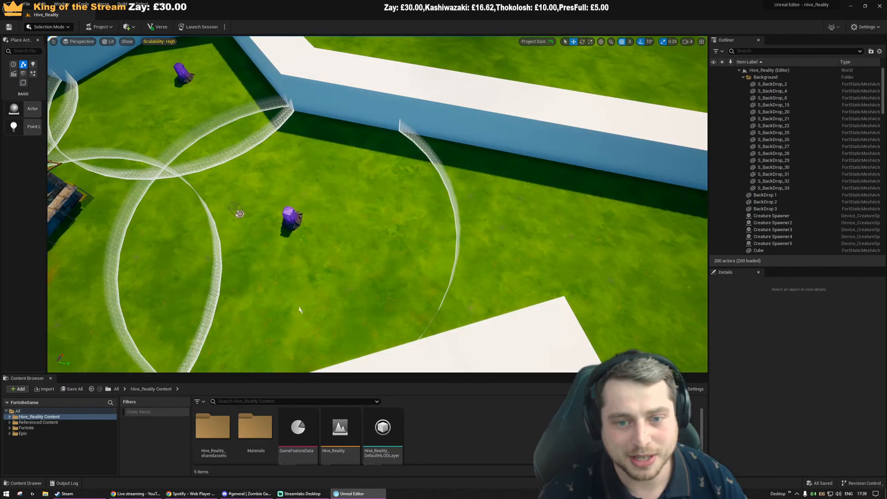
{"action": "right_click_drag", "start_coordinate": [486, 214], "coordinate": [455, 203]}
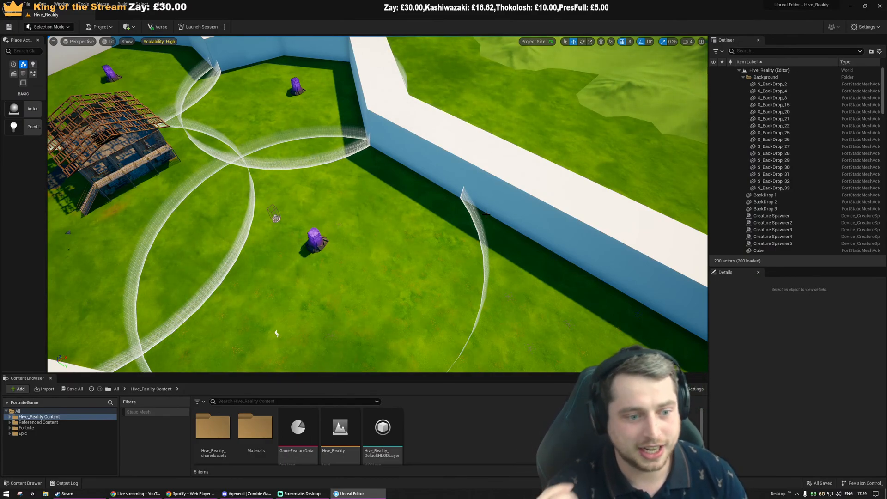
{"action": "right_click_drag", "start_coordinate": [486, 215], "coordinate": [336, 293]}
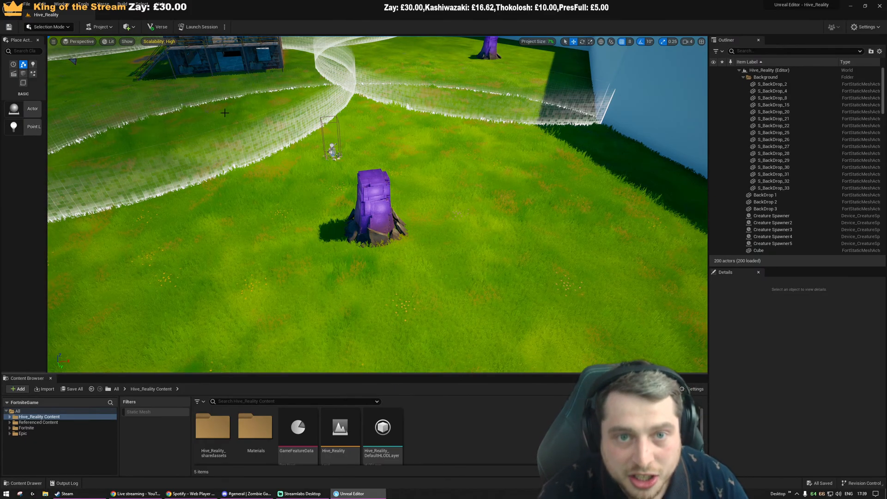
Open the Fab asset library and show its 3D Models category
{"action": "left_click", "coordinate": [82, 4]}
{"action": "mouse_move", "coordinate": [62, 4]}
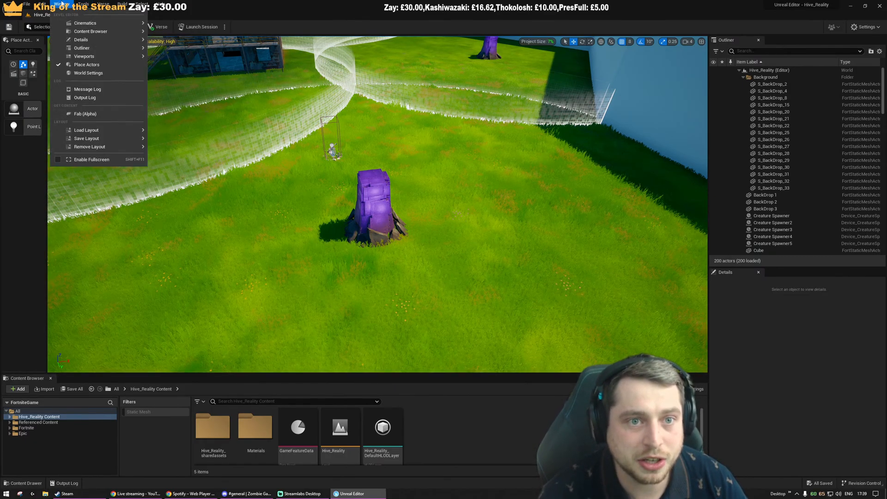
{"action": "left_click", "coordinate": [89, 114]}
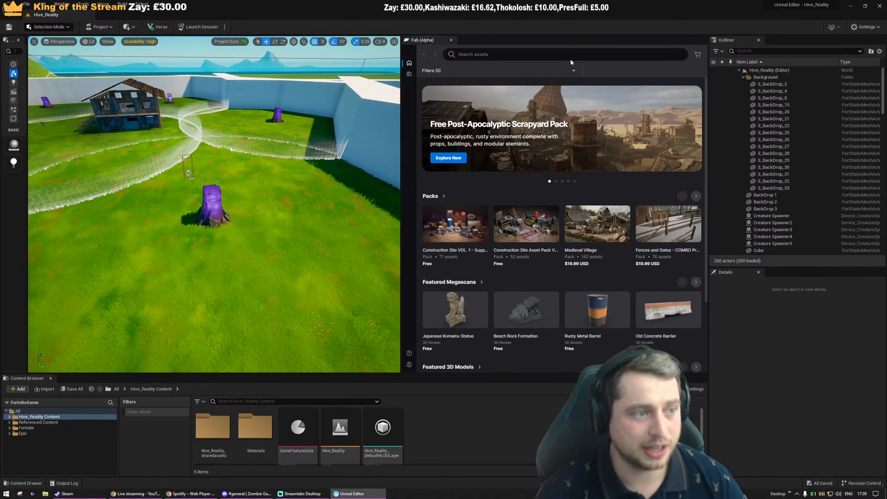
{"action": "left_click", "coordinate": [433, 73]}
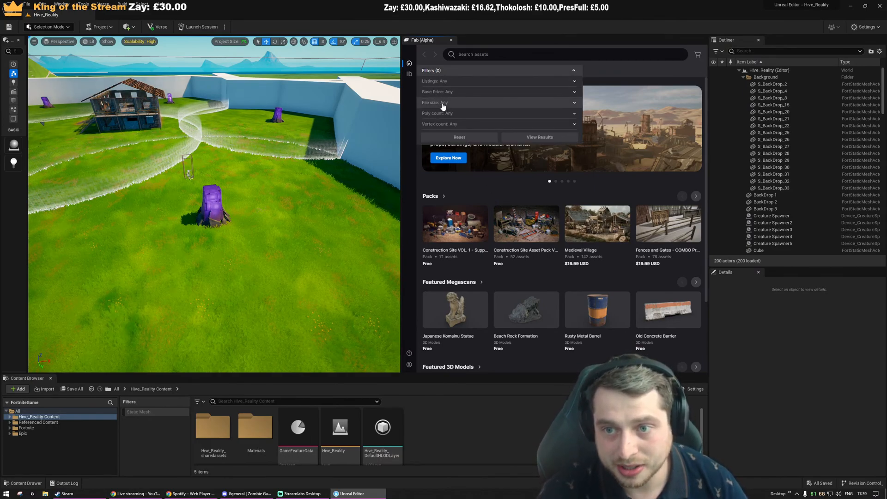
{"action": "left_click", "coordinate": [406, 82]}
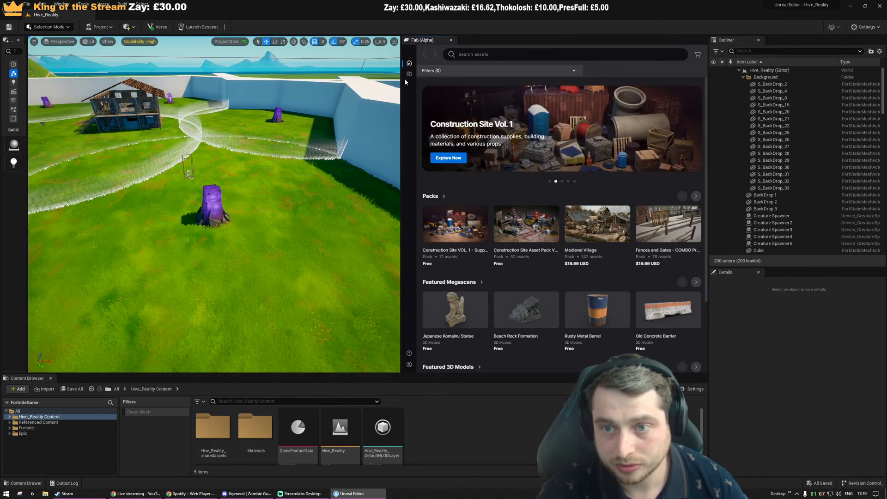
{"action": "left_click", "coordinate": [427, 76]}
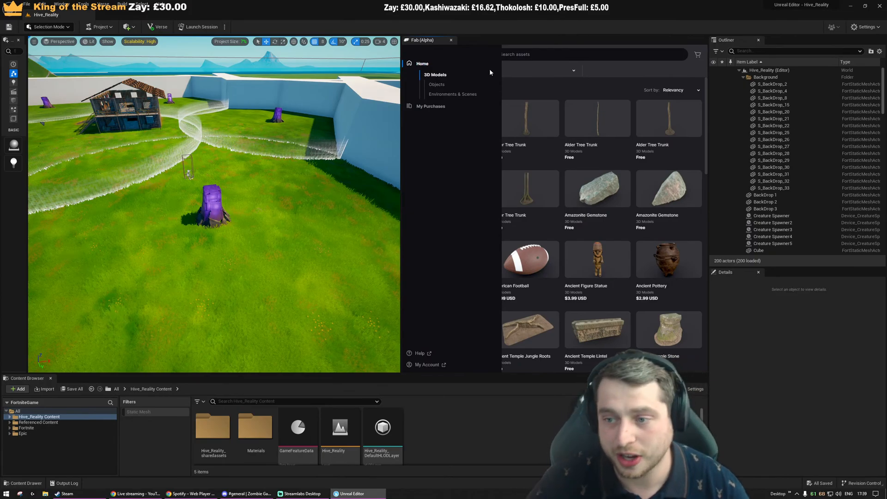
Place the free Amazonite Gemstone model from Fab on the grass in front of the purple creature spawner
{"action": "right_click_drag", "start_coordinate": [236, 277], "coordinate": [217, 296]}
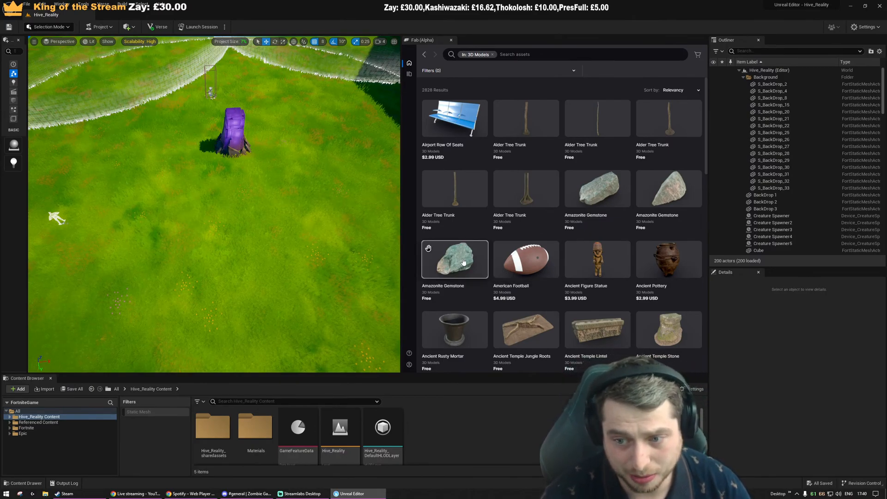
{"action": "left_click_drag", "start_coordinate": [461, 264], "coordinate": [330, 234]}
{"action": "left_click_drag", "start_coordinate": [235, 213], "coordinate": [235, 213]}
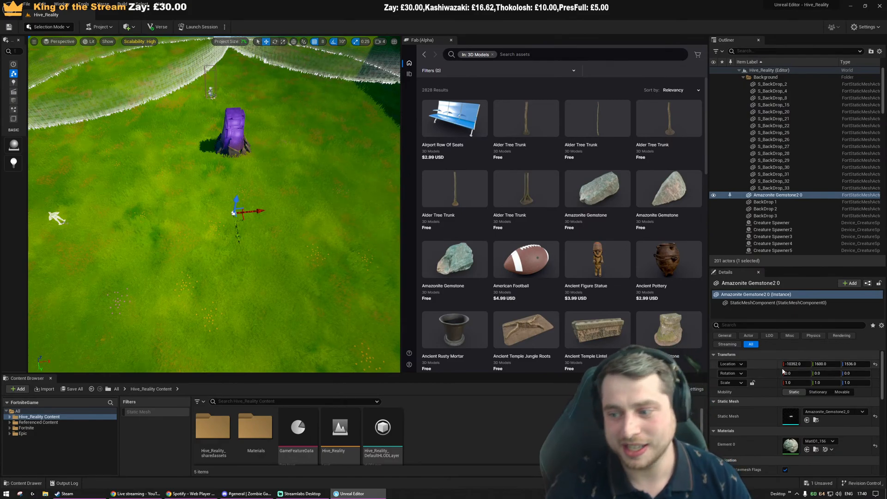
Raise the gemstone to a Z location of 1568 and scale it uniformly to 32.75
{"action": "right_click_drag", "start_coordinate": [277, 217], "coordinate": [251, 219]}
{"action": "key", "text": "w"}
{"action": "key", "text": "w"}
{"action": "left_click_drag", "start_coordinate": [217, 196], "coordinate": [227, 178]}
{"action": "key", "text": "r"}
{"action": "key", "text": "Escape"}
{"action": "mouse_move", "coordinate": [219, 198]}
{"action": "right_mouse_down"}
{"action": "mouse_move", "coordinate": [218, 190]}
{"action": "mouse_move", "coordinate": [218, 197]}
{"action": "right_mouse_up"}
{"action": "key", "text": "s"}
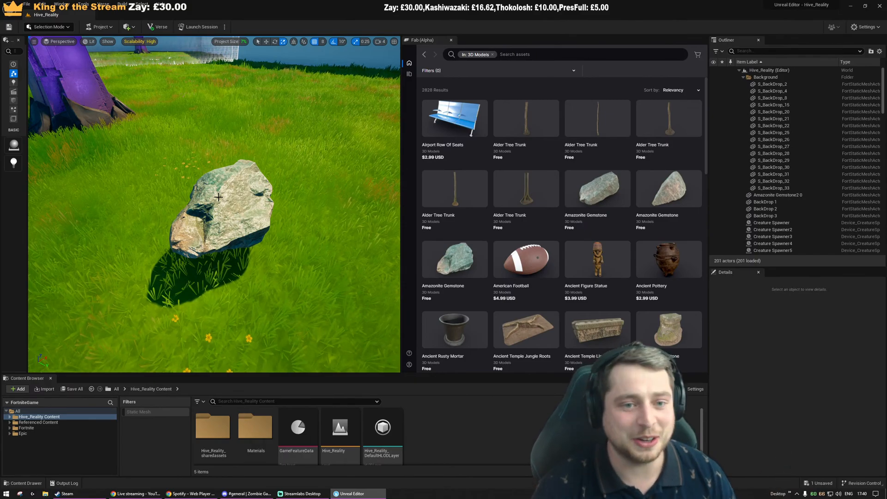
Delete the enlarged Amazonite Gemstone from the level
{"action": "left_click", "coordinate": [237, 206]}
{"action": "scroll", "coordinate": [237, 206], "scroll_direction": "down", "scroll_amount": 10}
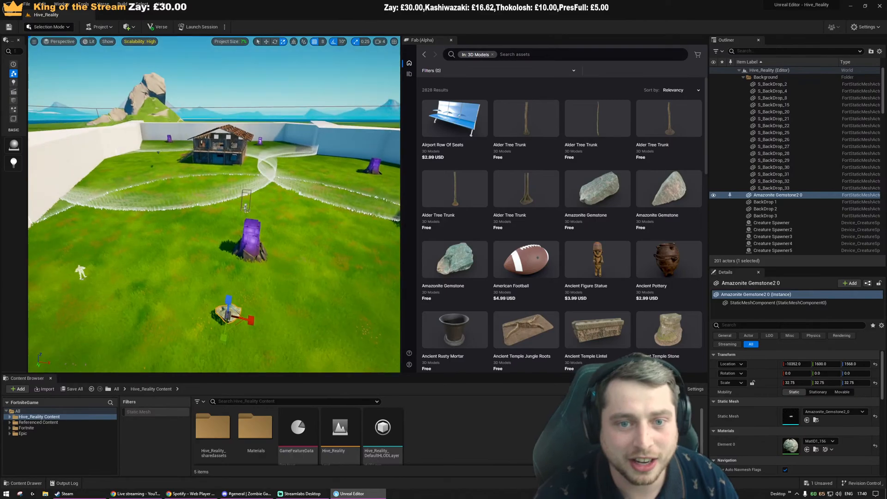
{"action": "key", "text": "Delete"}
Duplicate the item spawner behind the nearest creature spawner and place the copy across the grass towards the arena wall
{"action": "mouse_move", "coordinate": [257, 186]}
{"action": "right_mouse_down"}
{"action": "mouse_move", "coordinate": [241, 185]}
{"action": "mouse_move", "coordinate": [258, 210]}
{"action": "mouse_move", "coordinate": [268, 186]}
{"action": "right_mouse_up"}
{"action": "left_click", "coordinate": [218, 202]}
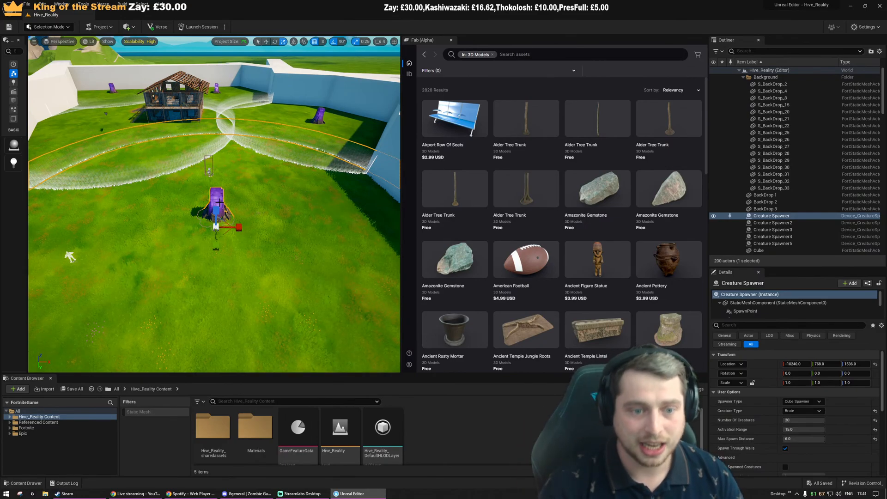
{"action": "key", "text": "w"}
{"action": "mouse_move", "coordinate": [217, 181]}
{"action": "right_mouse_down"}
{"action": "mouse_move", "coordinate": [203, 181]}
{"action": "mouse_move", "coordinate": [225, 194]}
{"action": "mouse_move", "coordinate": [208, 192]}
{"action": "right_mouse_up"}
{"action": "left_click", "coordinate": [218, 178]}
{"action": "key", "text": "w"}
{"action": "key", "text": "s"}
{"action": "key", "text": "w"}
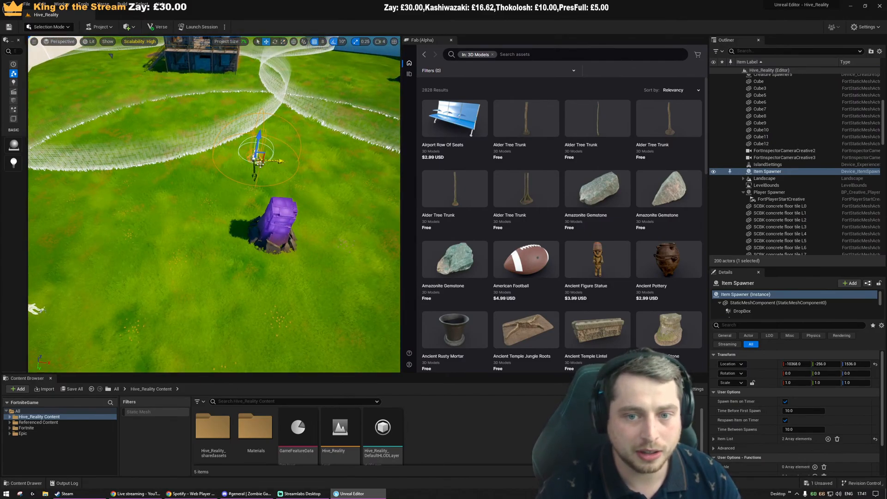
{"action": "left_click_drag", "start_coordinate": [256, 166], "coordinate": [76, 200], "text": "alt"}
{"action": "key", "text": "s"}
{"action": "right_click_drag", "start_coordinate": [76, 201], "coordinate": [64, 197]}
{"action": "key", "text": "Escape"}
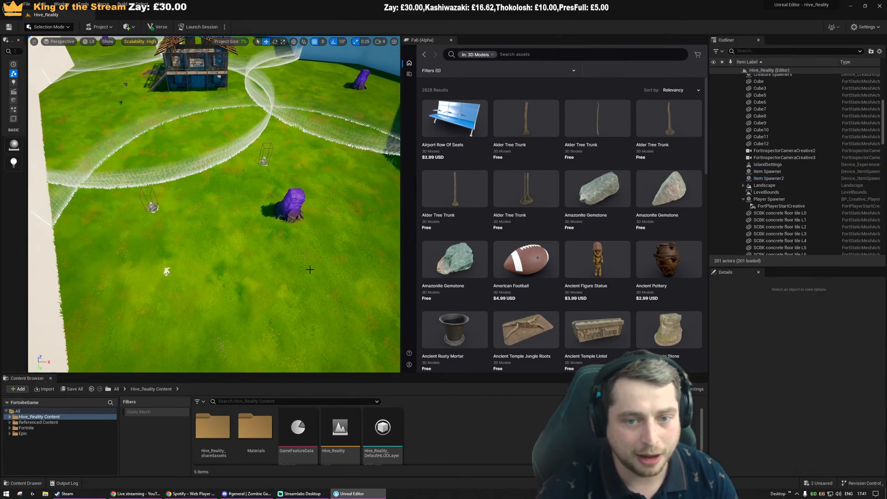
{"action": "left_click", "coordinate": [291, 214]}
{"action": "right_click_drag", "start_coordinate": [291, 214], "coordinate": [307, 204]}
{"action": "key", "text": "s"}
{"action": "left_click", "coordinate": [206, 264]}
{"action": "right_click_drag", "start_coordinate": [206, 265], "coordinate": [198, 244]}
{"action": "key", "text": "s"}
{"action": "key", "text": "w"}
{"action": "key", "text": "w"}
{"action": "key", "text": "s"}
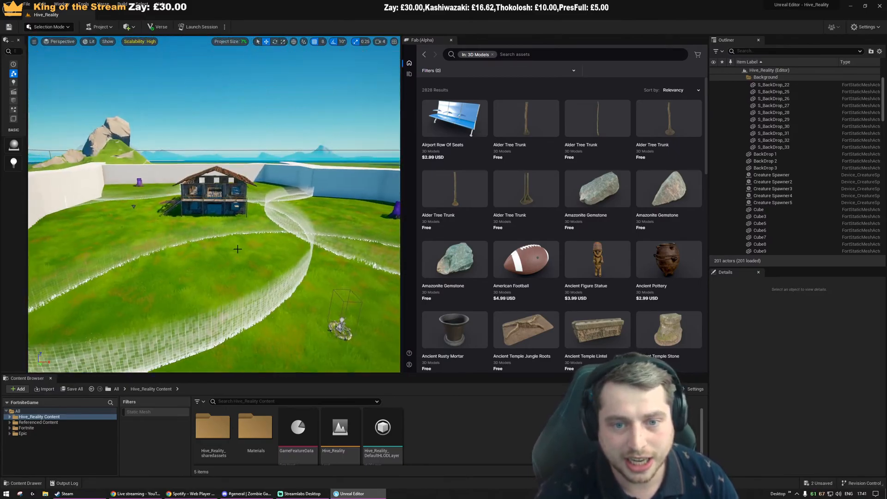
{"action": "left_click", "coordinate": [230, 193]}
{"action": "key", "text": "Escape"}
Delete the metal catwalk railing pieces in front of the stairwell on the building's upper floor
{"action": "key", "text": "w"}
{"action": "right_click_drag", "start_coordinate": [230, 194], "coordinate": [252, 223]}
{"action": "key", "text": "s"}
{"action": "key", "text": "w"}
{"action": "key", "text": "s"}
{"action": "key", "text": "w"}
{"action": "key", "text": "s"}
{"action": "right_click", "coordinate": [250, 221]}
{"action": "key", "text": "s"}
{"action": "key", "text": "Delete"}
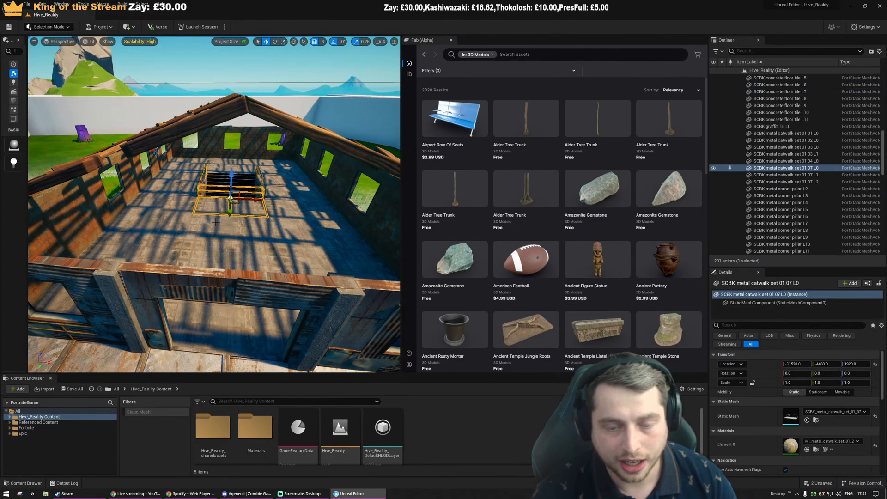
{"action": "left_click", "coordinate": [220, 213]}
{"action": "key", "text": "Delete"}
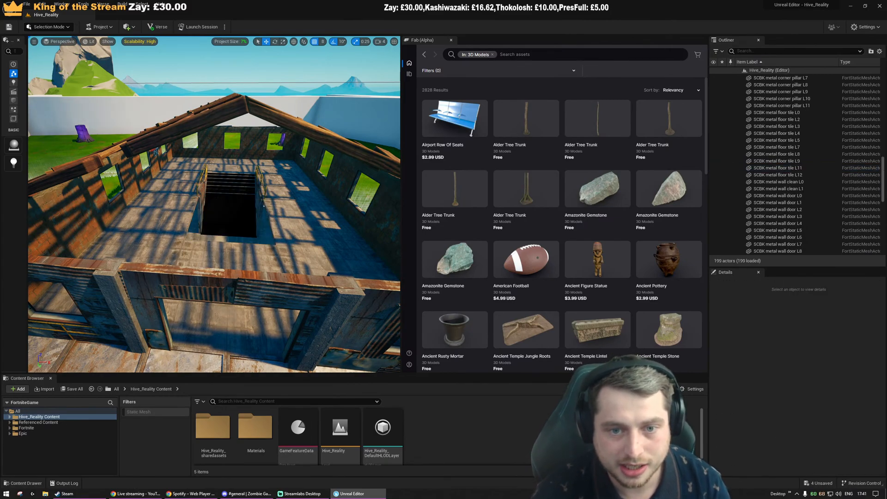
Delete the stairwell's stairs, the invisible ramp cube and the adjoining pieces of the building's upper floor
{"action": "left_click", "coordinate": [178, 185]}
{"action": "key", "text": "Delete"}
{"action": "left_click", "coordinate": [231, 185]}
{"action": "key", "text": "Delete"}
{"action": "left_click", "coordinate": [231, 167]}
{"action": "key", "text": "Delete"}
{"action": "left_click", "coordinate": [231, 196]}
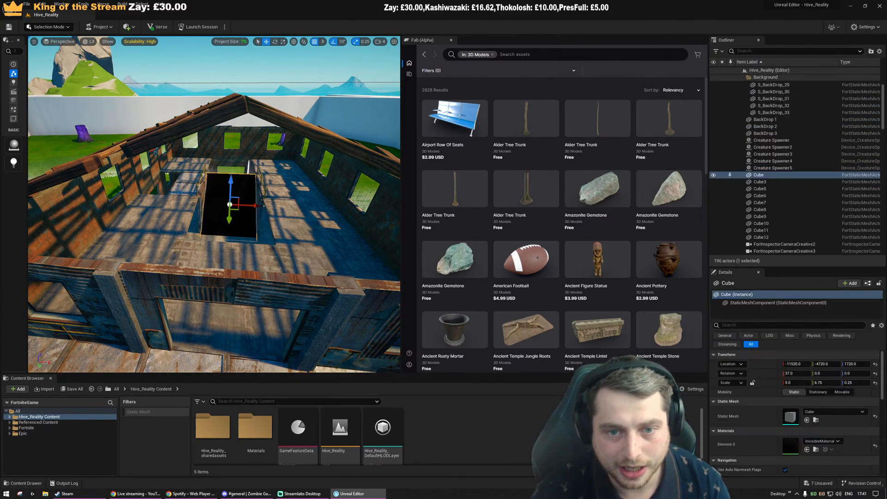
{"action": "key", "text": "Delete"}
{"action": "left_click", "coordinate": [196, 217]}
{"action": "key", "text": "Delete"}
{"action": "left_click", "coordinate": [202, 184]}
{"action": "key", "text": "Delete"}
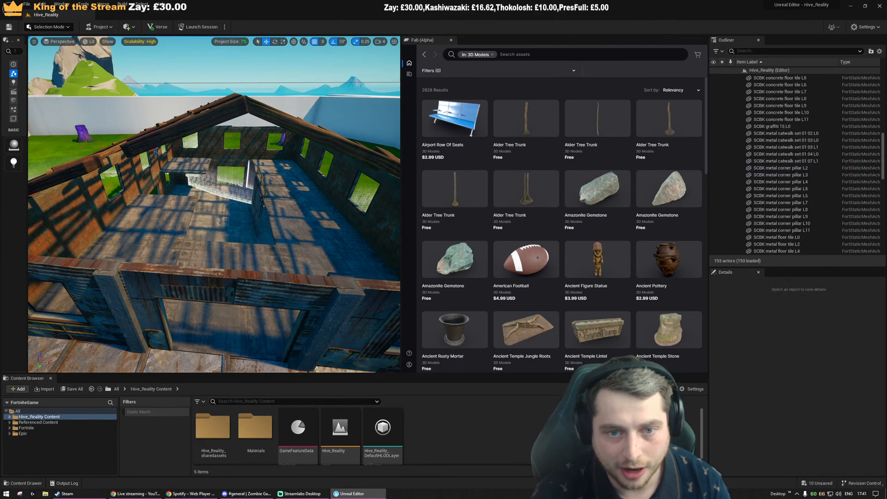
Delete the upper-floor tiles and catwalk piece on the right-hand side of the building's stairwell
{"action": "left_click", "coordinate": [292, 168]}
{"action": "key", "text": "Delete"}
{"action": "left_click", "coordinate": [277, 195]}
{"action": "key", "text": "Delete"}
{"action": "left_click", "coordinate": [296, 223]}
{"action": "key", "text": "Delete"}
{"action": "left_click", "coordinate": [264, 197]}
{"action": "key", "text": "Delete"}
{"action": "left_click", "coordinate": [257, 208]}
{"action": "key", "text": "Delete"}
Delete the remaining upper-floor metal tiles on the left-hand side and along the front of the building
{"action": "left_click", "coordinate": [168, 233]}
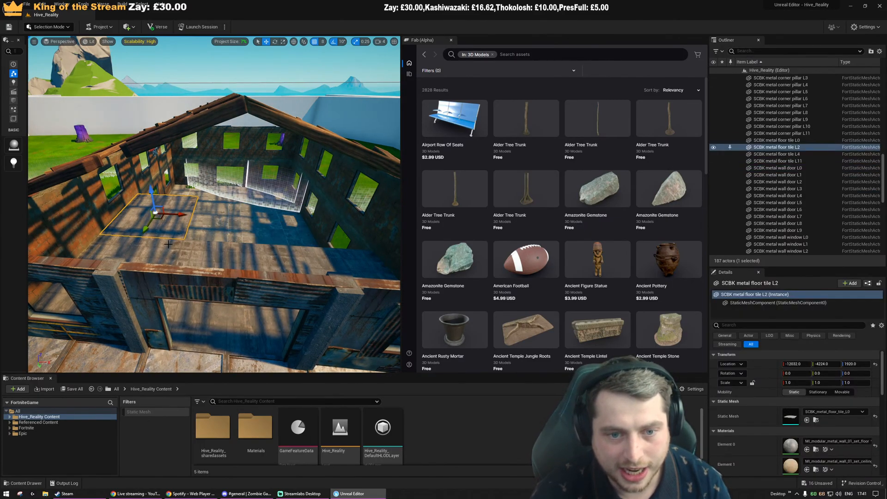
{"action": "key", "text": "Delete"}
{"action": "left_click", "coordinate": [171, 246]}
{"action": "key", "text": "Delete"}
{"action": "left_click", "coordinate": [192, 255]}
{"action": "key", "text": "Delete"}
{"action": "left_click", "coordinate": [292, 256]}
{"action": "key", "text": "Delete"}
Delete the middle and right-hand outer catwalk sections along the building's front, plus the leftover support post
{"action": "right_click_drag", "start_coordinate": [292, 256], "coordinate": [339, 264]}
{"action": "key", "text": "s"}
{"action": "left_click", "coordinate": [208, 285]}
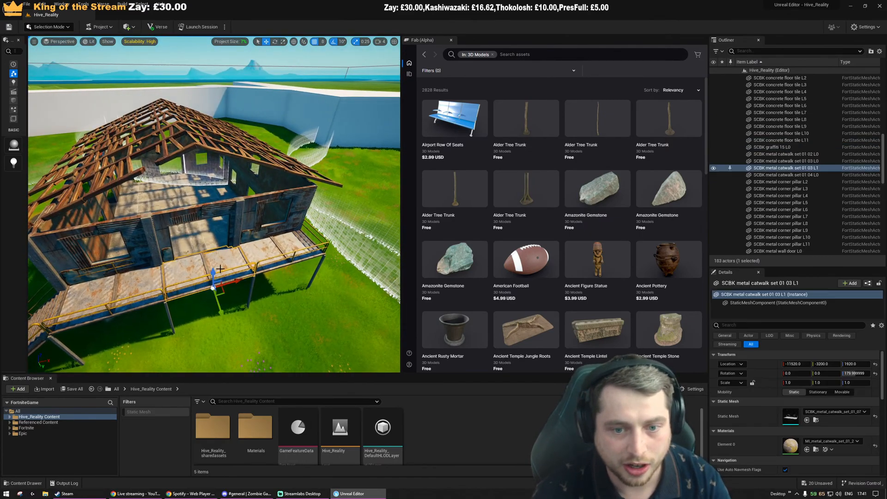
{"action": "key", "text": "Delete"}
{"action": "left_click", "coordinate": [252, 279]}
{"action": "key", "text": "Delete"}
{"action": "left_click", "coordinate": [252, 279]}
{"action": "key", "text": "Delete"}
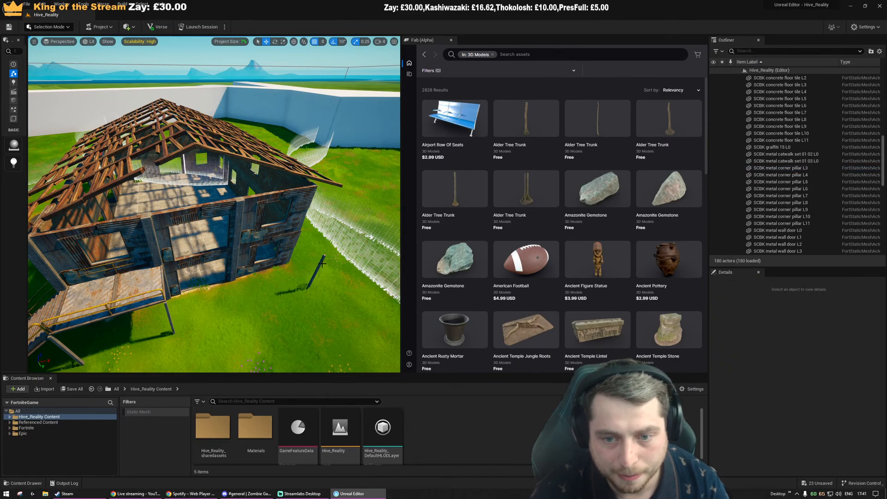
{"action": "left_click", "coordinate": [323, 261]}
{"action": "key", "text": "Delete"}
Delete the last outer catwalk section, its access stairs and the remaining support post beside the building
{"action": "right_click_drag", "start_coordinate": [323, 261], "coordinate": [259, 282]}
{"action": "left_click", "coordinate": [204, 228]}
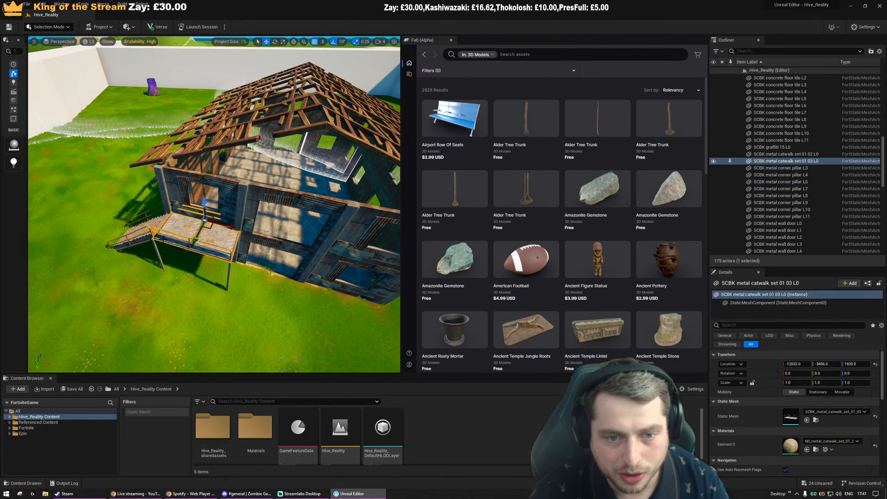
{"action": "key", "text": "Delete"}
{"action": "left_click", "coordinate": [155, 240]}
{"action": "key", "text": "Delete"}
{"action": "left_click", "coordinate": [154, 242]}
{"action": "key", "text": "Delete"}
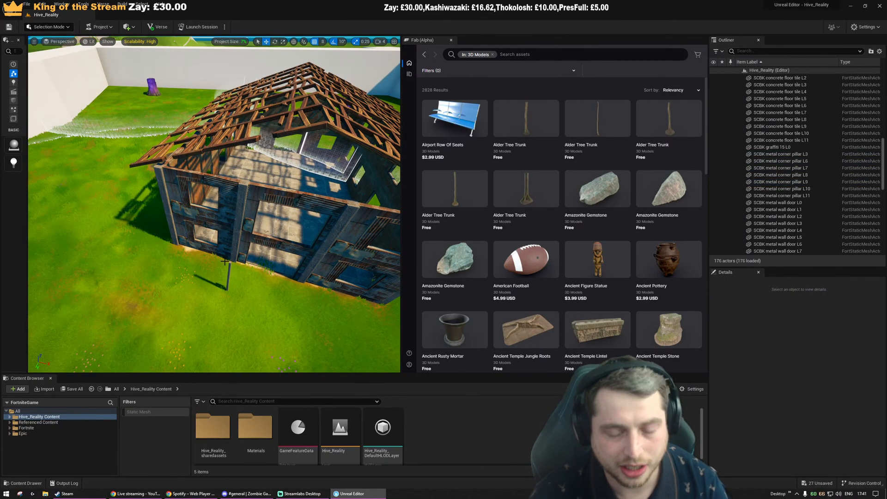
{"action": "left_click", "coordinate": [229, 267]}
{"action": "key", "text": "Delete"}
Launch a play session of the edited level
{"action": "key", "text": "w"}
{"action": "right_click_drag", "start_coordinate": [229, 267], "coordinate": [185, 220]}
{"action": "key", "text": "w"}
{"action": "key", "text": "s"}
{"action": "key", "text": "s"}
{"action": "mouse_move", "coordinate": [191, 51]}
{"action": "right_mouse_down"}
{"action": "mouse_move", "coordinate": [185, 97]}
{"action": "mouse_move", "coordinate": [190, 51]}
{"action": "right_mouse_up"}
{"action": "left_click", "coordinate": [196, 27]}
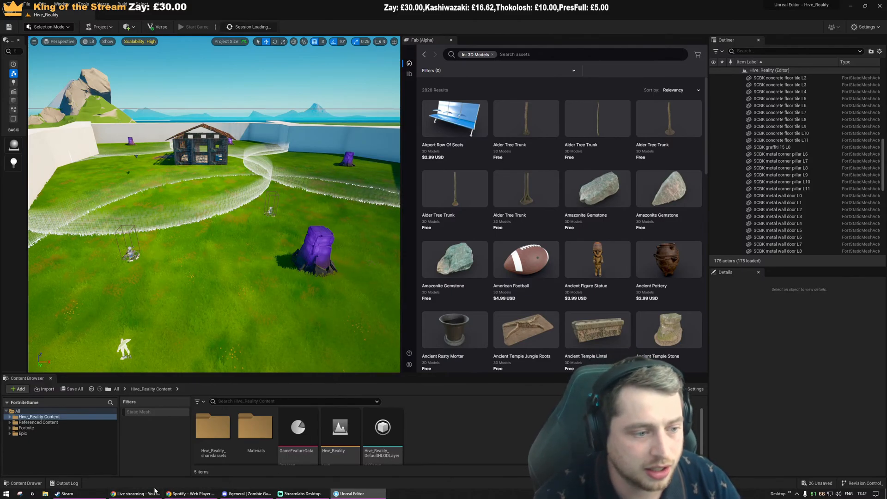
{"action": "key", "text": "w"}
{"action": "right_click_drag", "start_coordinate": [246, 244], "coordinate": [366, 279]}
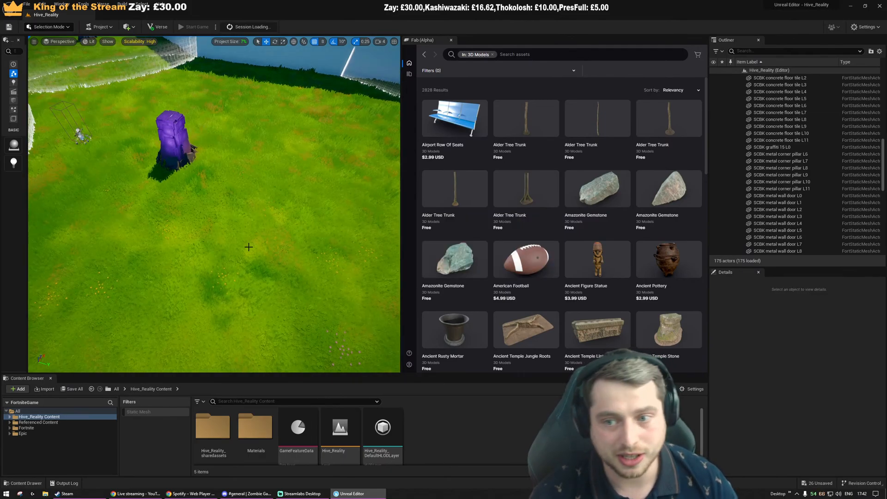
{"action": "right_click_drag", "start_coordinate": [255, 239], "coordinate": [97, 219]}
{"action": "key", "text": "s"}
{"action": "key", "text": "w"}
{"action": "key", "text": "s"}
{"action": "key", "text": "w"}
{"action": "key", "text": "s"}
{"action": "key", "text": "w"}
{"action": "key", "text": "a"}
{"action": "key", "text": "s"}
{"action": "key", "text": "d"}
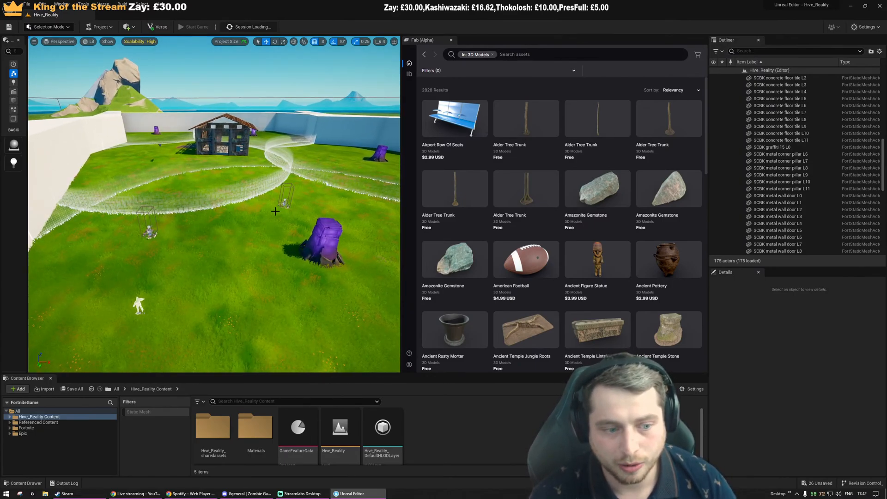
{"action": "key", "text": "w"}
{"action": "right_click_drag", "start_coordinate": [275, 211], "coordinate": [266, 176]}
{"action": "key", "text": "w"}
{"action": "right_click_drag", "start_coordinate": [269, 246], "coordinate": [327, 195]}
{"action": "key", "text": "w"}
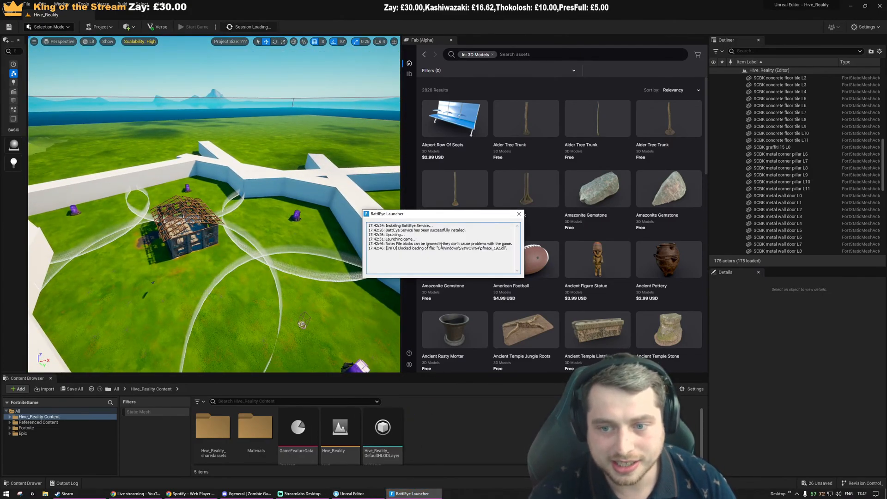
{"action": "mouse_move", "coordinate": [292, 224]}
{"action": "right_mouse_down"}
{"action": "mouse_move", "coordinate": [295, 218]}
{"action": "mouse_move", "coordinate": [302, 228]}
{"action": "right_mouse_up"}
{"action": "left_click", "coordinate": [292, 224]}
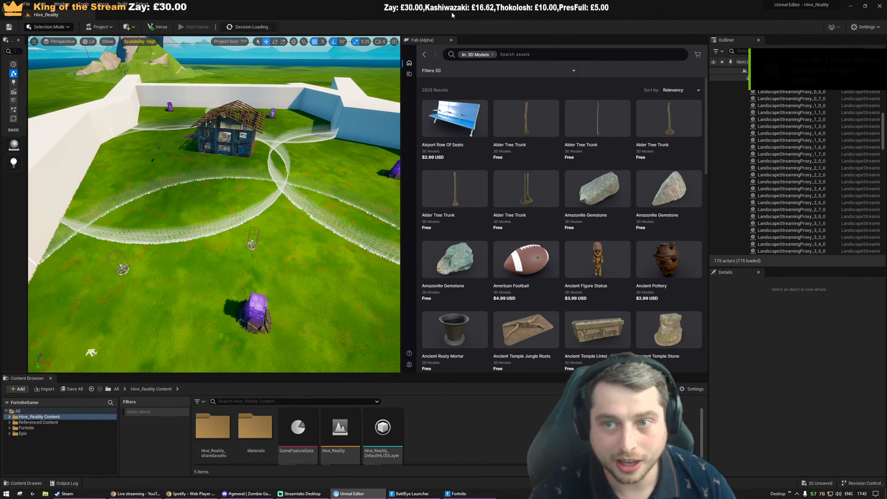
{"action": "right_click_drag", "start_coordinate": [277, 207], "coordinate": [305, 213]}
{"action": "right_click_drag", "start_coordinate": [124, 316], "coordinate": [124, 331]}
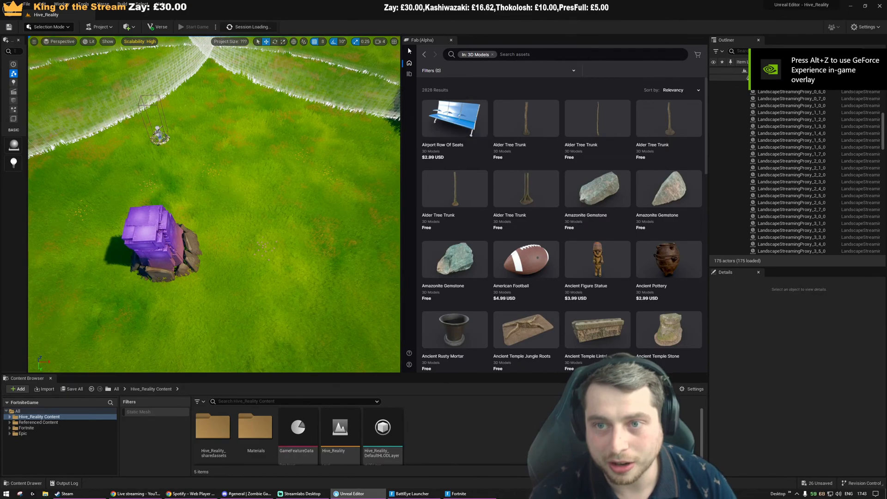
Close the Fab panel and list every static mesh from all content in a taller Content Browser
{"action": "left_click", "coordinate": [451, 40]}
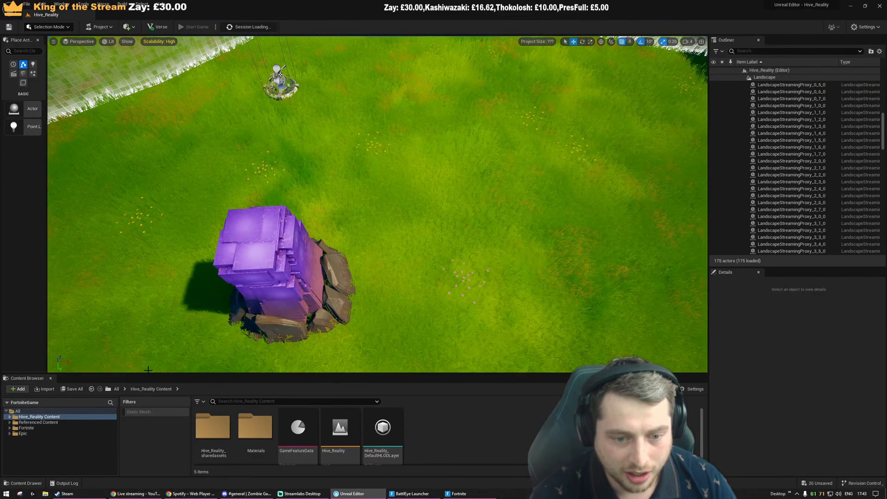
{"action": "left_click", "coordinate": [116, 389]}
{"action": "left_click", "coordinate": [139, 412]}
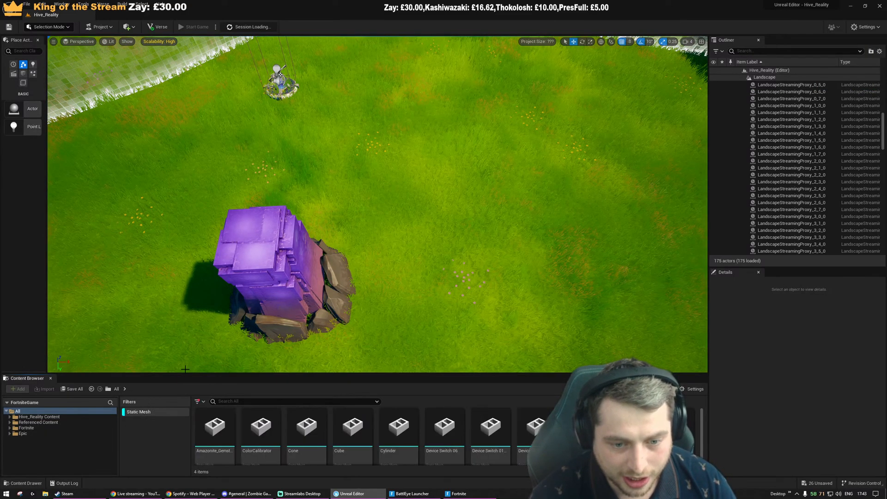
{"action": "left_click_drag", "start_coordinate": [295, 373], "coordinate": [295, 251]}
{"action": "scroll", "coordinate": [444, 333], "scroll_direction": "down", "scroll_amount": 2}
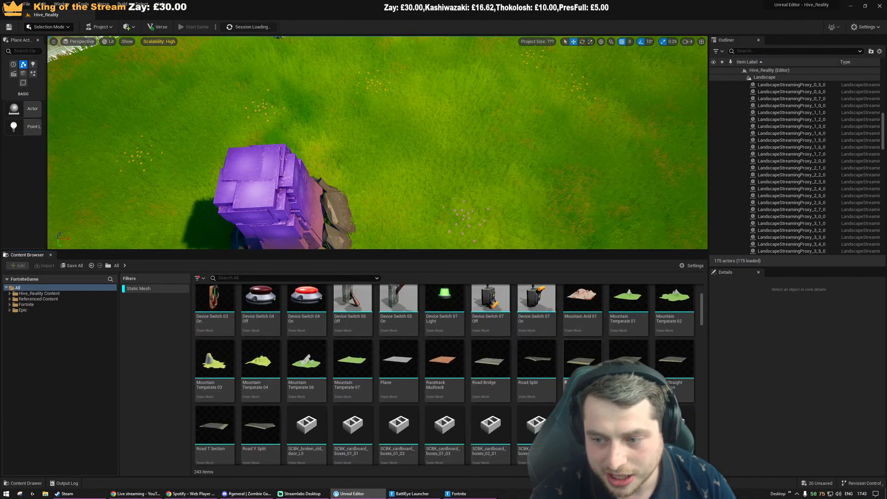
Select all the static meshes at once to load their thumbnails, and reduce the selection to SCBK_huge_junk_pile_L0
{"action": "scroll", "coordinate": [704, 314], "scroll_direction": "down", "scroll_amount": 5}
{"action": "left_click", "coordinate": [445, 324]}
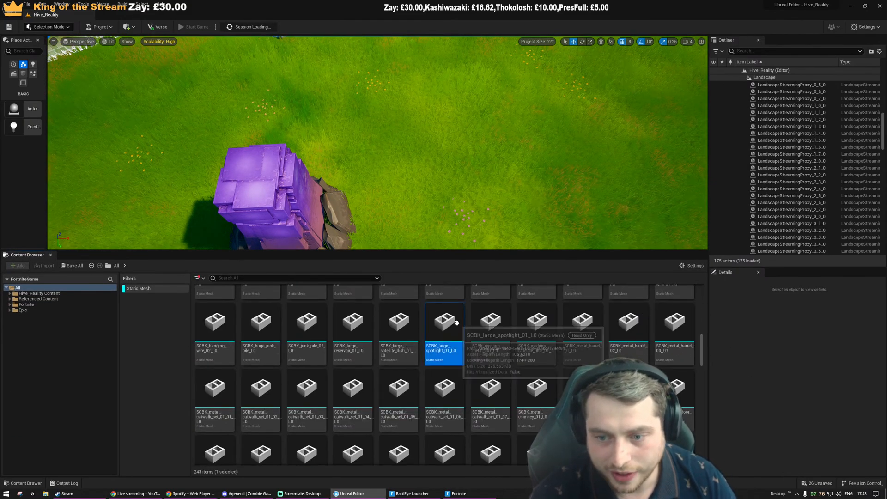
{"action": "key", "text": "ctrl+a"}
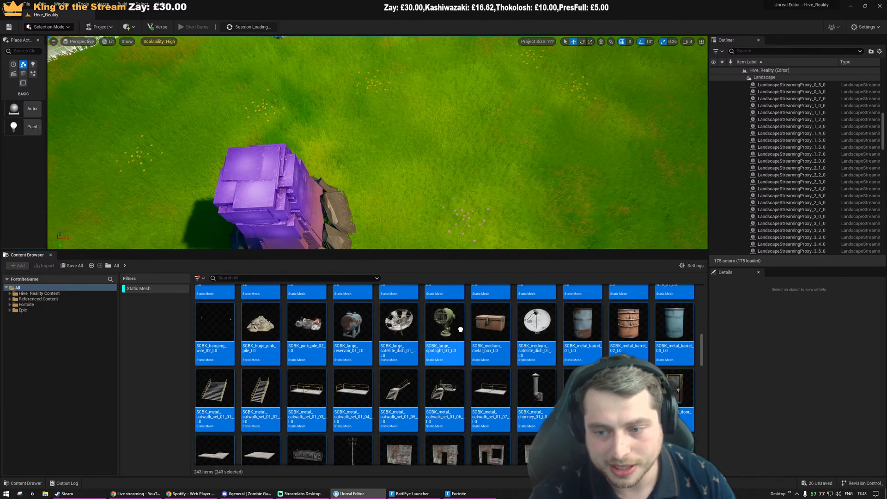
{"action": "left_click", "coordinate": [273, 324]}
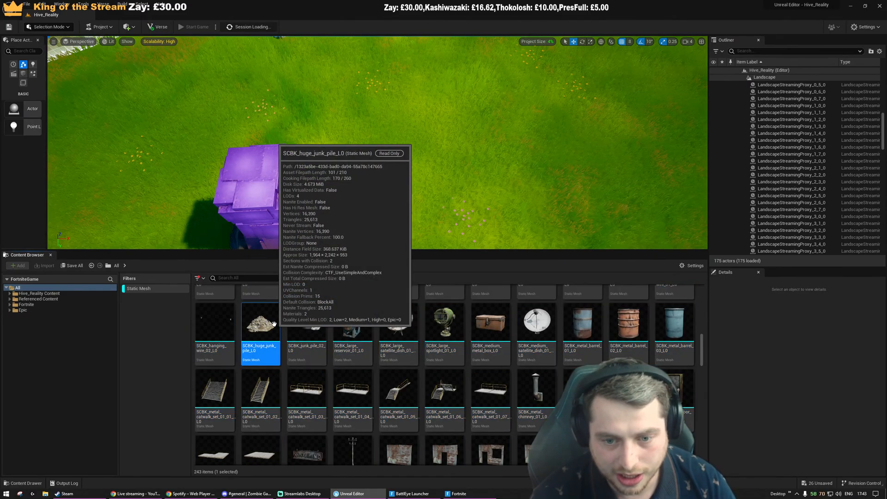
Place the SCBK_large_reservoir_01_L0 mesh on the grass near the purple rock pillar and deselect it
{"action": "left_click_drag", "start_coordinate": [354, 316], "coordinate": [508, 106]}
{"action": "key", "text": "f"}
{"action": "right_click_drag", "start_coordinate": [495, 172], "coordinate": [495, 194]}
{"action": "key", "text": "Escape"}
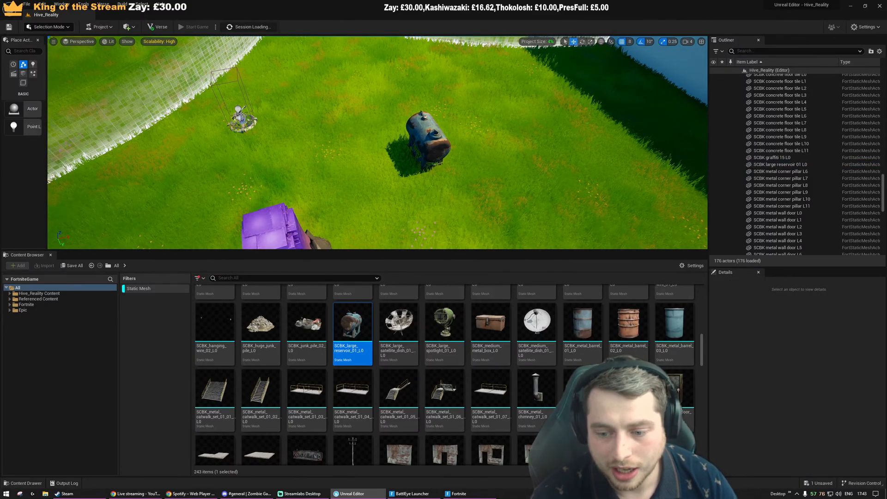
Check how the edit session is loading in the Fortnite window, and survey the walled arena from above in Unreal Editor
{"action": "left_click", "coordinate": [459, 494]}
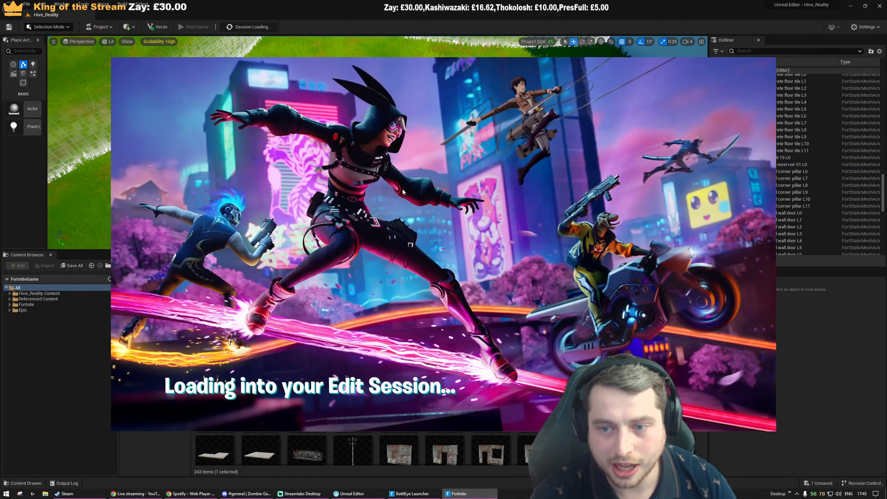
{"action": "left_click", "coordinate": [408, 8]}
{"action": "right_click_drag", "start_coordinate": [409, 138], "coordinate": [398, 76]}
{"action": "key", "text": "s"}
{"action": "scroll", "coordinate": [569, 341], "scroll_direction": "down", "scroll_amount": 1}
{"action": "scroll", "coordinate": [568, 338], "scroll_direction": "down", "scroll_amount": 5}
{"action": "key", "text": "s"}
{"action": "key", "text": "s"}
{"action": "right_click_drag", "start_coordinate": [483, 172], "coordinate": [495, 198]}
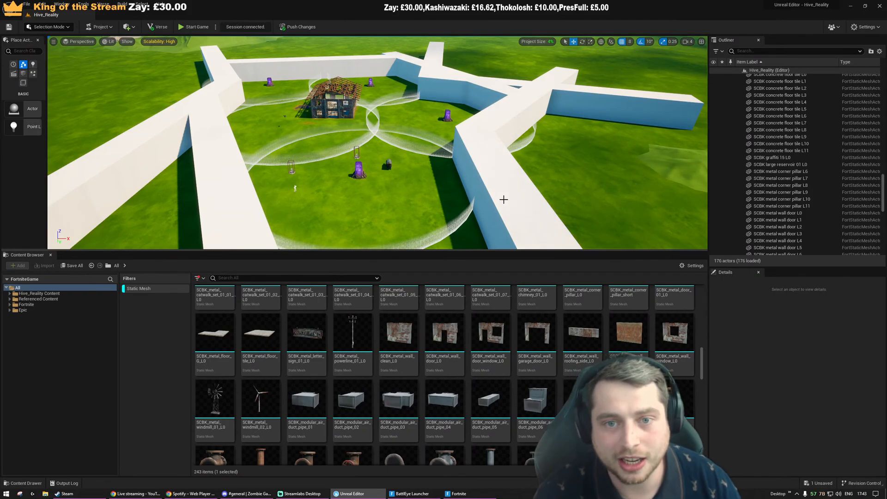
{"action": "mouse_move", "coordinate": [501, 199]}
{"action": "right_mouse_down"}
{"action": "mouse_move", "coordinate": [496, 245]}
{"action": "mouse_move", "coordinate": [494, 210]}
{"action": "right_mouse_up"}
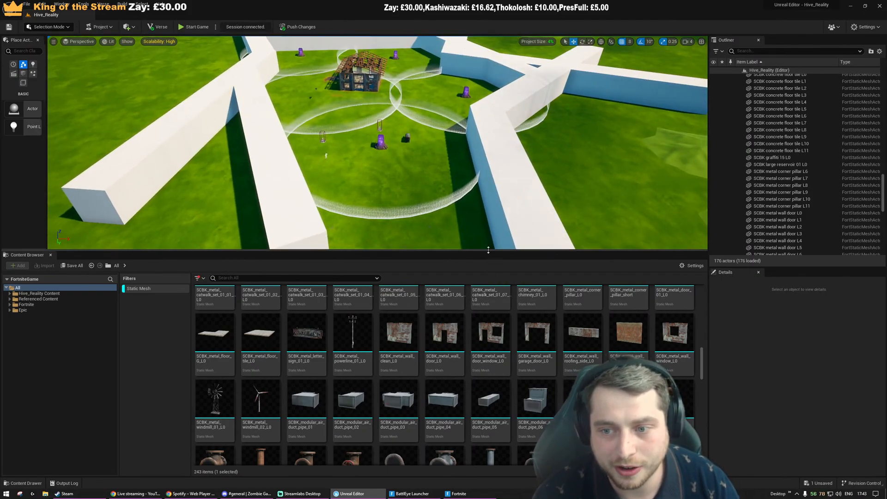
Reduce the Content Browser's height to give the level viewport more room
{"action": "left_click_drag", "start_coordinate": [489, 250], "coordinate": [509, 317]}
{"action": "mouse_move", "coordinate": [501, 259]}
{"action": "right_mouse_down"}
{"action": "mouse_move", "coordinate": [503, 226]}
{"action": "mouse_move", "coordinate": [495, 248]}
{"action": "right_mouse_up"}
{"action": "key", "text": "w"}
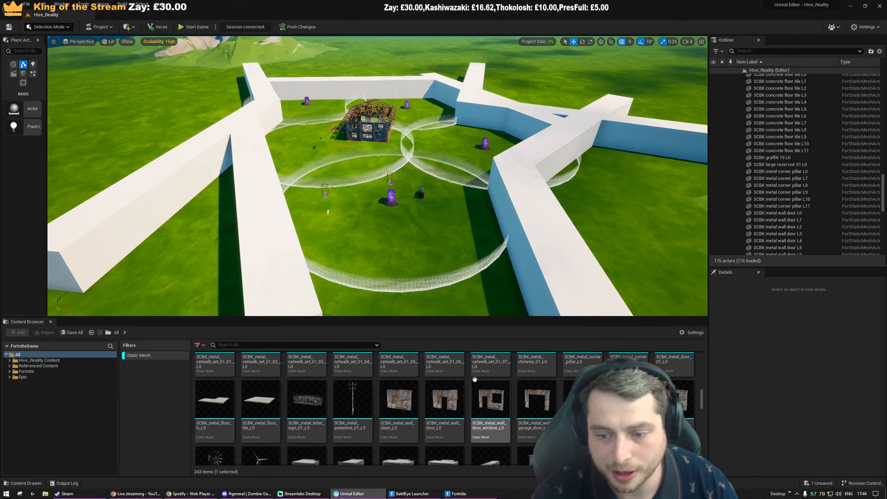
Check the edit session's connection progress in the Fortnite window and return to Unreal Editor
{"action": "left_click", "coordinate": [457, 494]}
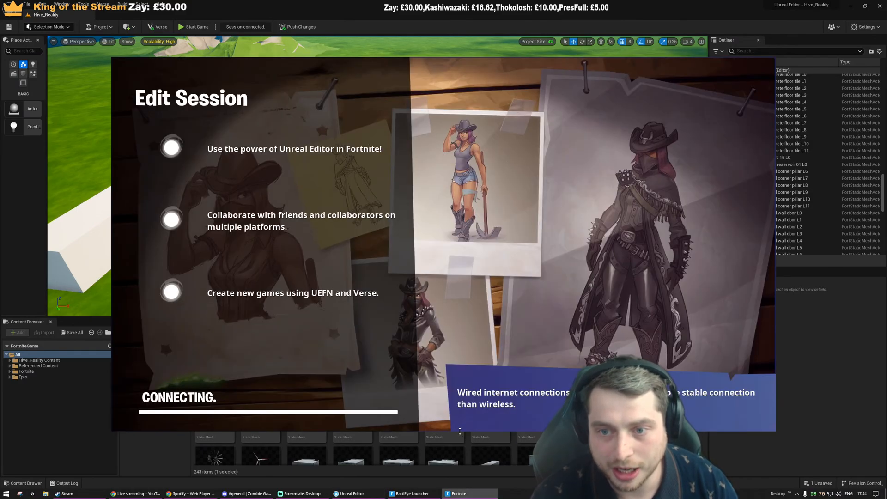
{"action": "left_click", "coordinate": [383, 3]}
{"action": "right_click_drag", "start_coordinate": [354, 96], "coordinate": [370, 109]}
{"action": "key", "text": "w"}
{"action": "mouse_move", "coordinate": [431, 495]}
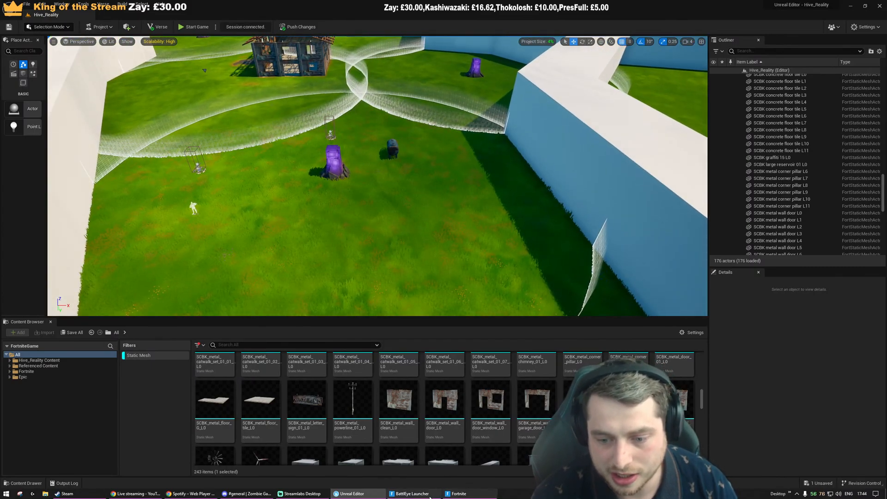
{"action": "left_click", "coordinate": [458, 494]}
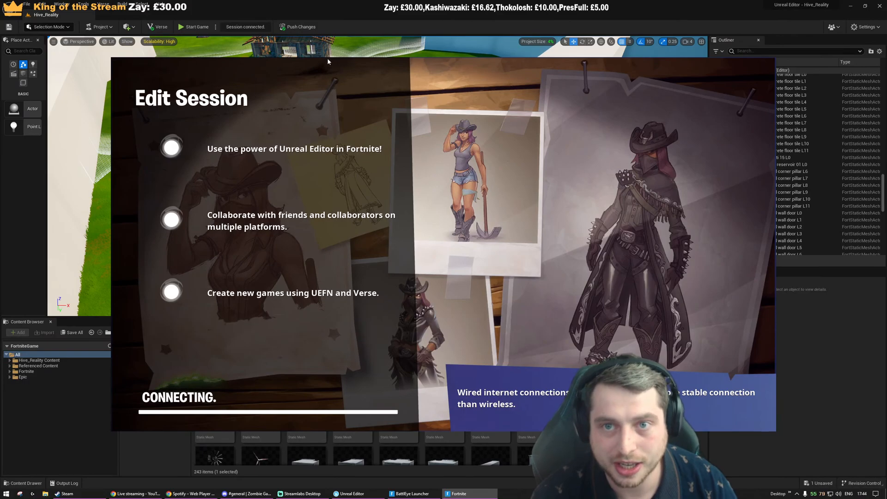
{"action": "key", "text": "alt+Tab"}
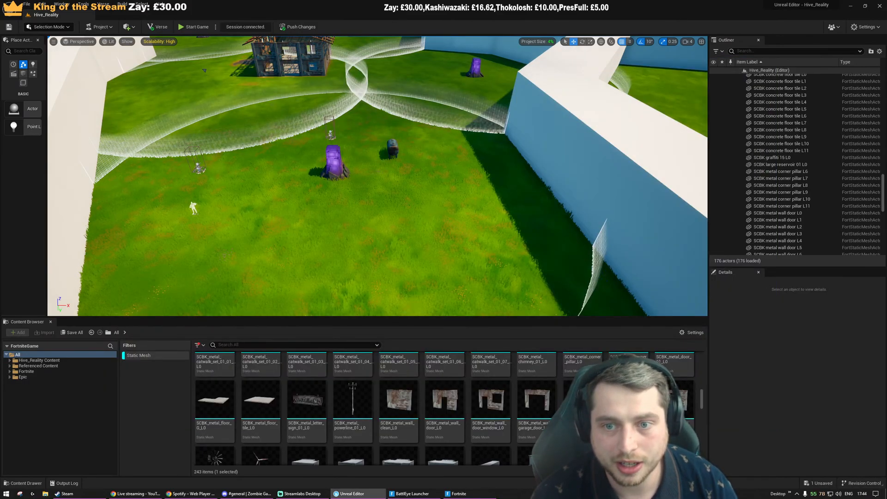
{"action": "key", "text": "s"}
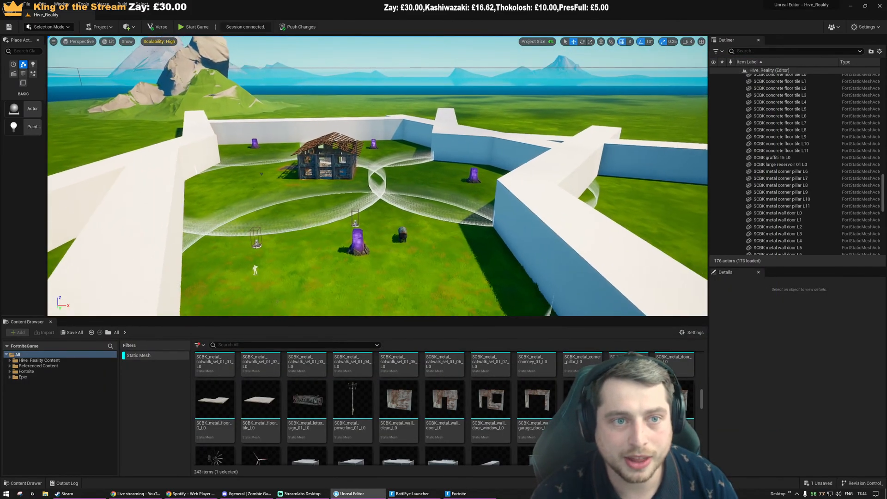
{"action": "right_click_drag", "start_coordinate": [378, 176], "coordinate": [374, 185]}
{"action": "key", "text": "s"}
{"action": "key", "text": "w"}
{"action": "key", "text": "s"}
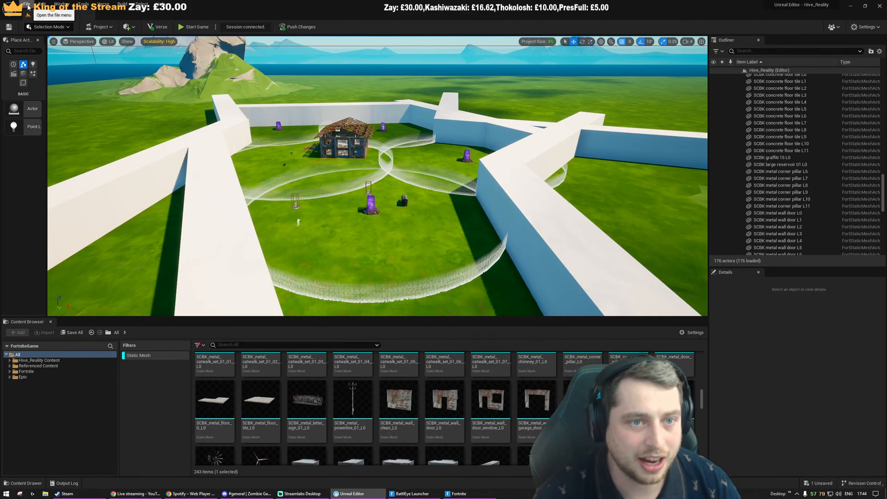
{"action": "left_click", "coordinate": [26, 5]}
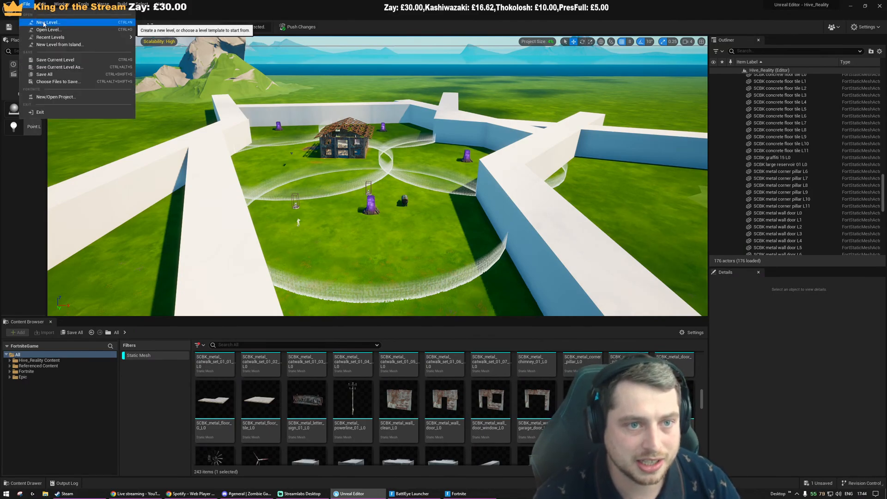
{"action": "left_click", "coordinate": [287, 9]}
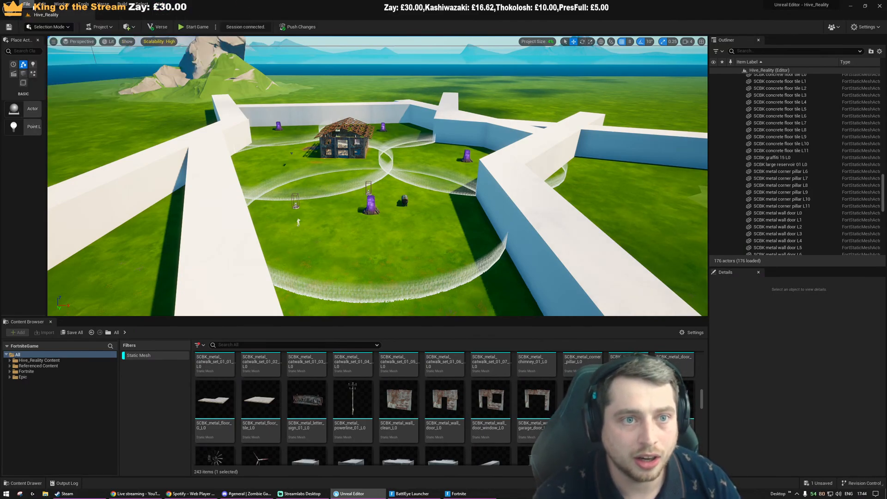
{"action": "left_click", "coordinate": [27, 5]}
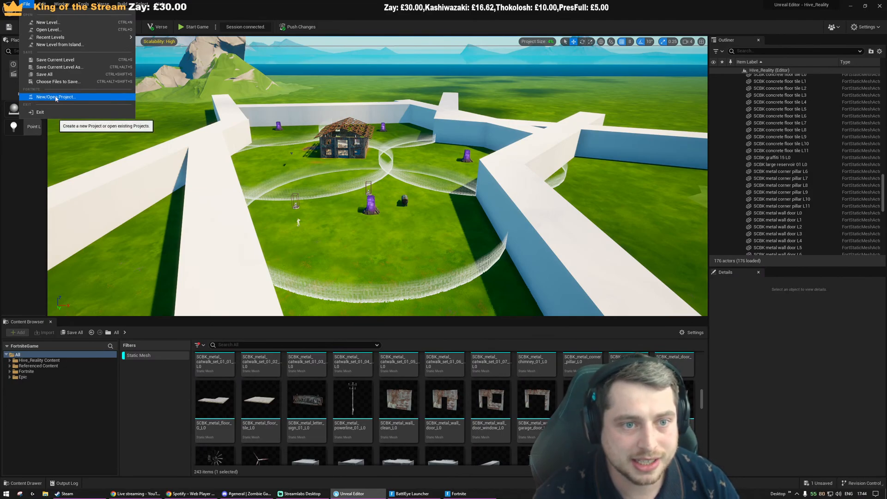
{"action": "left_click", "coordinate": [56, 97]}
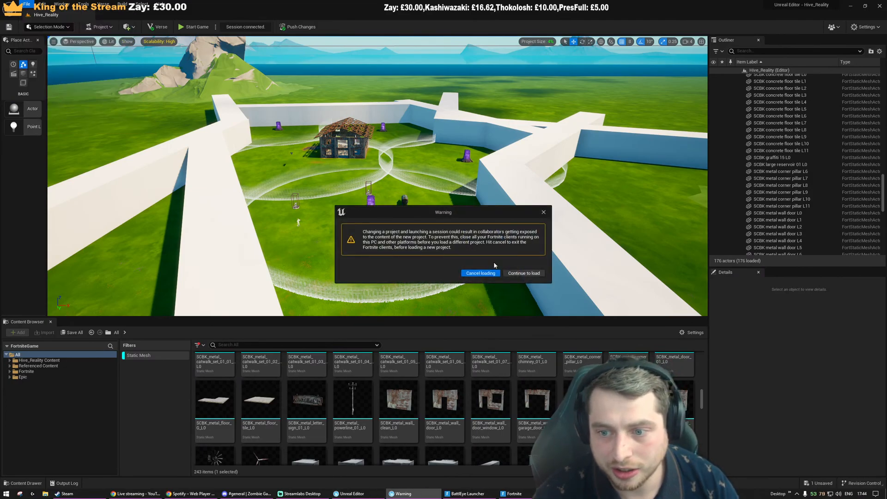
{"action": "left_click", "coordinate": [543, 210]}
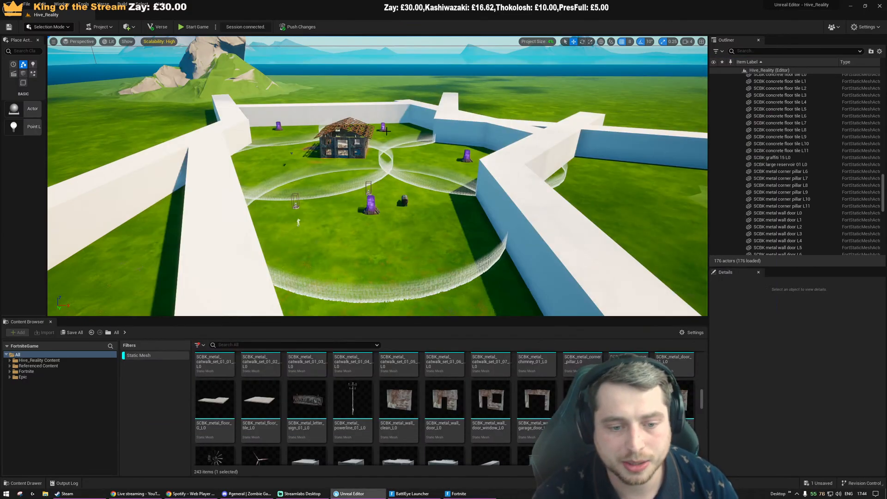
Examine the placed reservoir up close and browse the static mesh list through to its end
{"action": "right_click_drag", "start_coordinate": [387, 132], "coordinate": [403, 153]}
{"action": "key", "text": "w"}
{"action": "key", "text": "w"}
{"action": "key", "text": "s"}
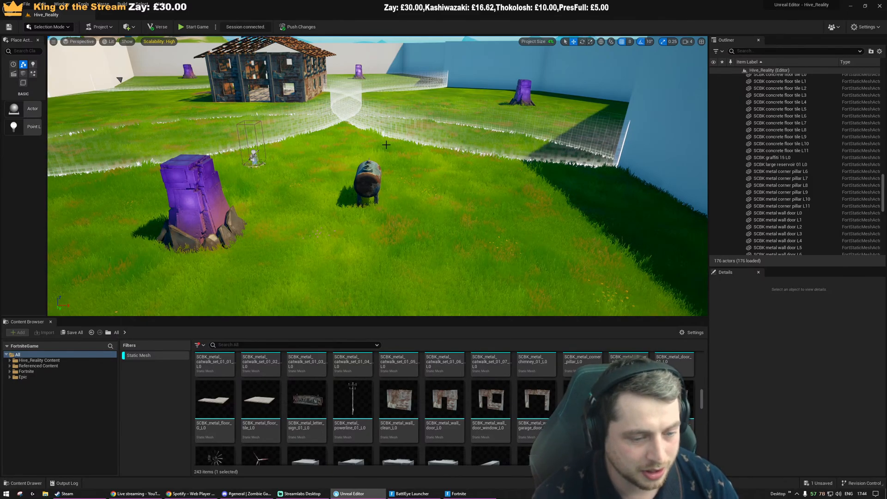
{"action": "scroll", "coordinate": [471, 390], "scroll_direction": "down", "scroll_amount": 5}
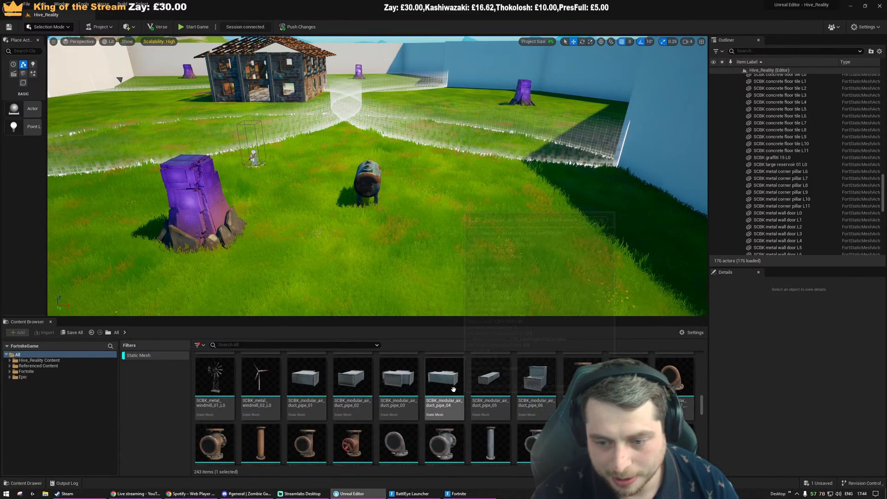
{"action": "scroll", "coordinate": [472, 389], "scroll_direction": "down", "scroll_amount": 5}
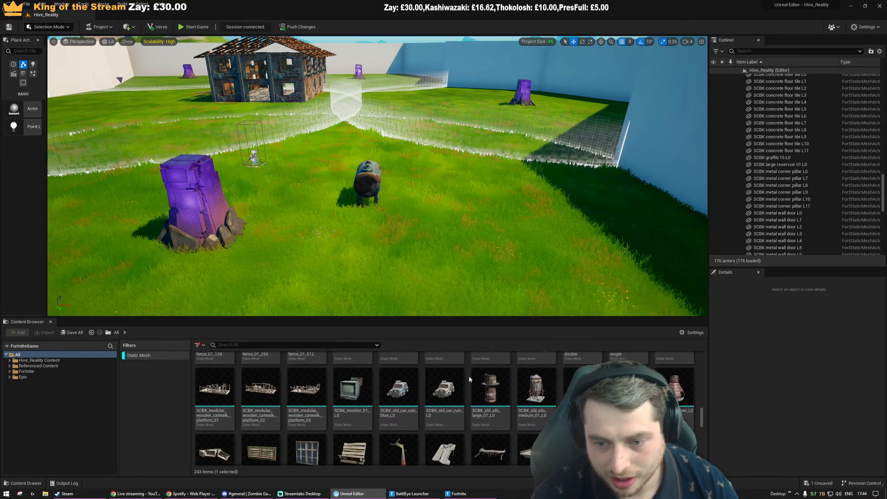
{"action": "scroll", "coordinate": [469, 380], "scroll_direction": "down", "scroll_amount": 5}
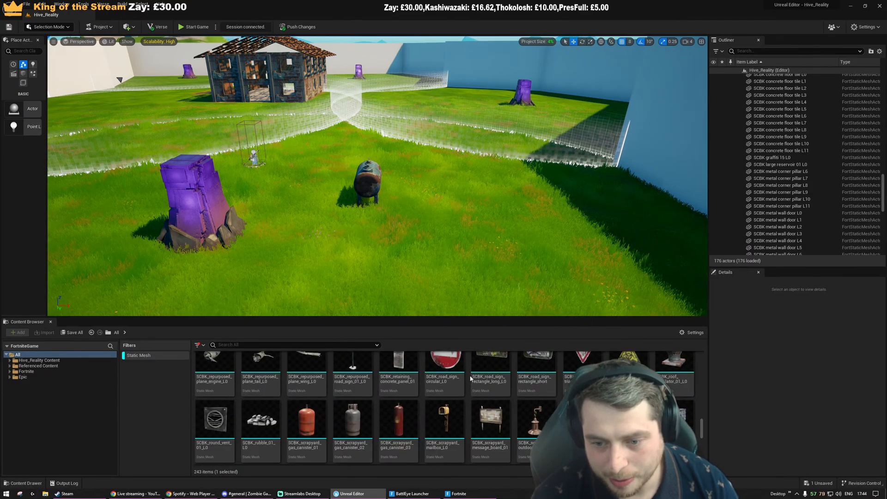
{"action": "scroll", "coordinate": [471, 382], "scroll_direction": "down", "scroll_amount": 5}
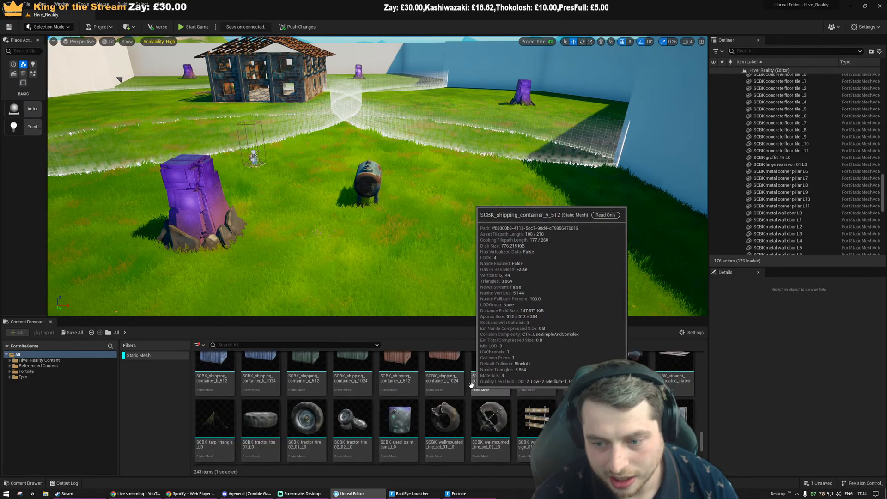
{"action": "scroll", "coordinate": [472, 383], "scroll_direction": "down", "scroll_amount": 5}
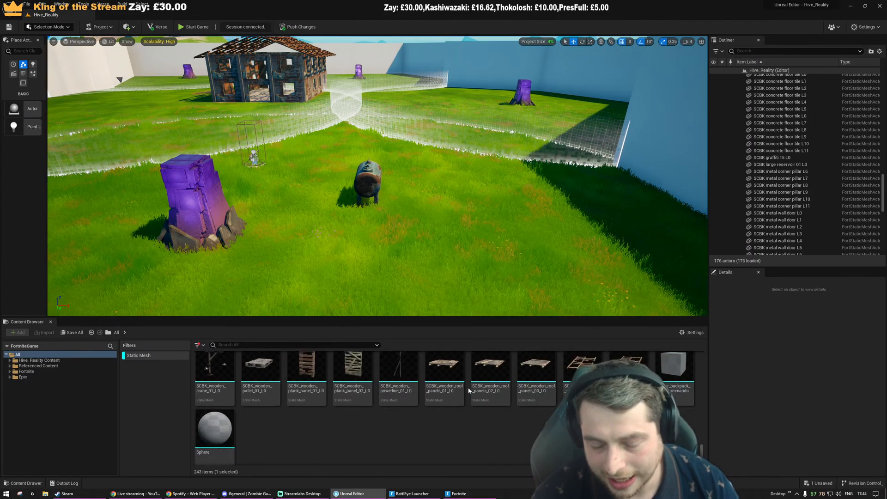
Recheck the edit session in the Fortnite window, viewing the building and purple pillars in Unreal Editor between checks
{"action": "left_click", "coordinate": [459, 493]}
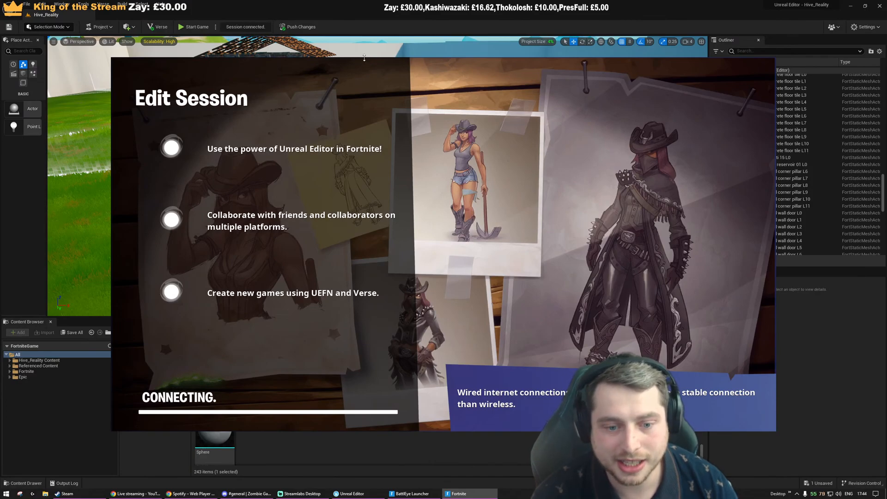
{"action": "left_click", "coordinate": [364, 49]}
{"action": "right_click_drag", "start_coordinate": [365, 138], "coordinate": [340, 101]}
{"action": "key", "text": "s"}
{"action": "key", "text": "w"}
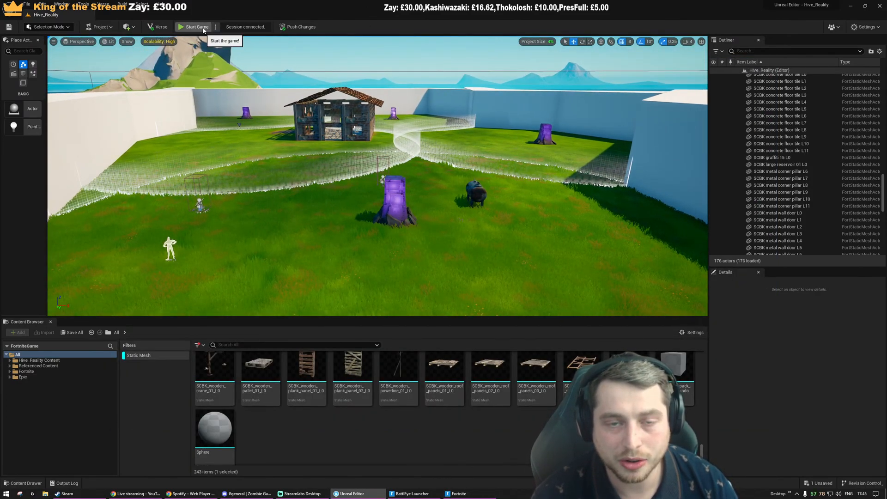
{"action": "left_click", "coordinate": [459, 493]}
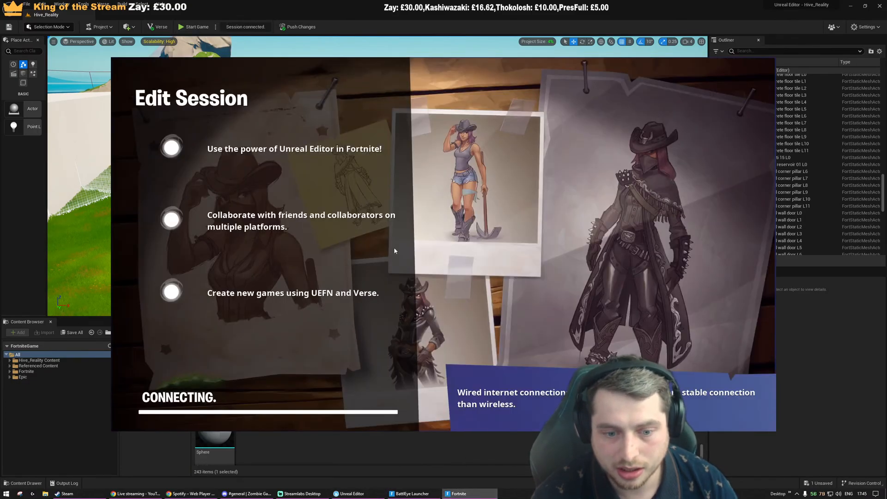
Switch back to Unreal Editor and push the changes to the session, saving the SCBK large reservoir 01 L0 actor
{"action": "key", "text": "alt+Tab"}
{"action": "left_click", "coordinate": [298, 26]}
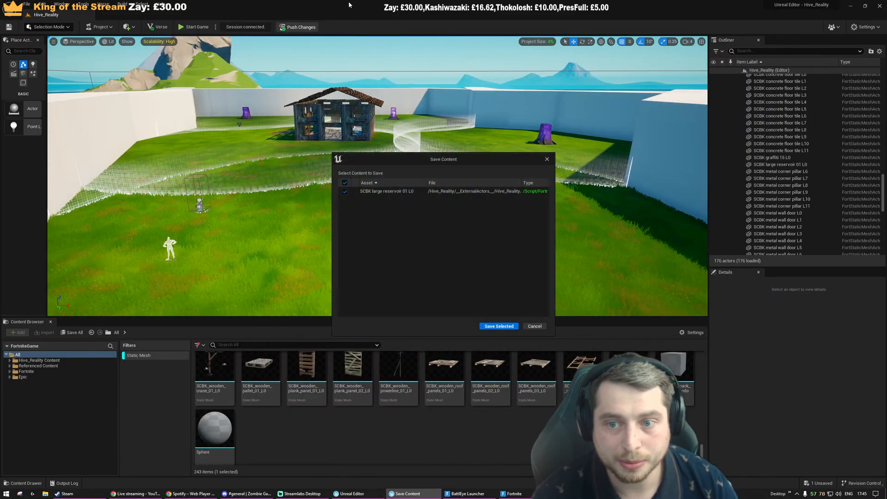
{"action": "left_click", "coordinate": [491, 326]}
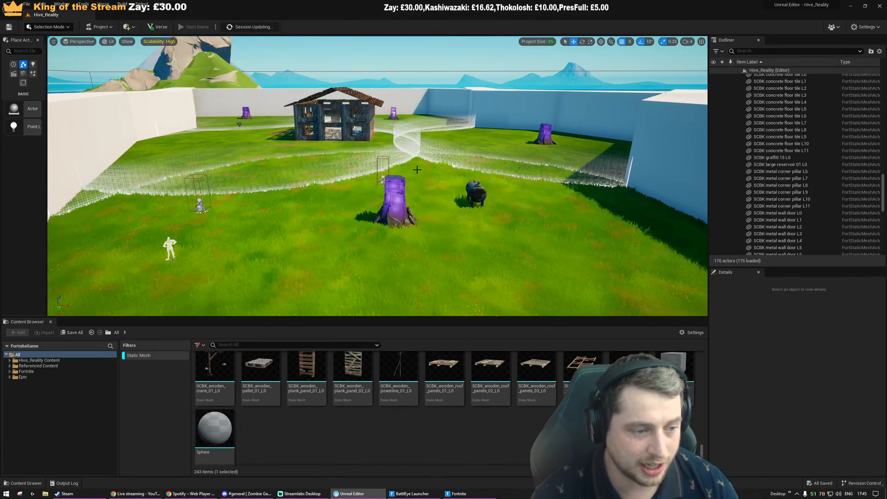
{"action": "right_click_drag", "start_coordinate": [418, 170], "coordinate": [235, 46]}
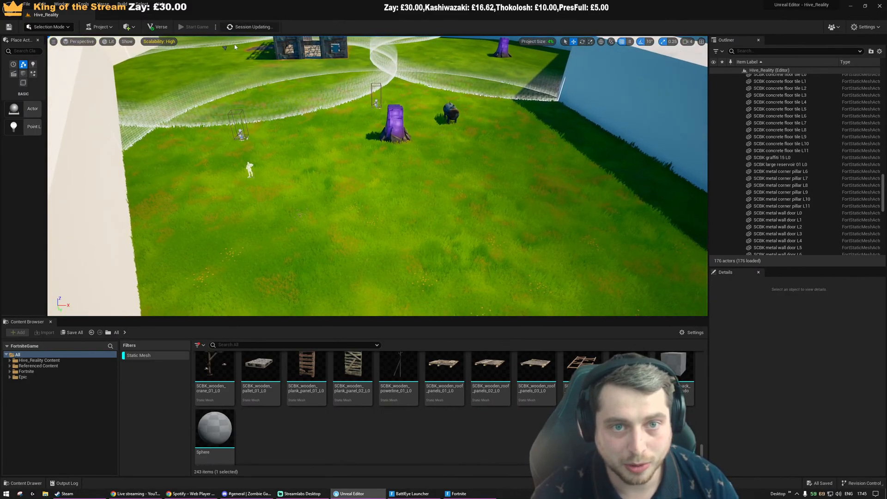
Switch to the Fortnite window and move the character around the arena in the edit session
{"action": "left_click", "coordinate": [458, 493]}
{"action": "key", "text": "d"}
{"action": "key", "text": "s"}
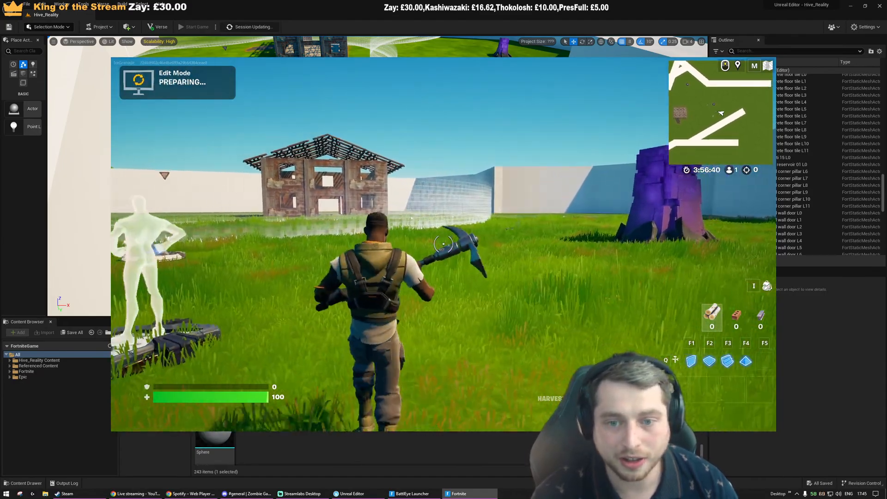
Run the character across the arena and start the game from the Fortnite edit session
{"action": "key", "text": "shift+w"}
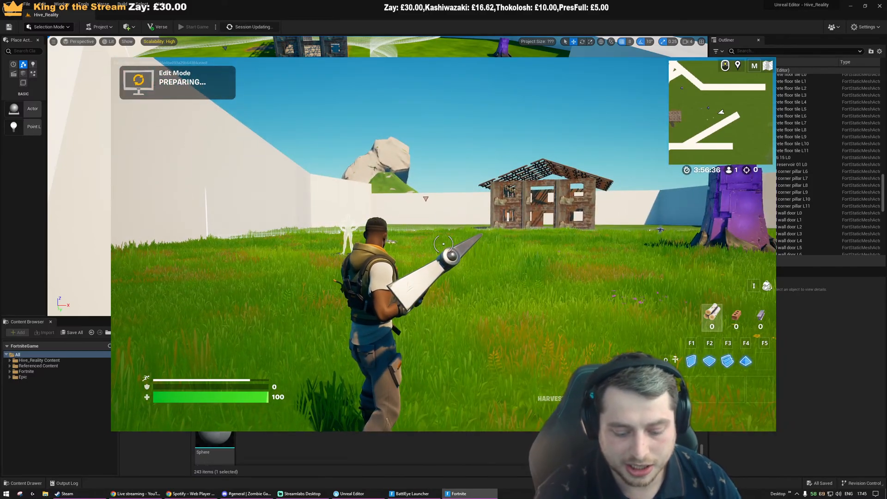
{"action": "key", "text": "XF86AudioPlay"}
{"action": "key", "text": "w"}
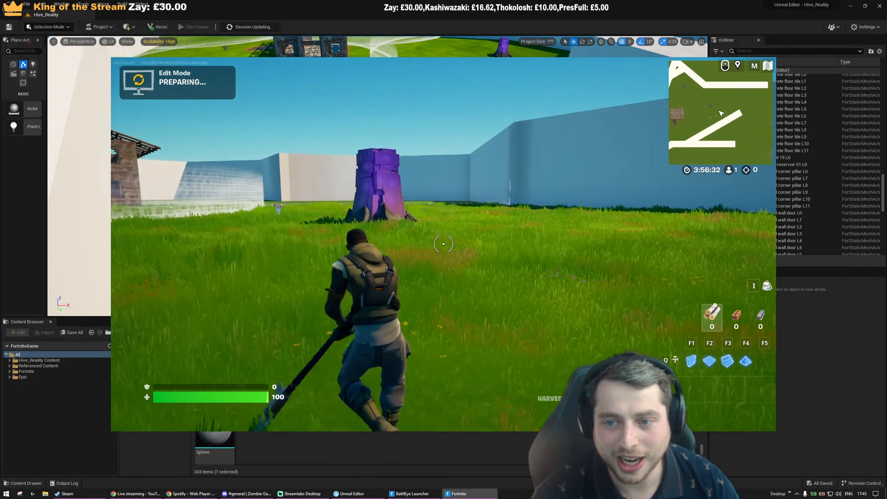
{"action": "key", "text": "Escape"}
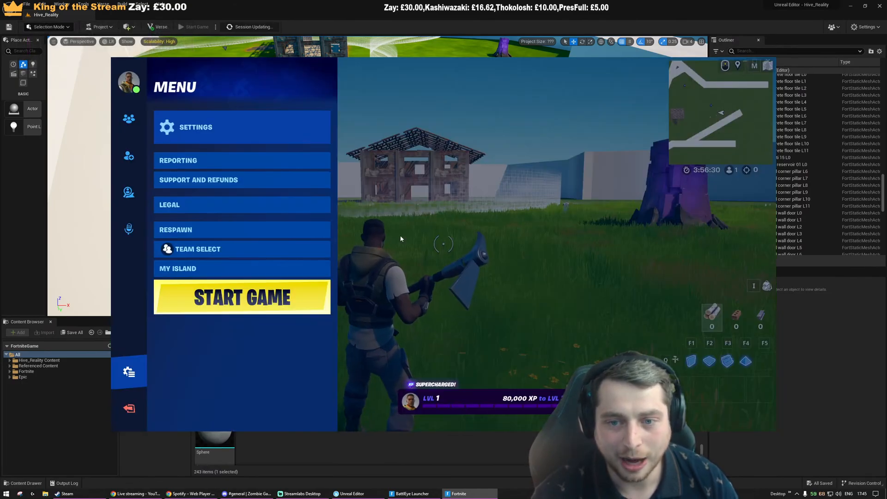
{"action": "left_click", "coordinate": [269, 304]}
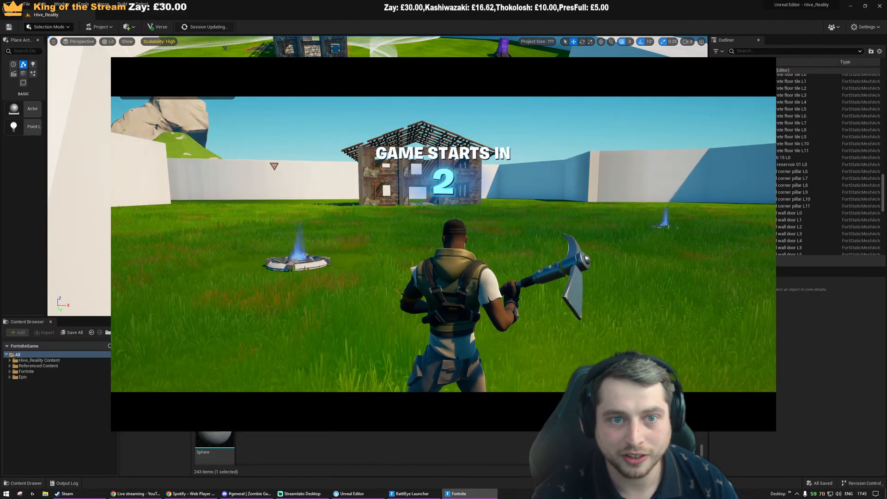
Run the character around the arena among the spawned monsters and past the item spawner pads
{"action": "key", "text": "w"}
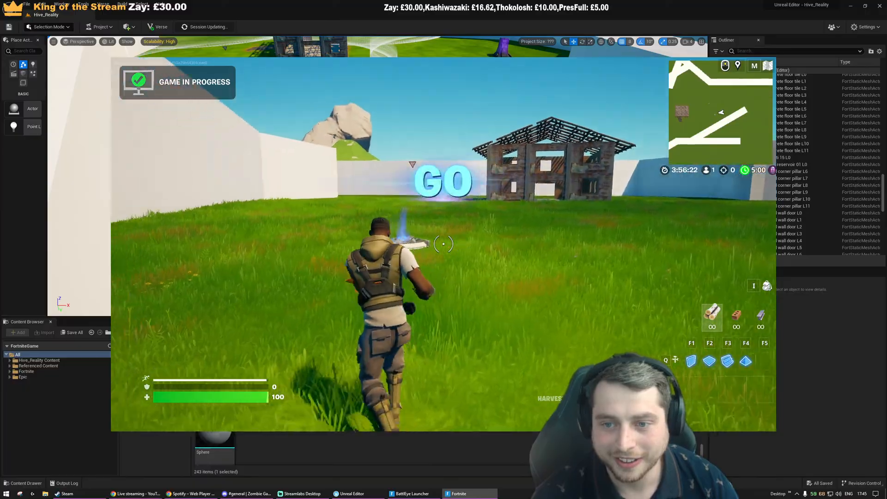
{"action": "key", "text": "w"}
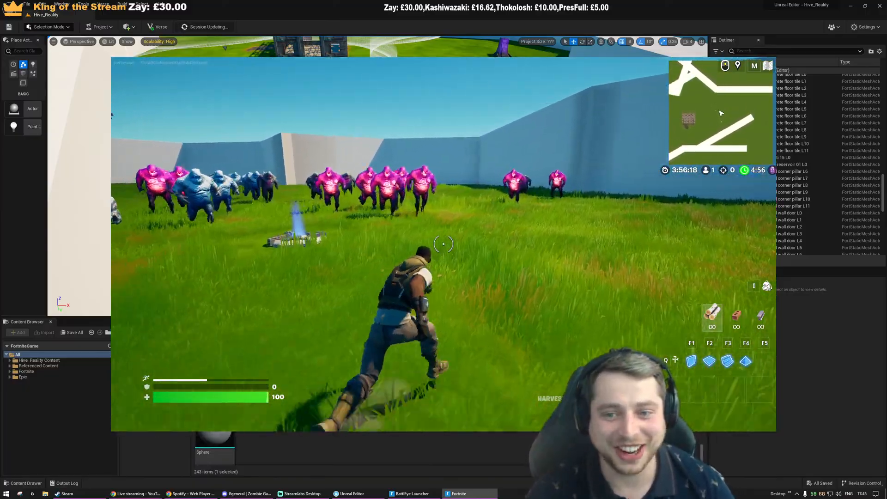
{"action": "key", "text": "s"}
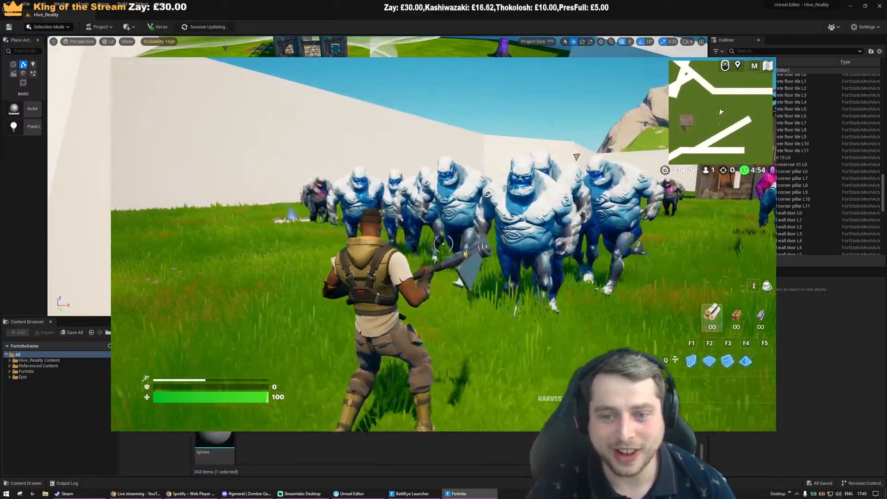
{"action": "key", "text": "w"}
{"action": "left_click", "coordinate": [443, 244]}
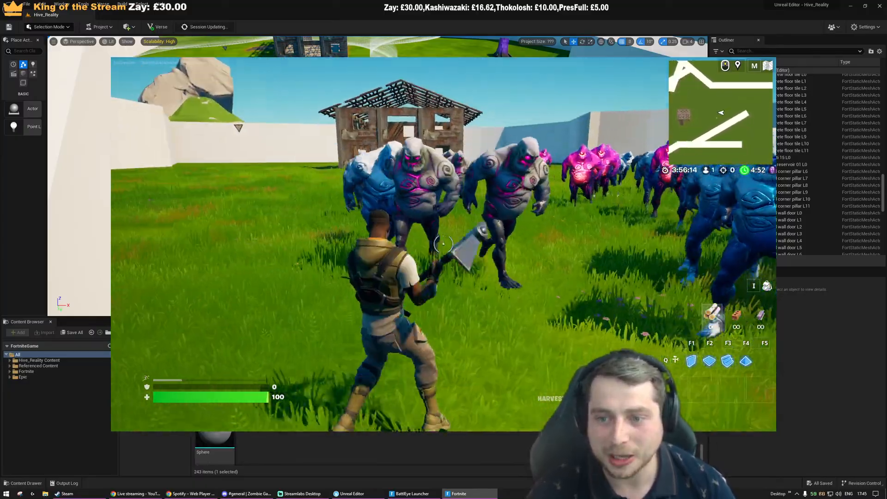
{"action": "key", "text": "w"}
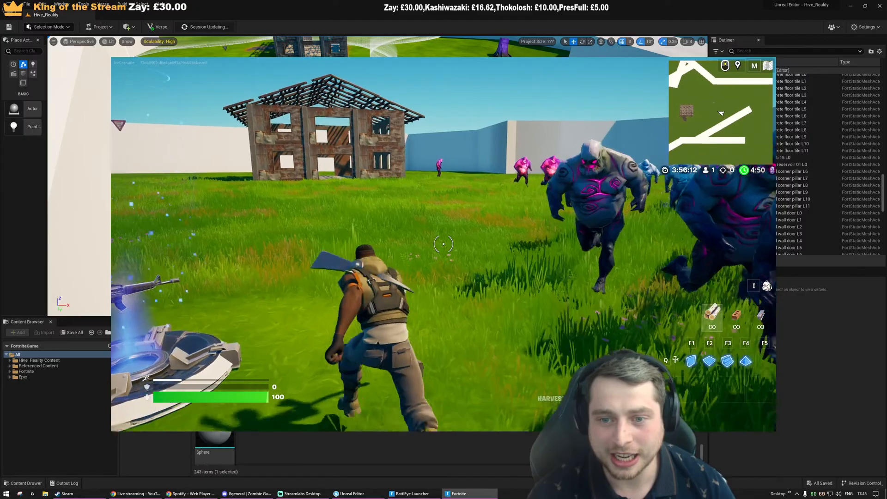
{"action": "key", "text": "w"}
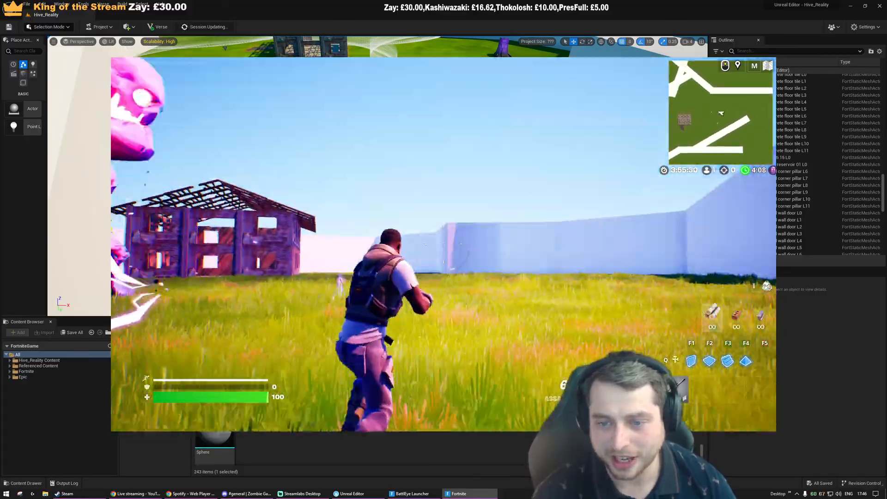
Pick up the assault rifle and its ammo, and run the character into the ruined building
{"action": "key", "text": "e"}
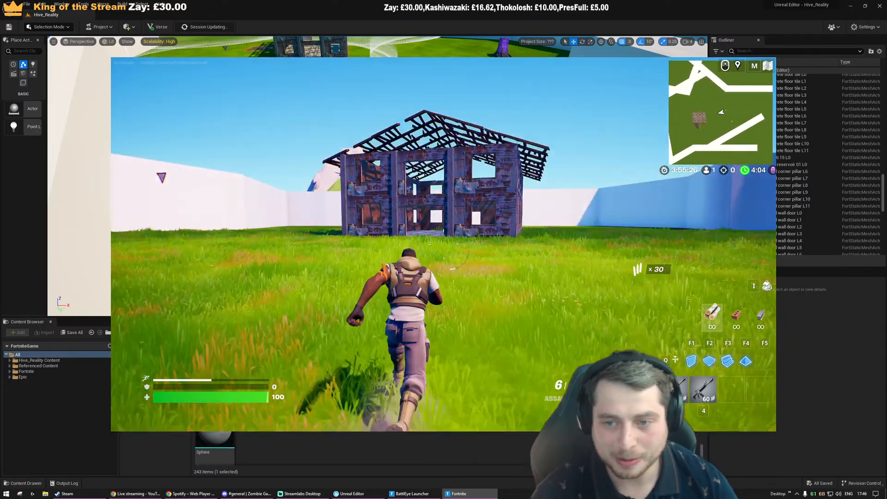
{"action": "key", "text": "w"}
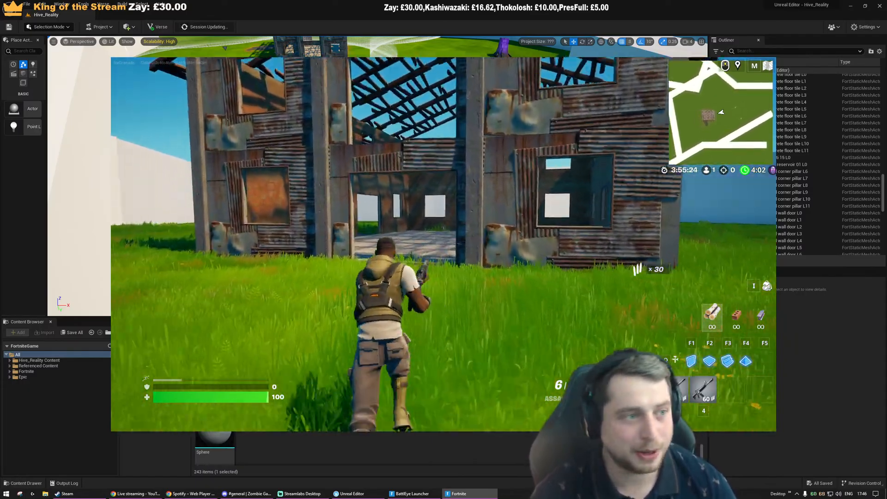
{"action": "key", "text": "w"}
{"action": "key", "text": "s"}
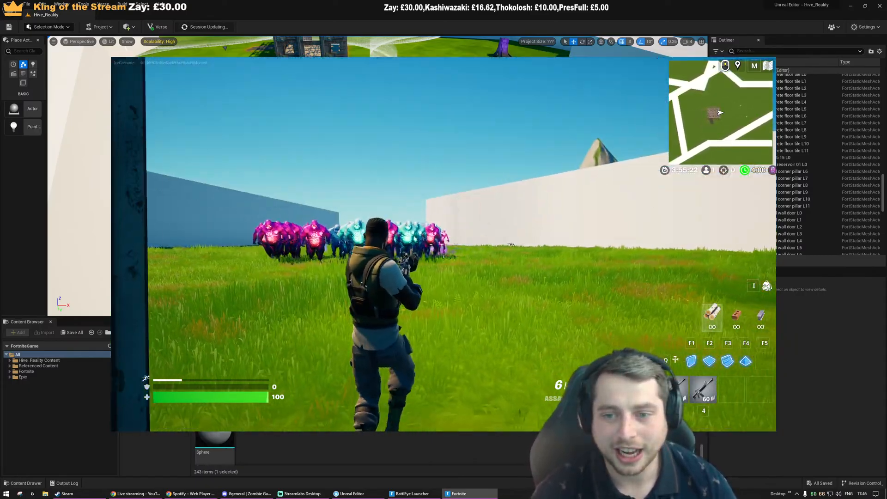
{"action": "key", "text": "s"}
{"action": "key", "text": "w"}
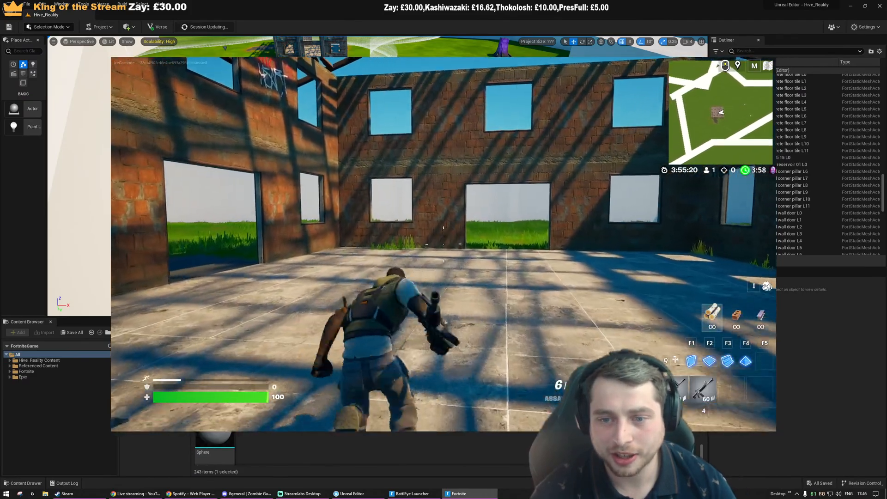
{"action": "key", "text": "w"}
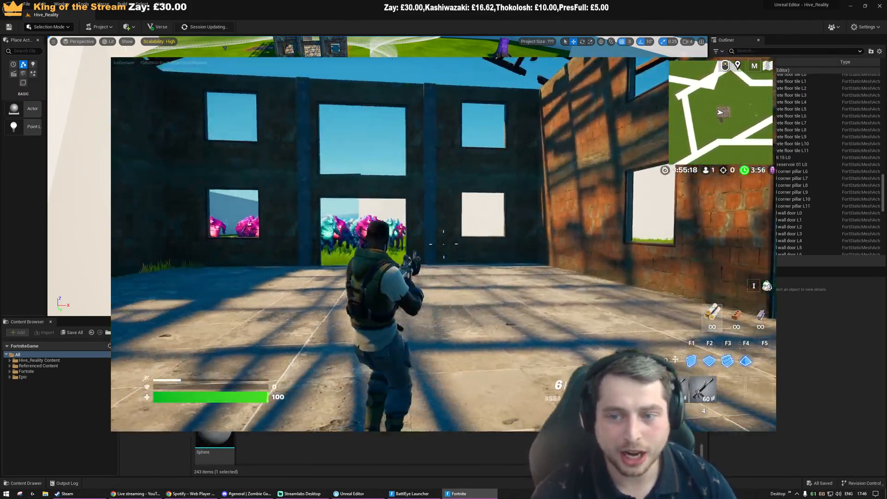
Fire at the monsters while backing out of the building, and end the running game
{"action": "key", "text": "s"}
{"action": "left_click", "coordinate": [443, 244]}
{"action": "key", "text": "s"}
{"action": "left_click", "coordinate": [443, 244]}
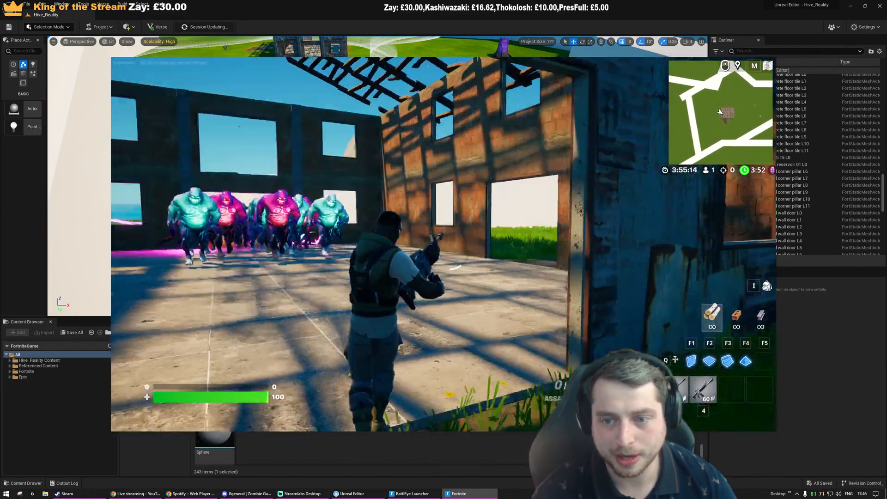
{"action": "key", "text": "w"}
{"action": "key", "text": "Escape"}
{"action": "left_click", "coordinate": [243, 276]}
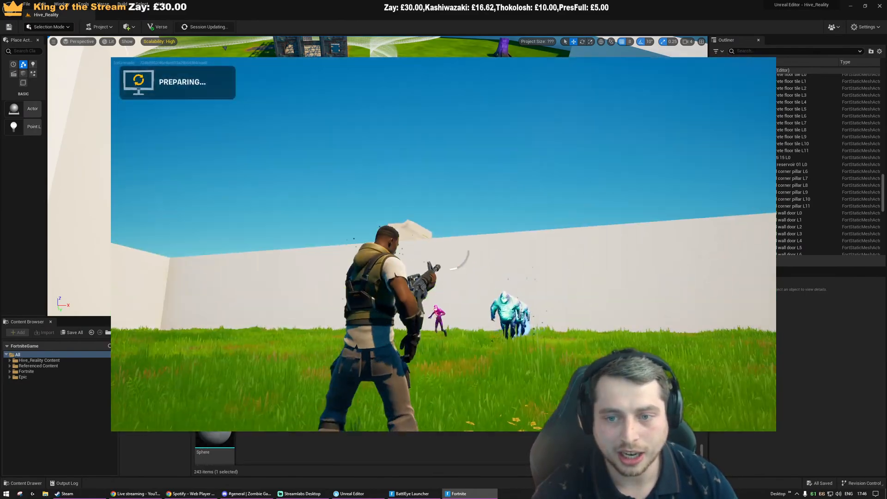
{"action": "key", "text": "alt+Tab"}
{"action": "right_click_drag", "start_coordinate": [422, 120], "coordinate": [417, 158]}
{"action": "key", "text": "s"}
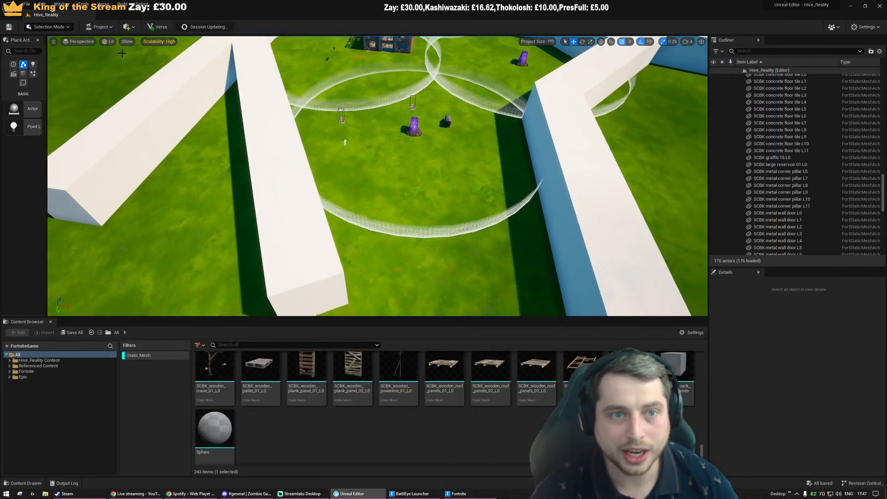
{"action": "left_click", "coordinate": [28, 5]}
{"action": "left_click", "coordinate": [58, 97]}
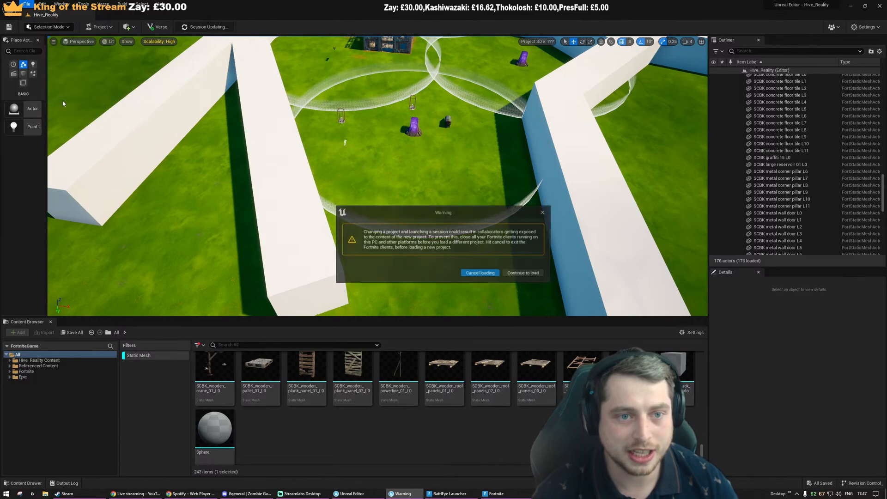
{"action": "left_click", "coordinate": [482, 275]}
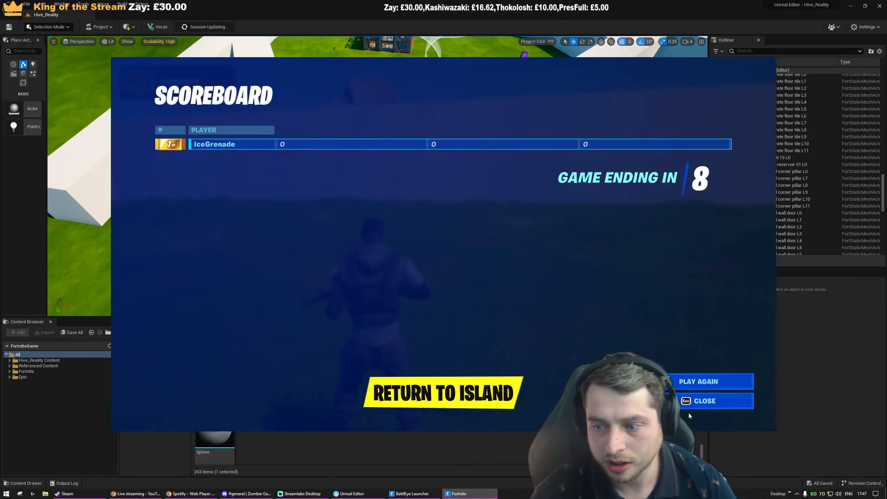
Close the game scoreboard, return to Unreal Editor and open the project browser, accepting the warning to continue loading
{"action": "left_click", "coordinate": [701, 402]}
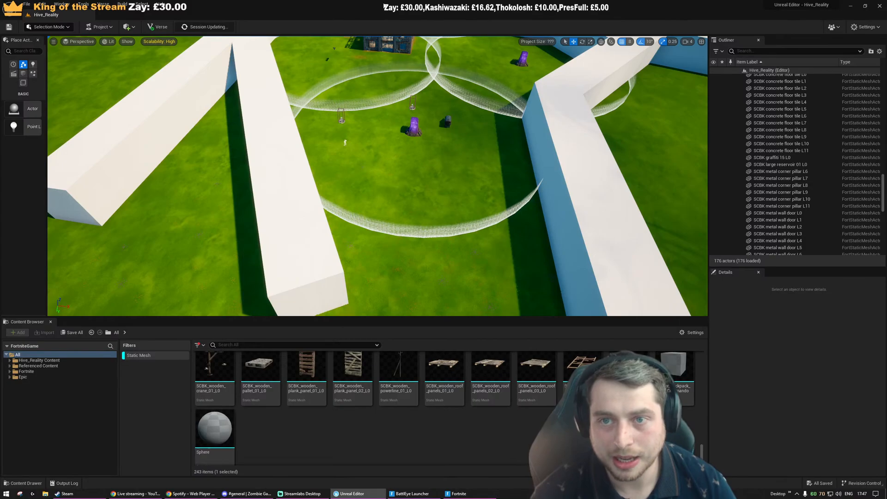
{"action": "right_click_drag", "start_coordinate": [409, 217], "coordinate": [432, 211]}
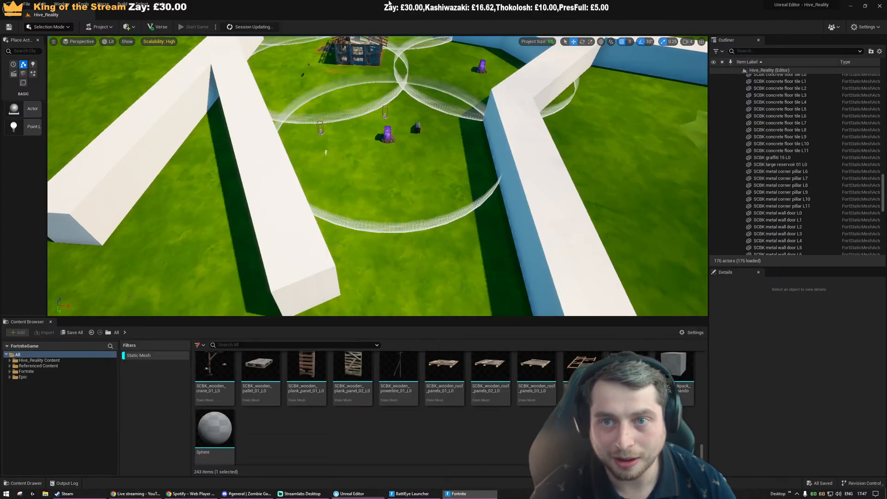
{"action": "left_click", "coordinate": [390, 4]}
{"action": "left_click", "coordinate": [26, 4]}
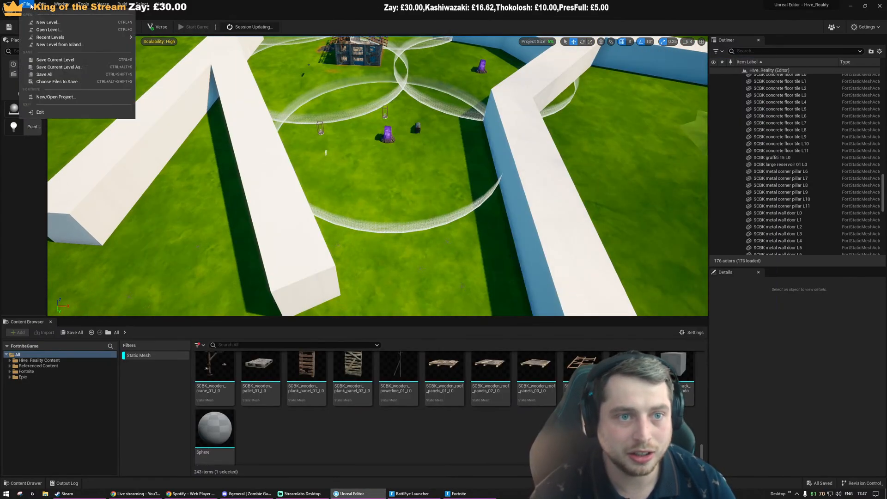
{"action": "left_click", "coordinate": [59, 97]}
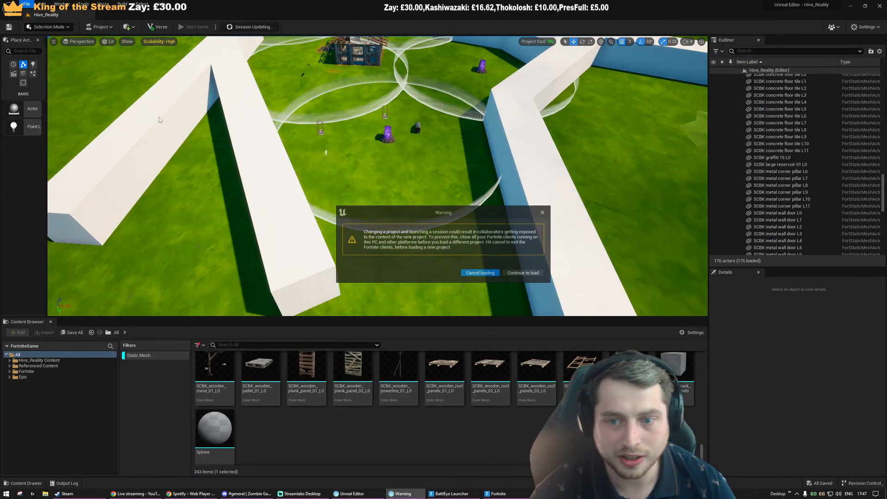
{"action": "left_click", "coordinate": [519, 274]}
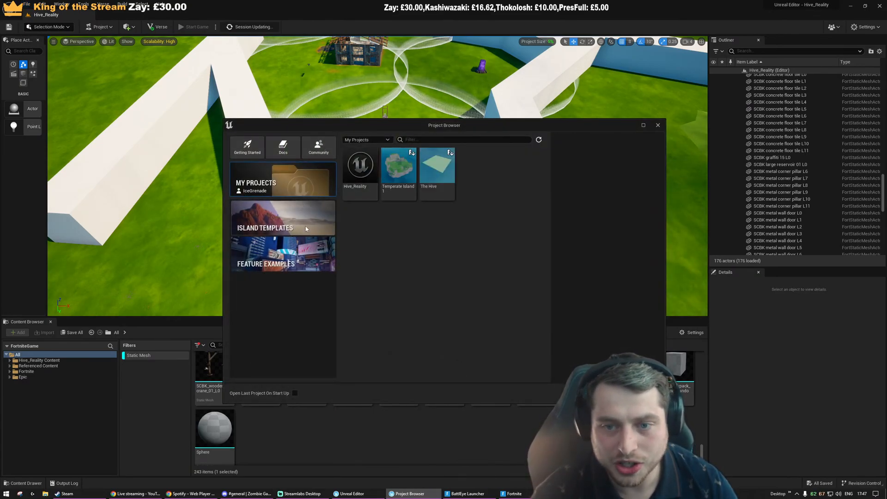
Select the Caldera Island template from the island templates and check the team selection options
{"action": "left_click", "coordinate": [291, 224]}
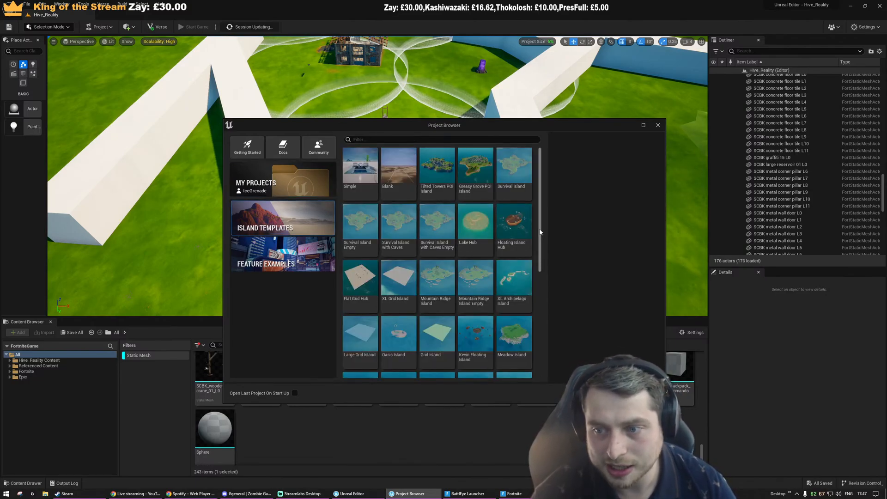
{"action": "scroll", "coordinate": [536, 277], "scroll_direction": "down", "scroll_amount": 5}
{"action": "scroll", "coordinate": [538, 287], "scroll_direction": "down", "scroll_amount": 2}
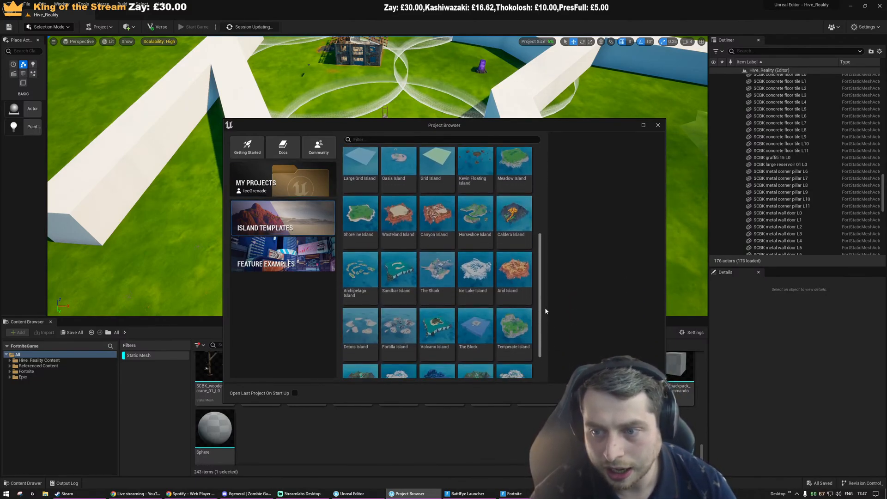
{"action": "left_click", "coordinate": [510, 214]}
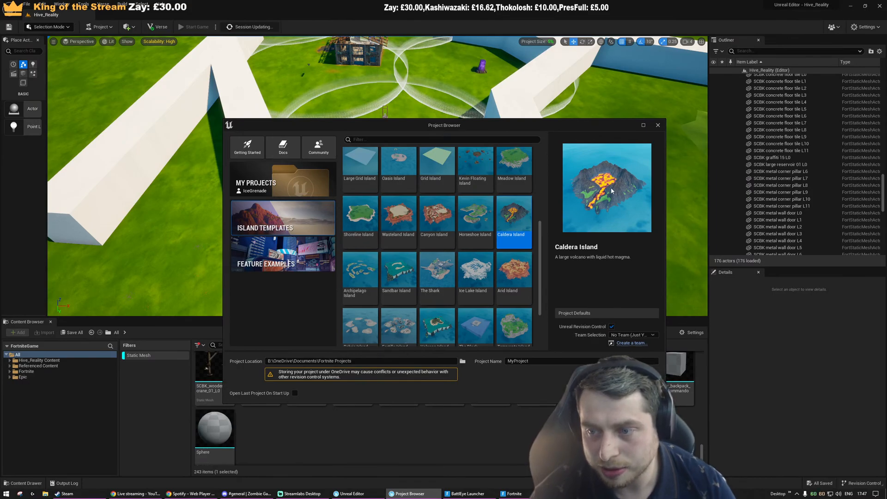
{"action": "left_click", "coordinate": [642, 335]}
{"action": "left_click", "coordinate": [643, 341]}
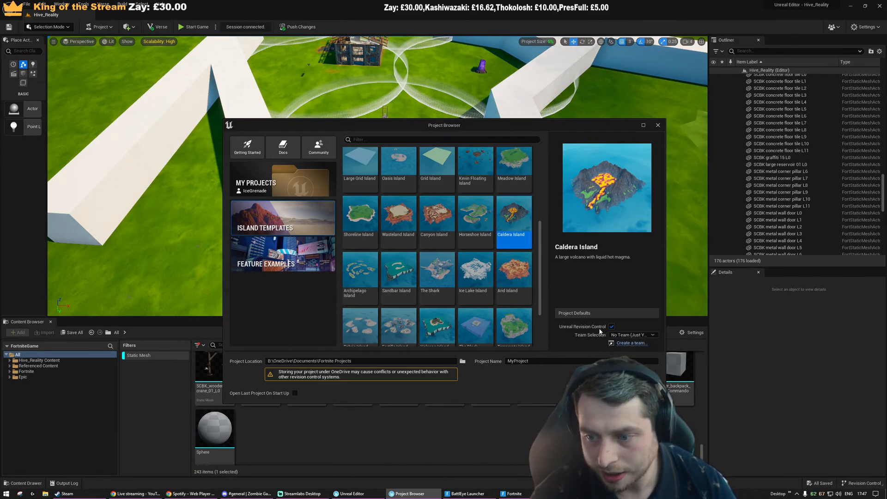
Set the project location to the Cheese_Cube_FN folder on drive W and create the project named Cheese_Cube_FN
{"action": "left_click", "coordinate": [388, 361]}
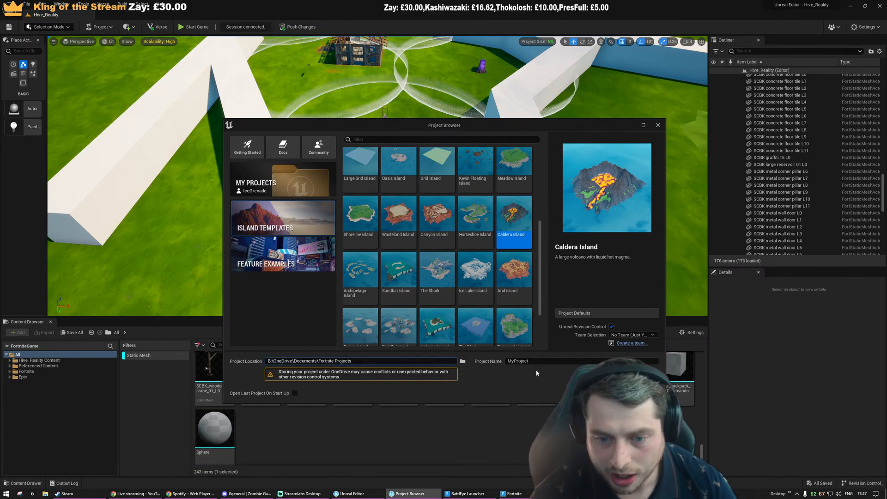
{"action": "left_click", "coordinate": [462, 359]}
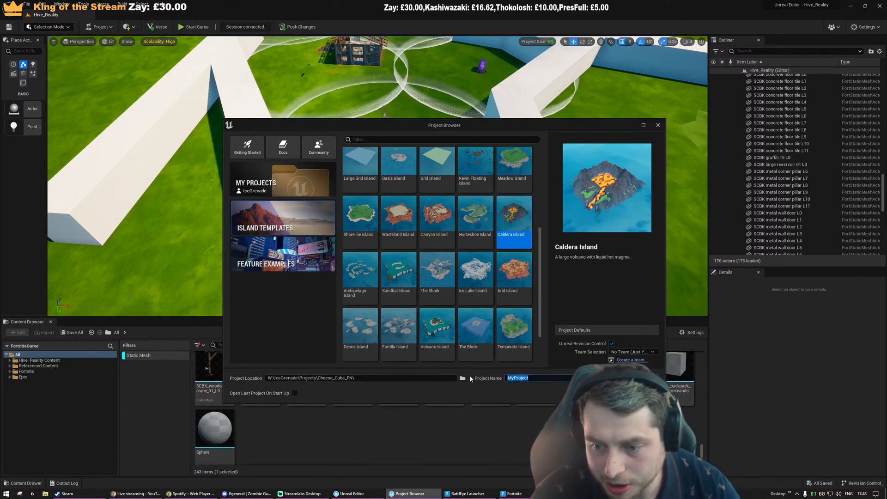
{"action": "type", "text": "Cheese_Cube_FN"}
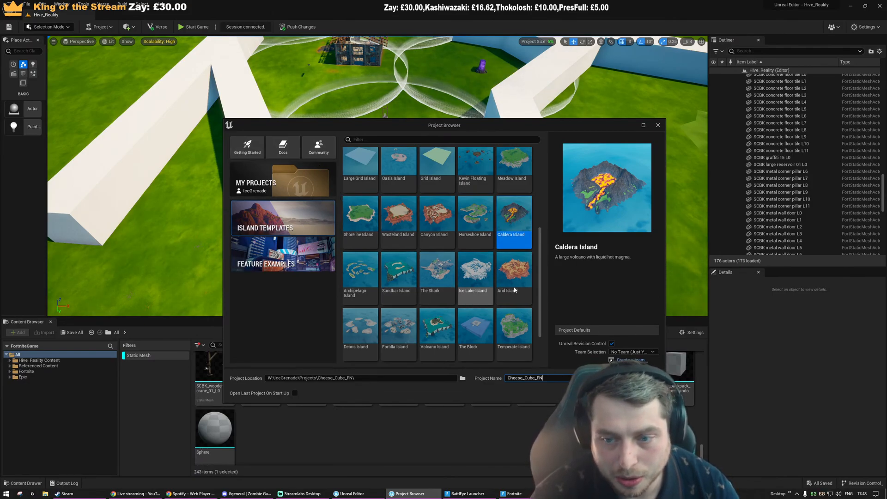
{"action": "key", "text": "Return"}
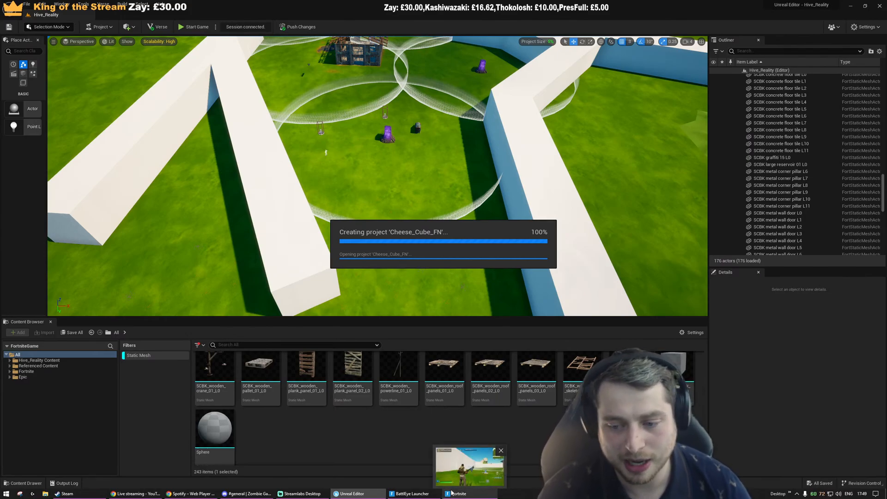
Switch to Fortnite, leave the running session and return to the lobby
{"action": "left_click", "coordinate": [452, 492]}
{"action": "key", "text": "Escape"}
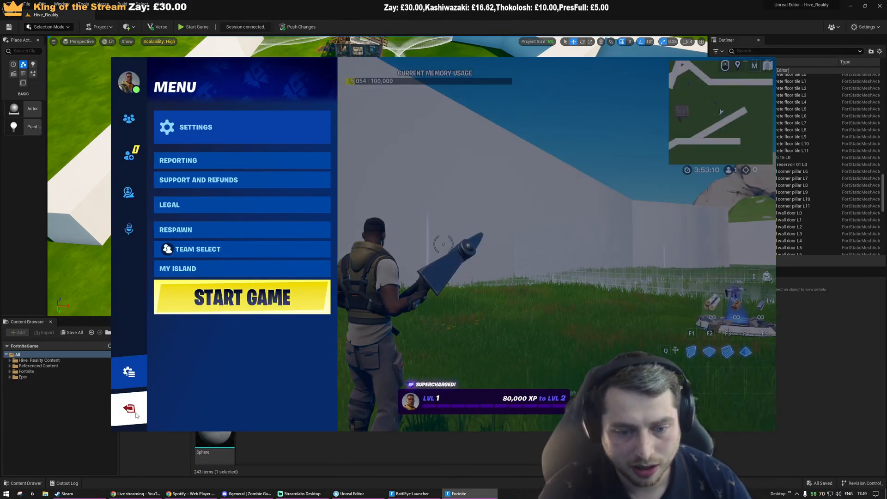
{"action": "left_click", "coordinate": [136, 416]}
{"action": "left_click", "coordinate": [242, 412]}
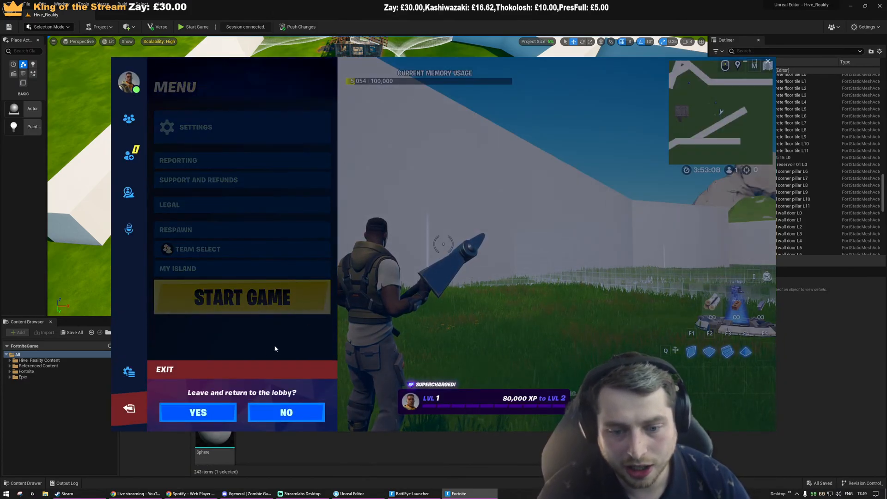
{"action": "left_click", "coordinate": [197, 412]}
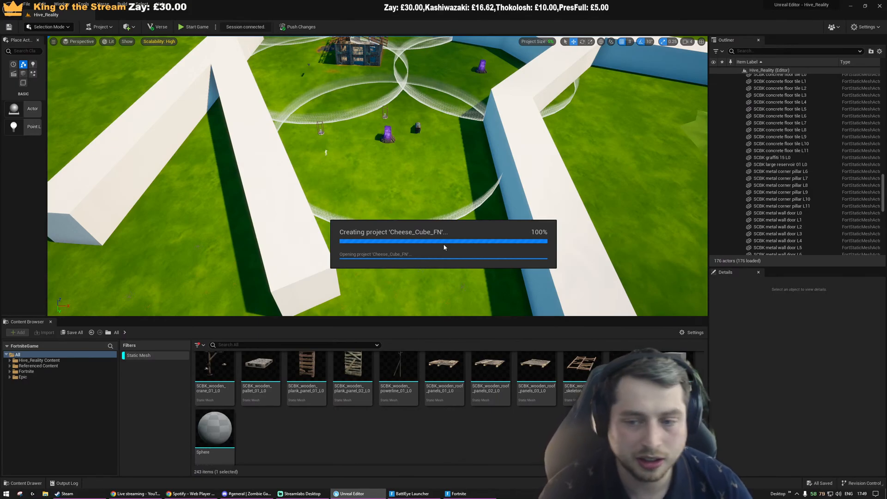
{"action": "mouse_move", "coordinate": [475, 497]}
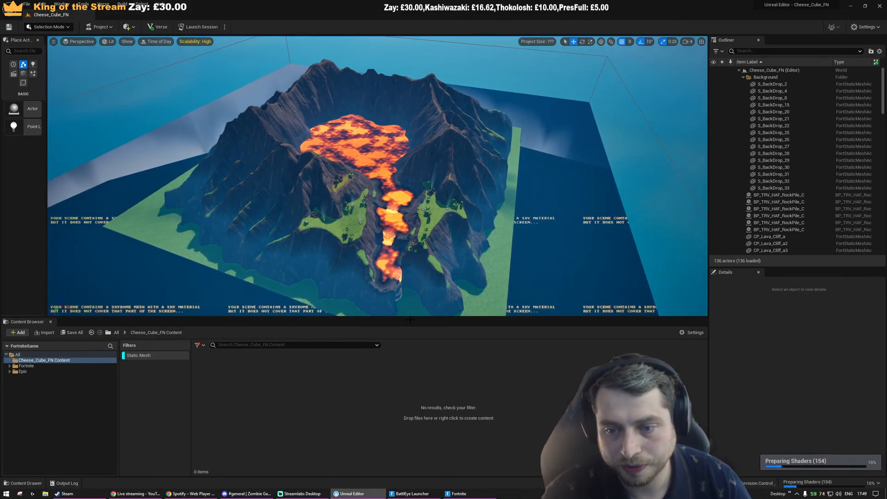
Enlarge the viewport and inspect the volcano landscape and a palm tree on its slope
{"action": "left_click_drag", "start_coordinate": [414, 317], "coordinate": [413, 428]}
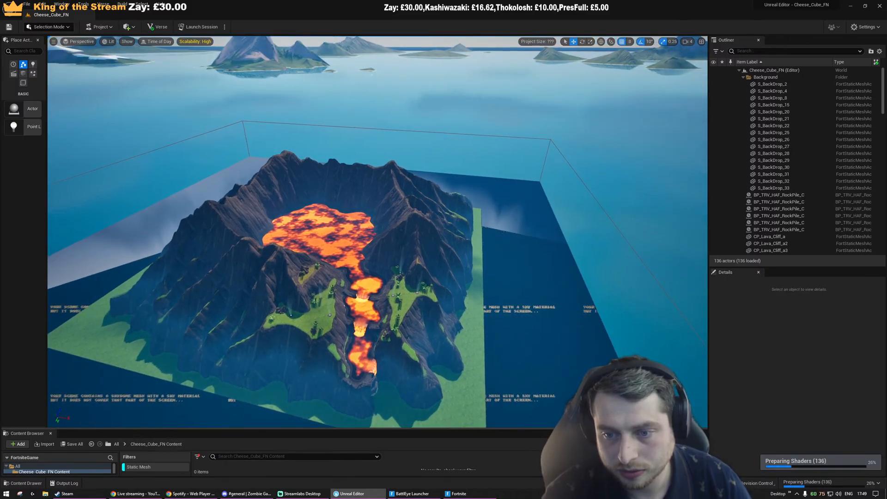
{"action": "right_click_drag", "start_coordinate": [409, 332], "coordinate": [378, 326]}
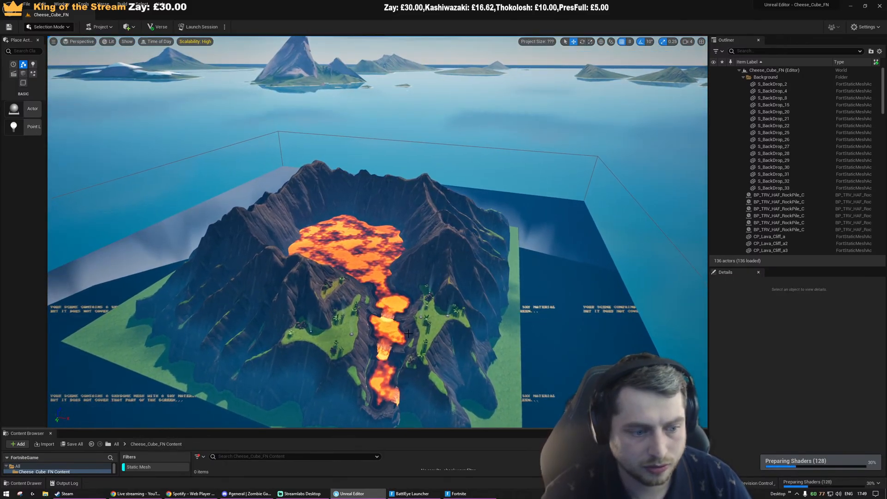
{"action": "left_click", "coordinate": [360, 278]}
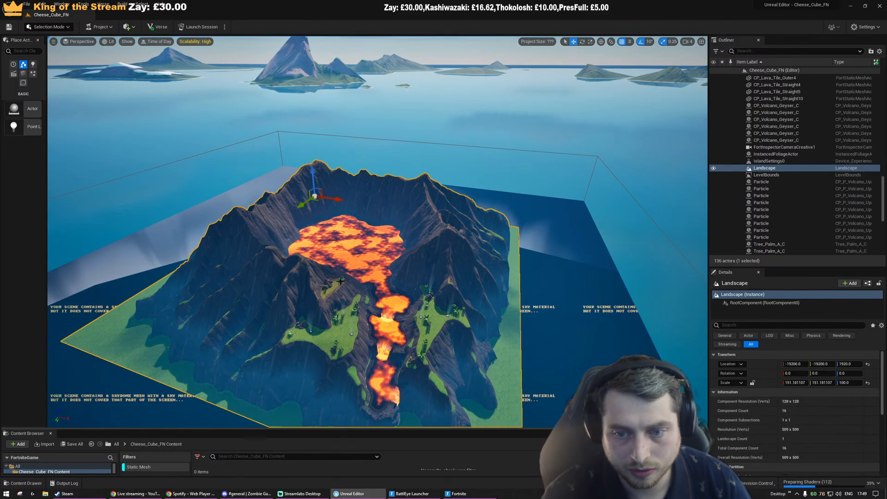
{"action": "left_click", "coordinate": [341, 280]}
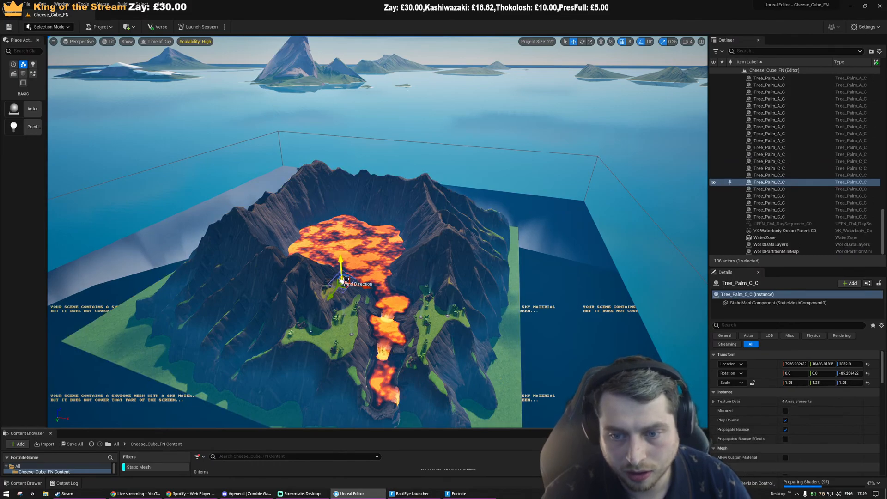
{"action": "key", "text": "f"}
Examine the lava pool inside the crater and the WaterZone actor placed there
{"action": "right_click_drag", "start_coordinate": [342, 279], "coordinate": [388, 270]}
{"action": "key", "text": "w"}
{"action": "left_click", "coordinate": [370, 273]}
{"action": "left_click", "coordinate": [380, 244]}
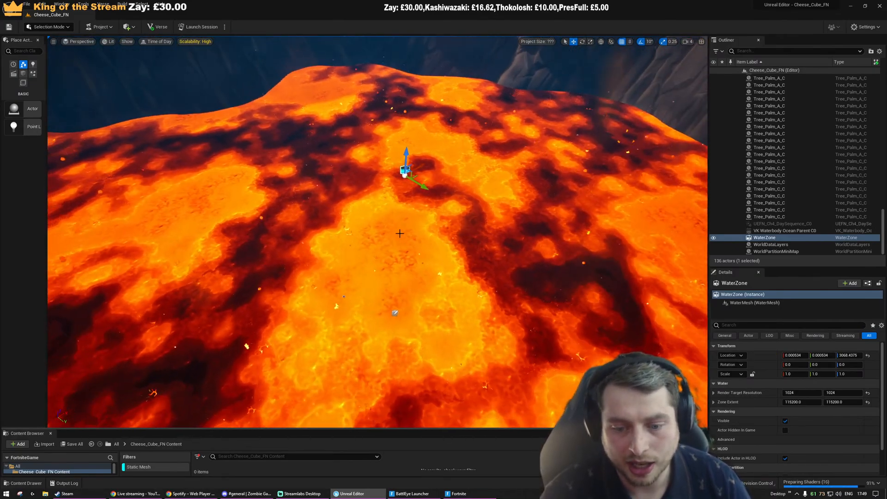
{"action": "left_click_drag", "start_coordinate": [303, 237], "coordinate": [309, 270]}
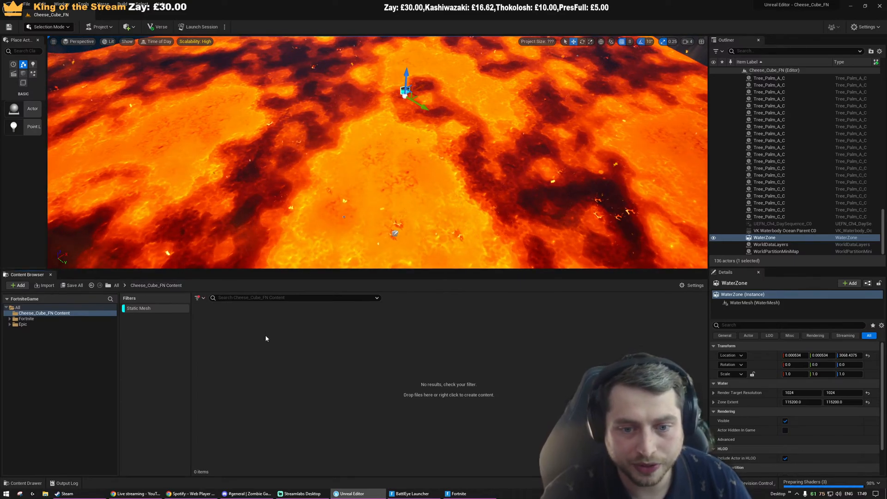
{"action": "left_click_drag", "start_coordinate": [269, 270], "coordinate": [280, 410]}
{"action": "right_click_drag", "start_coordinate": [315, 278], "coordinate": [416, 226]}
{"action": "left_click", "coordinate": [376, 259]}
{"action": "right_click_drag", "start_coordinate": [340, 245], "coordinate": [360, 296]}
{"action": "key", "text": "w"}
Search the Outliner for player and look over the lava pool from further back
{"action": "left_click", "coordinate": [756, 51]}
{"action": "type", "text": "player"}
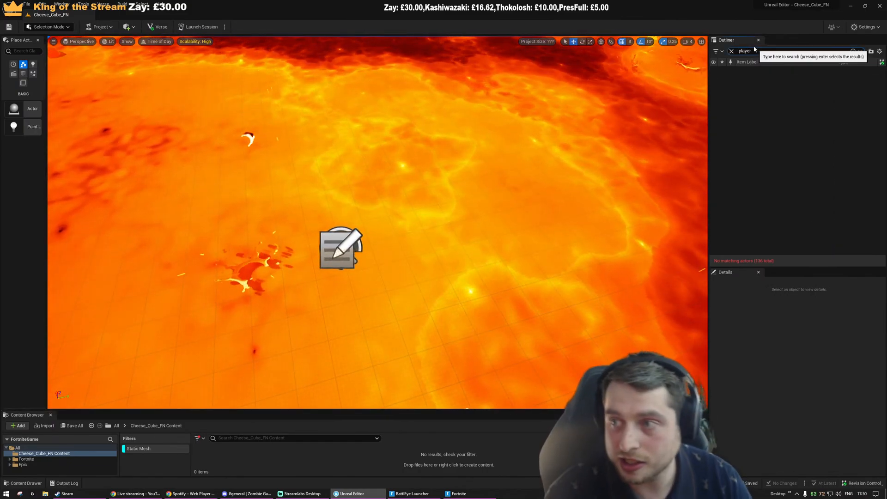
{"action": "key", "text": "s"}
{"action": "right_click_drag", "start_coordinate": [588, 176], "coordinate": [603, 116]}
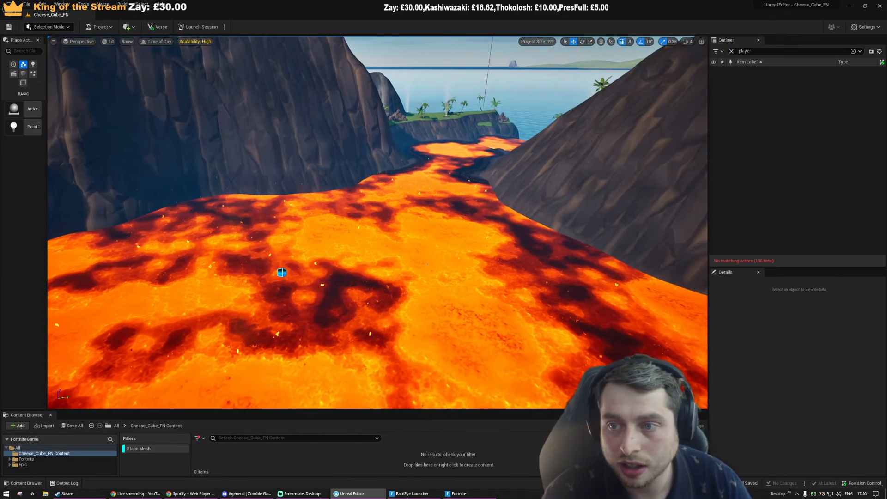
Launch an edit session, saving the Cheese_Cube_FN content, and join it from the Fortnite lobby before returning to Unreal Editor
{"action": "left_click", "coordinate": [203, 27]}
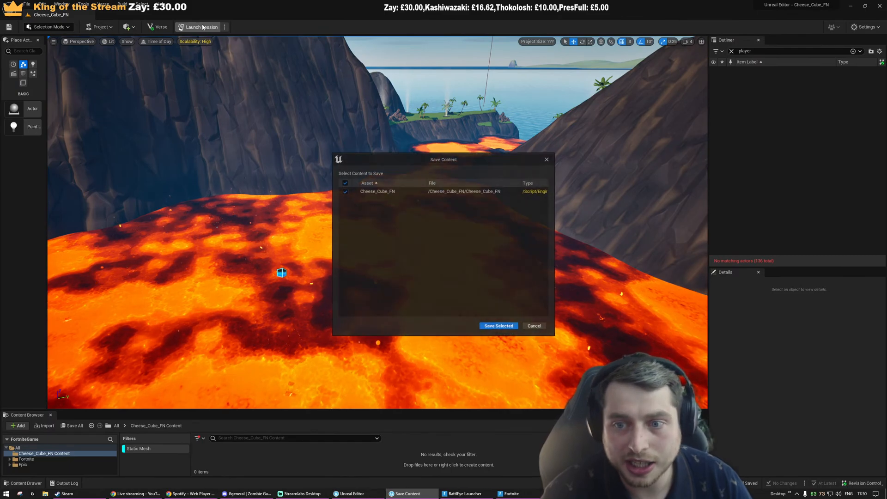
{"action": "left_click", "coordinate": [494, 326]}
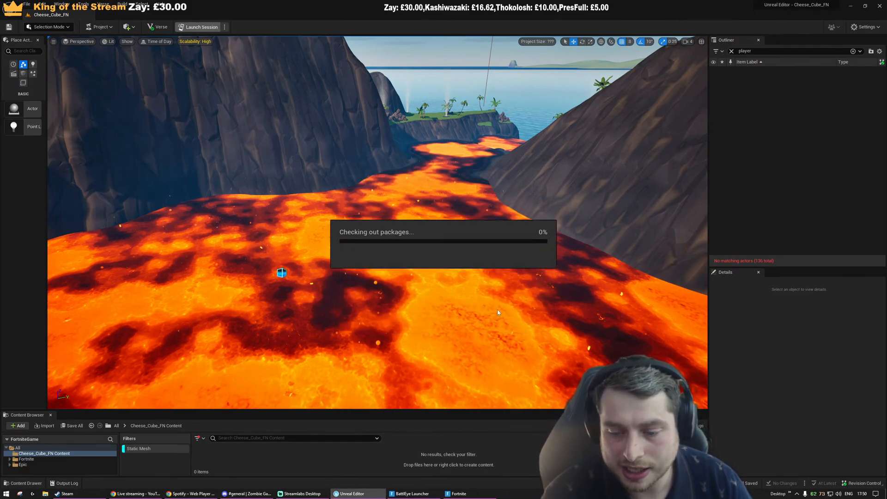
{"action": "left_click", "coordinate": [459, 493]}
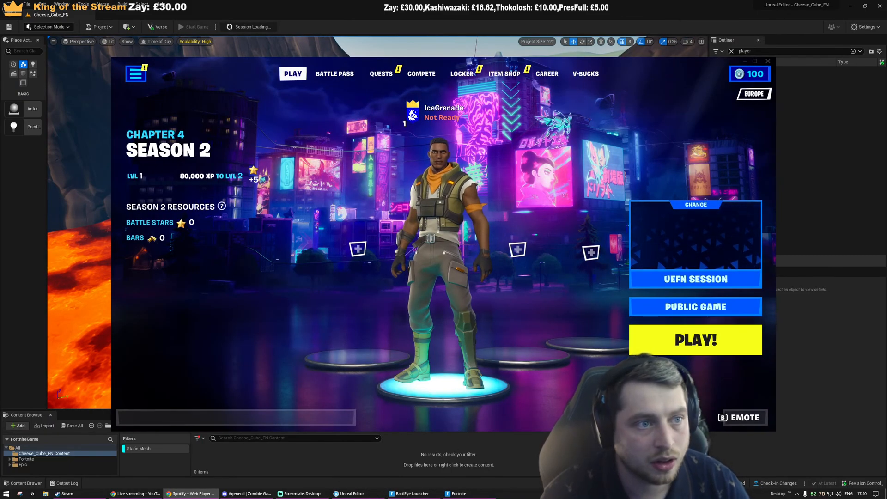
{"action": "left_click", "coordinate": [717, 341]}
{"action": "left_click", "coordinate": [490, 6]}
Make the Content Browser slightly taller and check Fortnite's connection to the edit session
{"action": "right_click_drag", "start_coordinate": [416, 222], "coordinate": [406, 247]}
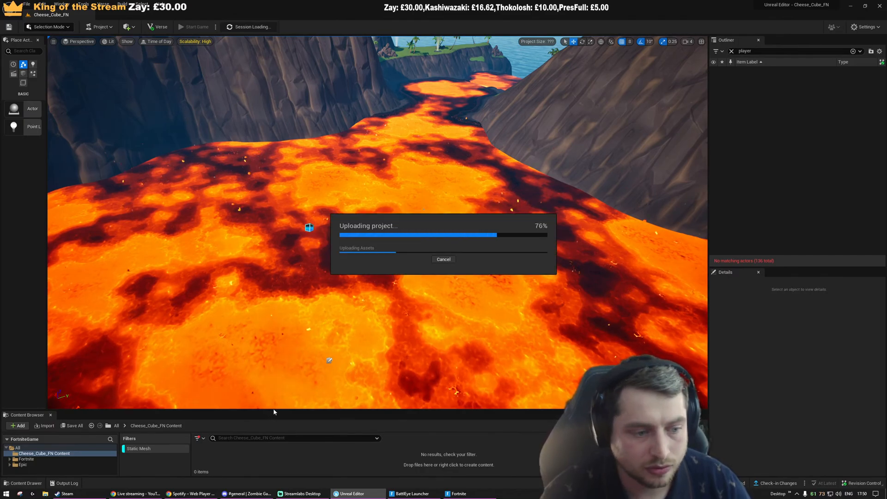
{"action": "left_click_drag", "start_coordinate": [274, 411], "coordinate": [336, 297]}
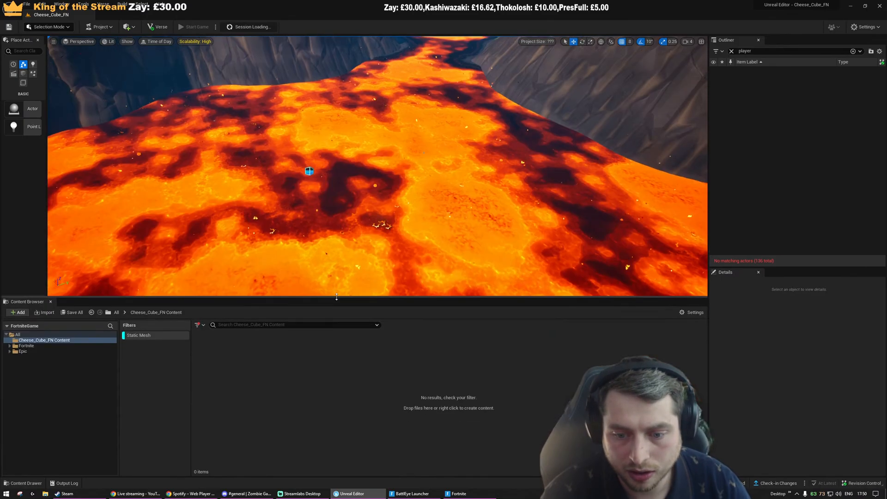
{"action": "right_click_drag", "start_coordinate": [361, 218], "coordinate": [330, 287]}
{"action": "key", "text": "s"}
{"action": "left_click_drag", "start_coordinate": [350, 298], "coordinate": [351, 374]}
{"action": "left_click", "coordinate": [467, 493]}
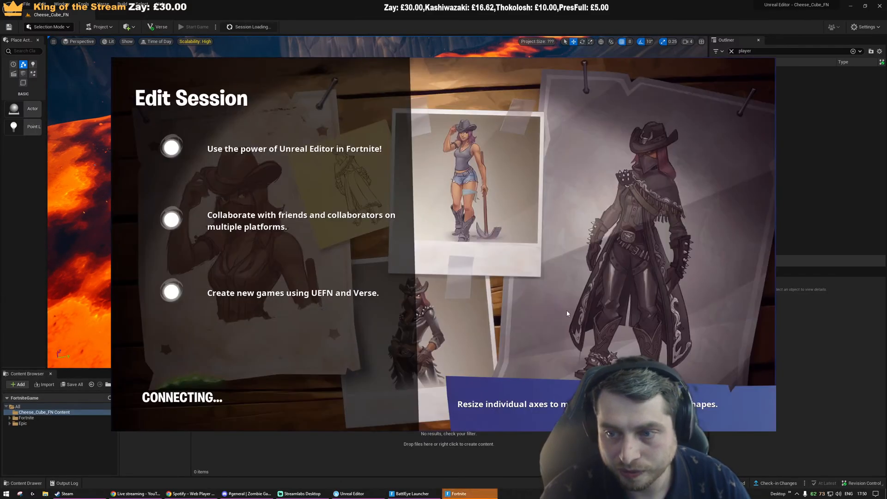
{"action": "left_click", "coordinate": [450, 3]}
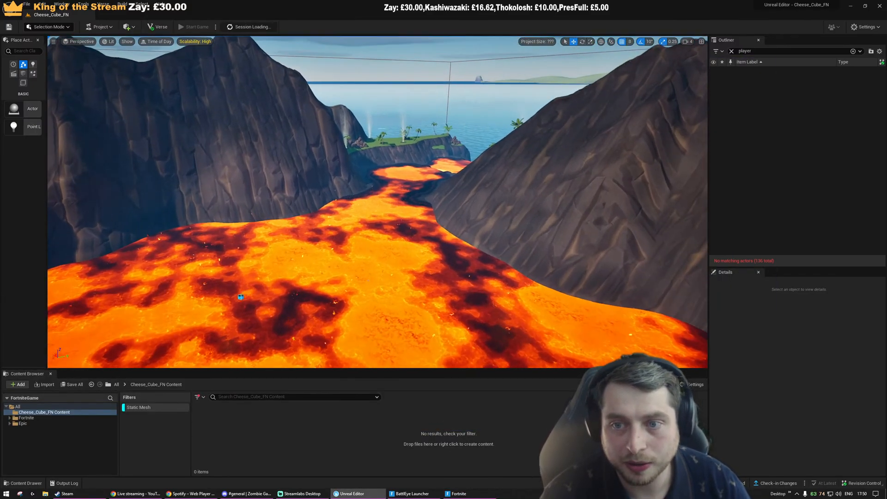
Move the volcano geyser from the grassy ledge into the lava pool, at about X 8367, Y 6511, Z -383
{"action": "key", "text": "w"}
{"action": "right_click_drag", "start_coordinate": [377, 202], "coordinate": [340, 184]}
{"action": "left_click", "coordinate": [371, 255]}
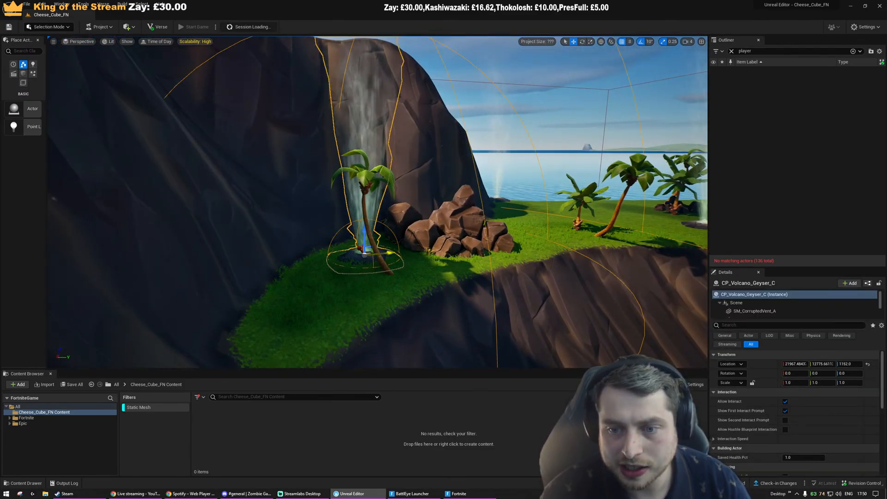
{"action": "right_click_drag", "start_coordinate": [371, 255], "coordinate": [455, 204]}
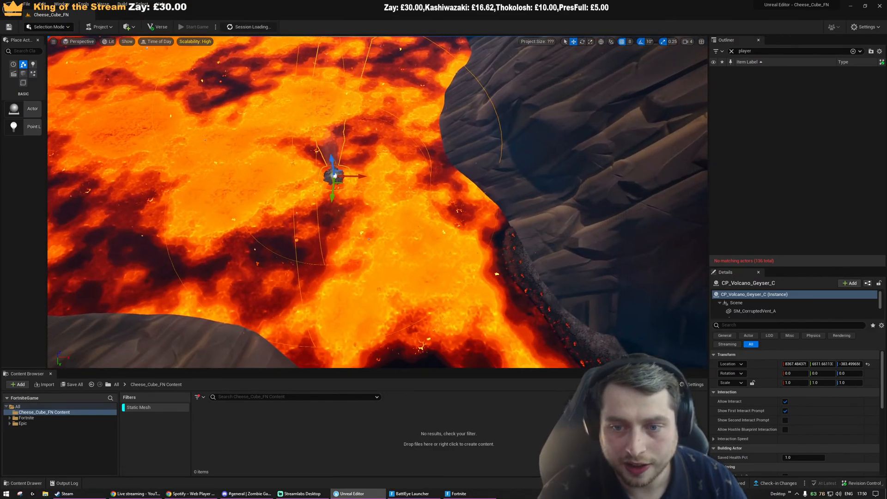
{"action": "right_click_drag", "start_coordinate": [323, 153], "coordinate": [295, 154]}
{"action": "left_click", "coordinate": [323, 154]}
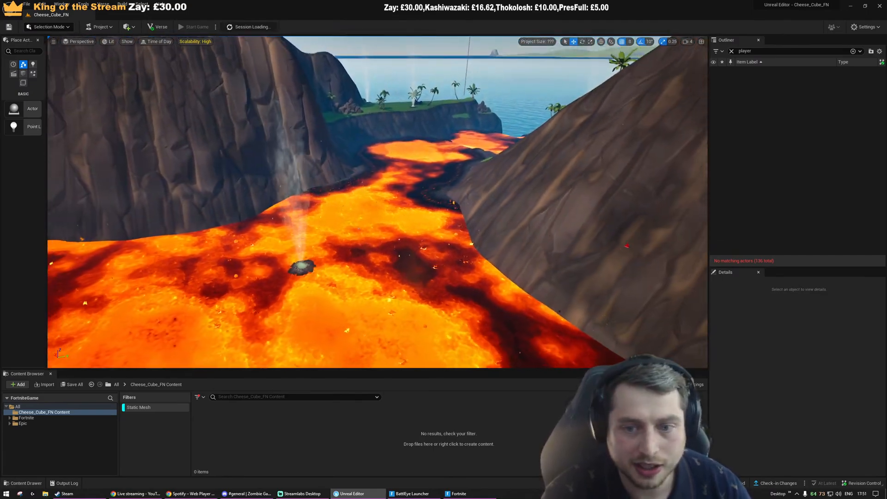
View the repositioned geyser along the lava flow and check the Fortnite edit session's loading progress
{"action": "right_click_drag", "start_coordinate": [348, 227], "coordinate": [298, 235]}
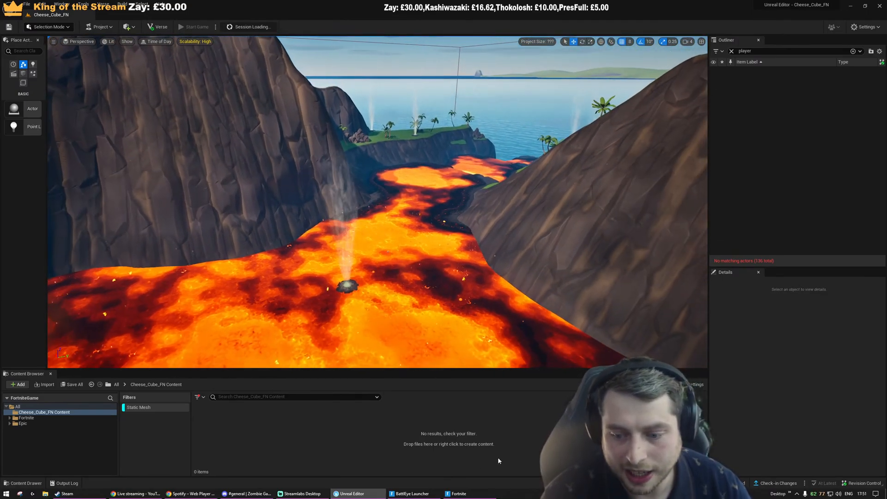
{"action": "left_click", "coordinate": [462, 493]}
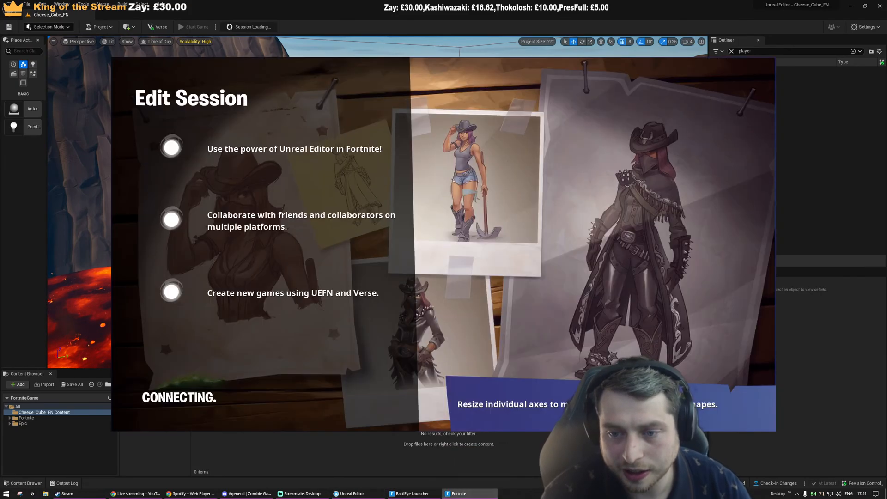
{"action": "left_click", "coordinate": [453, 7]}
Clear the Outliner search and delete all volcano geysers except the one in the lava pool
{"action": "right_click_drag", "start_coordinate": [398, 185], "coordinate": [545, 172]}
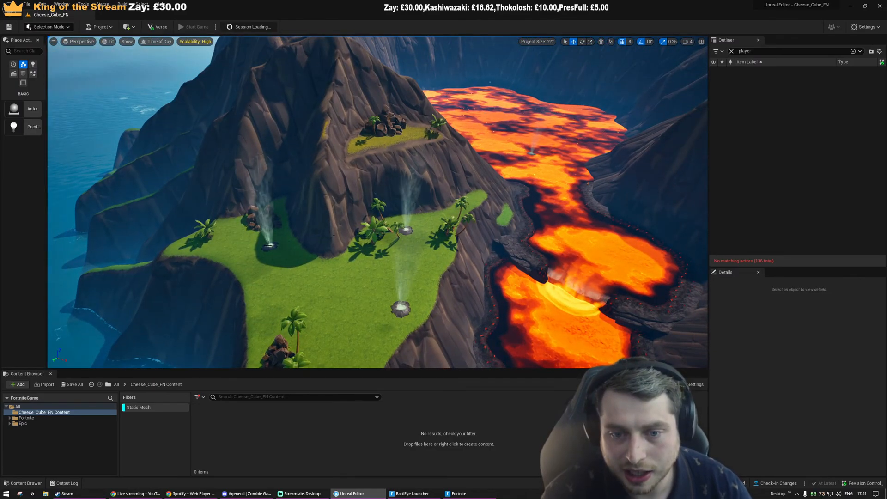
{"action": "left_click", "coordinate": [270, 247]}
{"action": "right_click_drag", "start_coordinate": [295, 231], "coordinate": [363, 245]}
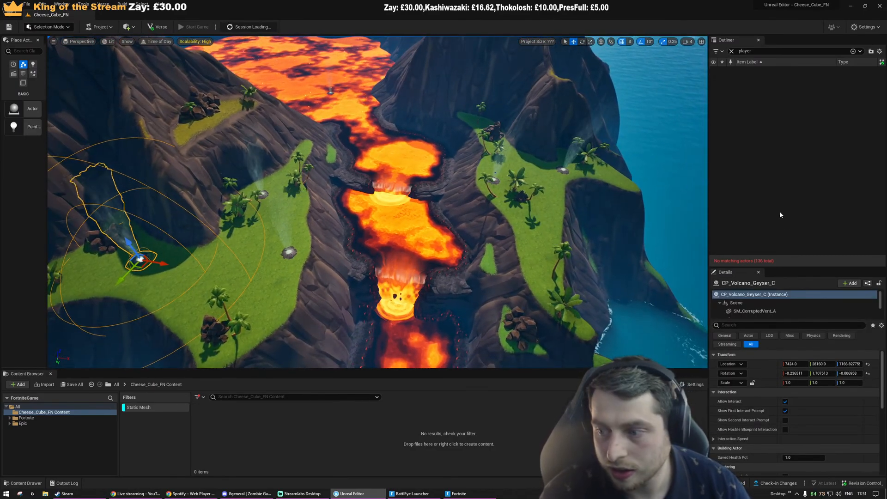
{"action": "left_click", "coordinate": [732, 51]}
{"action": "left_click", "coordinate": [791, 158]}
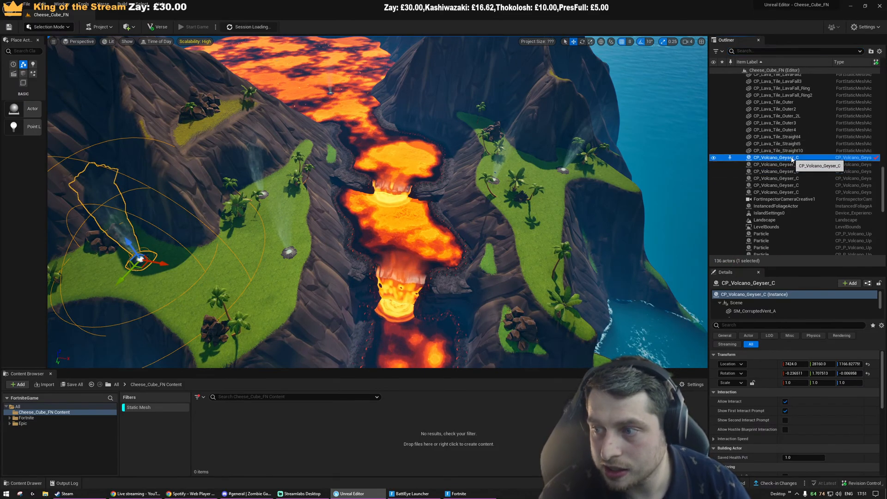
{"action": "left_click", "coordinate": [798, 193], "text": "shift"}
{"action": "right_click_drag", "start_coordinate": [365, 155], "coordinate": [361, 142]}
{"action": "left_click", "coordinate": [356, 131], "text": "ctrl"}
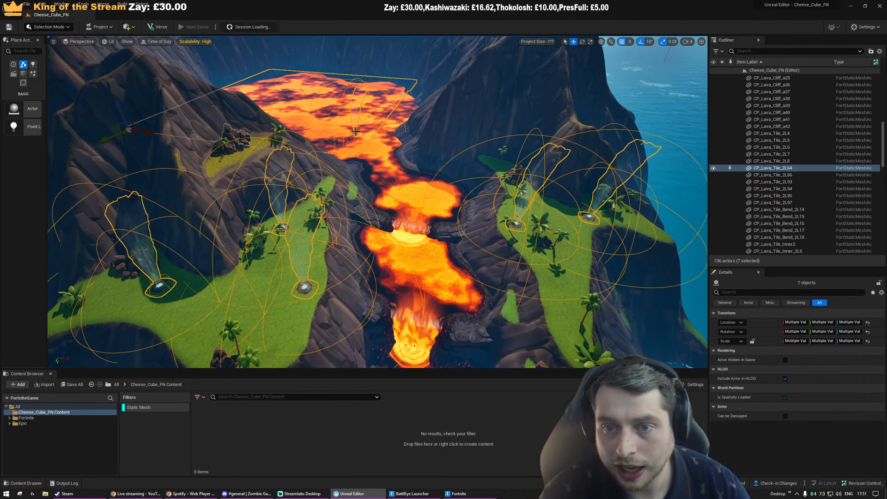
{"action": "key", "text": "Delete"}
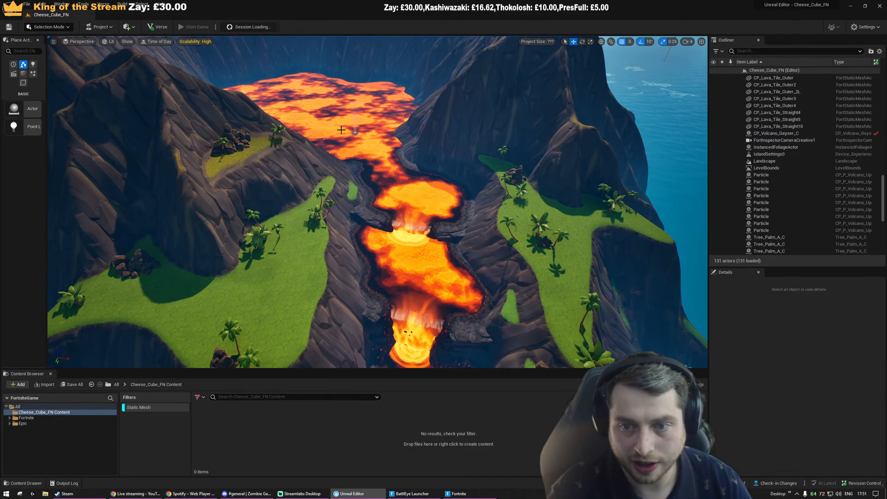
Try raising the WaterZone actor above the lava to Z 5940.4375, and undo the move
{"action": "mouse_move", "coordinate": [341, 130]}
{"action": "right_mouse_down"}
{"action": "mouse_move", "coordinate": [324, 121]}
{"action": "mouse_move", "coordinate": [326, 137]}
{"action": "right_mouse_up"}
{"action": "key", "text": "s"}
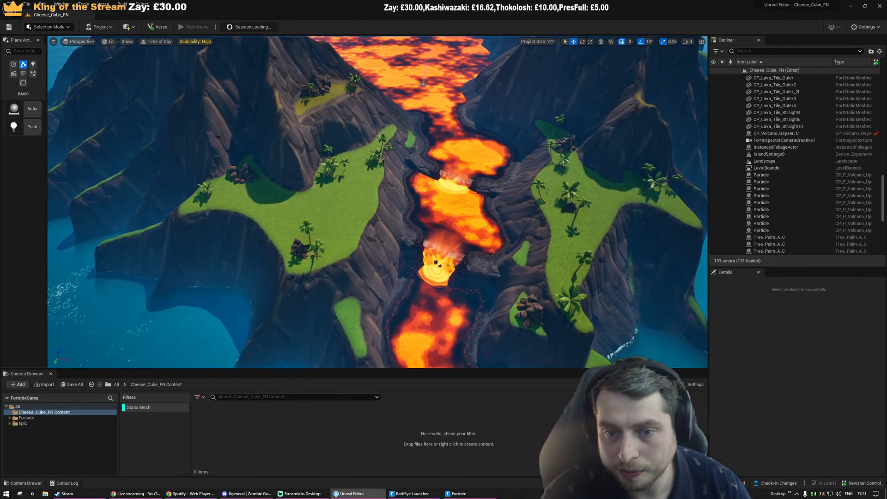
{"action": "right_click_drag", "start_coordinate": [306, 246], "coordinate": [362, 274]}
{"action": "key", "text": "w"}
{"action": "key", "text": "w"}
{"action": "left_click", "coordinate": [336, 273]}
{"action": "key", "text": "s"}
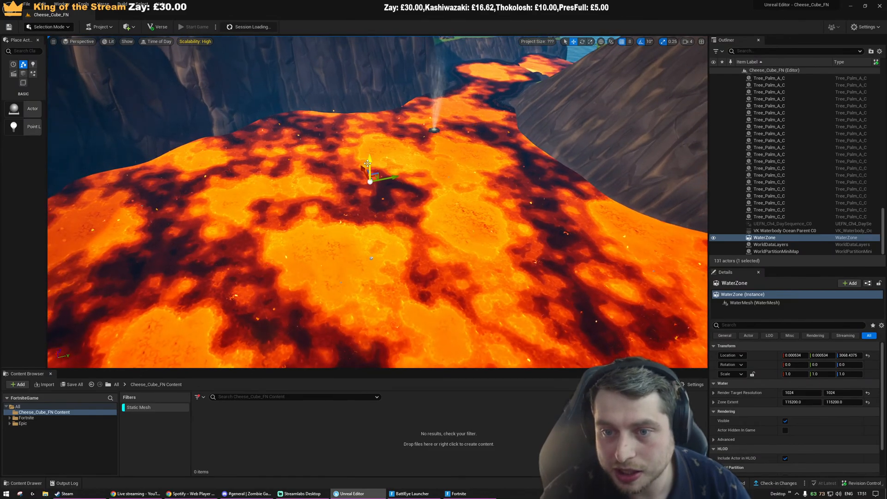
{"action": "key", "text": "ctrl+z"}
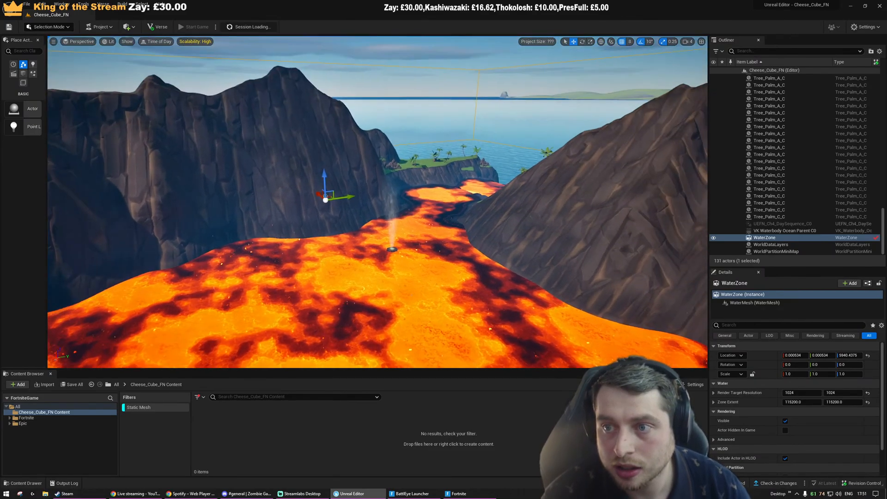
Check the edit session's loading progress in the Fortnite window and return to Unreal Editor
{"action": "right_click_drag", "start_coordinate": [428, 188], "coordinate": [425, 220]}
{"action": "left_click", "coordinate": [470, 494]}
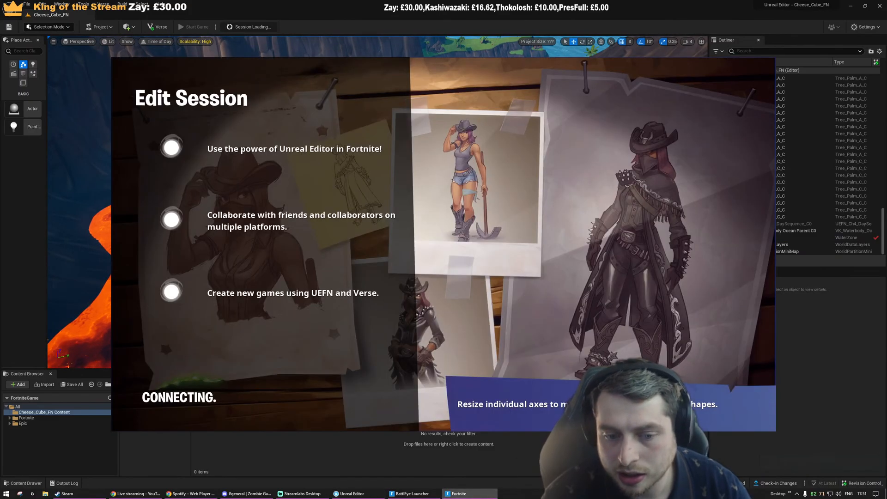
{"action": "key", "text": "alt+Tab"}
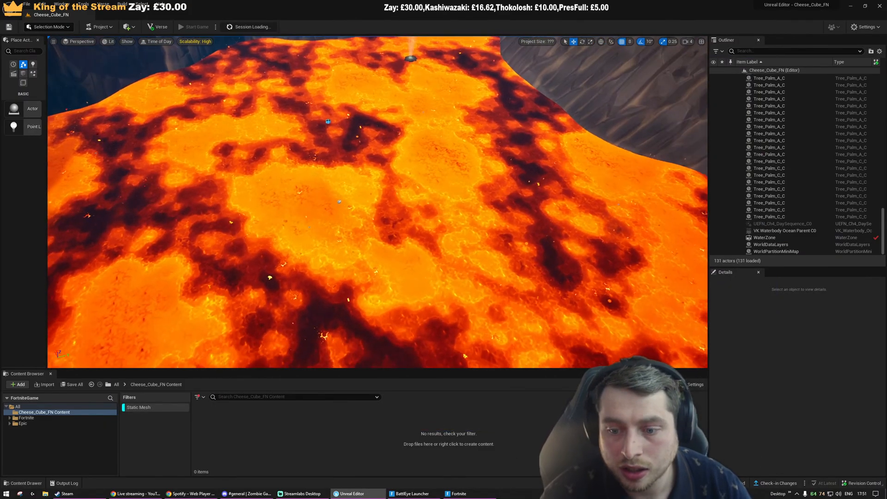
Open the Fab asset library beside the viewport and list all its packs
{"action": "left_click", "coordinate": [83, 4]}
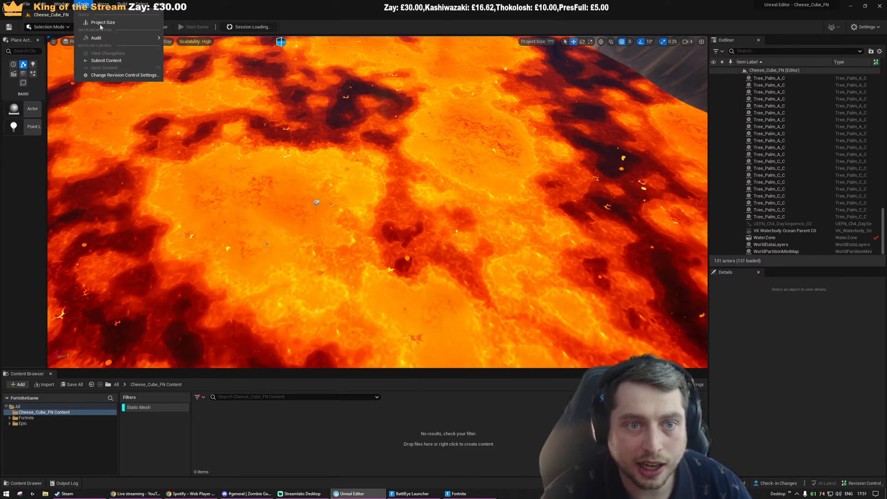
{"action": "mouse_move", "coordinate": [61, 4]}
{"action": "left_click", "coordinate": [86, 114]}
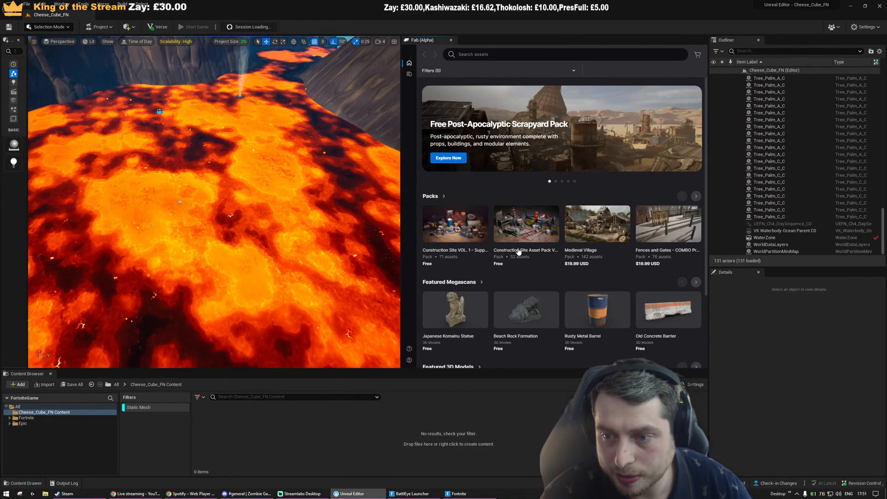
{"action": "left_click", "coordinate": [437, 196]}
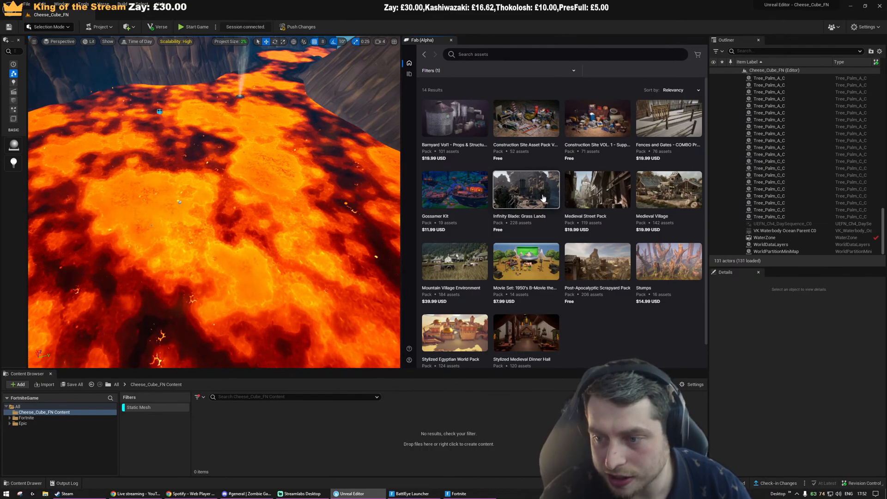
Open the Post-Apocalyptic Scrapyard Pack and look through the first page of its contents
{"action": "left_click", "coordinate": [610, 272]}
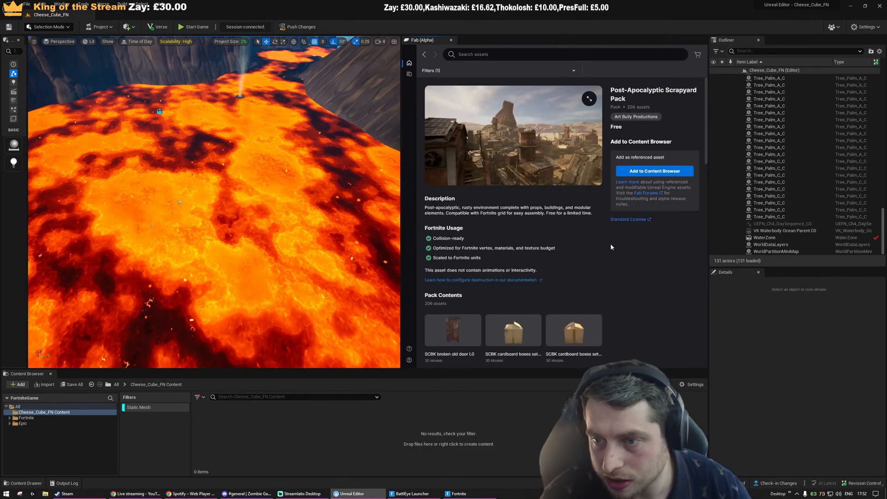
{"action": "scroll", "coordinate": [549, 202], "scroll_direction": "down", "scroll_amount": 10}
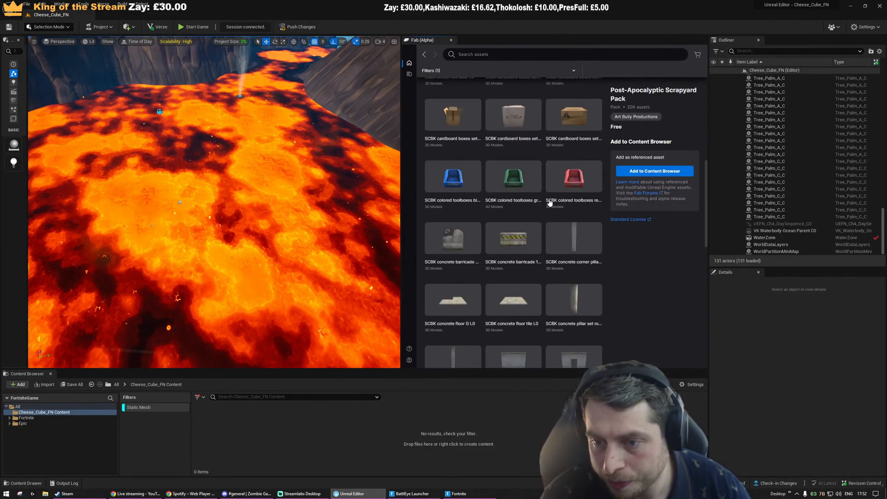
{"action": "scroll", "coordinate": [549, 202], "scroll_direction": "down", "scroll_amount": 2}
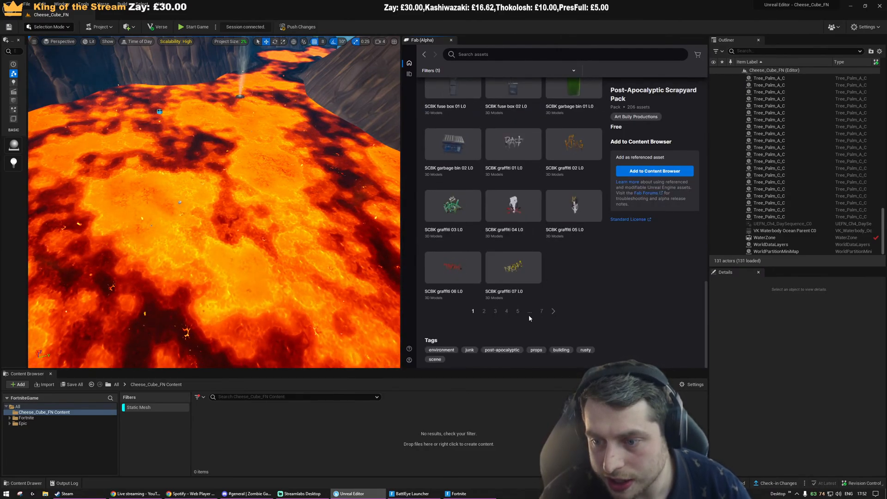
{"action": "scroll", "coordinate": [494, 326], "scroll_direction": "up", "scroll_amount": 8}
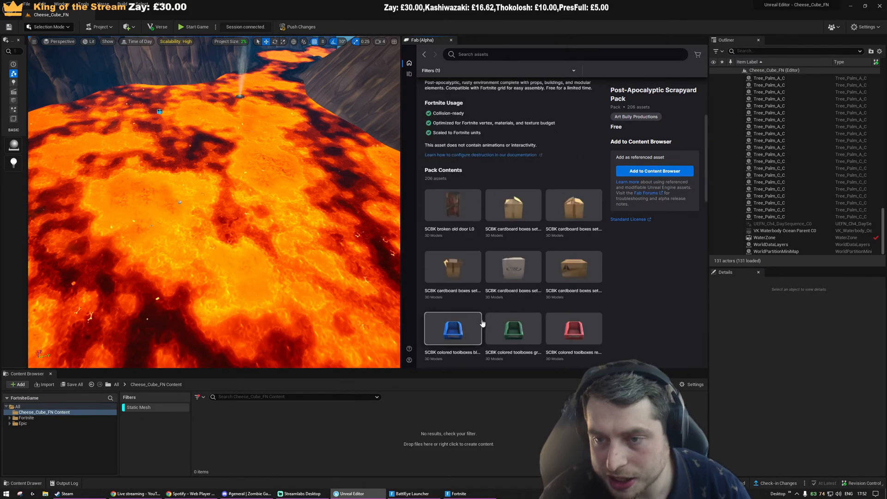
Return to the pack list, open the Stylized Egyptian World Pack and examine the first two pages of its contents
{"action": "left_click", "coordinate": [425, 55]}
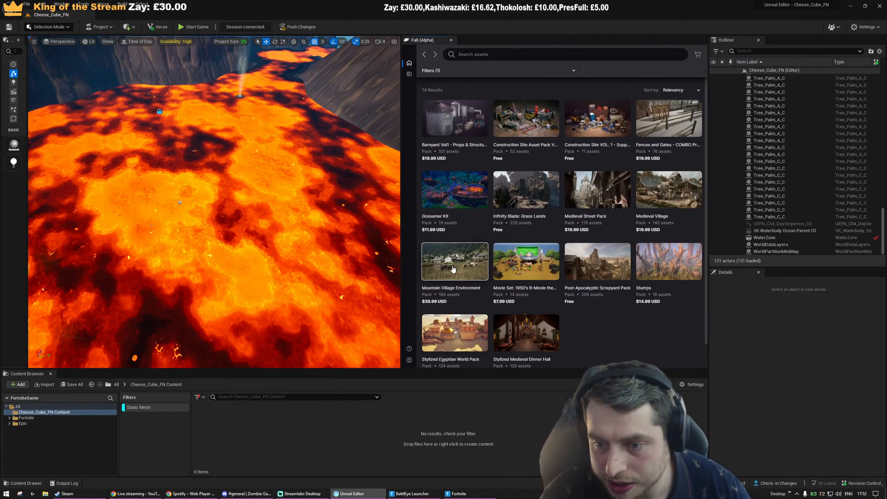
{"action": "scroll", "coordinate": [471, 266], "scroll_direction": "down", "scroll_amount": 1}
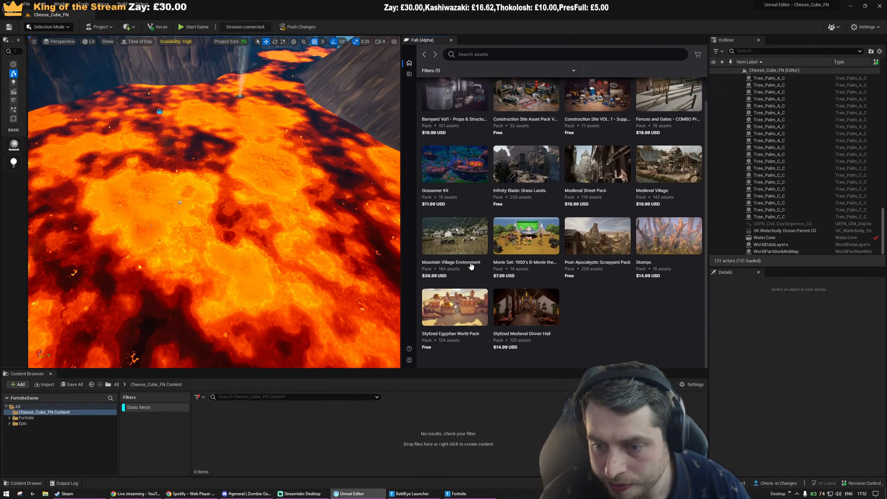
{"action": "left_click", "coordinate": [467, 313]}
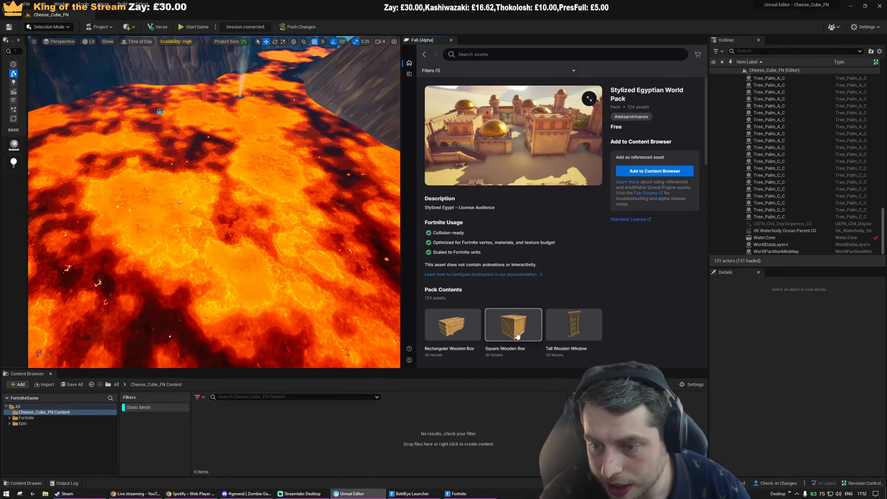
{"action": "scroll", "coordinate": [518, 336], "scroll_direction": "down", "scroll_amount": 3}
{"action": "scroll", "coordinate": [518, 319], "scroll_direction": "down", "scroll_amount": 2}
{"action": "scroll", "coordinate": [513, 314], "scroll_direction": "up", "scroll_amount": 5}
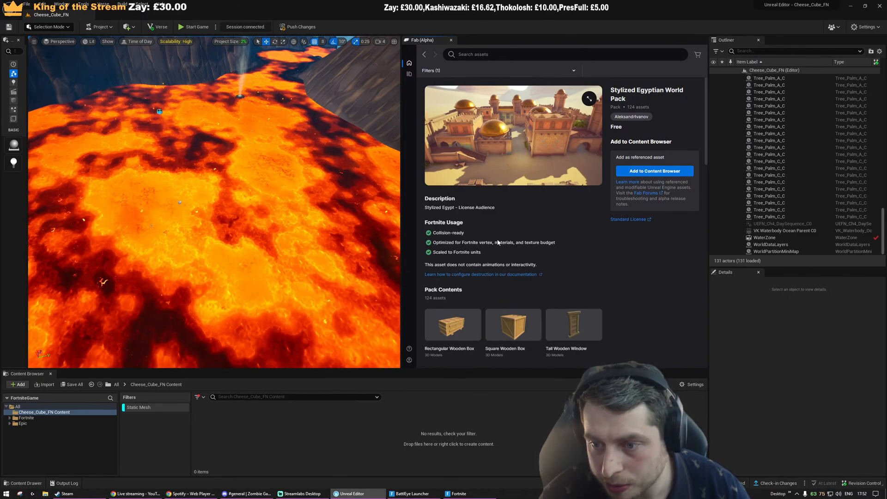
{"action": "scroll", "coordinate": [499, 255], "scroll_direction": "down", "scroll_amount": 15}
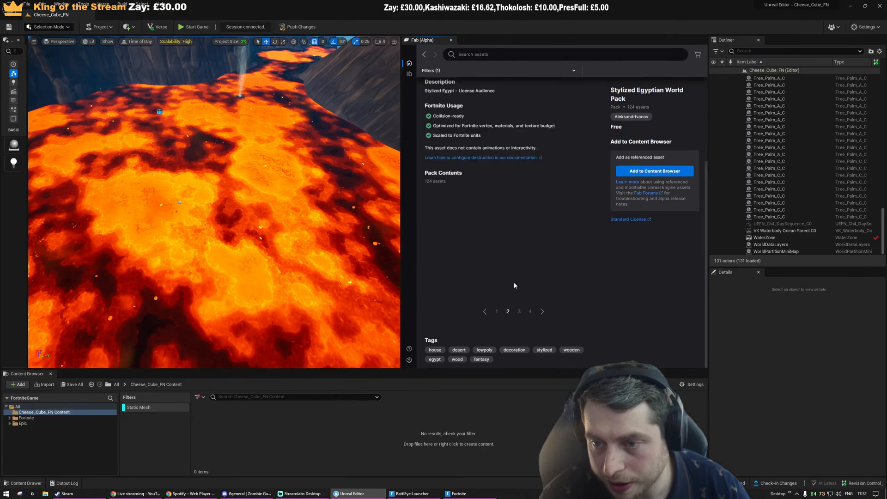
{"action": "scroll", "coordinate": [515, 285], "scroll_direction": "up", "scroll_amount": 5}
{"action": "scroll", "coordinate": [515, 283], "scroll_direction": "down", "scroll_amount": 3}
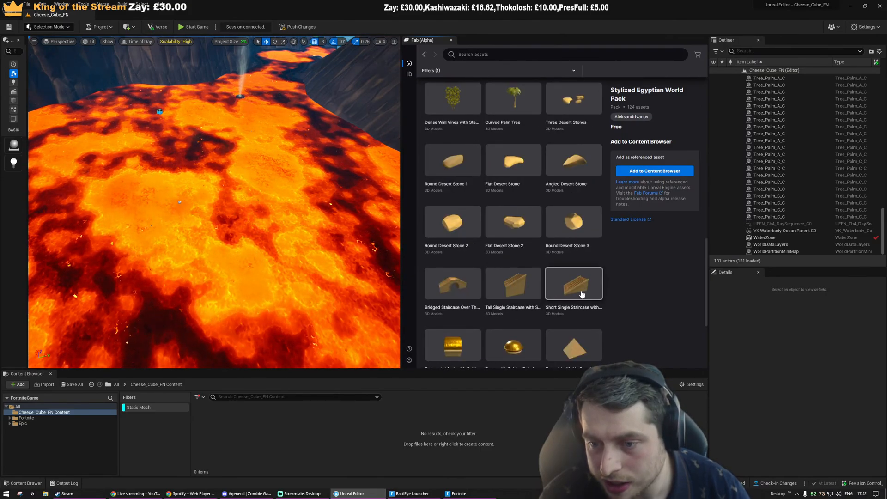
{"action": "scroll", "coordinate": [582, 295], "scroll_direction": "up", "scroll_amount": 6}
{"action": "scroll", "coordinate": [581, 295], "scroll_direction": "down", "scroll_amount": 6}
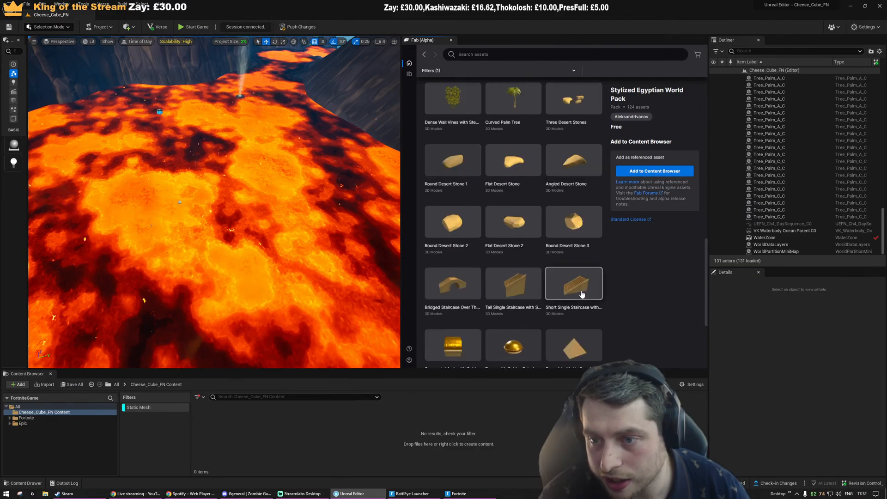
{"action": "scroll", "coordinate": [575, 309], "scroll_direction": "down", "scroll_amount": 3}
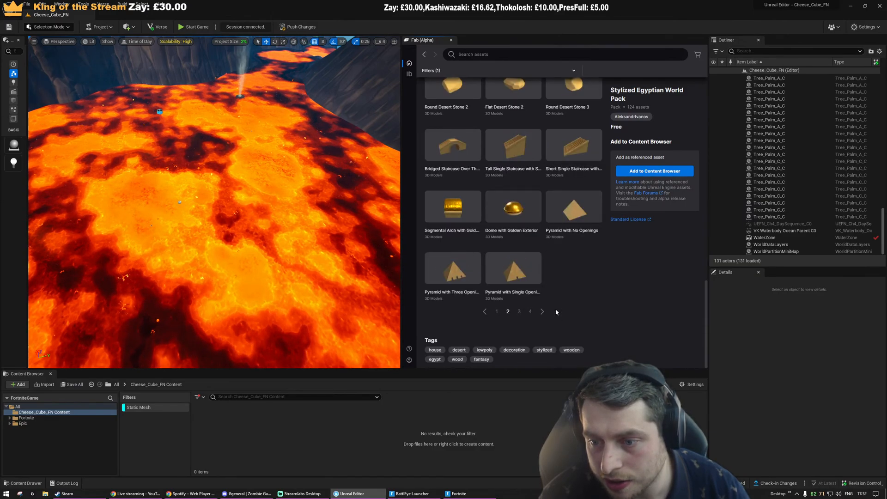
Examine the models on pages 3 and 4 of the Stylized Egyptian World Pack's contents
{"action": "left_click", "coordinate": [518, 311]}
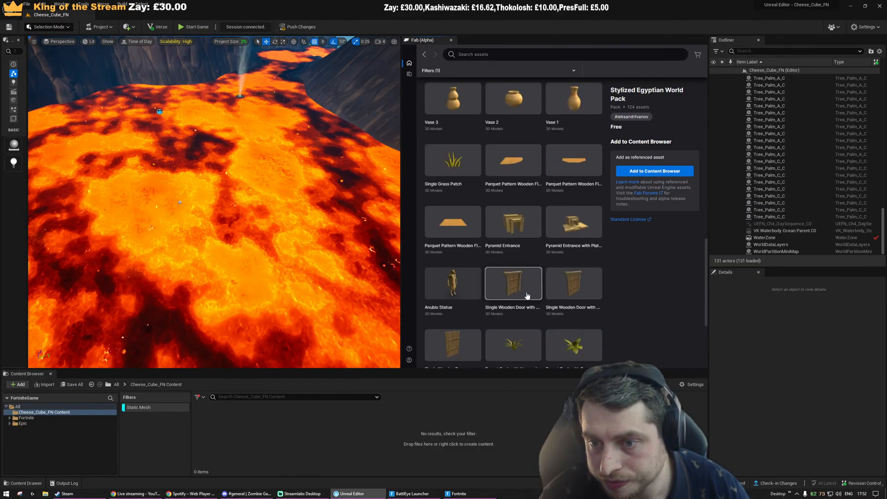
{"action": "scroll", "coordinate": [527, 295], "scroll_direction": "up", "scroll_amount": 10}
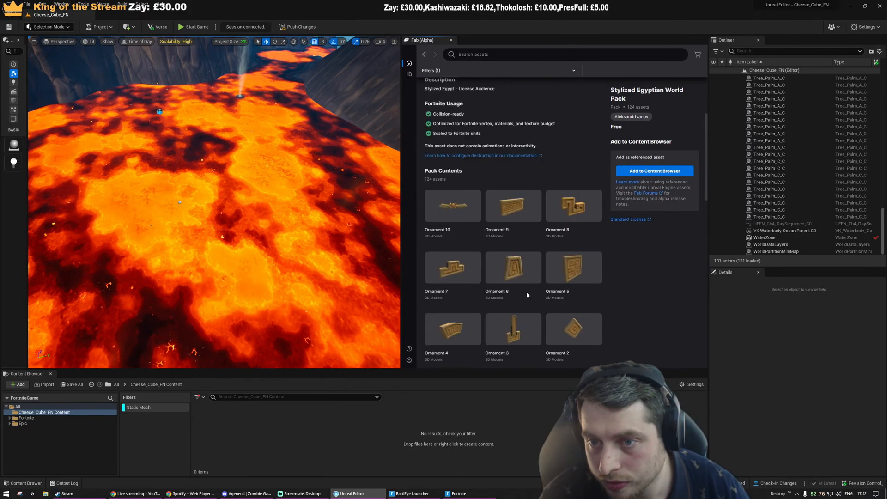
{"action": "scroll", "coordinate": [527, 296], "scroll_direction": "down", "scroll_amount": 5}
{"action": "scroll", "coordinate": [527, 298], "scroll_direction": "down", "scroll_amount": 5}
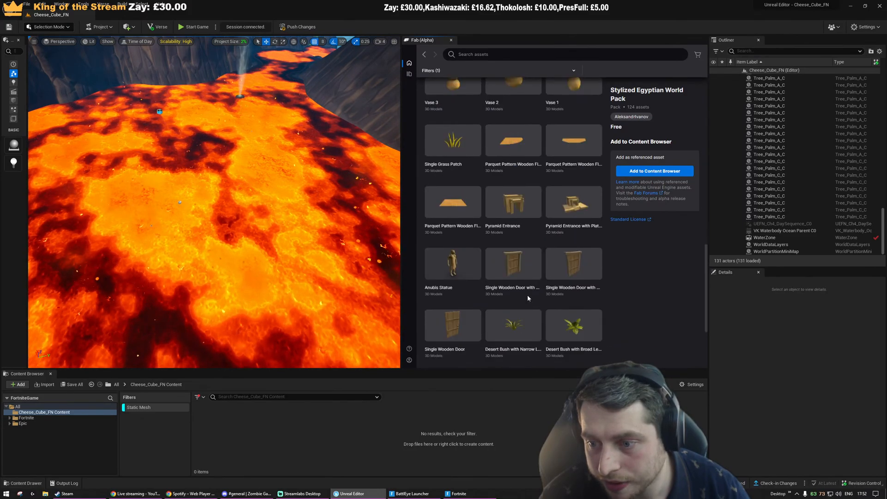
{"action": "left_click", "coordinate": [529, 312]}
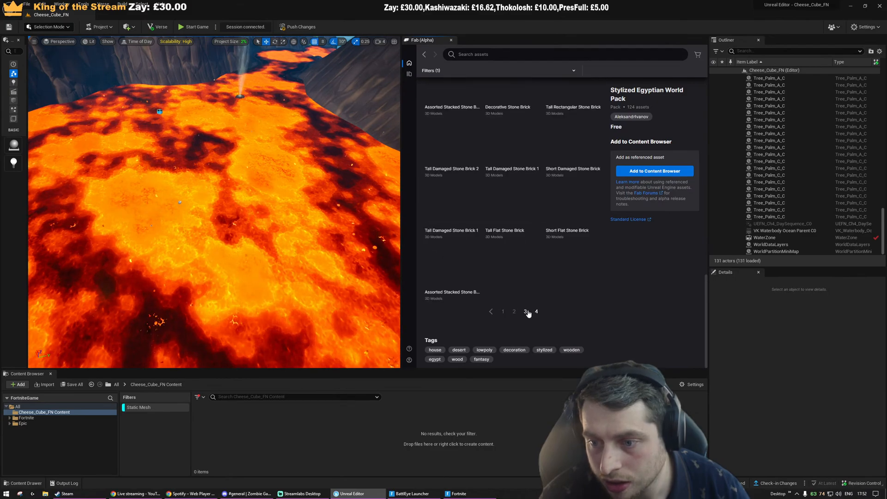
{"action": "scroll", "coordinate": [544, 277], "scroll_direction": "up", "scroll_amount": 6}
{"action": "scroll", "coordinate": [544, 279], "scroll_direction": "up", "scroll_amount": 3}
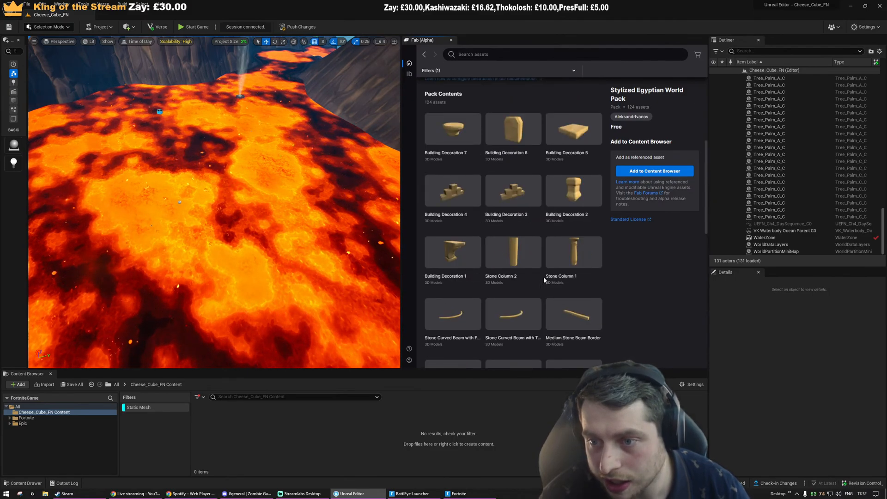
{"action": "scroll", "coordinate": [543, 276], "scroll_direction": "down", "scroll_amount": 9}
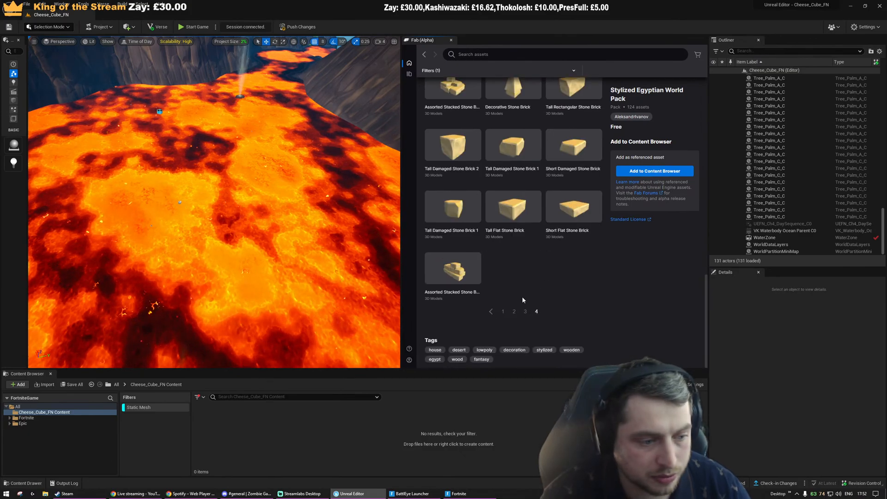
Widen the level viewport by narrowing the adjoining Fab panel
{"action": "right_click_drag", "start_coordinate": [376, 273], "coordinate": [372, 228]}
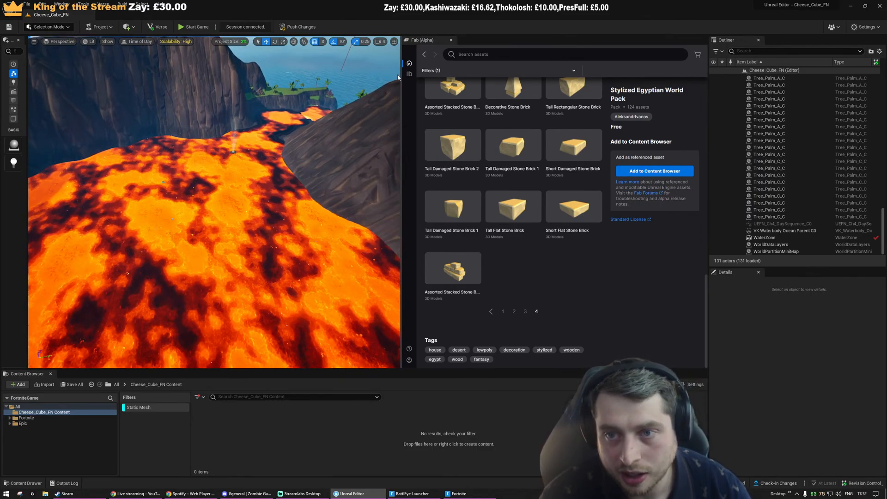
{"action": "left_click_drag", "start_coordinate": [402, 85], "coordinate": [479, 94]}
{"action": "right_click_drag", "start_coordinate": [253, 202], "coordinate": [257, 220]}
Switch to Fortnite and test the lava by running and jumping the character across it to the rock slope
{"action": "left_click", "coordinate": [469, 493]}
{"action": "key", "text": "w"}
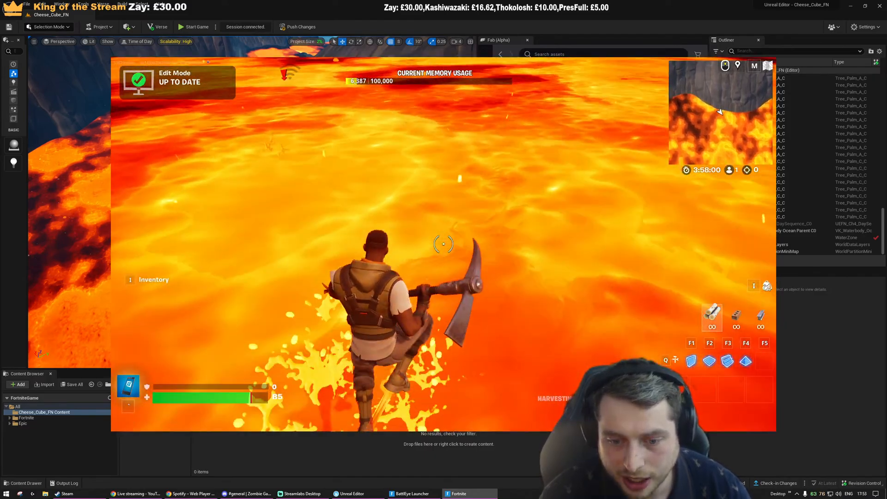
{"action": "key", "text": "w"}
{"action": "key", "text": "w"}
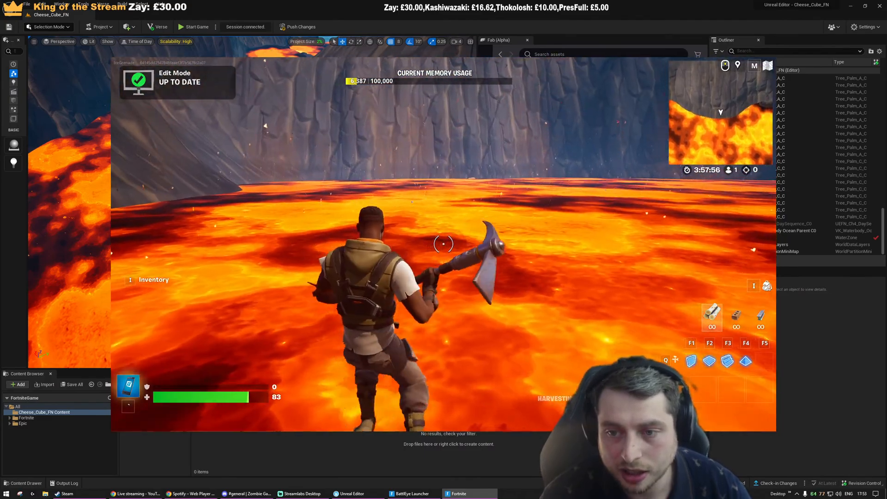
{"action": "key", "text": "w"}
{"action": "key", "text": "space"}
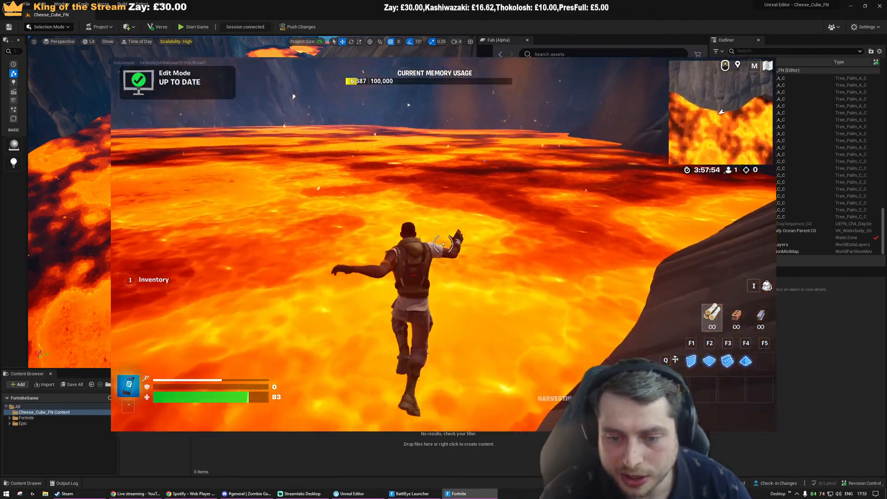
{"action": "key", "text": "w"}
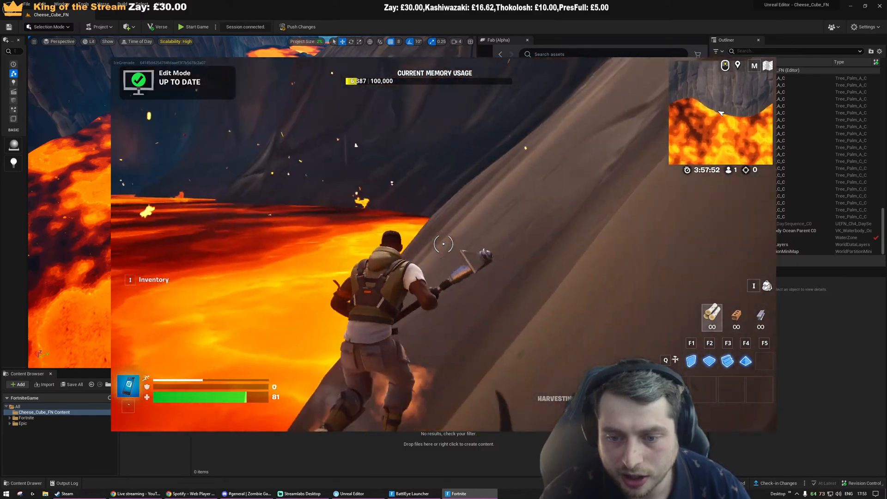
{"action": "key", "text": "w"}
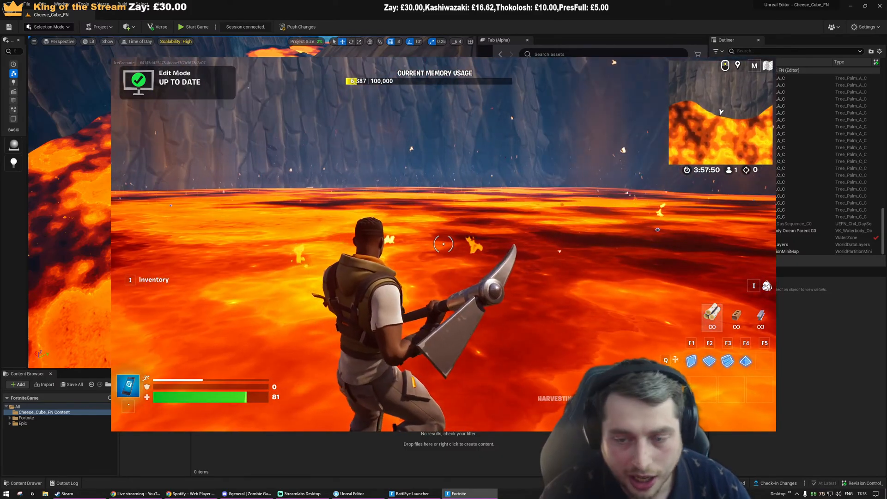
Examine the full island map in Fortnite and compare the in-game lava area with the Unreal Editor viewport
{"action": "key", "text": "m"}
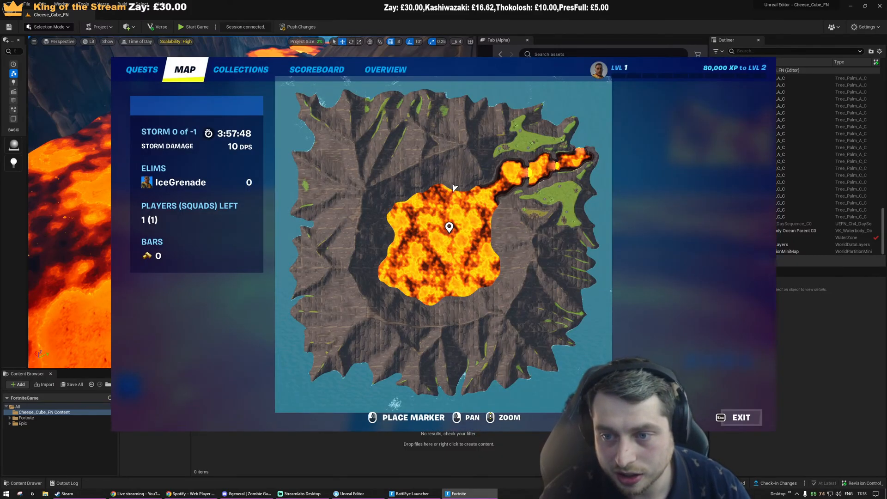
{"action": "key", "text": "Escape"}
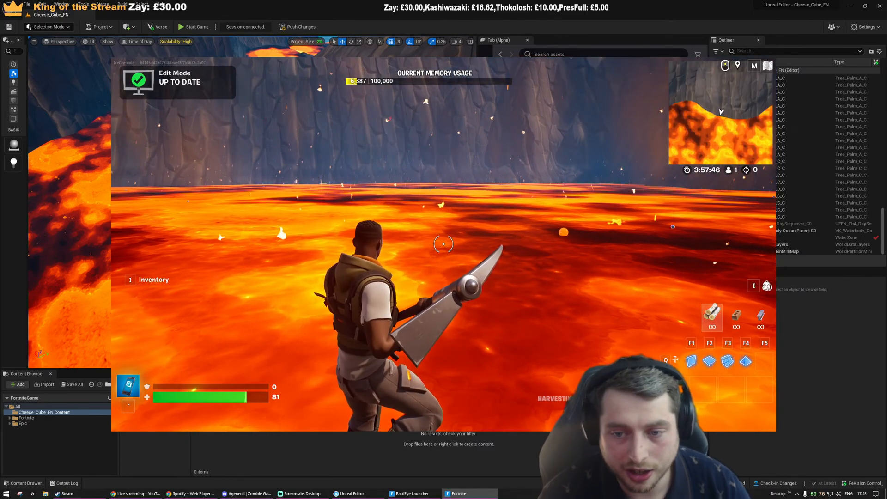
{"action": "left_click", "coordinate": [391, 31]}
{"action": "mouse_move", "coordinate": [297, 196]}
{"action": "right_mouse_down"}
{"action": "mouse_move", "coordinate": [291, 185]}
{"action": "mouse_move", "coordinate": [297, 196]}
{"action": "right_mouse_up"}
{"action": "key", "text": "alt+Tab"}
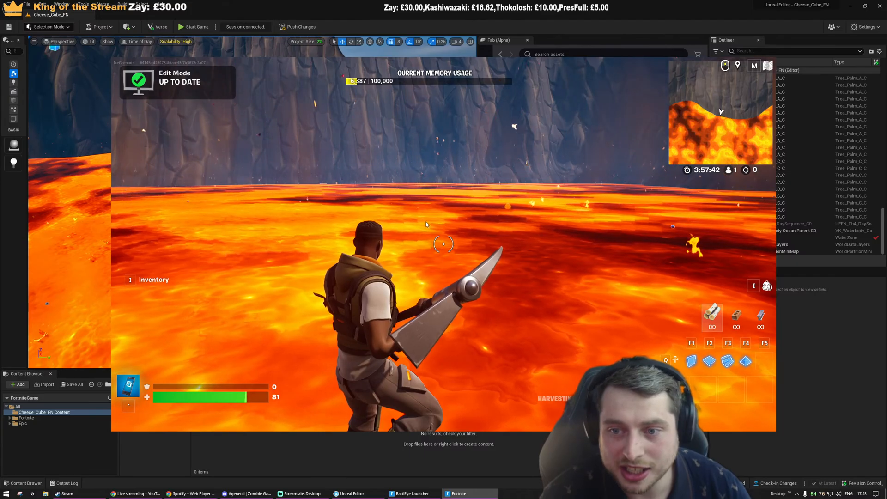
{"action": "key", "text": "w"}
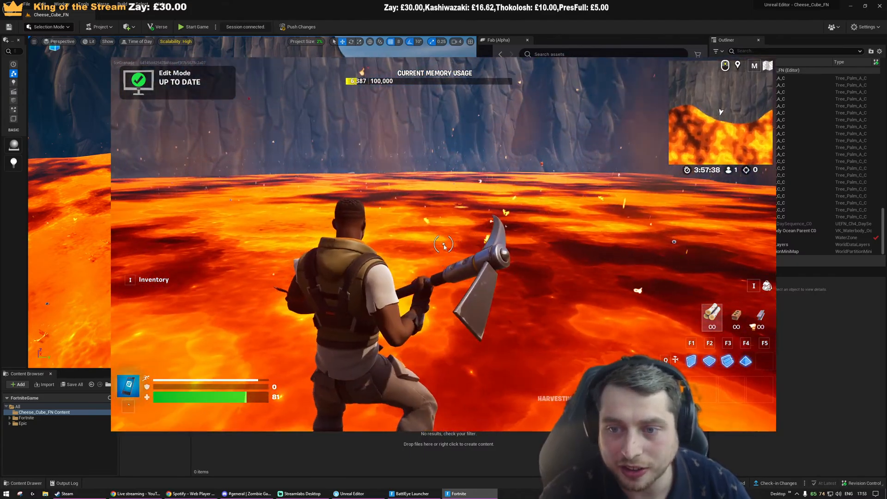
Switch back to Unreal Editor and add the Stylized Egyptian World Pack to the project's content as a referenced asset
{"action": "left_click", "coordinate": [465, 29]}
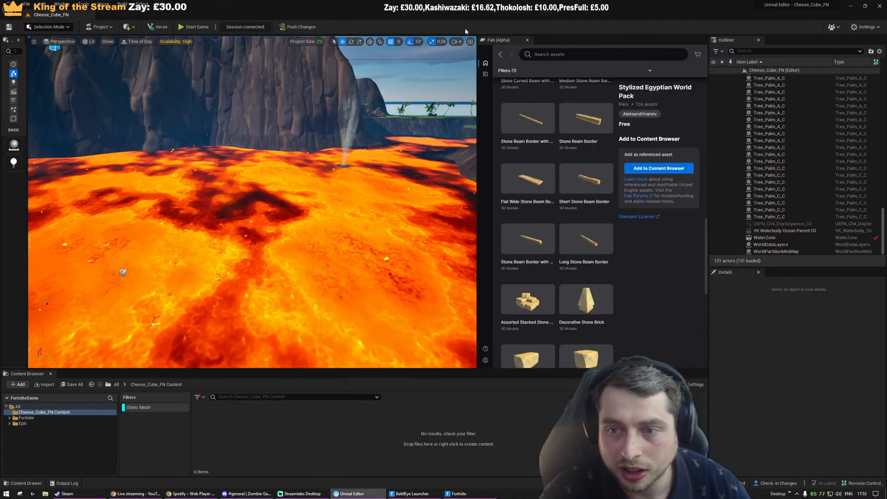
{"action": "left_click", "coordinate": [648, 169]}
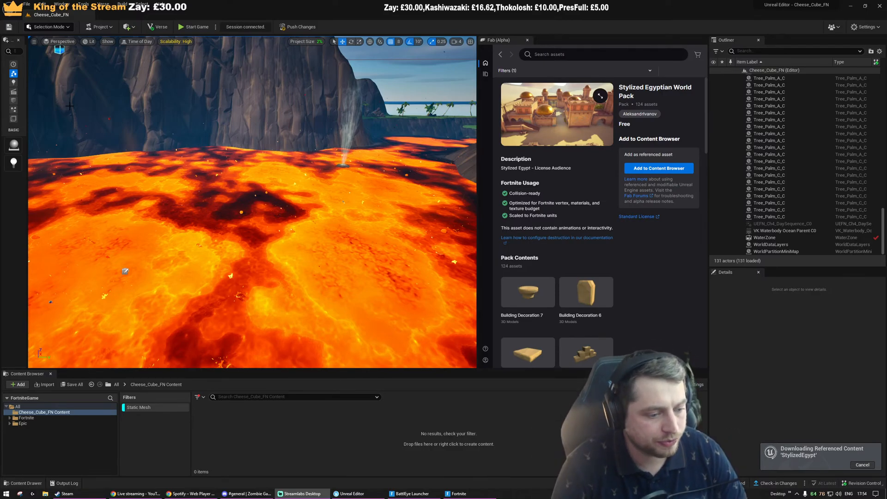
Place a cube shape on the lava and flatten it into a platform scaled 21.75 in X and Y
{"action": "mouse_move", "coordinate": [276, 254]}
{"action": "right_mouse_down"}
{"action": "mouse_move", "coordinate": [265, 274]}
{"action": "mouse_move", "coordinate": [265, 266]}
{"action": "right_mouse_up"}
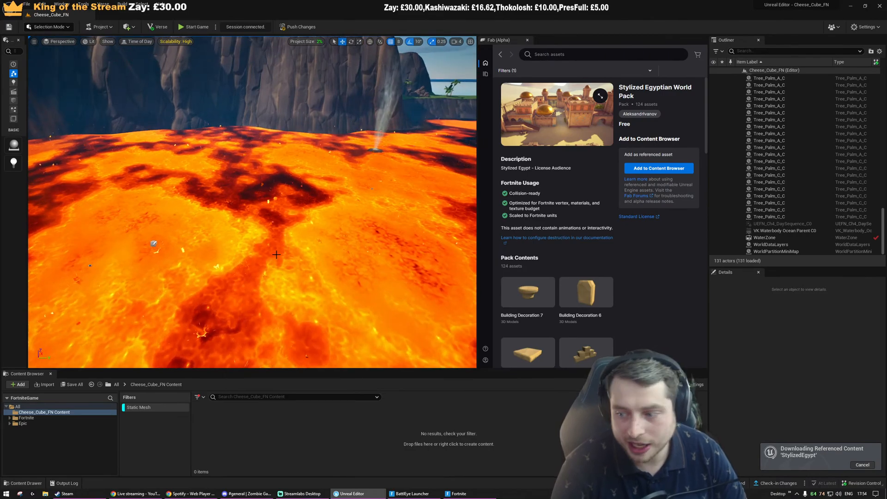
{"action": "right_click_drag", "start_coordinate": [240, 307], "coordinate": [226, 303]}
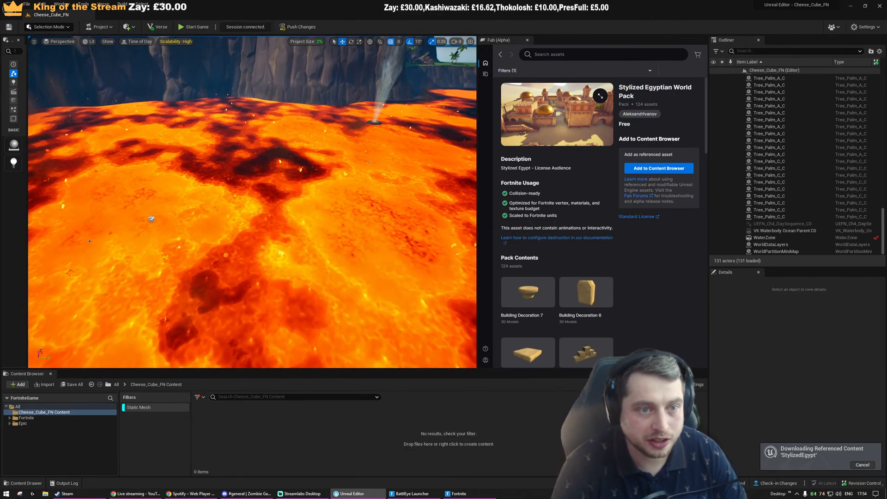
{"action": "left_click", "coordinate": [13, 100]}
{"action": "right_click_drag", "start_coordinate": [111, 178], "coordinate": [106, 167]}
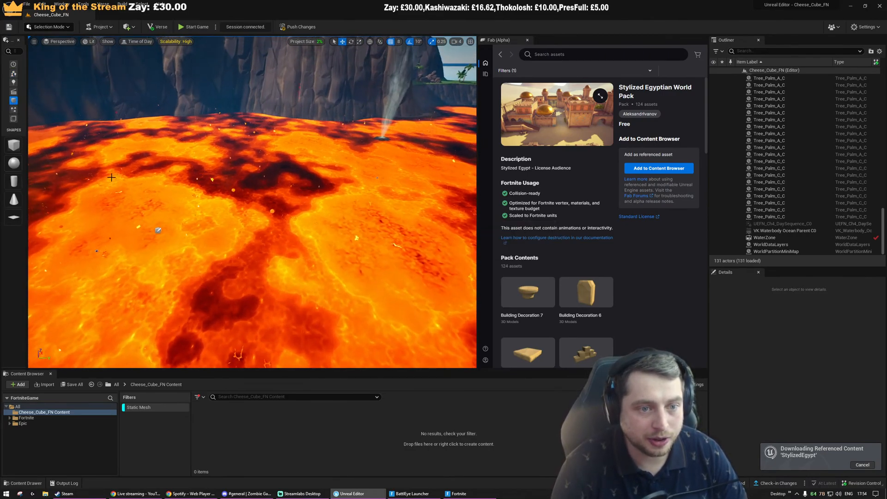
{"action": "left_click_drag", "start_coordinate": [273, 221], "coordinate": [275, 220]}
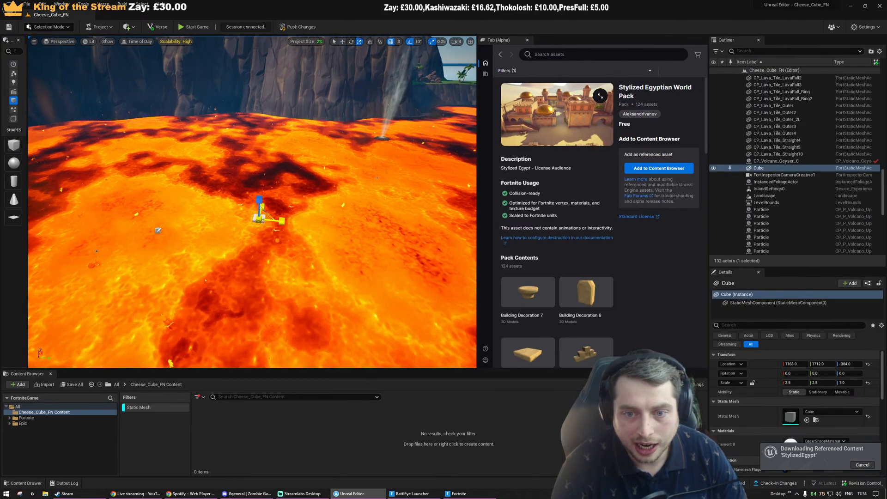
{"action": "left_click_drag", "start_coordinate": [158, 230], "coordinate": [139, 250]}
Switch to Fortnite and test the new platform by running and jumping the character across the lava onto it
{"action": "left_click", "coordinate": [459, 493]}
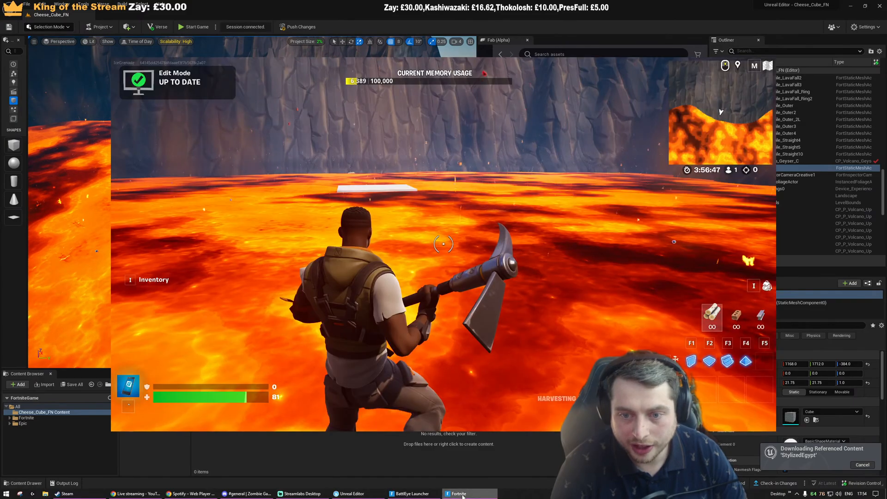
{"action": "left_click", "coordinate": [402, 217]}
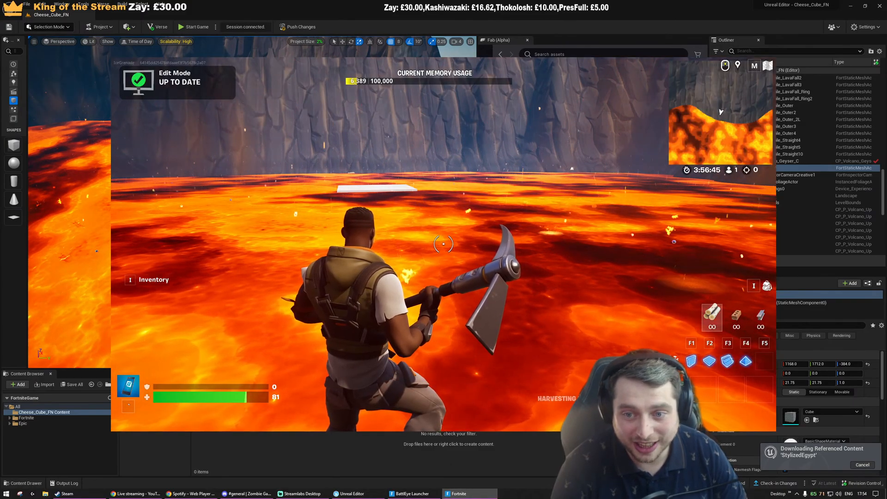
{"action": "key", "text": "w"}
{"action": "key", "text": "shift"}
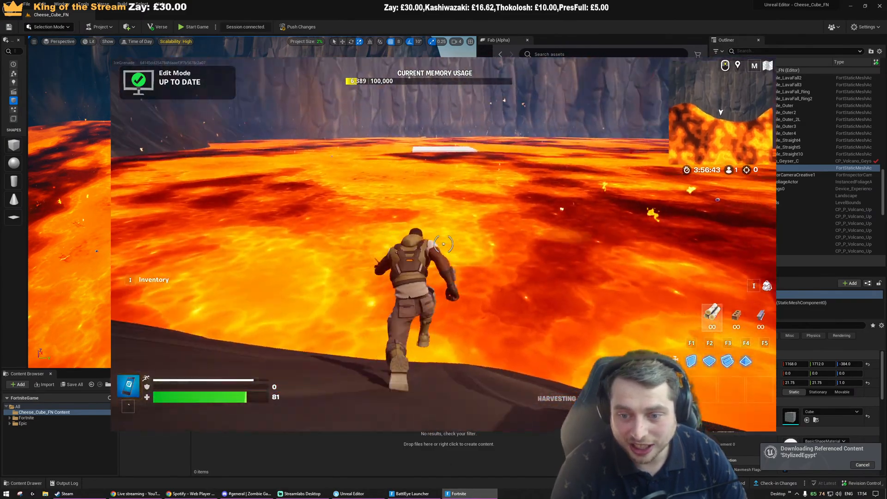
{"action": "key", "text": "space"}
{"action": "key", "text": "w"}
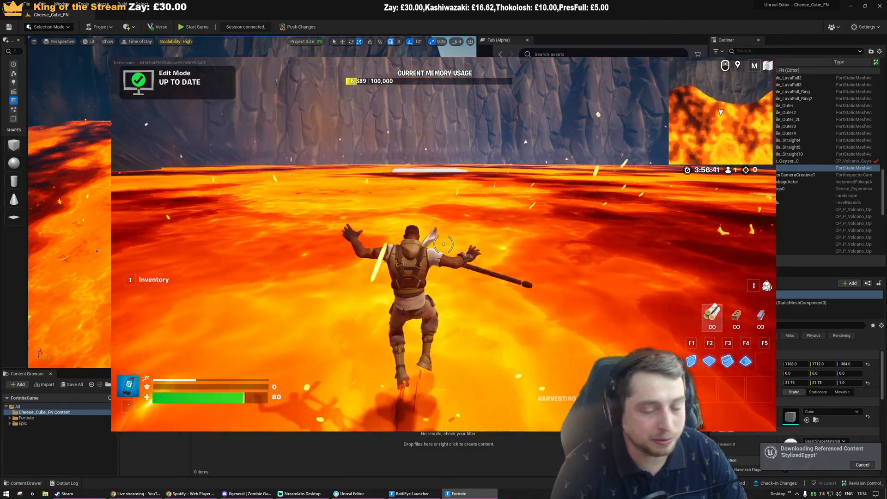
{"action": "key", "text": "w"}
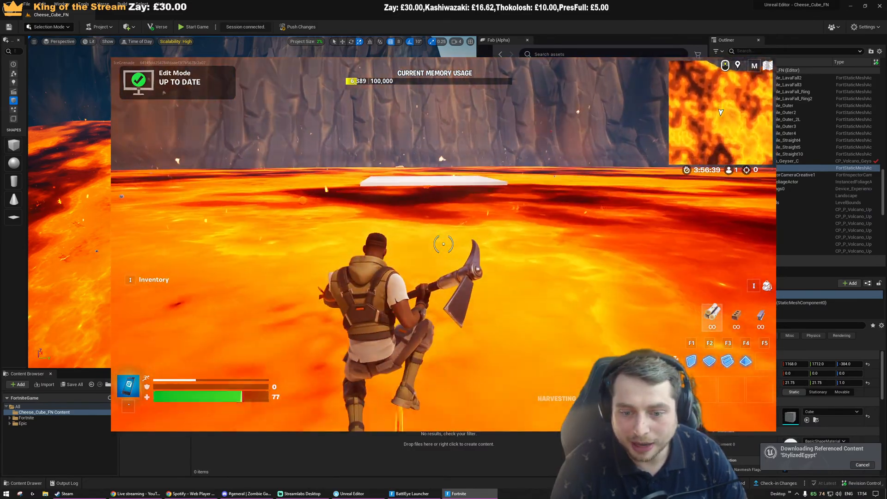
{"action": "key", "text": "w"}
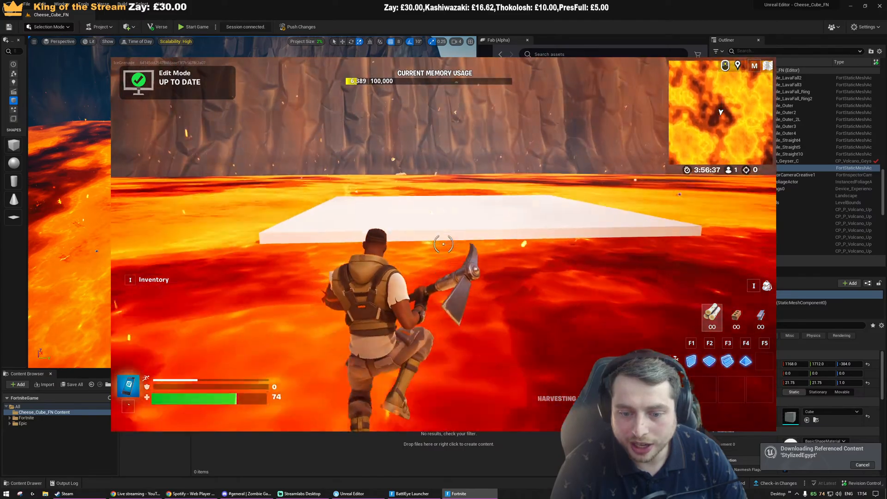
{"action": "key", "text": "w"}
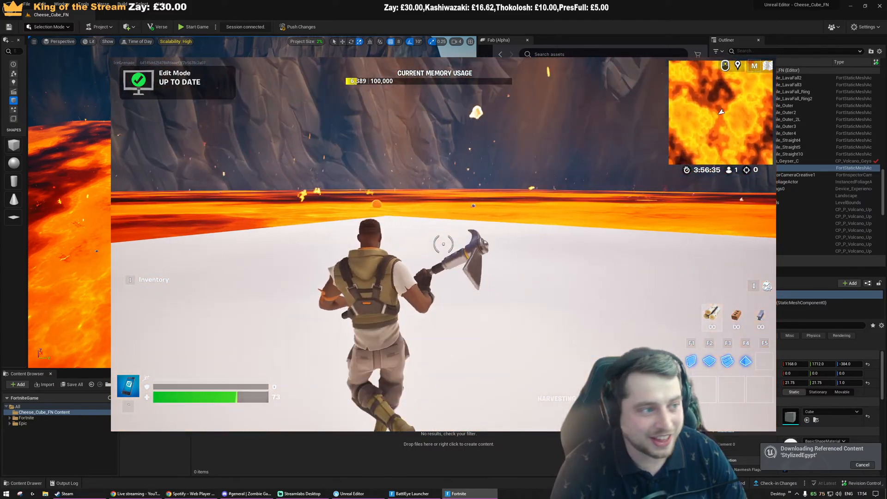
{"action": "key", "text": "w"}
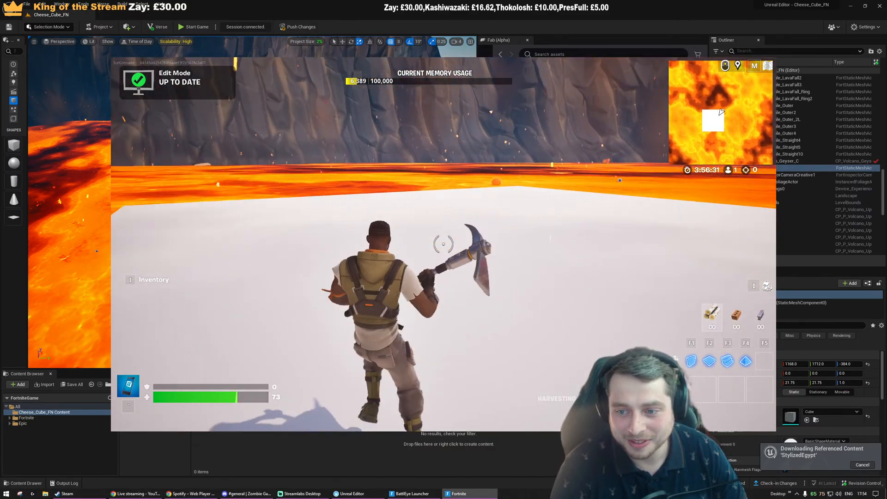
Switch back to Unreal Editor, duplicate the lava platform and move the copy to about Y -368, Z 680
{"action": "key", "text": "alt+Tab"}
{"action": "key", "text": "d"}
{"action": "mouse_move", "coordinate": [315, 234]}
{"action": "right_mouse_down"}
{"action": "mouse_move", "coordinate": [231, 234]}
{"action": "mouse_move", "coordinate": [325, 231]}
{"action": "right_mouse_up"}
{"action": "key", "text": "w"}
{"action": "key", "text": "s"}
{"action": "key", "text": "w"}
{"action": "key", "text": "w"}
{"action": "key", "text": "s"}
{"action": "mouse_move", "coordinate": [272, 241]}
{"action": "right_mouse_down"}
{"action": "mouse_move", "coordinate": [274, 249]}
{"action": "mouse_move", "coordinate": [272, 240]}
{"action": "right_mouse_up"}
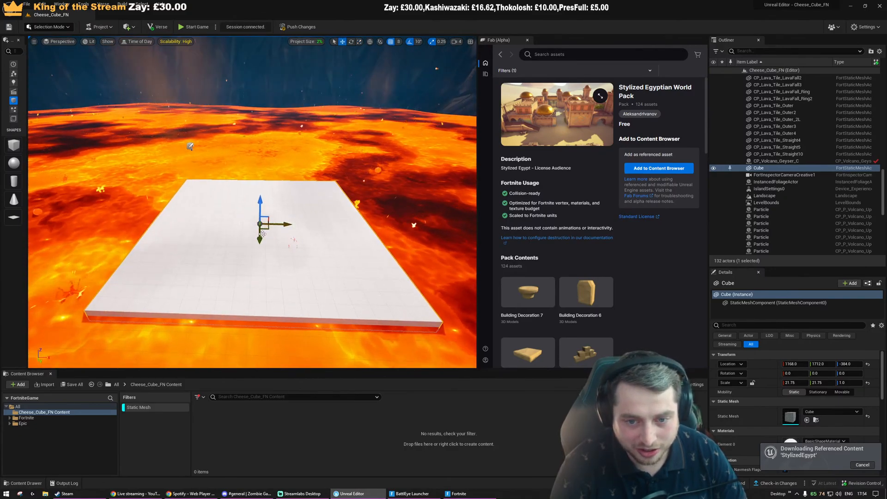
{"action": "left_click_drag", "start_coordinate": [261, 234], "coordinate": [266, 167], "text": "alt"}
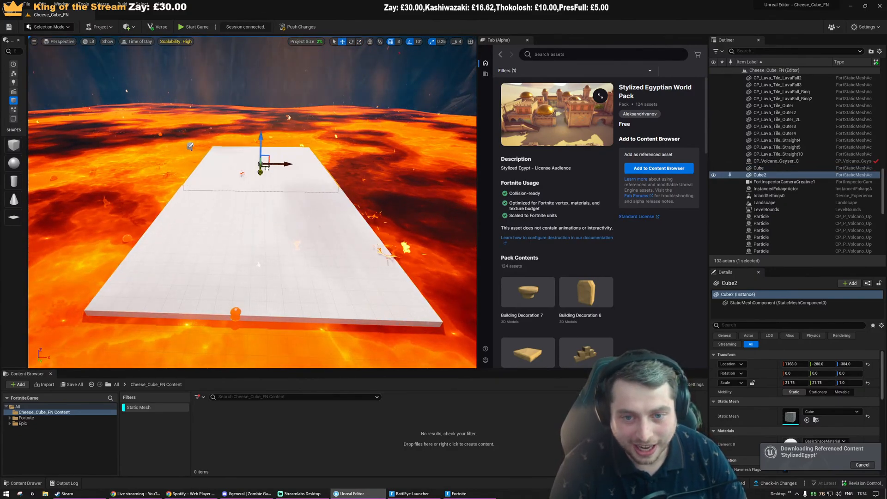
{"action": "left_click_drag", "start_coordinate": [264, 137], "coordinate": [265, 74]}
Set the raised platform copy's X and Y scale to 10
{"action": "key", "text": "r"}
{"action": "right_click_drag", "start_coordinate": [265, 73], "coordinate": [299, 159]}
{"action": "key", "text": "w"}
{"action": "key", "text": "s"}
{"action": "key", "text": "w"}
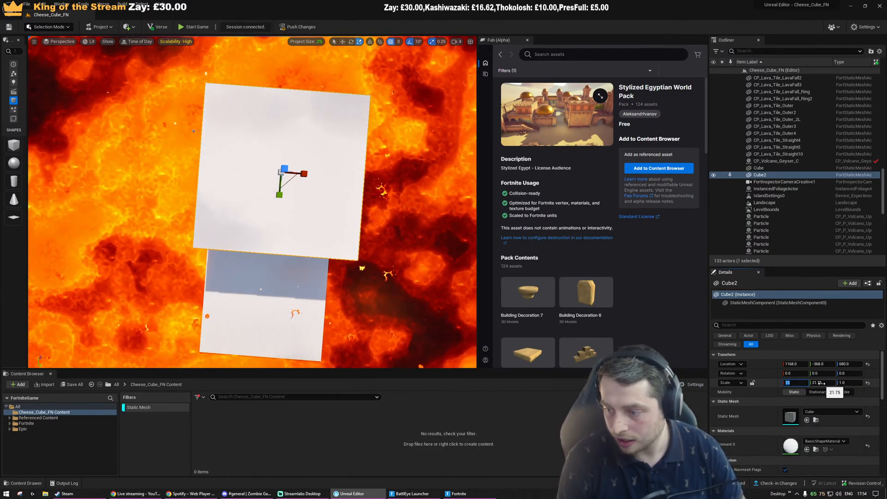
{"action": "type", "text": "10"}
{"action": "key", "text": "Return"}
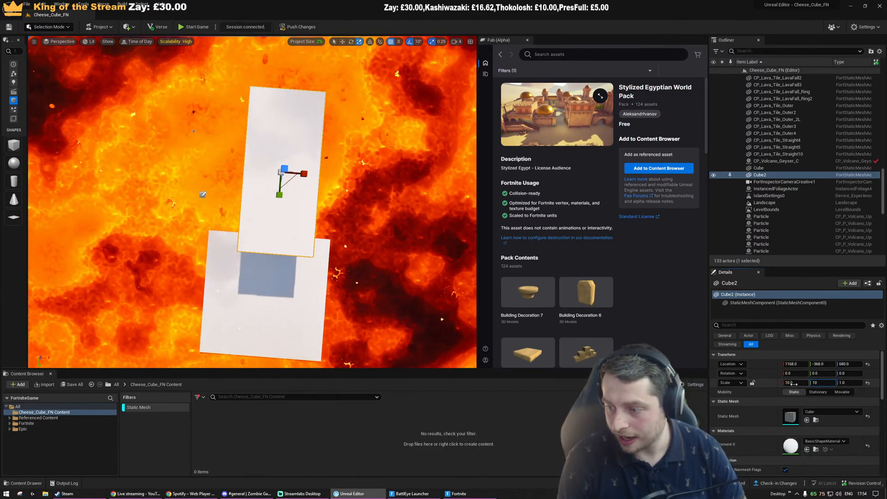
{"action": "key", "text": "Return"}
In the top view, move the small platform over the large platform's corner, to about X 1752, Y 1160
{"action": "right_click_drag", "start_coordinate": [289, 225], "coordinate": [297, 198]}
{"action": "key", "text": "alt+j"}
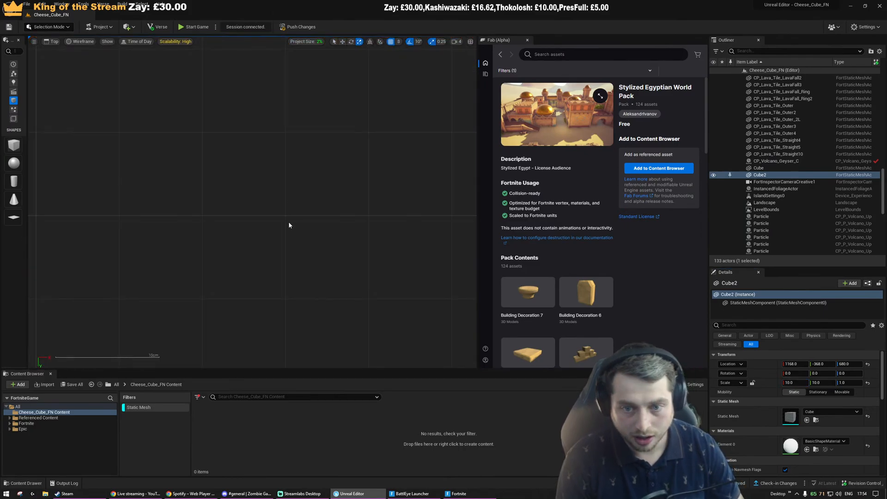
{"action": "key", "text": "f"}
{"action": "scroll", "coordinate": [253, 196], "scroll_direction": "up", "scroll_amount": 4}
{"action": "scroll", "coordinate": [258, 189], "scroll_direction": "down", "scroll_amount": 4}
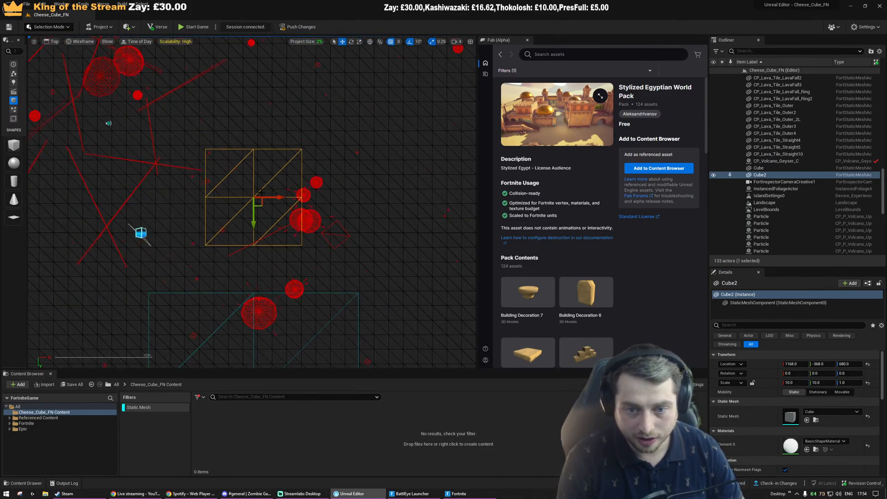
{"action": "left_click_drag", "start_coordinate": [260, 203], "coordinate": [316, 352]}
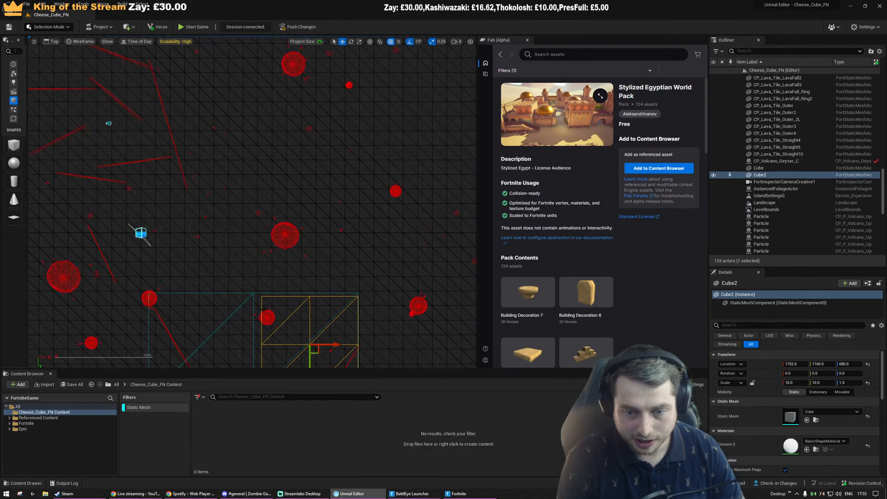
Select the large lower platform and set its X and Y scale to 20
{"action": "left_click", "coordinate": [253, 300]}
{"action": "scroll", "coordinate": [272, 195], "scroll_direction": "down", "scroll_amount": 6}
{"action": "scroll", "coordinate": [266, 264], "scroll_direction": "up", "scroll_amount": 7}
{"action": "scroll", "coordinate": [301, 250], "scroll_direction": "down", "scroll_amount": 6}
{"action": "scroll", "coordinate": [296, 286], "scroll_direction": "up", "scroll_amount": 5}
{"action": "key", "text": "h"}
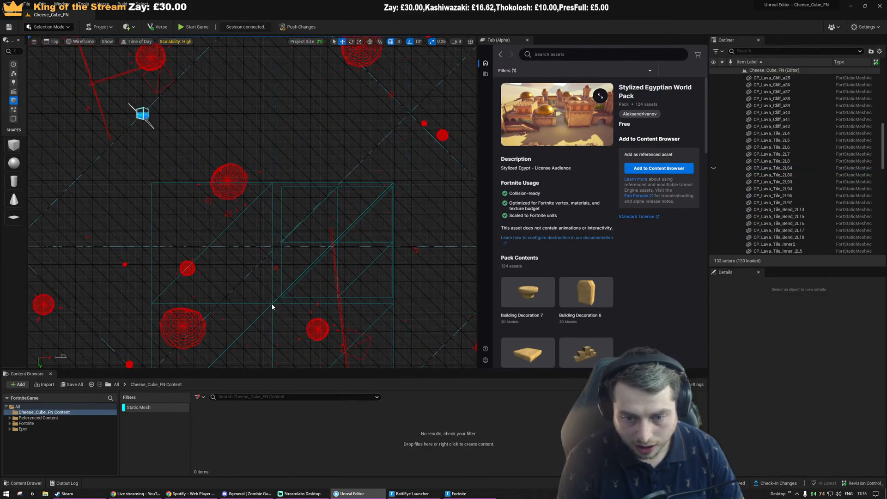
{"action": "left_click", "coordinate": [273, 307]}
{"action": "type", "text": "2"}
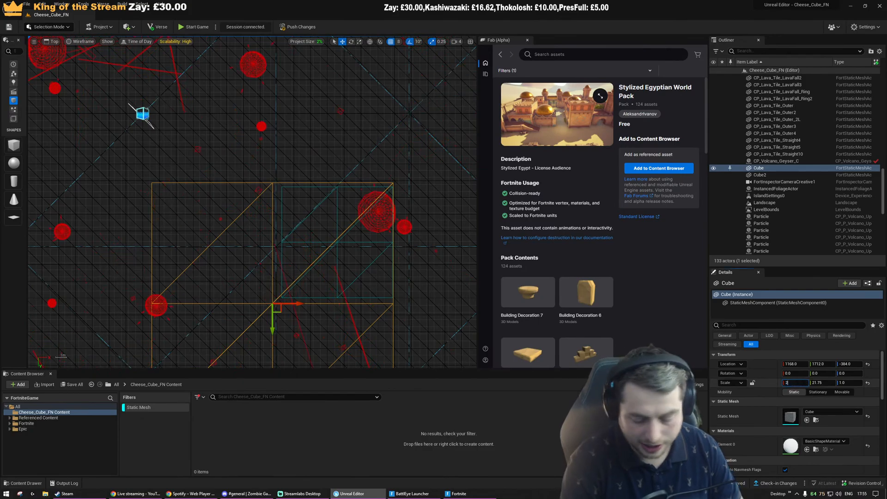
{"action": "type", "text": "0"}
{"action": "key", "text": "Tab"}
{"action": "type", "text": "20"}
{"action": "key", "text": "Return"}
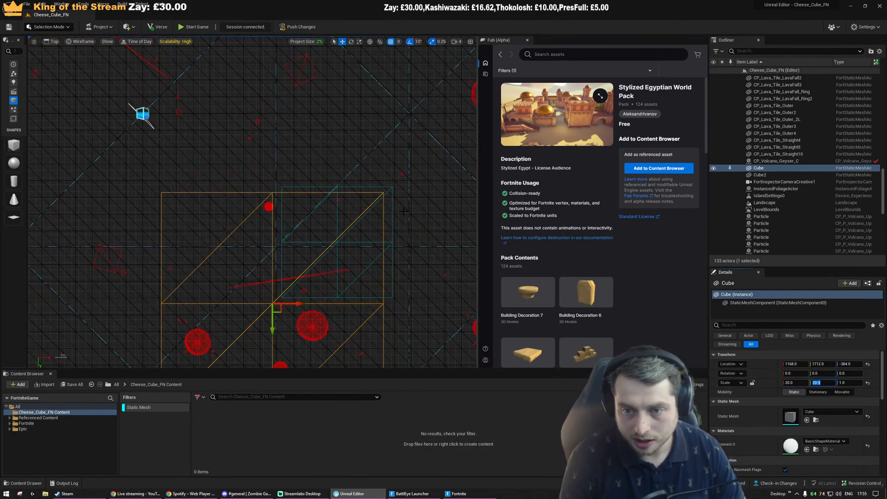
Select the small platform and align its edges with the resized large platform's corner, at X 1668, Y 1212
{"action": "left_click", "coordinate": [388, 190]}
{"action": "left_click", "coordinate": [385, 191]}
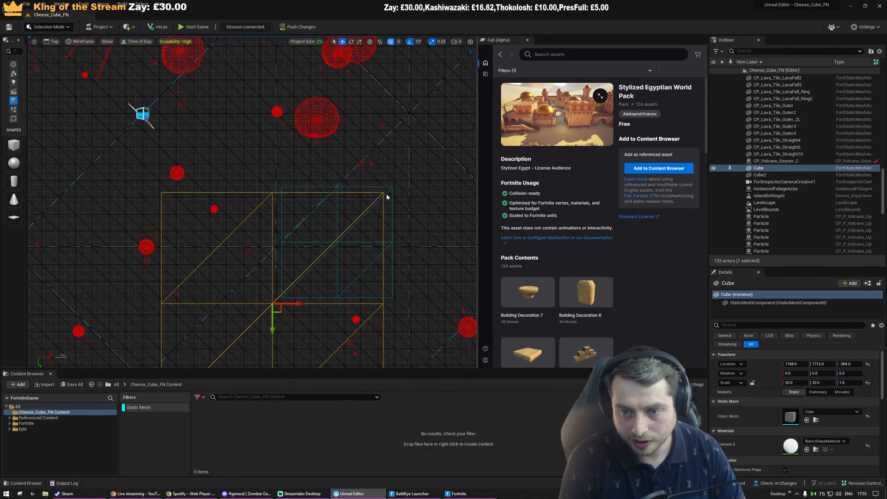
{"action": "left_click", "coordinate": [383, 195]}
{"action": "left_click_drag", "start_coordinate": [342, 252], "coordinate": [334, 258]}
{"action": "scroll", "coordinate": [284, 206], "scroll_direction": "up", "scroll_amount": 8}
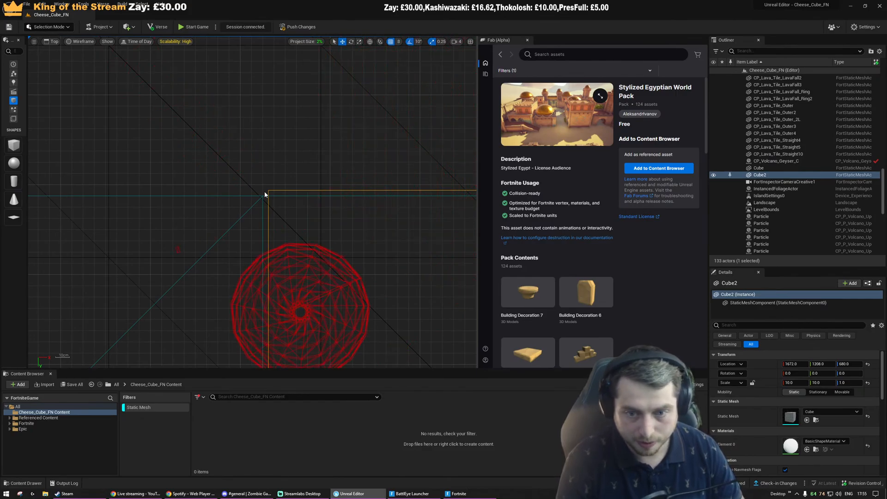
{"action": "left_click_drag", "start_coordinate": [274, 195], "coordinate": [273, 202], "text": "ctrl"}
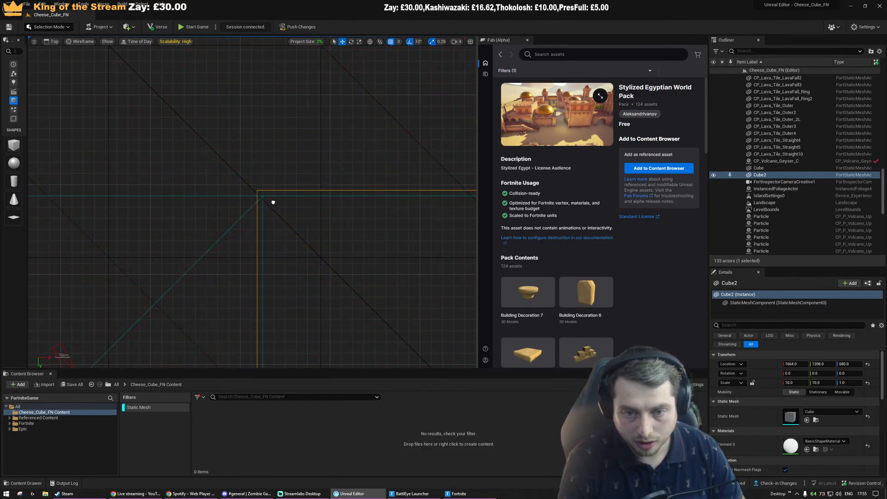
{"action": "scroll", "coordinate": [235, 127], "scroll_direction": "down", "scroll_amount": 8}
In the perspective view, duplicate the small raised platform, tilt the copy 30 degrees and lower it to about Z -108 as a ramp
{"action": "key", "text": "alt+g"}
{"action": "right_click_drag", "start_coordinate": [244, 112], "coordinate": [295, 179]}
{"action": "key", "text": "w"}
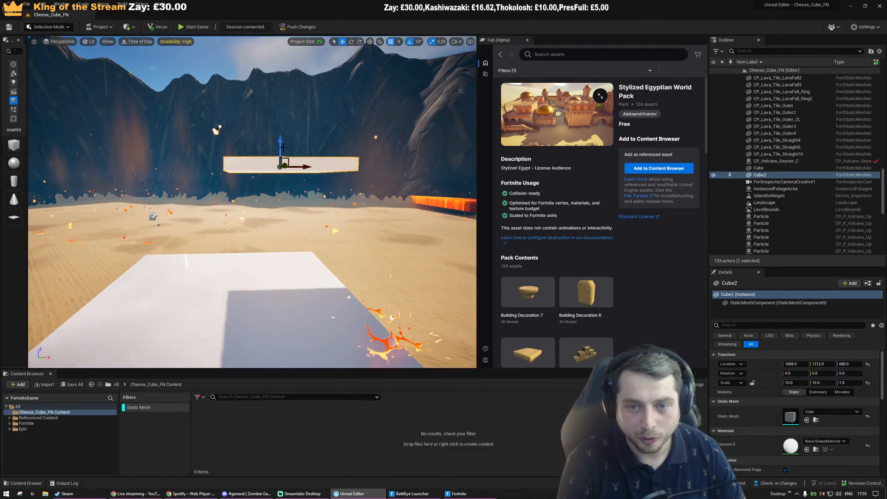
{"action": "key", "text": "ctrl+d"}
{"action": "key", "text": "e"}
{"action": "left_click_drag", "start_coordinate": [260, 189], "coordinate": [275, 199]}
{"action": "key", "text": "w"}
{"action": "left_click_drag", "start_coordinate": [279, 165], "coordinate": [283, 241]}
Move the tilted ramp to the large platform's side edge, at about X 2596, Z -144, and check its alignment in the top view
{"action": "key", "text": "alt+j"}
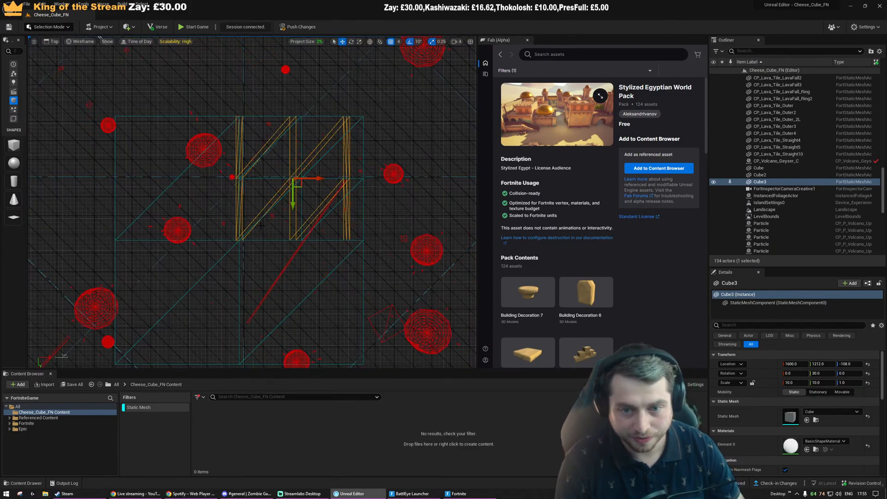
{"action": "scroll", "coordinate": [315, 183], "scroll_direction": "up", "scroll_amount": 1}
{"action": "left_click_drag", "start_coordinate": [330, 179], "coordinate": [330, 180]}
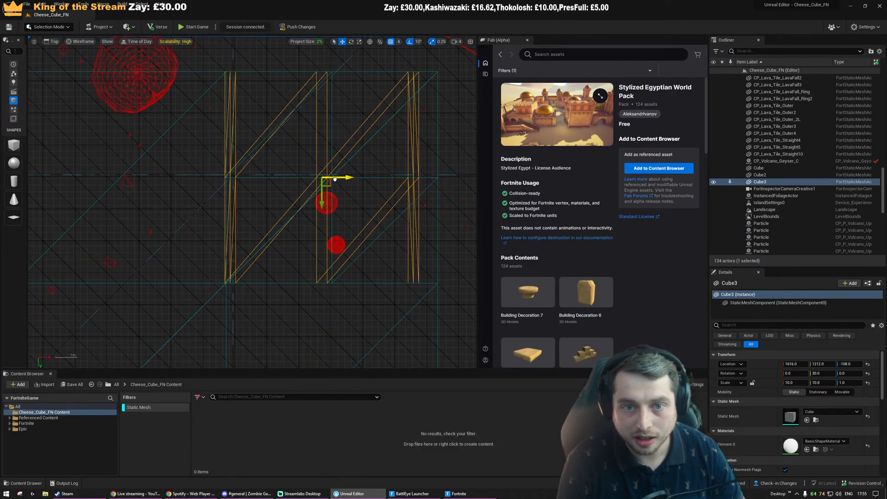
{"action": "key", "text": "alt+g"}
{"action": "mouse_move", "coordinate": [331, 180]}
{"action": "right_mouse_down"}
{"action": "mouse_move", "coordinate": [347, 178]}
{"action": "mouse_move", "coordinate": [358, 194]}
{"action": "mouse_move", "coordinate": [305, 174]}
{"action": "mouse_move", "coordinate": [325, 170]}
{"action": "right_mouse_up"}
{"action": "key", "text": "w"}
{"action": "key", "text": "s"}
{"action": "left_click_drag", "start_coordinate": [248, 170], "coordinate": [334, 176]}
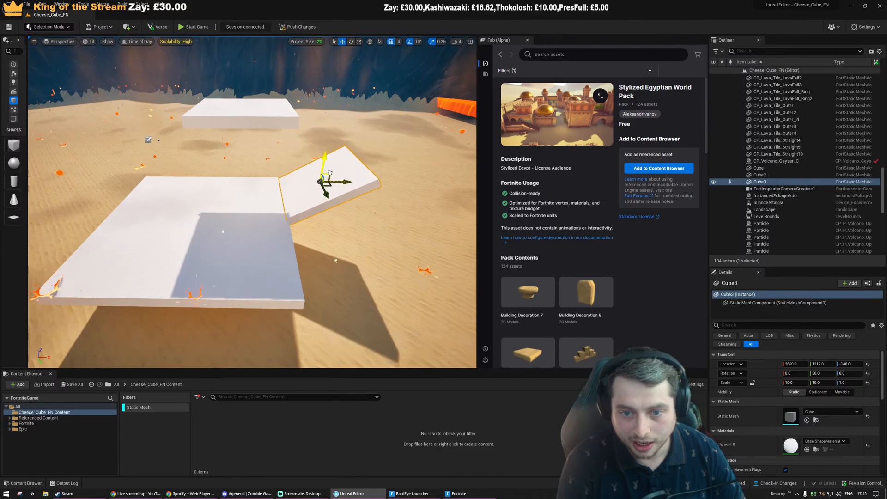
{"action": "key", "text": "alt+j"}
{"action": "scroll", "coordinate": [294, 141], "scroll_direction": "down", "scroll_amount": 9}
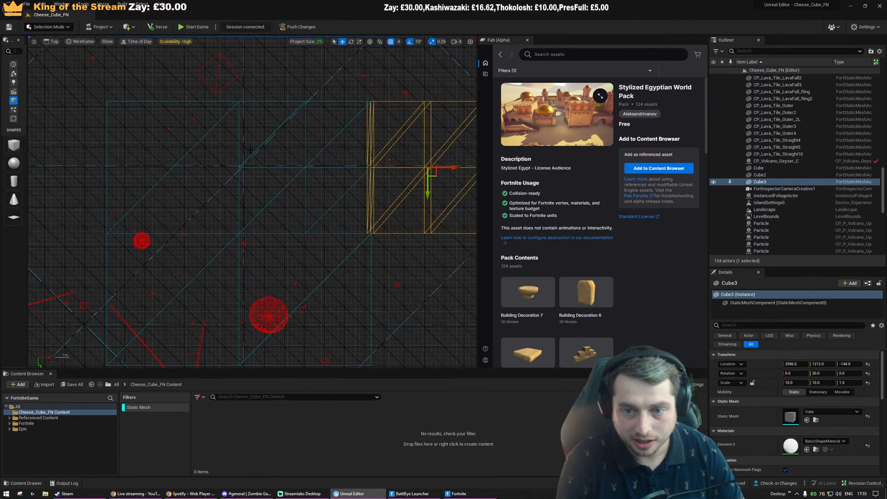
Switch to Fortnite and inspect the large platform, the ramp and the raised platform by running the character around them
{"action": "left_click", "coordinate": [459, 494]}
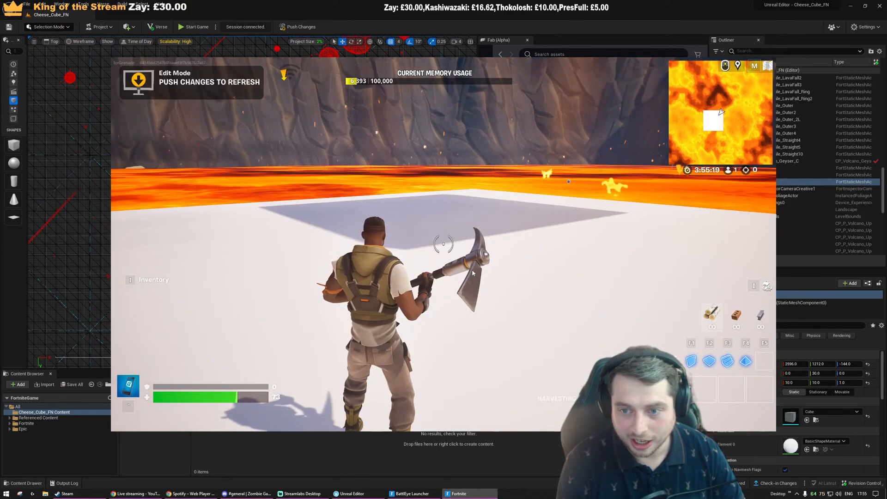
{"action": "key", "text": "w"}
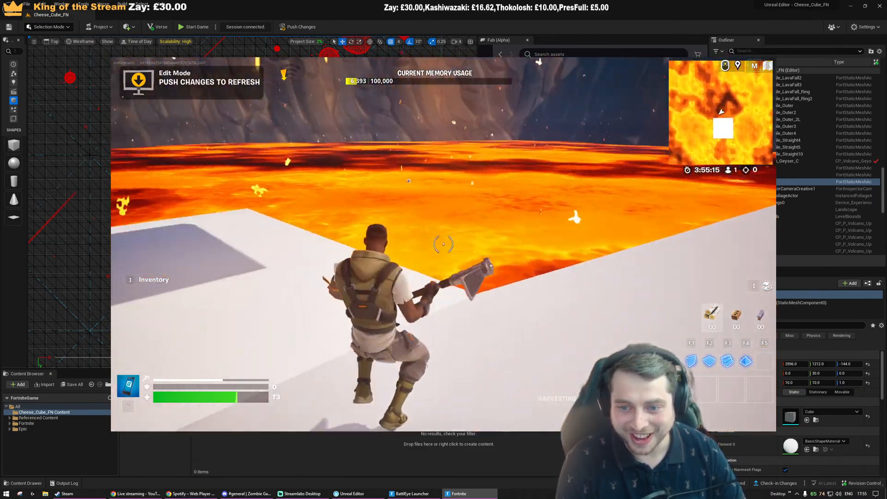
{"action": "key", "text": "w"}
{"action": "key", "text": "w"}
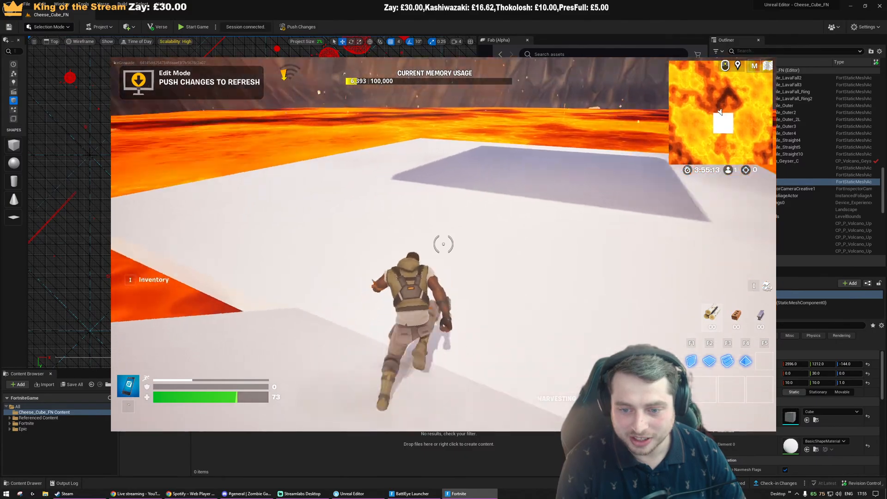
{"action": "key", "text": "s"}
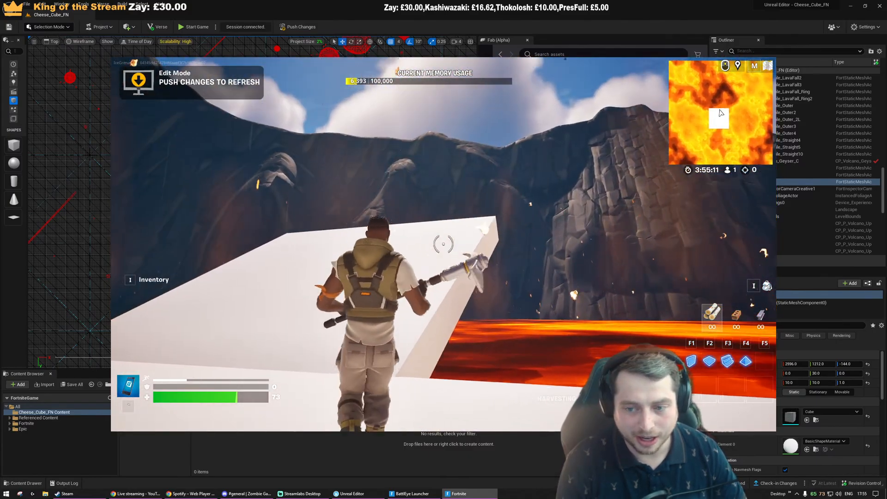
{"action": "key", "text": "w"}
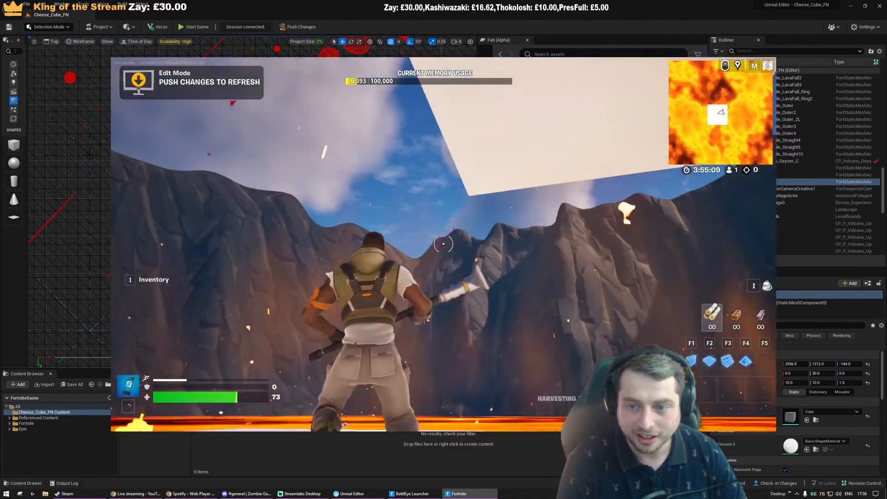
Check the ramp joint in Fortnite and nudge the lower platform against the ramp in the editor's top view, to about X 1680, Y 1212
{"action": "key", "text": "w"}
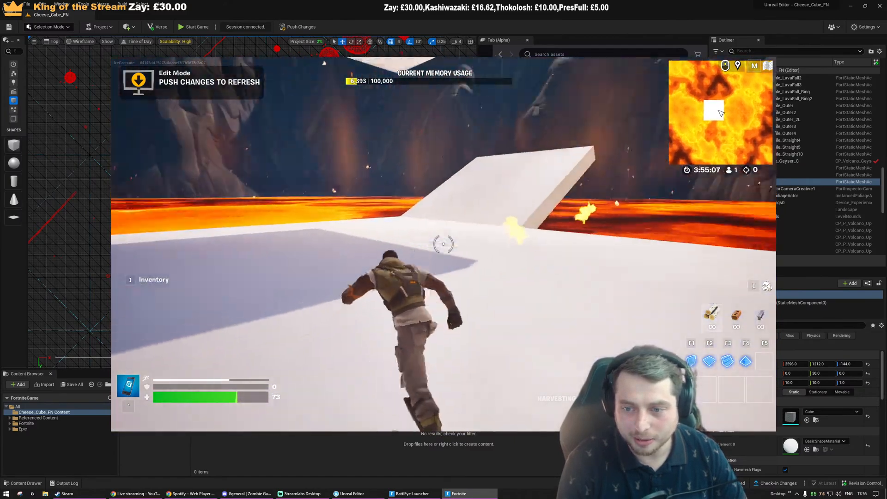
{"action": "key", "text": "w"}
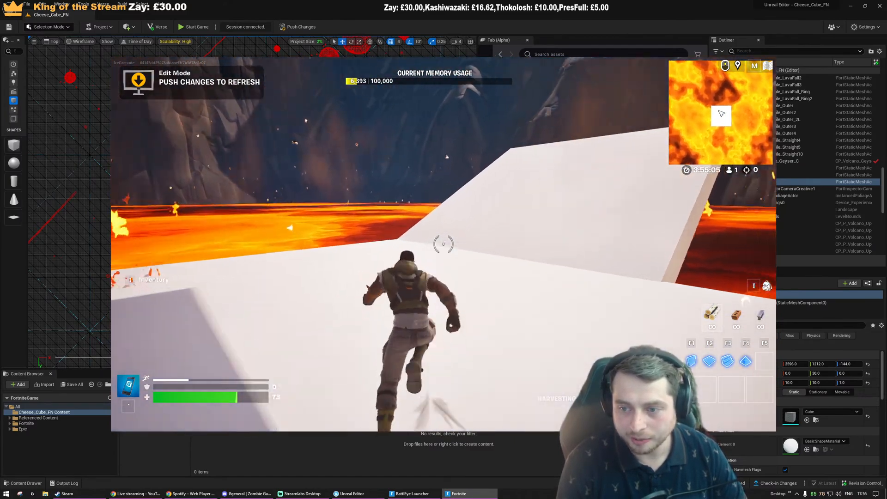
{"action": "key", "text": "alt+Tab"}
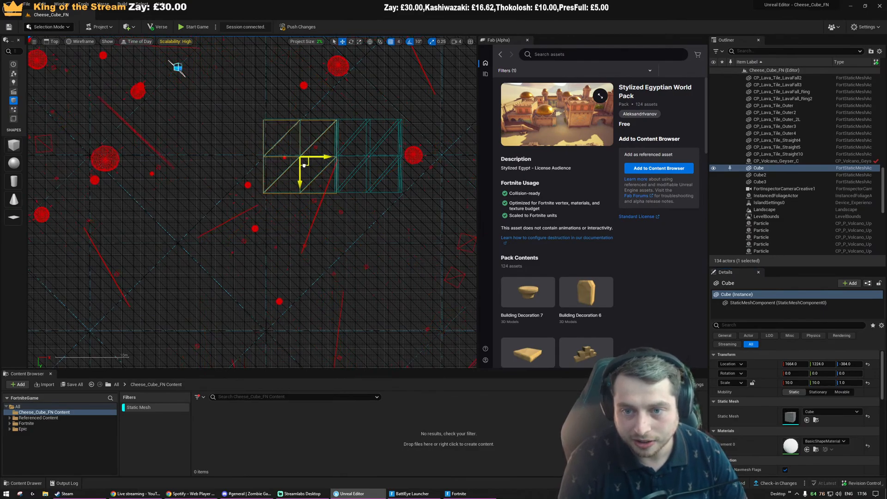
{"action": "left_click", "coordinate": [458, 493]}
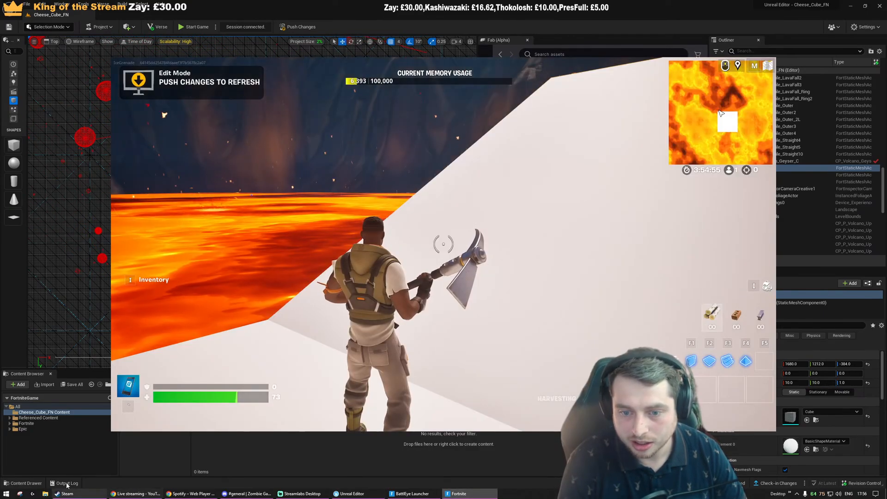
{"action": "key", "text": "alt+Tab"}
{"action": "key", "text": "alt+Tab"}
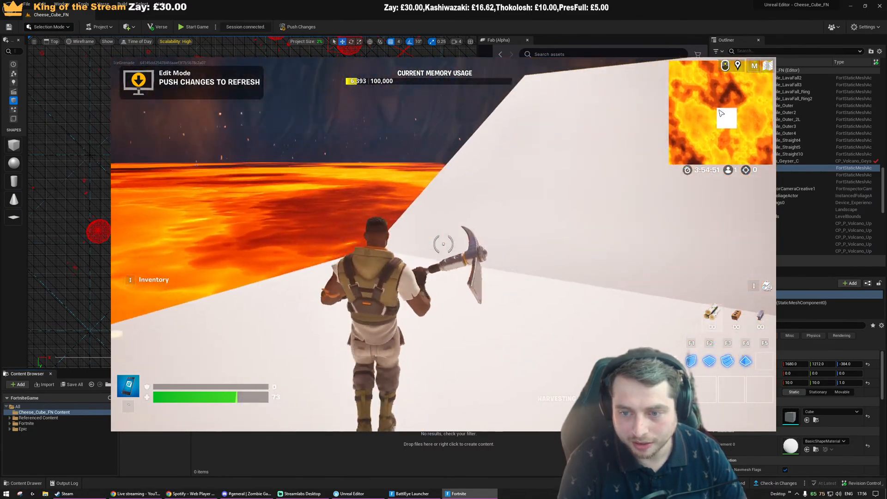
{"action": "key", "text": "alt+Tab"}
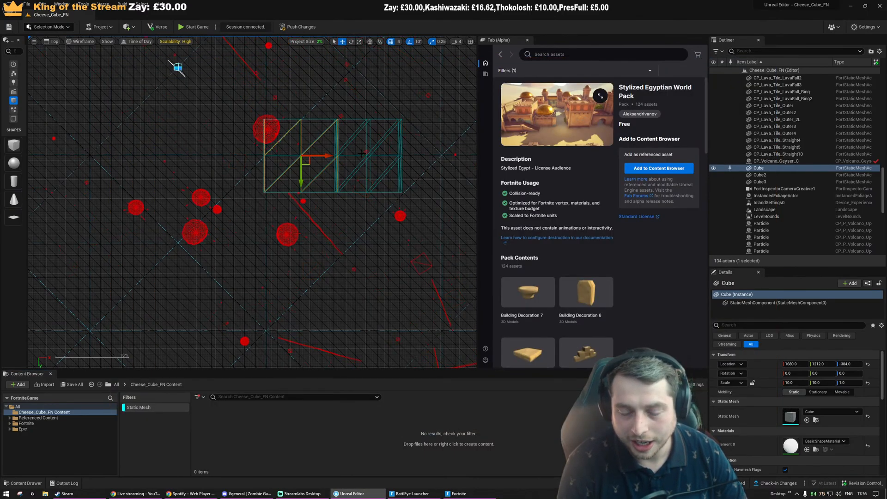
Select the ramp and the lower platform, duplicate both, turn the copies 90 degrees and place them at the ramp's upper end
{"action": "left_click", "coordinate": [361, 153]}
{"action": "left_click", "coordinate": [362, 156]}
{"action": "key", "text": "alt+g"}
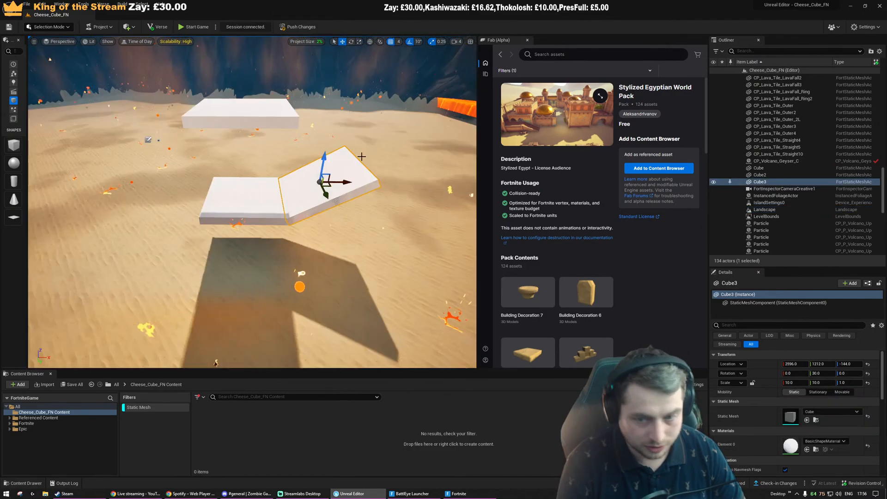
{"action": "right_click_drag", "start_coordinate": [317, 187], "coordinate": [352, 199]}
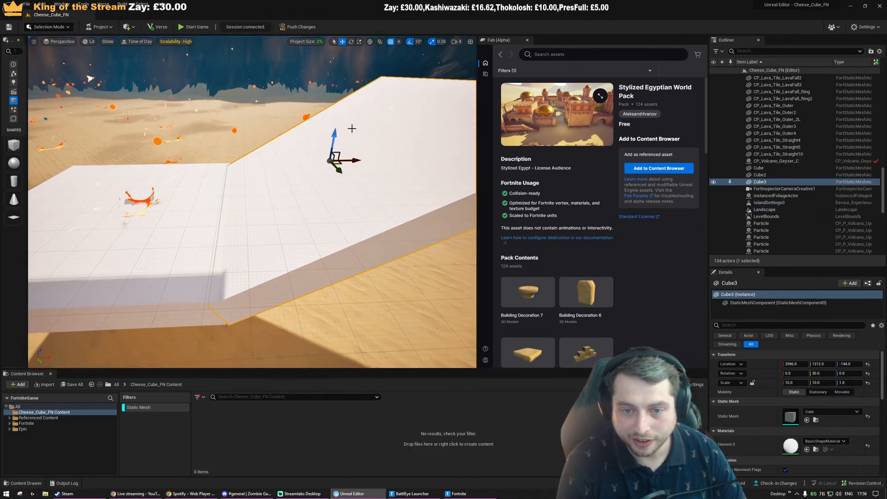
{"action": "right_click_drag", "start_coordinate": [332, 134], "coordinate": [315, 232]}
{"action": "left_click", "coordinate": [277, 259], "text": "ctrl"}
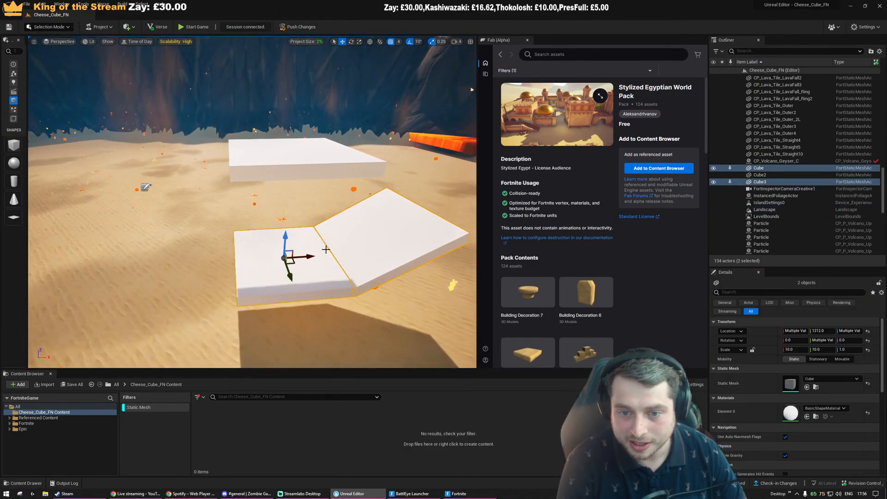
{"action": "key", "text": "e"}
{"action": "left_click_drag", "start_coordinate": [253, 237], "coordinate": [369, 208], "text": "alt"}
{"action": "key", "text": "w"}
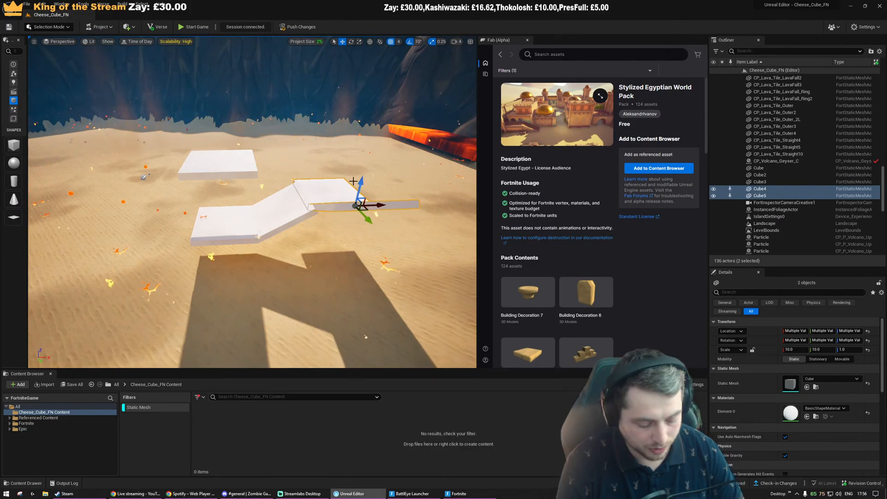
Align the duplicated pair's edges with the corner of the original ramp's upper end in the top view
{"action": "key", "text": "alt+j"}
{"action": "scroll", "coordinate": [399, 173], "scroll_direction": "up", "scroll_amount": 5}
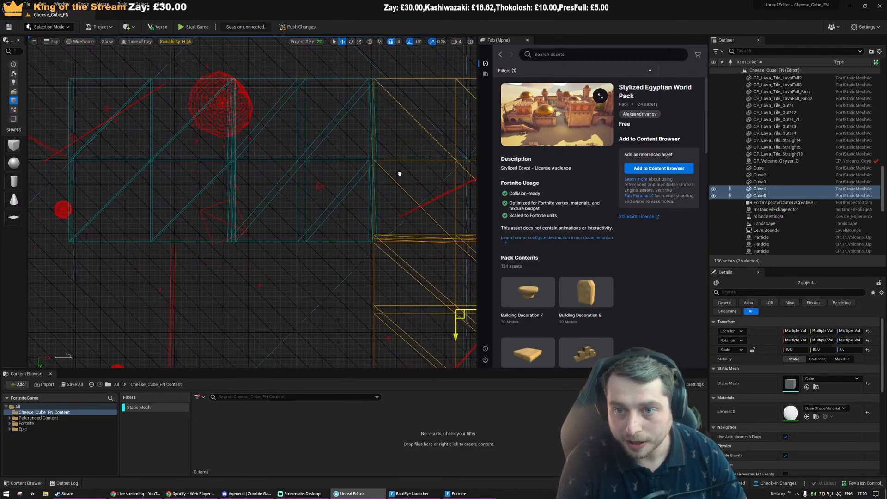
{"action": "scroll", "coordinate": [364, 123], "scroll_direction": "up", "scroll_amount": 5}
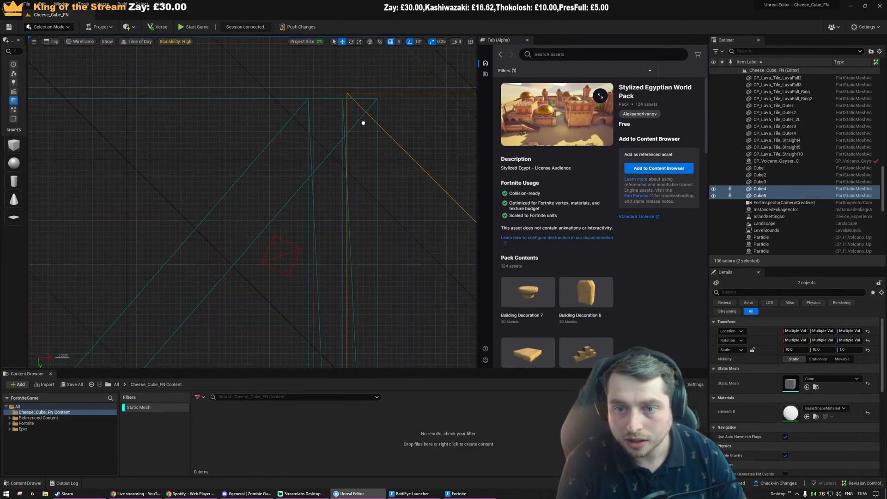
{"action": "key", "text": "alt+g"}
Adjust the height of the duplicated platform and ramp in the perspective view to meet the first ramp's upper edge
{"action": "scroll", "coordinate": [344, 234], "scroll_direction": "up", "scroll_amount": 5}
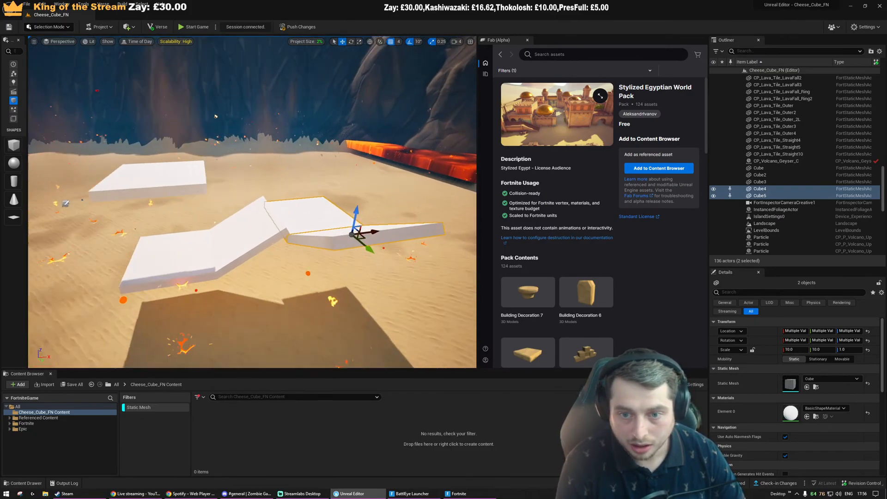
{"action": "mouse_move", "coordinate": [344, 235]}
{"action": "left_mouse_down"}
{"action": "mouse_move", "coordinate": [346, 216]}
{"action": "mouse_move", "coordinate": [346, 236]}
{"action": "left_mouse_up"}
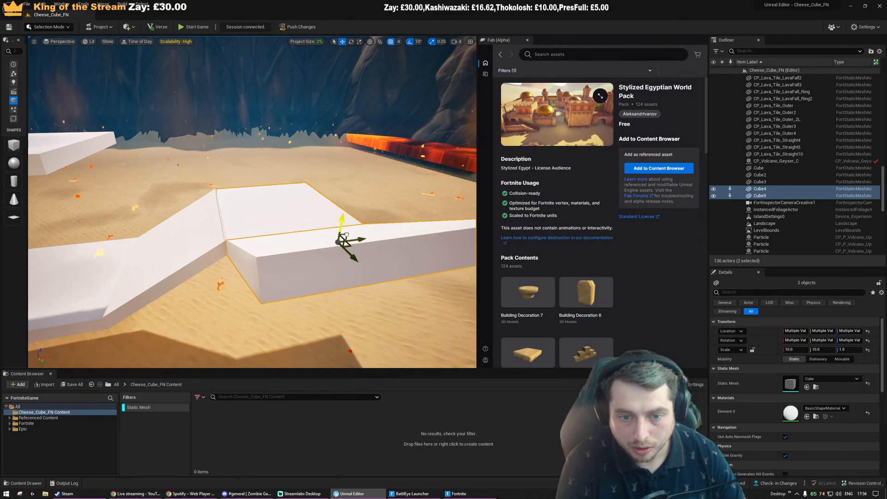
{"action": "key", "text": "alt+j"}
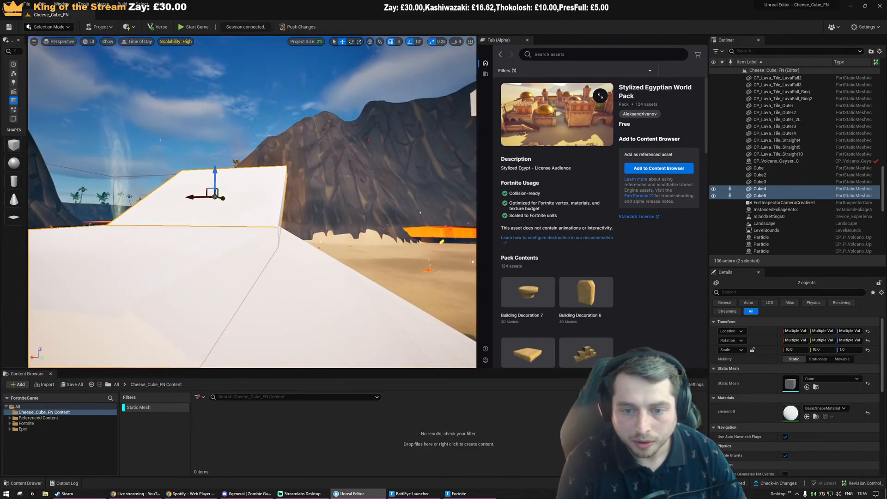
{"action": "right_click_drag", "start_coordinate": [284, 134], "coordinate": [284, 134]}
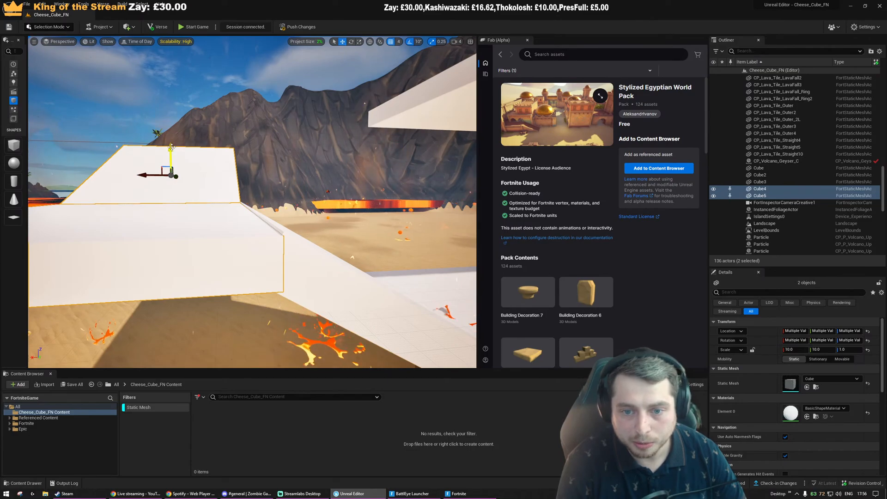
Fine-tune the duplicated pair in the left wireframe view with finer grid snapping, matching its top corner to the first ramp's tip
{"action": "key", "text": "alt+h"}
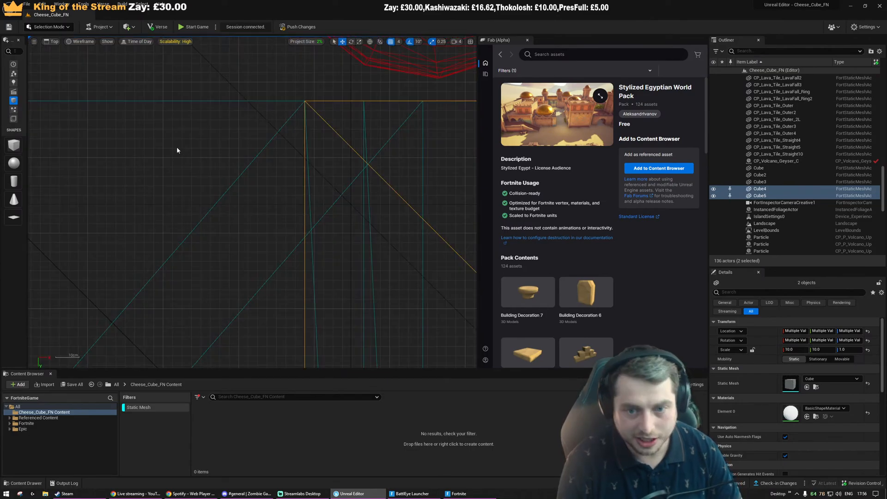
{"action": "scroll", "coordinate": [325, 228], "scroll_direction": "down", "scroll_amount": 5}
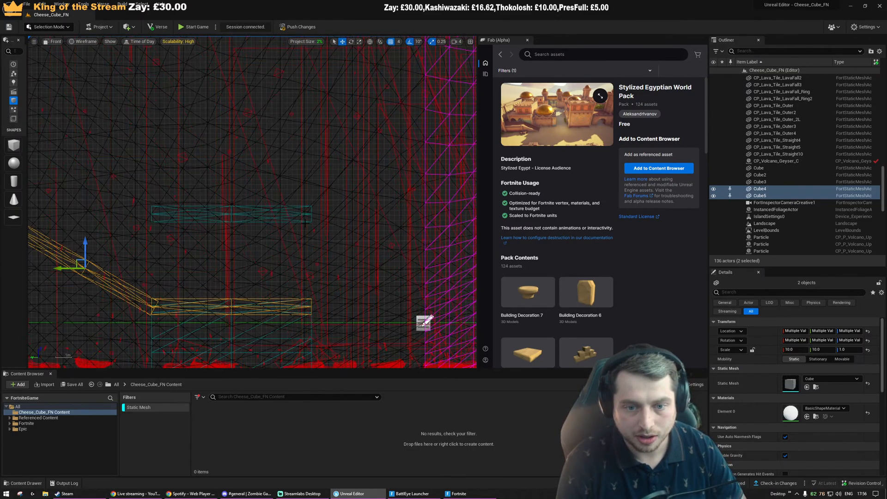
{"action": "key", "text": "alt+j"}
{"action": "key", "text": "alt+k"}
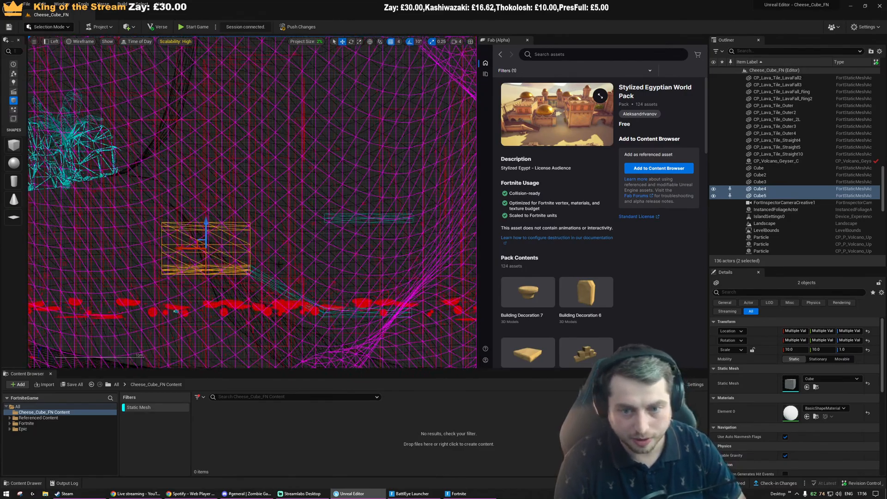
{"action": "scroll", "coordinate": [249, 223], "scroll_direction": "up", "scroll_amount": 15}
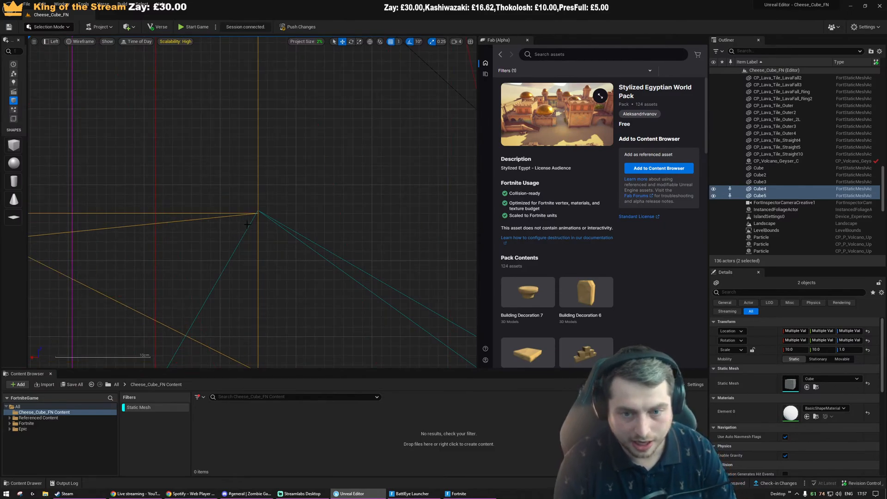
Deselect the cubes and examine the joined platforms and ramps from several angles in the perspective view
{"action": "key", "text": "alt+g"}
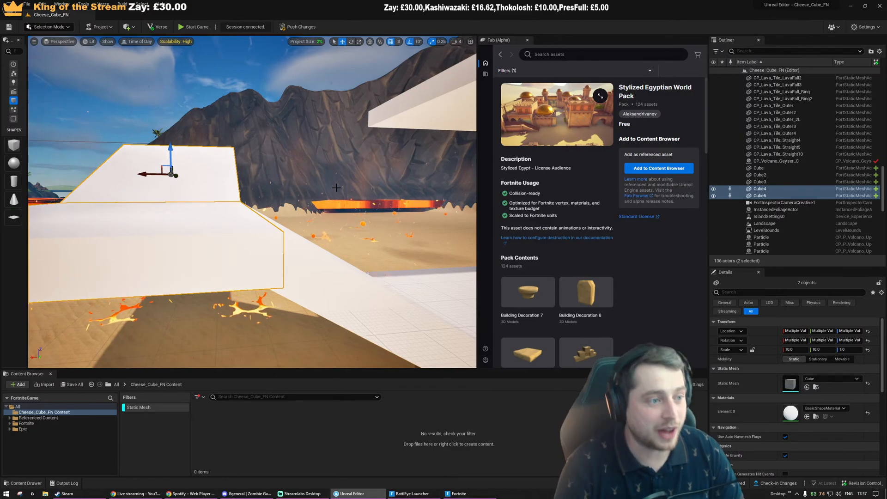
{"action": "mouse_move", "coordinate": [349, 176]}
{"action": "right_mouse_down"}
{"action": "mouse_move", "coordinate": [370, 180]}
{"action": "mouse_move", "coordinate": [370, 194]}
{"action": "mouse_move", "coordinate": [360, 183]}
{"action": "right_mouse_up"}
{"action": "left_click", "coordinate": [370, 181]}
{"action": "key", "text": "s"}
{"action": "key", "text": "w"}
{"action": "right_click_drag", "start_coordinate": [331, 222], "coordinate": [318, 217]}
{"action": "left_click", "coordinate": [318, 224]}
{"action": "key", "text": "s"}
{"action": "left_click", "coordinate": [323, 212]}
{"action": "key", "text": "w"}
{"action": "right_click_drag", "start_coordinate": [185, 211], "coordinate": [176, 199]}
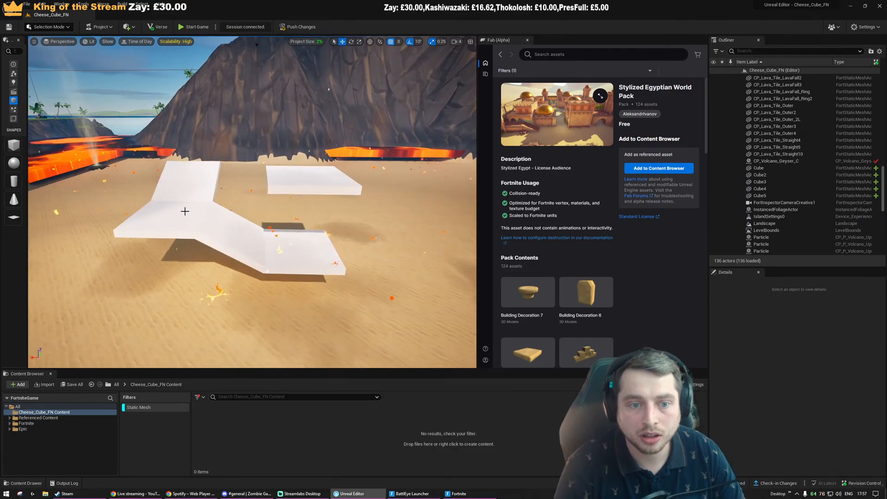
Switch to Fortnite and run the character over the first ramp and its joints, returning to Unreal Editor when done
{"action": "left_click", "coordinate": [462, 494]}
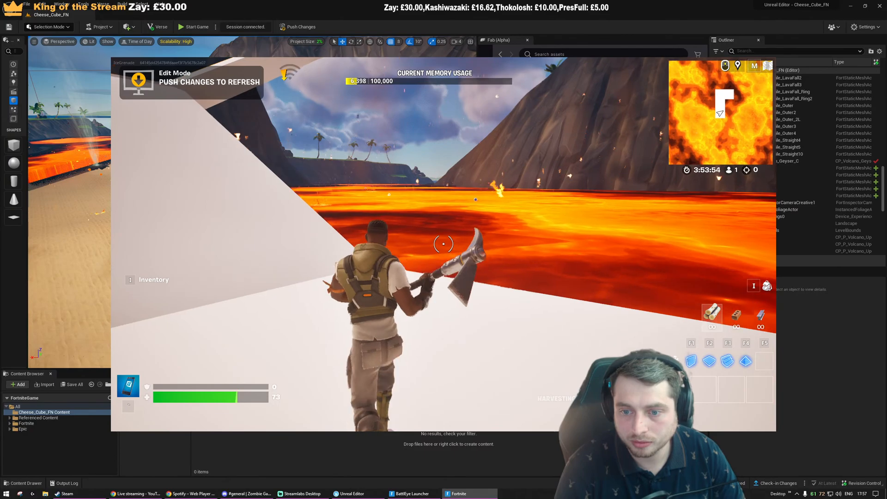
{"action": "key", "text": "shift+w"}
{"action": "key", "text": "shift+w"}
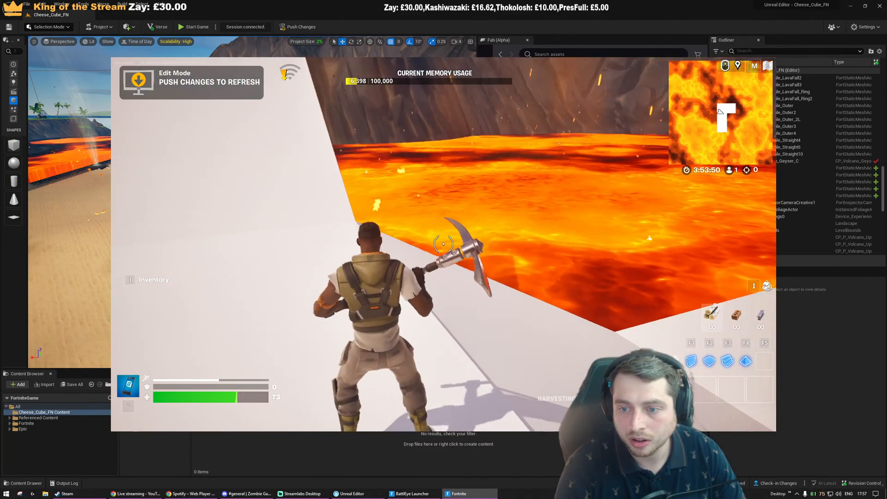
{"action": "key", "text": "w"}
{"action": "key", "text": "w"}
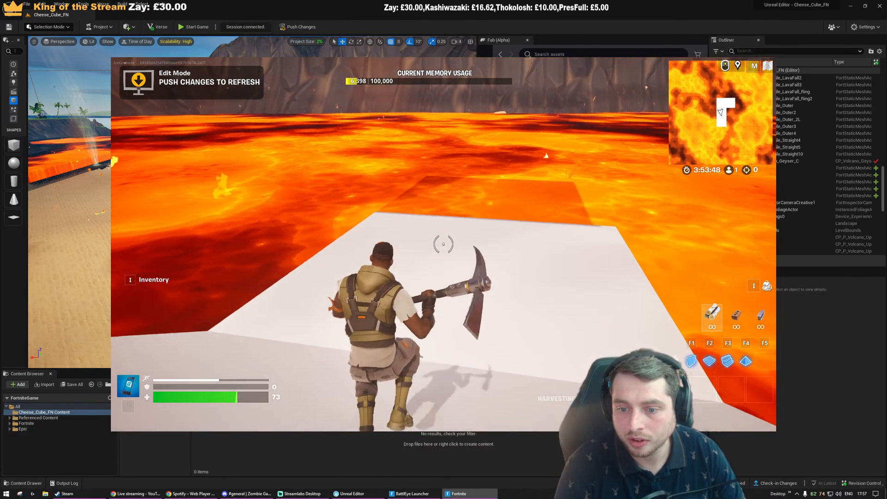
{"action": "key", "text": "alt+Tab"}
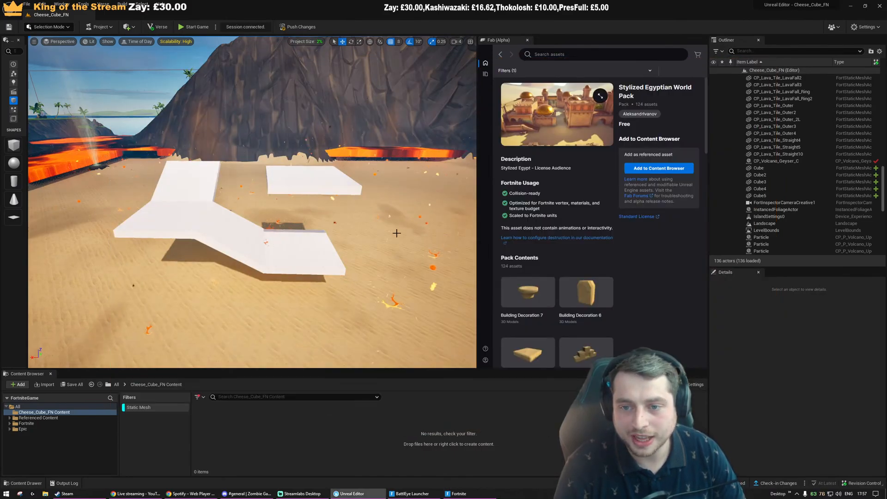
Push the map changes to the edit session and switch to Fortnite to check the upload
{"action": "key", "text": "w"}
{"action": "right_click_drag", "start_coordinate": [252, 202], "coordinate": [302, 42]}
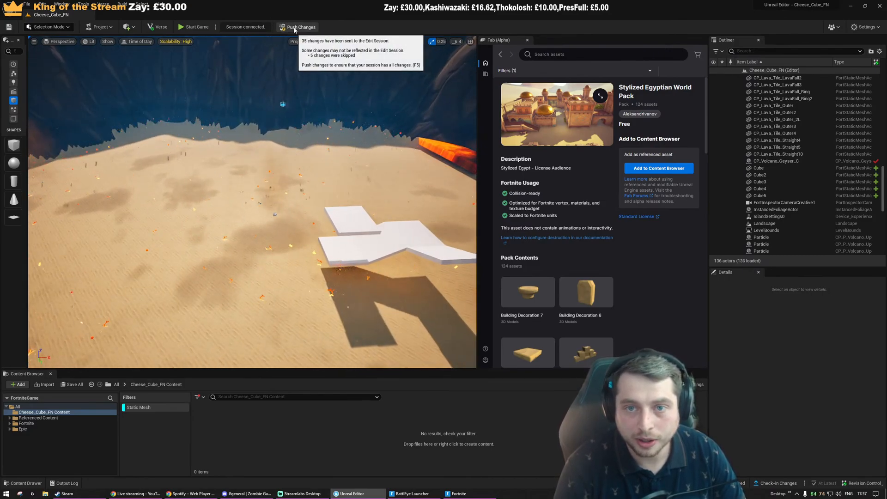
{"action": "left_click", "coordinate": [298, 28]}
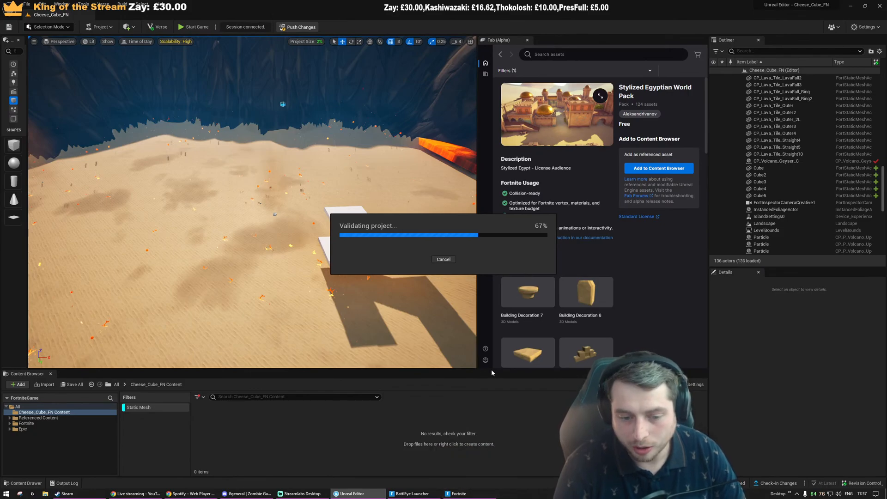
{"action": "left_click", "coordinate": [459, 493]}
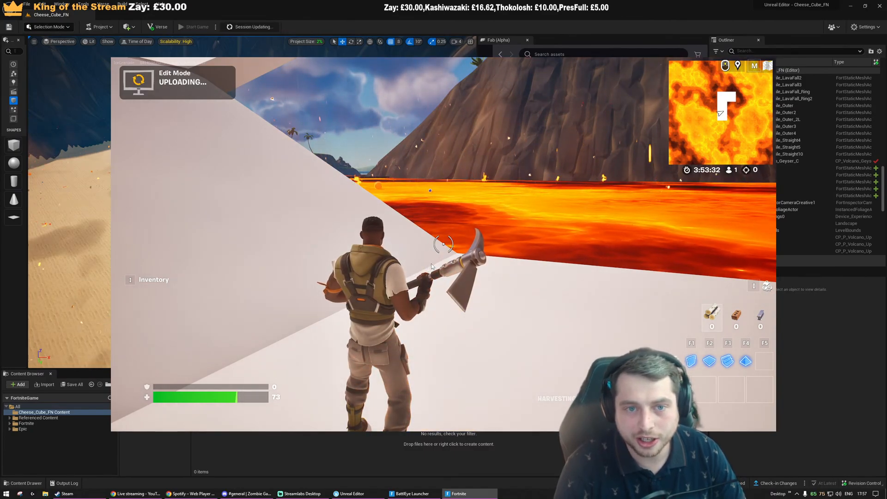
Back in Unreal Editor, close the Fab panel, list all content and enlarge the Content Browser to show more static meshes
{"action": "left_click", "coordinate": [279, 8]}
{"action": "right_click_drag", "start_coordinate": [281, 113], "coordinate": [374, 166]}
{"action": "key", "text": "w"}
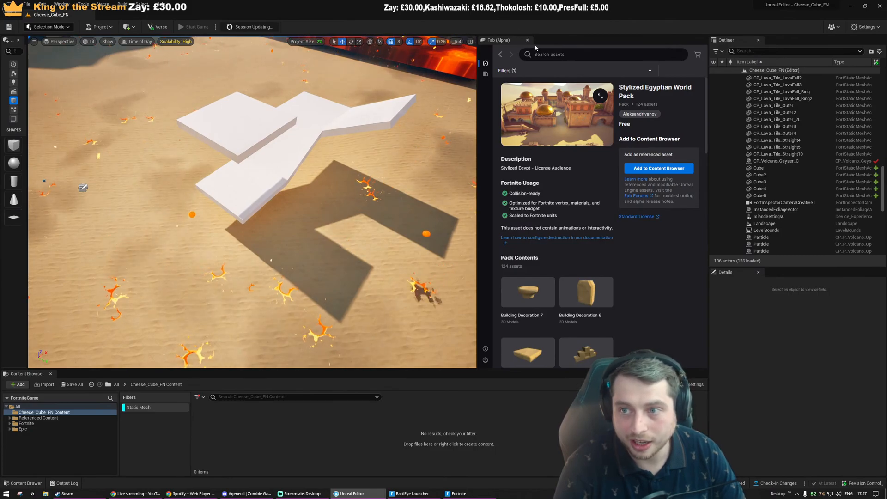
{"action": "left_click", "coordinate": [527, 41]}
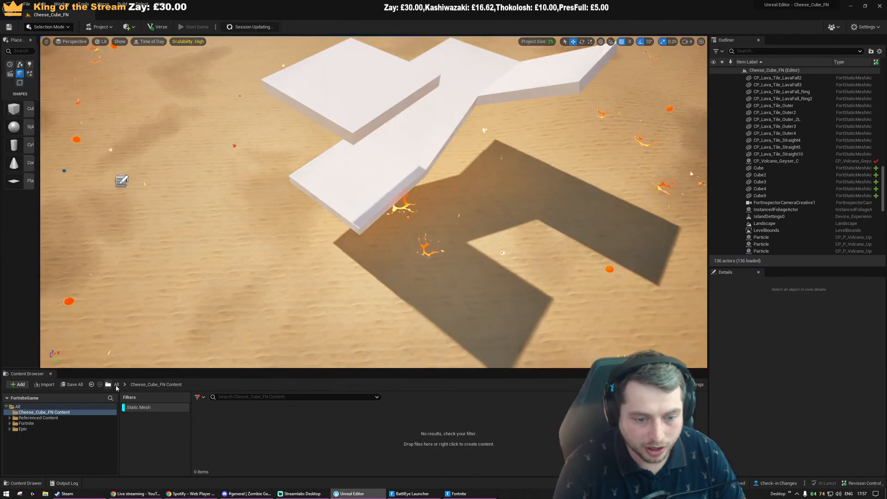
{"action": "left_click", "coordinate": [117, 385]}
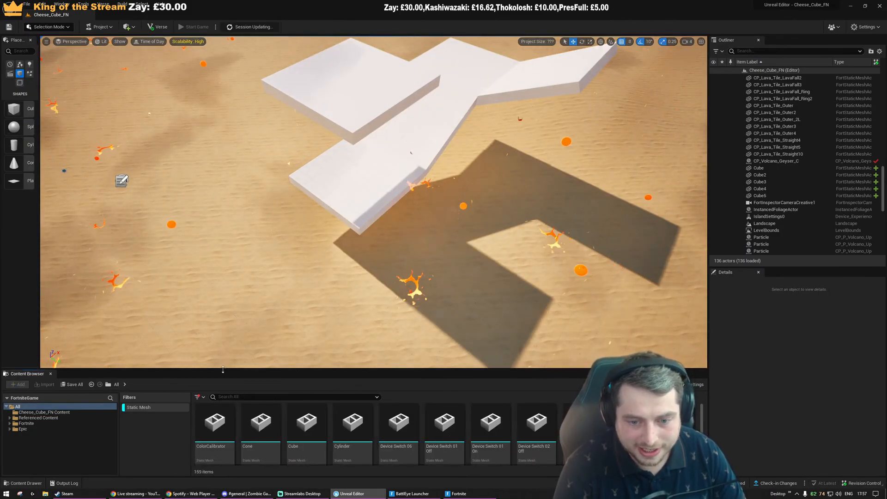
{"action": "left_click_drag", "start_coordinate": [251, 220], "coordinate": [257, 244]}
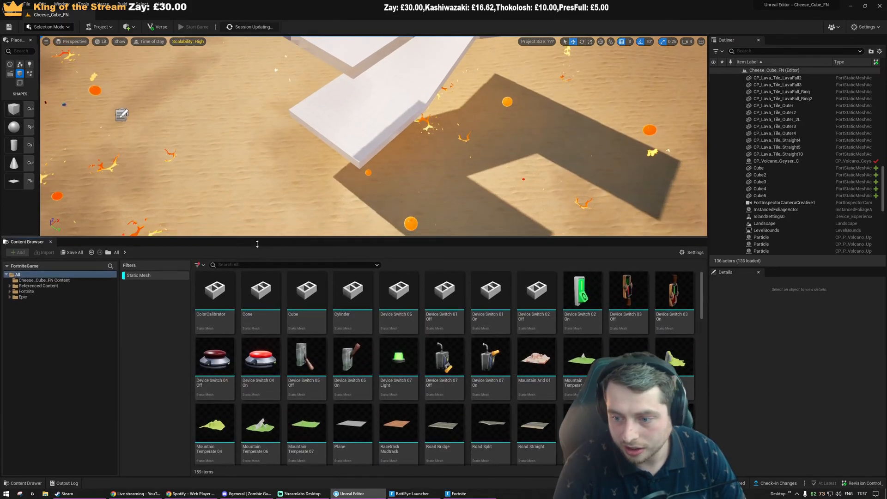
Turn off the Static Mesh filter and search all content for "item spawn"
{"action": "left_click", "coordinate": [497, 426]}
{"action": "scroll", "coordinate": [394, 303], "scroll_direction": "down", "scroll_amount": 1}
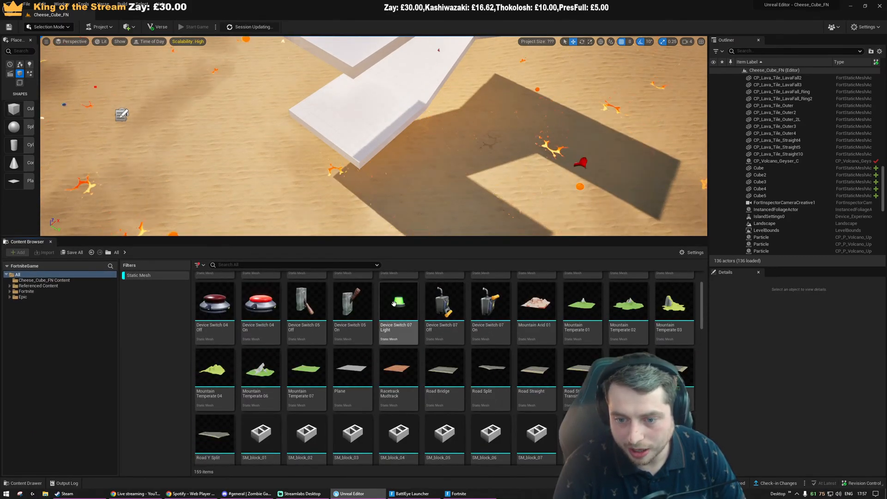
{"action": "scroll", "coordinate": [452, 344], "scroll_direction": "down", "scroll_amount": 2}
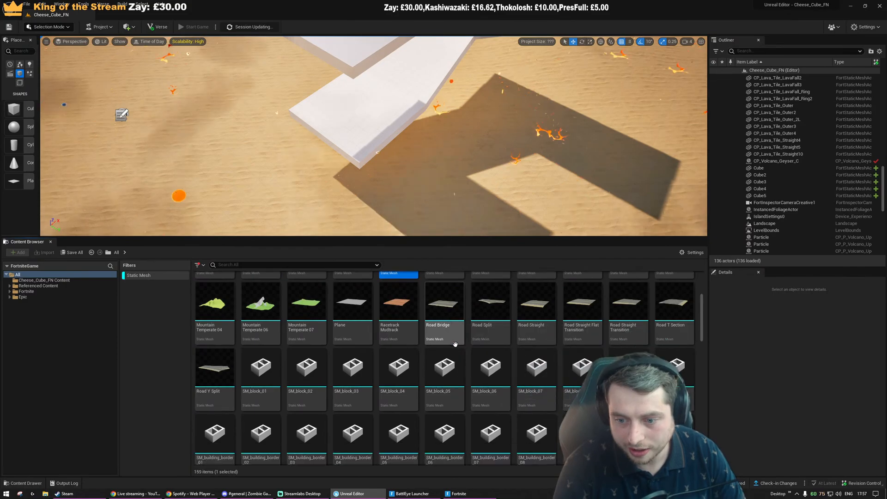
{"action": "scroll", "coordinate": [455, 345], "scroll_direction": "up", "scroll_amount": 3}
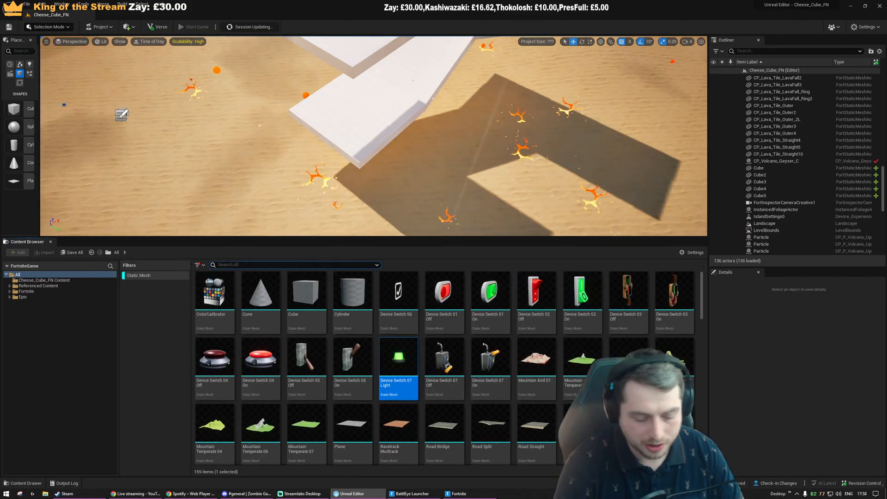
{"action": "left_click", "coordinate": [354, 354]}
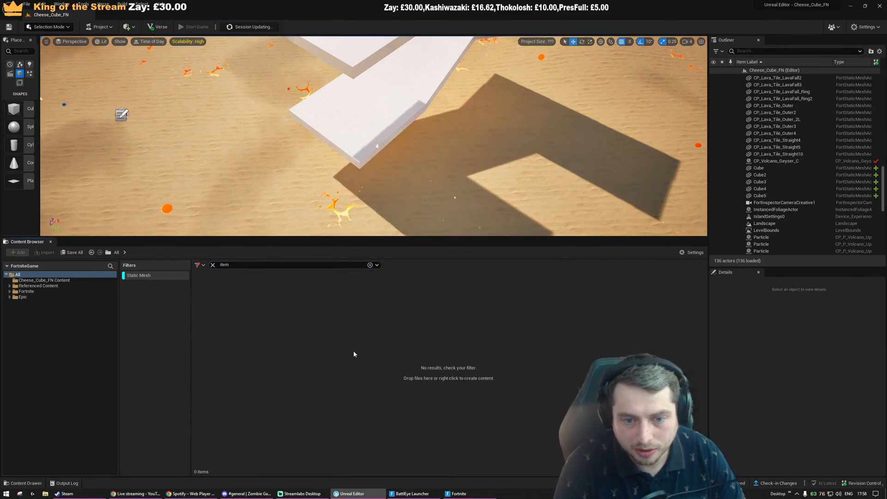
{"action": "left_click", "coordinate": [135, 276]}
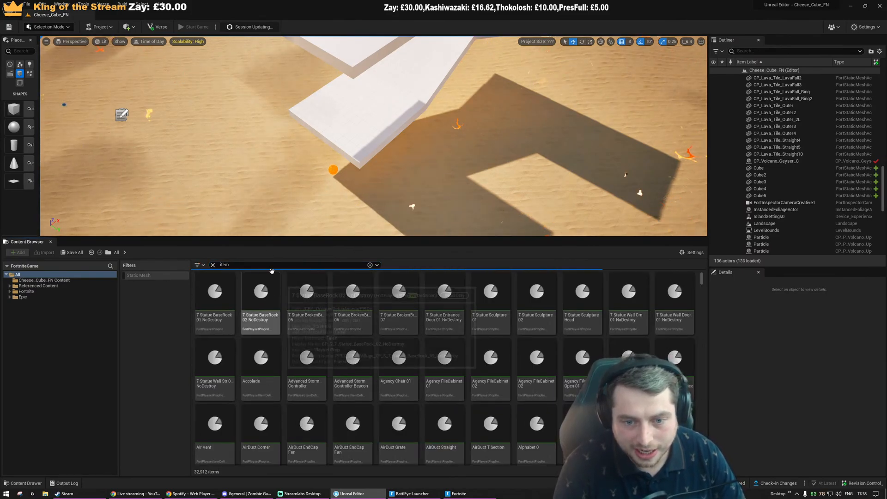
{"action": "left_click", "coordinate": [228, 265]}
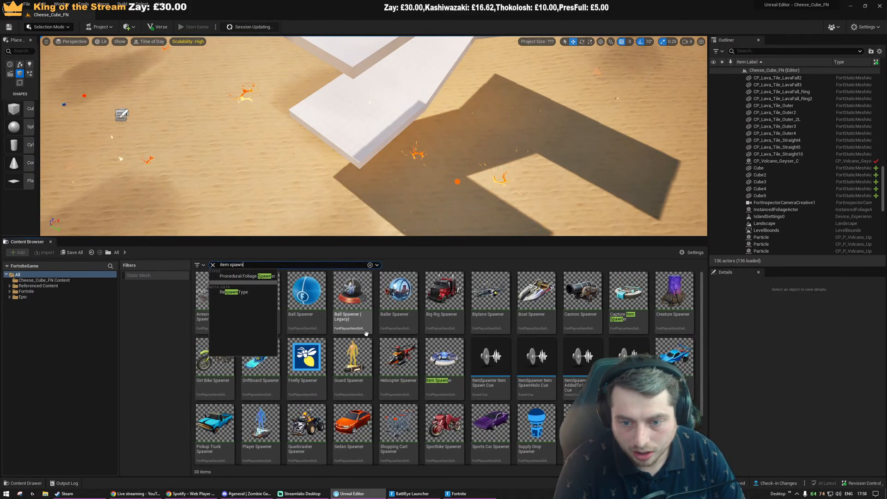
Place an Item Spawner on the flat white platform at the foot of the ramp
{"action": "left_click", "coordinate": [386, 312]}
{"action": "key", "text": "w"}
{"action": "right_click_drag", "start_coordinate": [393, 185], "coordinate": [415, 175]}
{"action": "key", "text": "w"}
{"action": "left_click_drag", "start_coordinate": [447, 358], "coordinate": [329, 144]}
{"action": "mouse_move", "coordinate": [329, 144]}
{"action": "right_mouse_down"}
{"action": "mouse_move", "coordinate": [315, 157]}
{"action": "mouse_move", "coordinate": [320, 152]}
{"action": "right_mouse_up"}
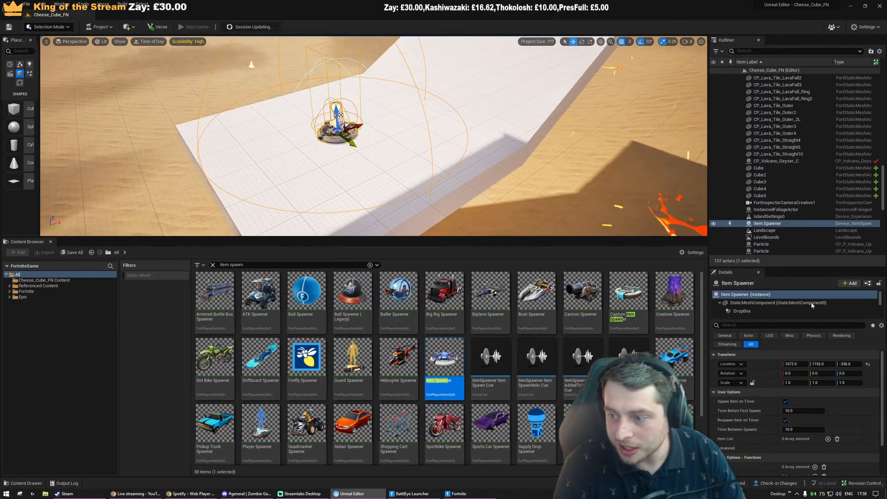
Add one entry to the Item Spawner's Item List and search its pickup choices for "m4"
{"action": "scroll", "coordinate": [772, 305], "scroll_direction": "down", "scroll_amount": 1}
{"action": "scroll", "coordinate": [813, 384], "scroll_direction": "down", "scroll_amount": 2}
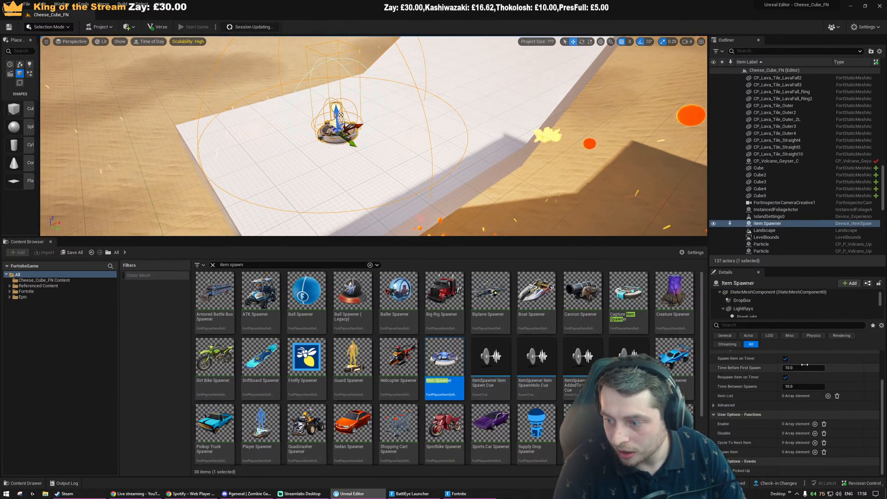
{"action": "left_click", "coordinate": [828, 396]}
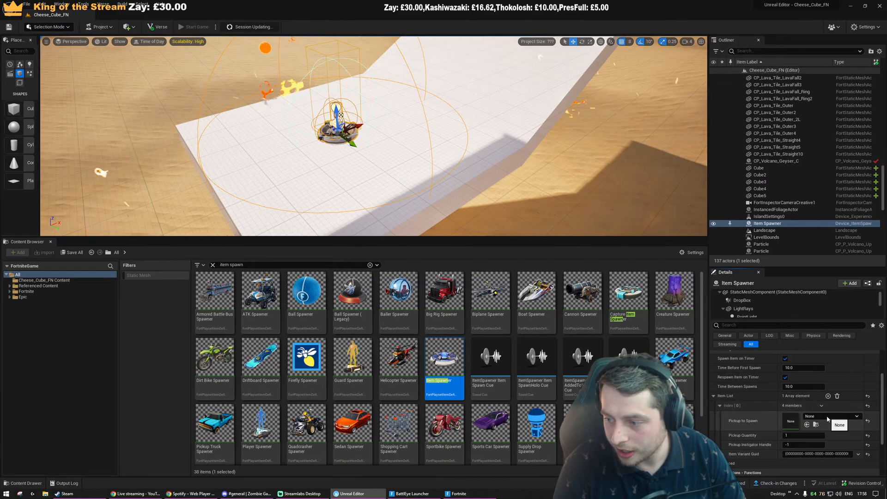
{"action": "left_click", "coordinate": [827, 417]}
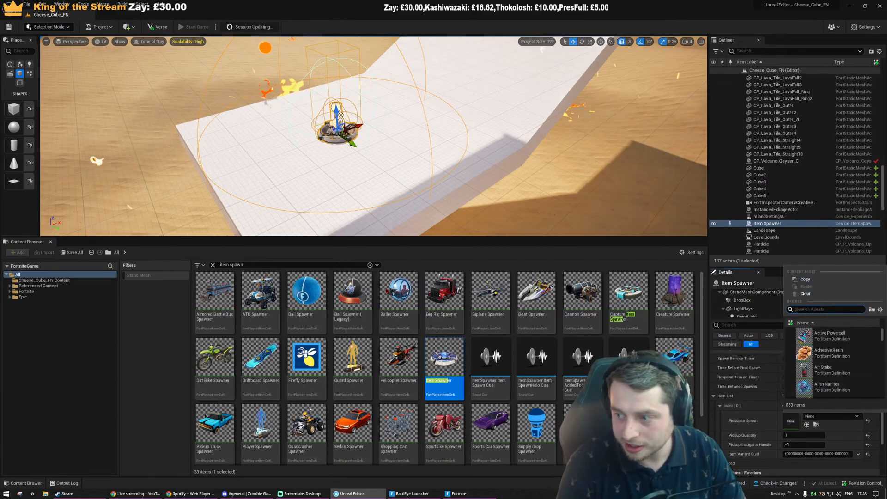
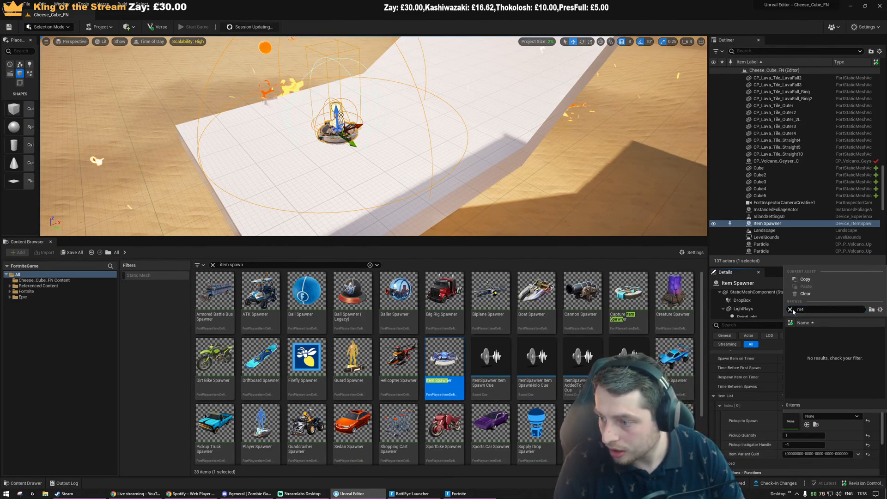
{"action": "left_click", "coordinate": [822, 418]}
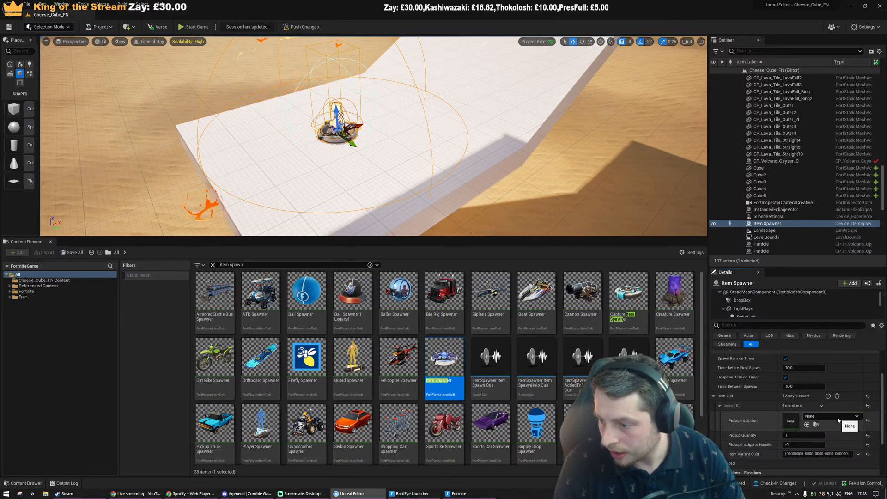
Search the pickup choices for "weapon" and set the item to spawn to Assault Rifle L1
{"action": "left_click", "coordinate": [834, 420]}
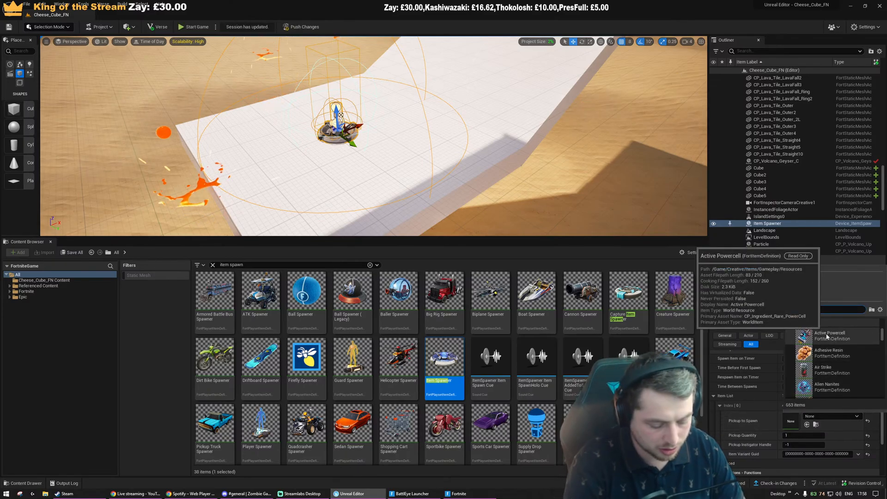
{"action": "type", "text": "weapon"}
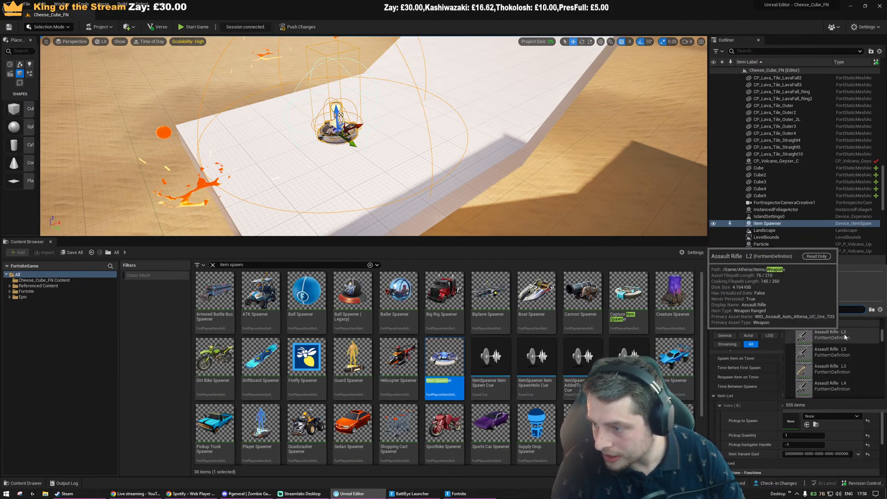
{"action": "scroll", "coordinate": [848, 350], "scroll_direction": "up", "scroll_amount": 1}
{"action": "mouse_move", "coordinate": [839, 337]}
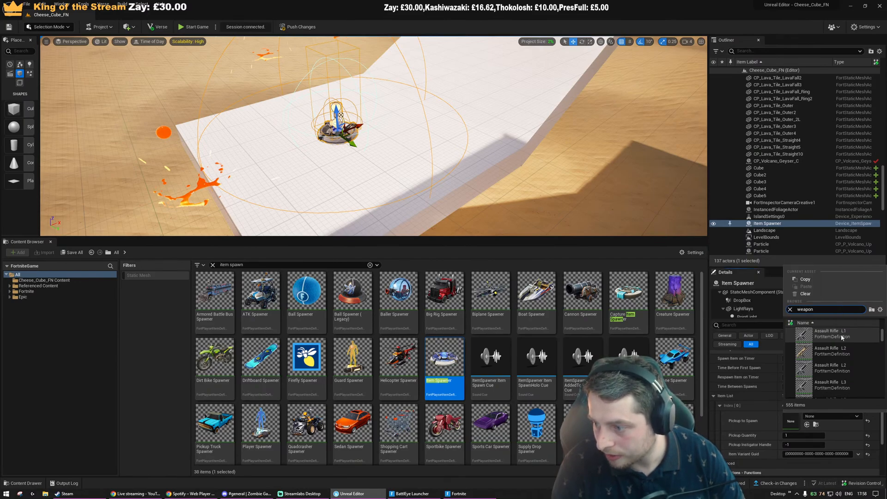
{"action": "left_click", "coordinate": [841, 341]}
Inspect the rifle on the Item Spawner and shrink the Content Browser to give the viewport more height
{"action": "right_click_drag", "start_coordinate": [448, 174], "coordinate": [425, 183]}
{"action": "key", "text": "s"}
{"action": "key", "text": "w"}
{"action": "key", "text": "w"}
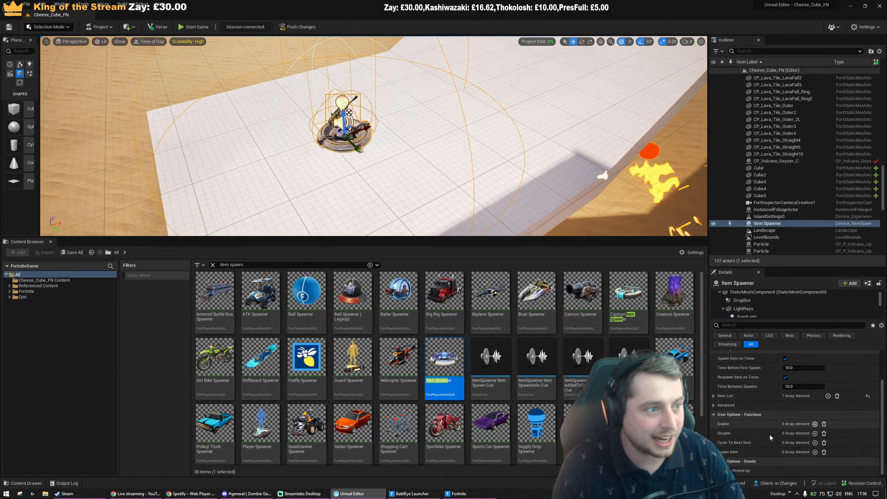
{"action": "left_click_drag", "start_coordinate": [435, 238], "coordinate": [435, 293]}
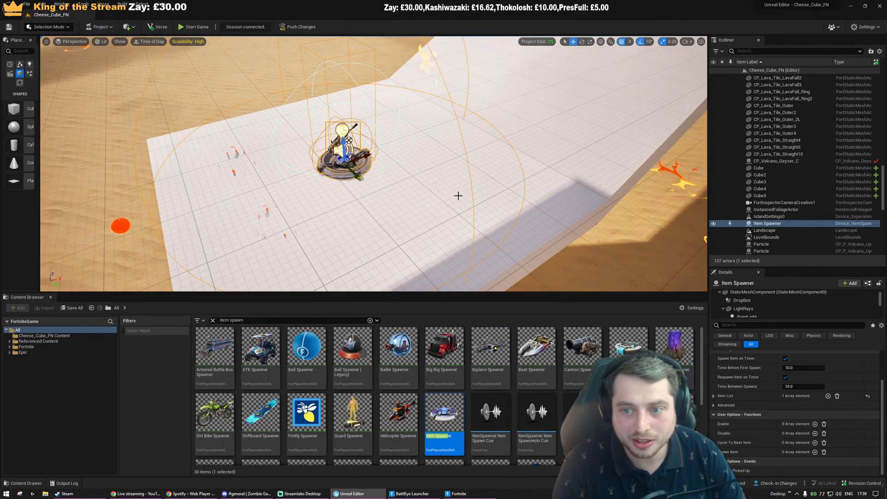
Switch to Fortnite and run the character to the item spawner, returning to Unreal Editor to deselect the cube and view the whole platform
{"action": "left_click", "coordinate": [477, 495]}
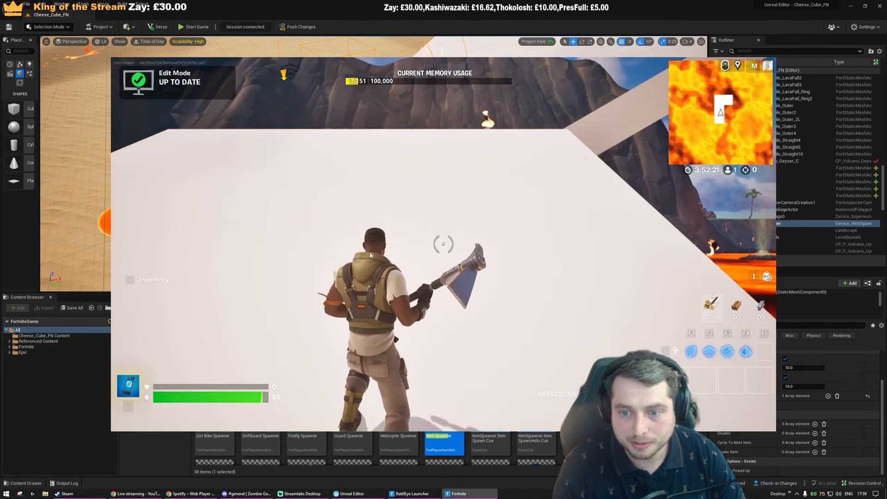
{"action": "left_click", "coordinate": [466, 242]}
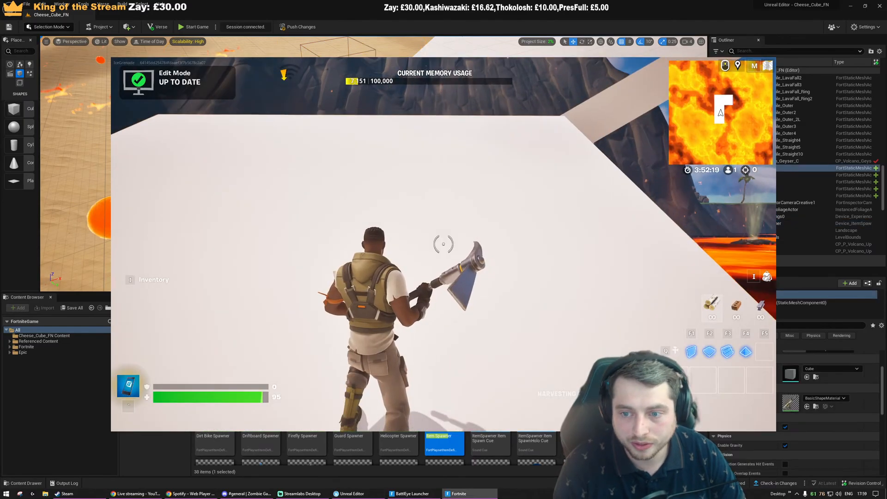
{"action": "key", "text": "w"}
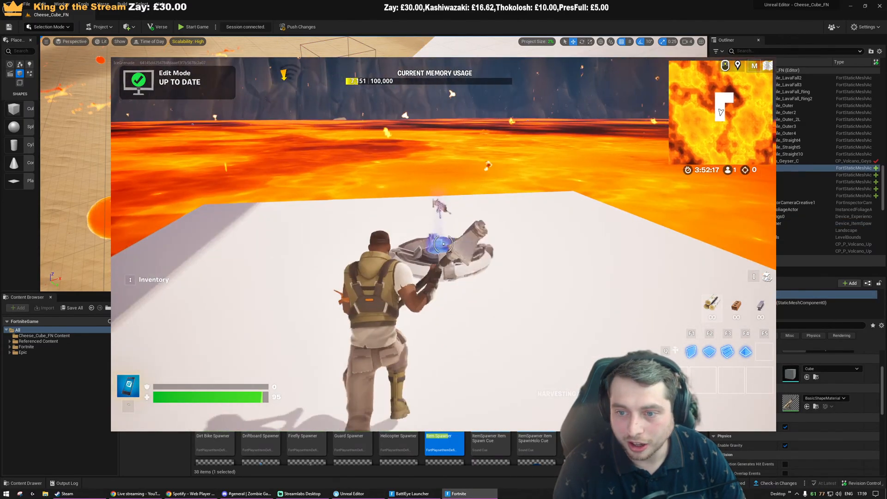
{"action": "key", "text": "s"}
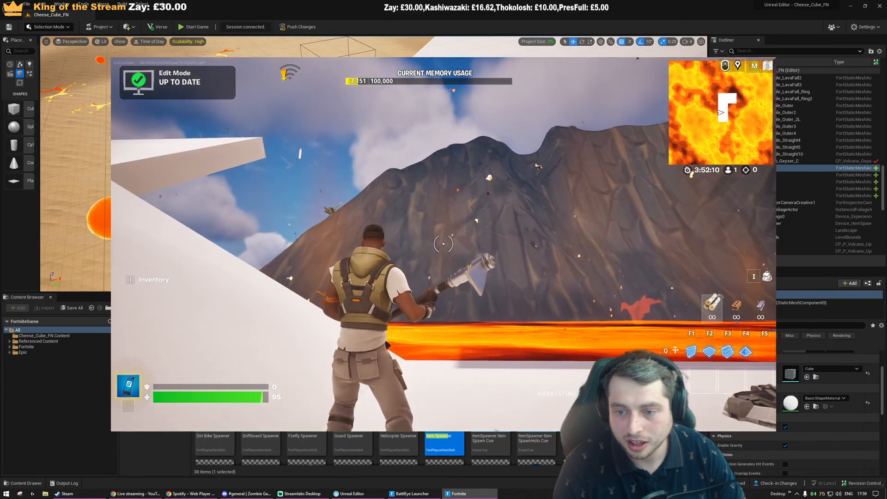
{"action": "key", "text": "Escape"}
{"action": "right_click_drag", "start_coordinate": [77, 161], "coordinate": [120, 159]}
{"action": "key", "text": "s"}
{"action": "right_click_drag", "start_coordinate": [352, 184], "coordinate": [351, 199]}
{"action": "key", "text": "Escape"}
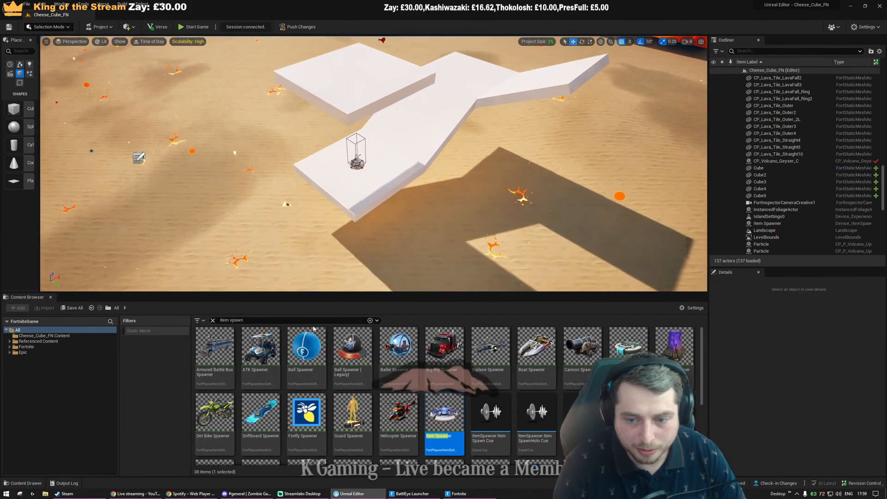
Clear the content search and list only the static meshes of StylizedEgypt under Referenced Content
{"action": "left_click", "coordinate": [212, 321]}
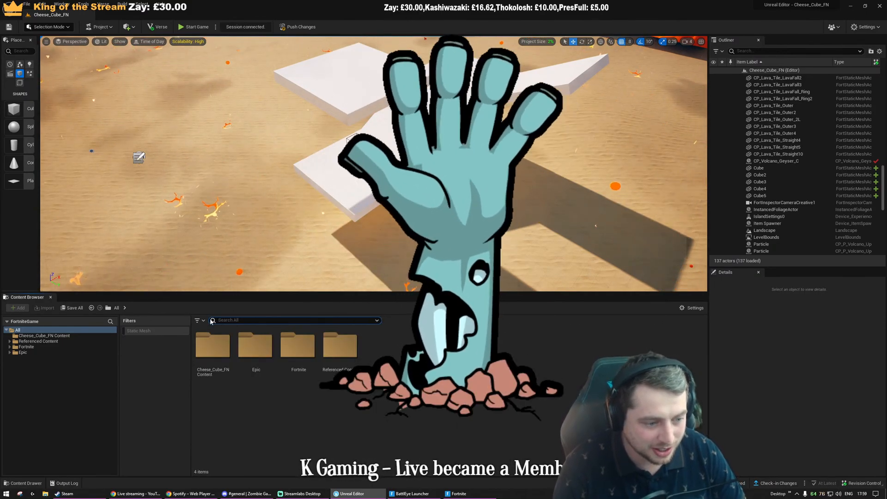
{"action": "left_click", "coordinate": [10, 341]}
{"action": "left_click", "coordinate": [35, 347]}
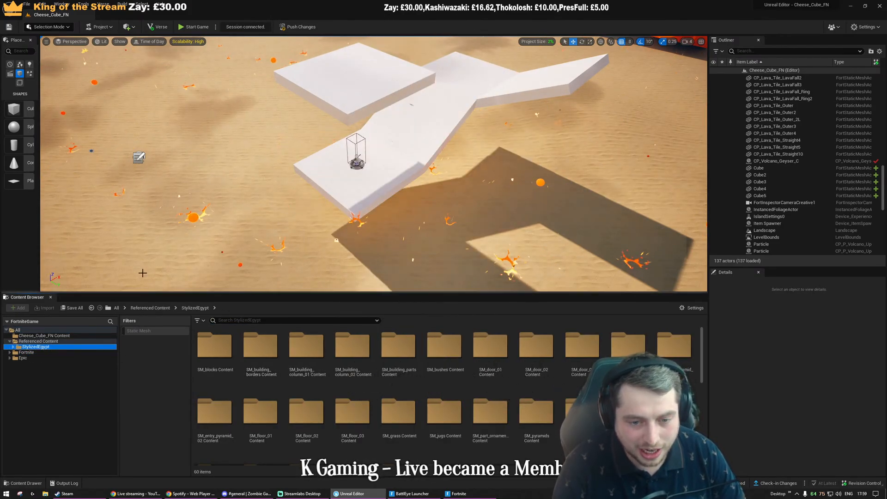
{"action": "right_click_drag", "start_coordinate": [285, 246], "coordinate": [305, 259]}
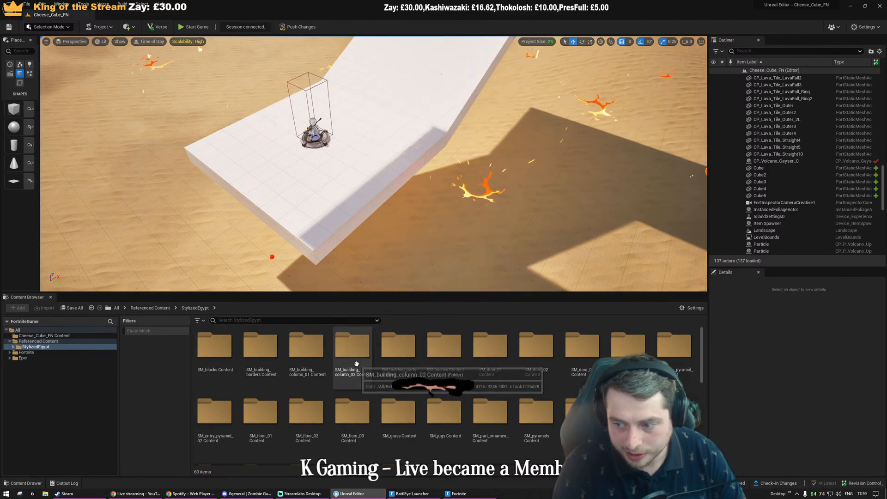
{"action": "left_click", "coordinate": [160, 331]}
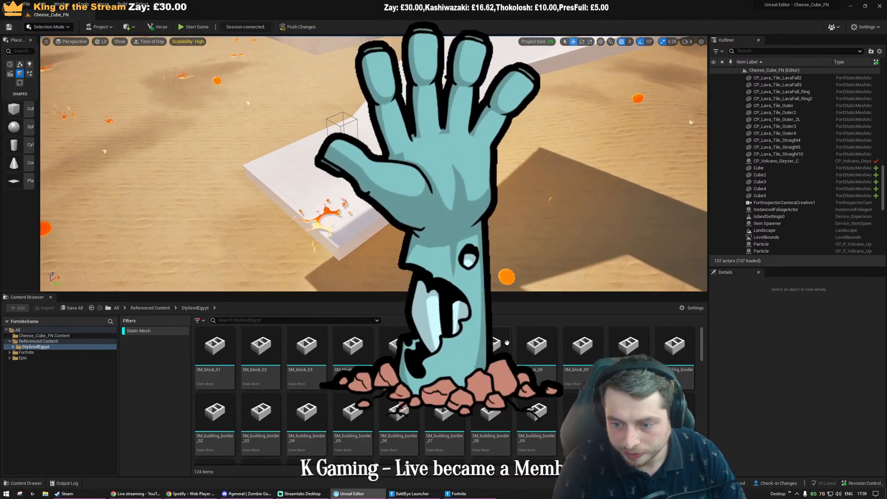
Browse the StylizedEgypt static meshes, from blocks and building borders to doors, floors and jugs
{"action": "key", "text": "ctrl+a"}
{"action": "left_click_drag", "start_coordinate": [266, 347], "coordinate": [286, 347]}
{"action": "left_click", "coordinate": [530, 359]}
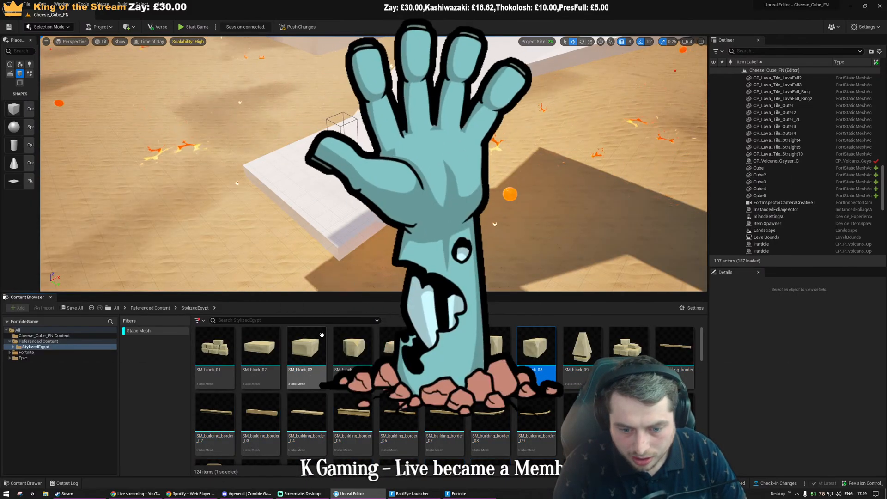
{"action": "scroll", "coordinate": [309, 333], "scroll_direction": "down", "scroll_amount": 5}
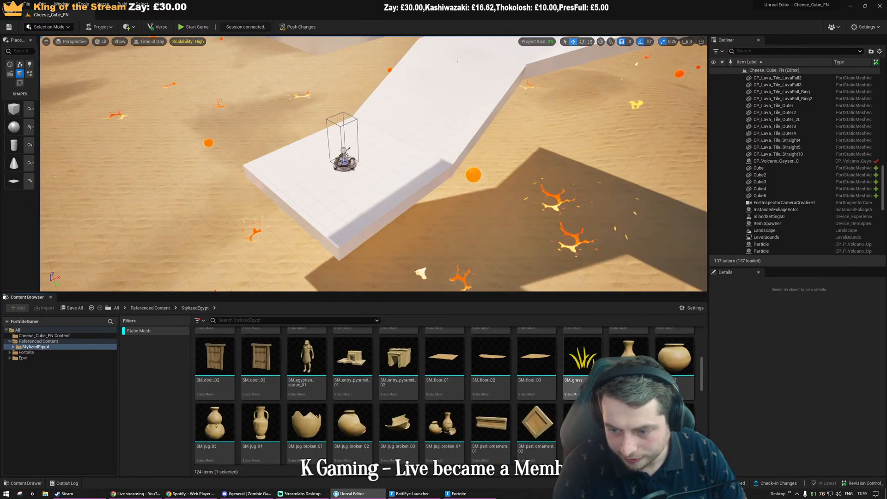
{"action": "scroll", "coordinate": [562, 383], "scroll_direction": "down", "scroll_amount": 2}
{"action": "scroll", "coordinate": [561, 382], "scroll_direction": "up", "scroll_amount": 5}
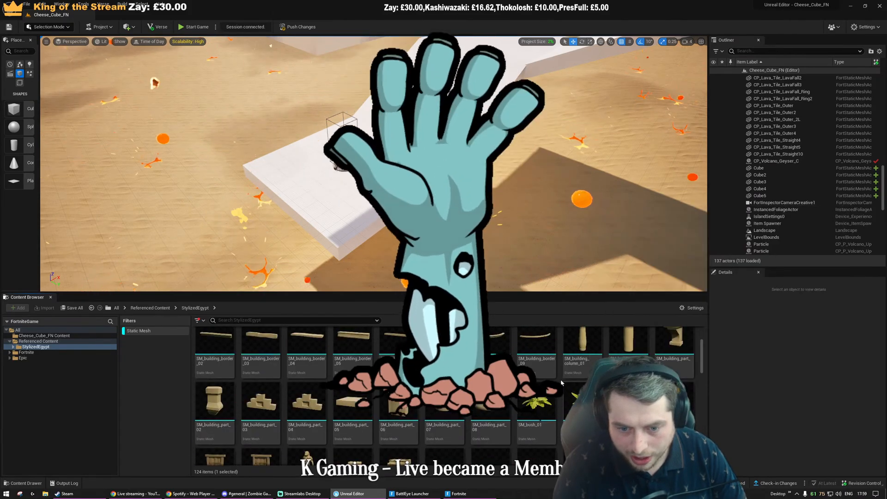
{"action": "scroll", "coordinate": [562, 382], "scroll_direction": "up", "scroll_amount": 2}
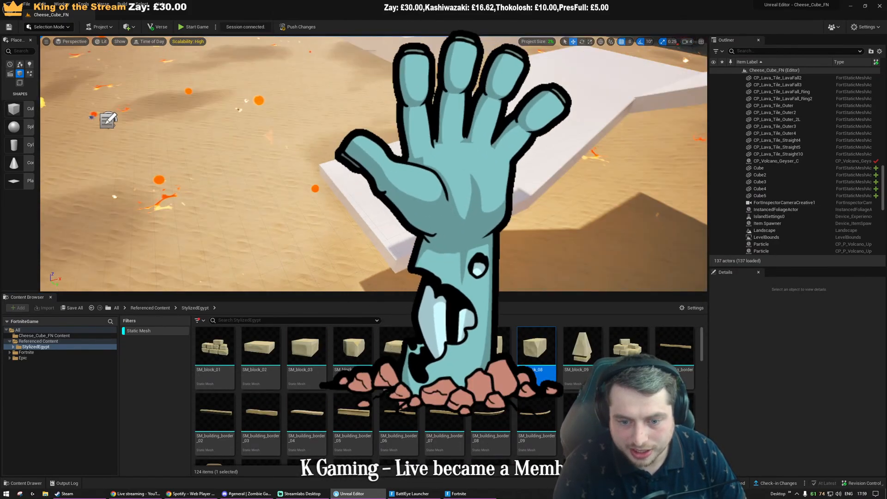
Try out SM_block_02 on the sand beside the platforms, inspect it up close and delete it
{"action": "right_click_drag", "start_coordinate": [373, 204], "coordinate": [258, 152]}
{"action": "left_click_drag", "start_coordinate": [261, 353], "coordinate": [495, 272]}
{"action": "right_click_drag", "start_coordinate": [495, 271], "coordinate": [444, 277]}
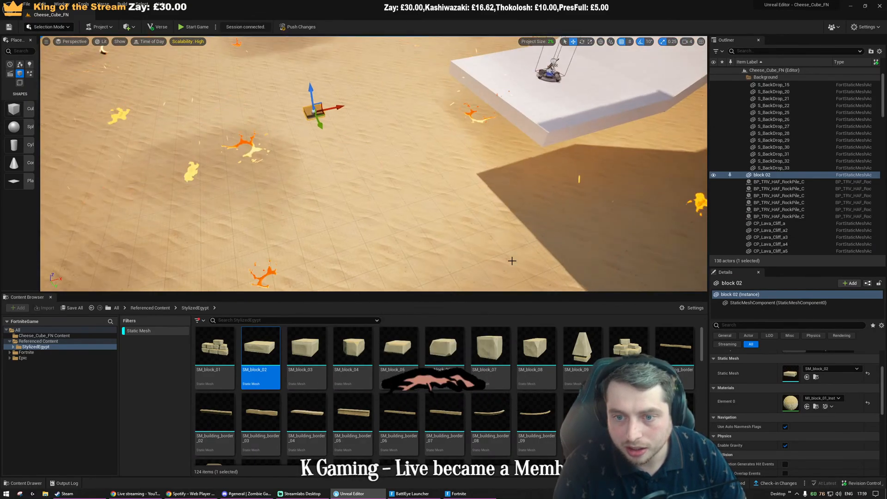
{"action": "key", "text": "f"}
{"action": "right_click_drag", "start_coordinate": [511, 260], "coordinate": [299, 232]}
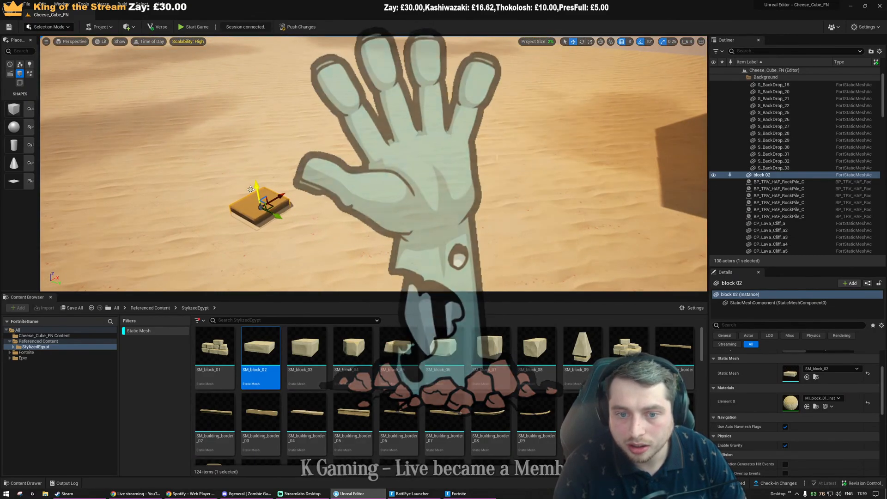
{"action": "key", "text": "Delete"}
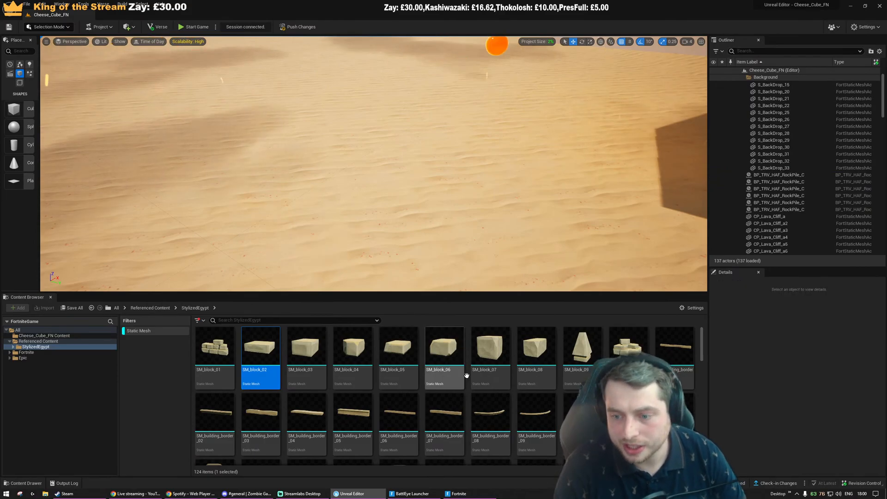
Place the wooden SM_floor_01 tile on the sand near the platform, deleting the first trial copy
{"action": "scroll", "coordinate": [466, 376], "scroll_direction": "down", "scroll_amount": 5}
{"action": "left_click_drag", "start_coordinate": [445, 358], "coordinate": [434, 207]}
{"action": "right_click_drag", "start_coordinate": [434, 207], "coordinate": [451, 194]}
{"action": "key", "text": "Delete"}
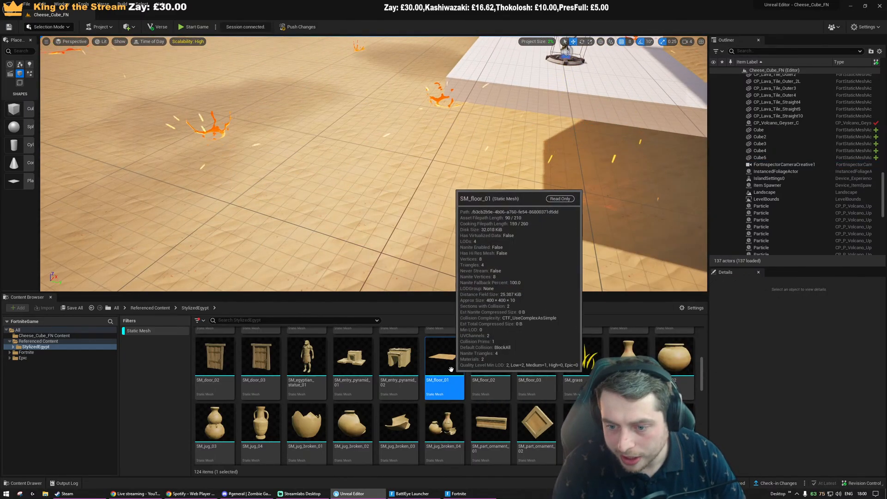
{"action": "left_click_drag", "start_coordinate": [355, 246], "coordinate": [351, 247]}
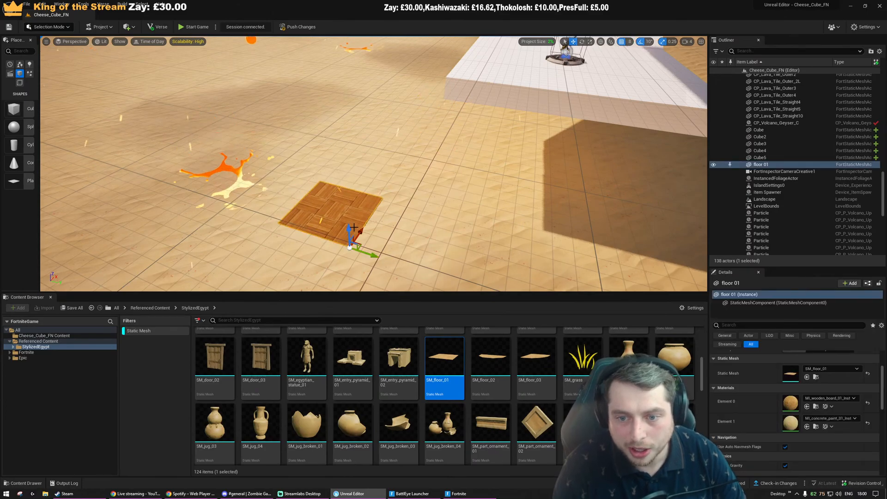
Coarsen the position snap to 64 and raise the wooden floor tile straight up above the sand
{"action": "key", "text": "bracketright"}
{"action": "key", "text": "bracketright"}
{"action": "key", "text": "bracketright"}
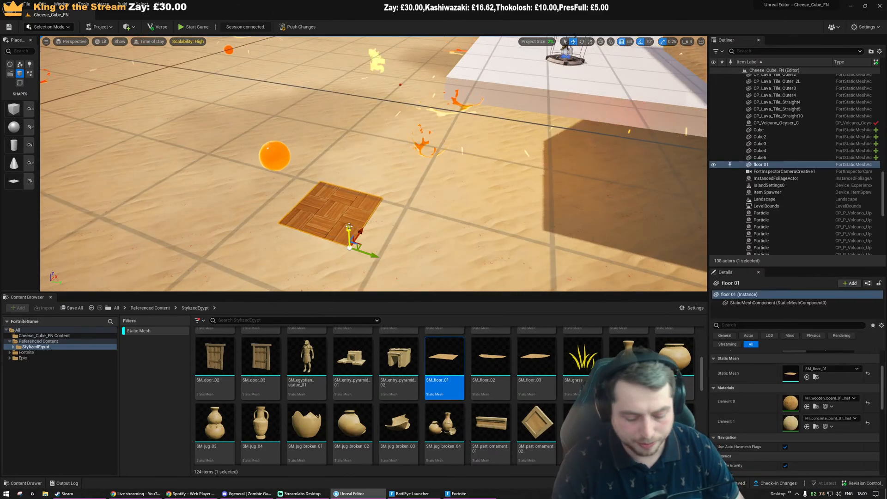
{"action": "left_click_drag", "start_coordinate": [346, 227], "coordinate": [342, 141]}
{"action": "right_click_drag", "start_coordinate": [342, 141], "coordinate": [355, 69]}
{"action": "left_click_drag", "start_coordinate": [320, 245], "coordinate": [319, 162]}
{"action": "right_click_drag", "start_coordinate": [319, 161], "coordinate": [310, 254]}
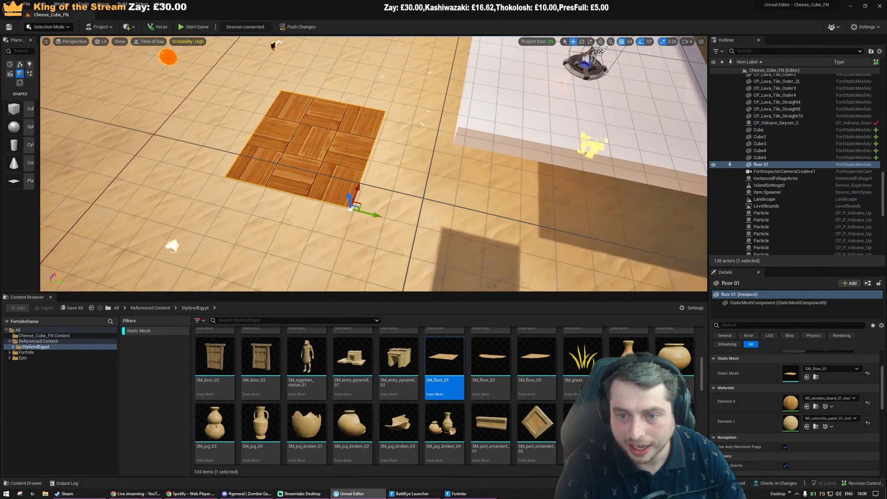
Try out SM_part_ornament_01 against the edge of the raised floor tile, lower it slightly and delete it
{"action": "left_click_drag", "start_coordinate": [490, 423], "coordinate": [361, 150]}
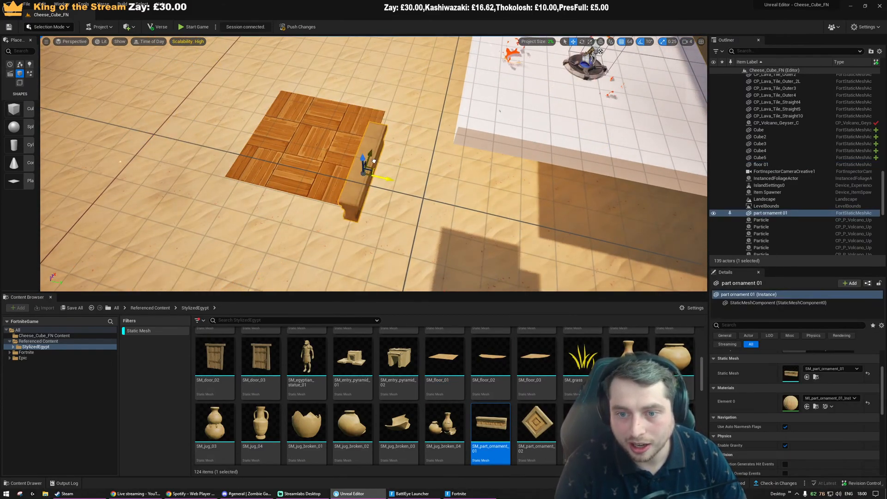
{"action": "right_click_drag", "start_coordinate": [374, 162], "coordinate": [509, 138]}
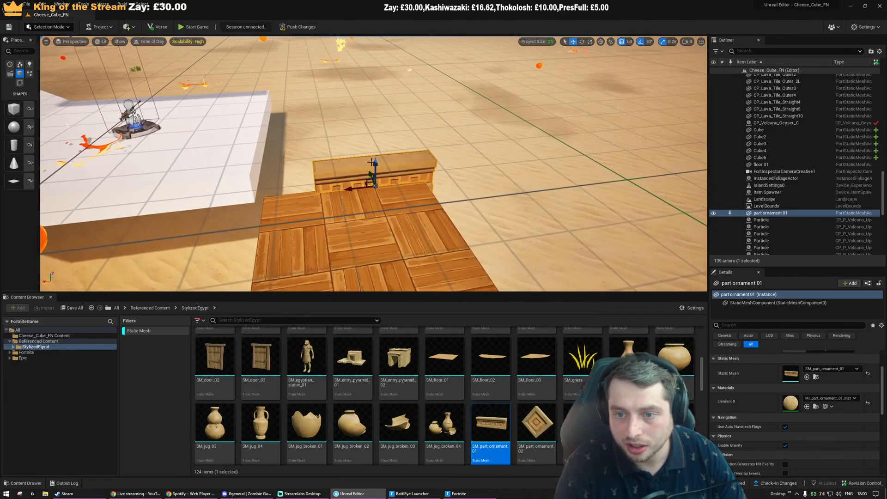
{"action": "left_click_drag", "start_coordinate": [375, 162], "coordinate": [377, 180]}
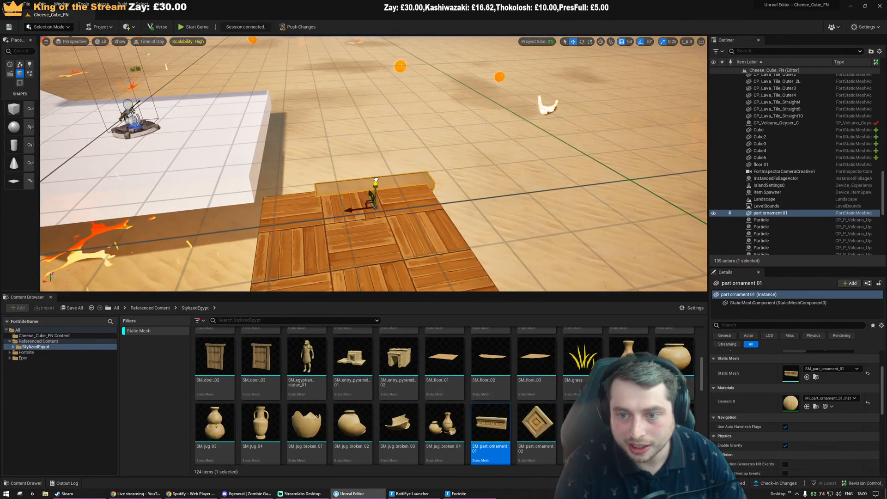
{"action": "right_click_drag", "start_coordinate": [375, 179], "coordinate": [231, 194]}
{"action": "mouse_move", "coordinate": [356, 189]}
{"action": "right_mouse_down"}
{"action": "mouse_move", "coordinate": [340, 183]}
{"action": "mouse_move", "coordinate": [393, 185]}
{"action": "mouse_move", "coordinate": [355, 189]}
{"action": "right_mouse_up"}
{"action": "key", "text": "alt+j"}
{"action": "key", "text": "f"}
{"action": "scroll", "coordinate": [367, 165], "scroll_direction": "down", "scroll_amount": 10}
{"action": "scroll", "coordinate": [372, 181], "scroll_direction": "up", "scroll_amount": 7}
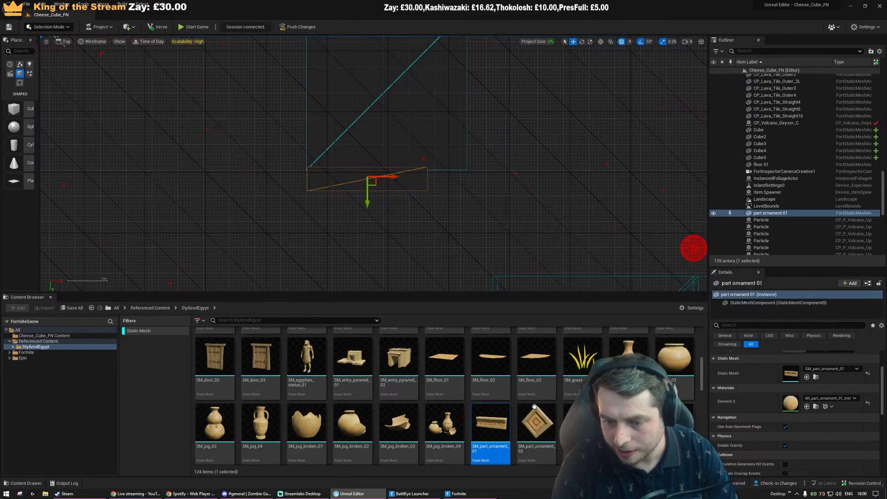
{"action": "key", "text": "Delete"}
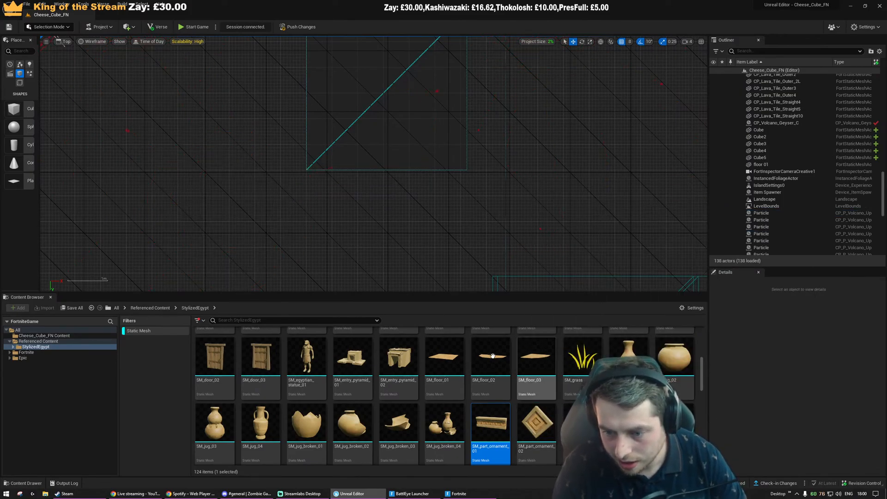
Add SM_stairs_01 to the level near the platforms and delete the neighbouring Cube3
{"action": "scroll", "coordinate": [503, 357], "scroll_direction": "down", "scroll_amount": 3}
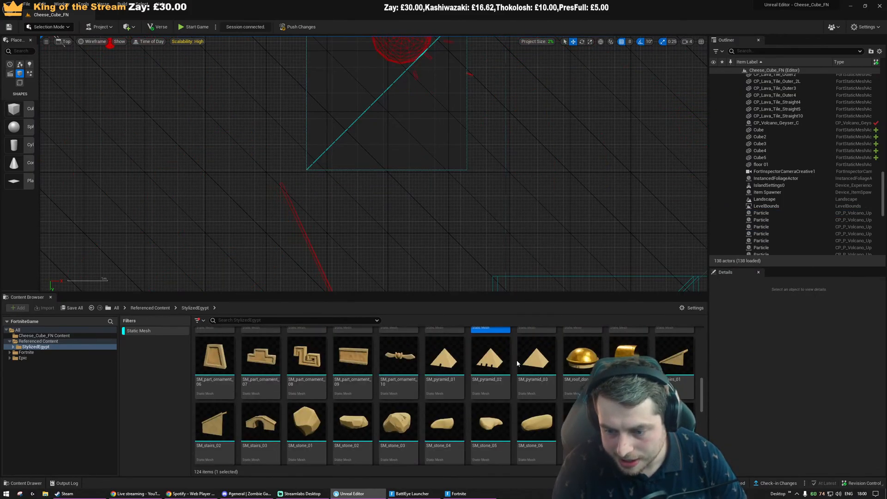
{"action": "scroll", "coordinate": [526, 357], "scroll_direction": "down", "scroll_amount": 2}
{"action": "scroll", "coordinate": [526, 357], "scroll_direction": "up", "scroll_amount": 2}
{"action": "left_click_drag", "start_coordinate": [674, 358], "coordinate": [469, 155]}
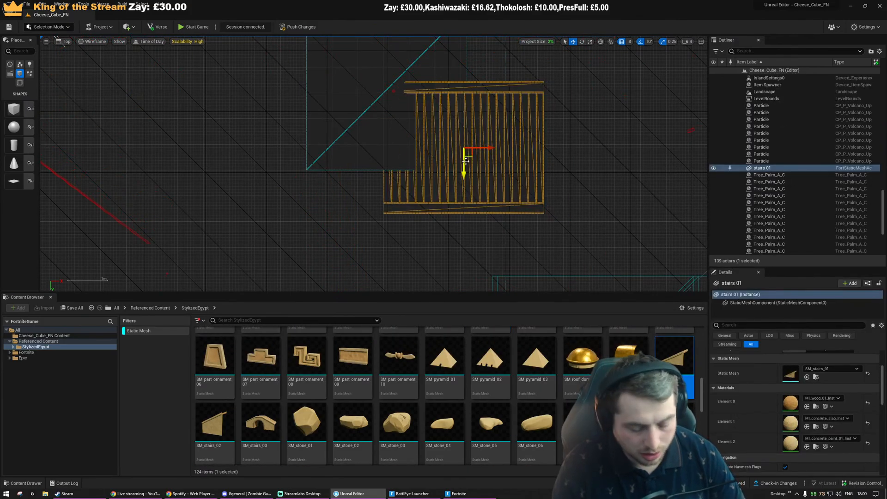
{"action": "key", "text": "alt+g"}
{"action": "right_click_drag", "start_coordinate": [481, 179], "coordinate": [427, 151]}
{"action": "left_click_drag", "start_coordinate": [197, 193], "coordinate": [443, 134]}
{"action": "left_click", "coordinate": [503, 132]}
{"action": "key", "text": "Delete"}
Align the SM_stairs_01 staircase with the edge of the white platform, using a coarser position snap
{"action": "right_click_drag", "start_coordinate": [503, 132], "coordinate": [562, 139]}
{"action": "left_click", "coordinate": [525, 200]}
{"action": "right_click_drag", "start_coordinate": [525, 200], "coordinate": [531, 227]}
{"action": "key", "text": "bracketright"}
{"action": "key", "text": "bracketright"}
{"action": "key", "text": "bracketright"}
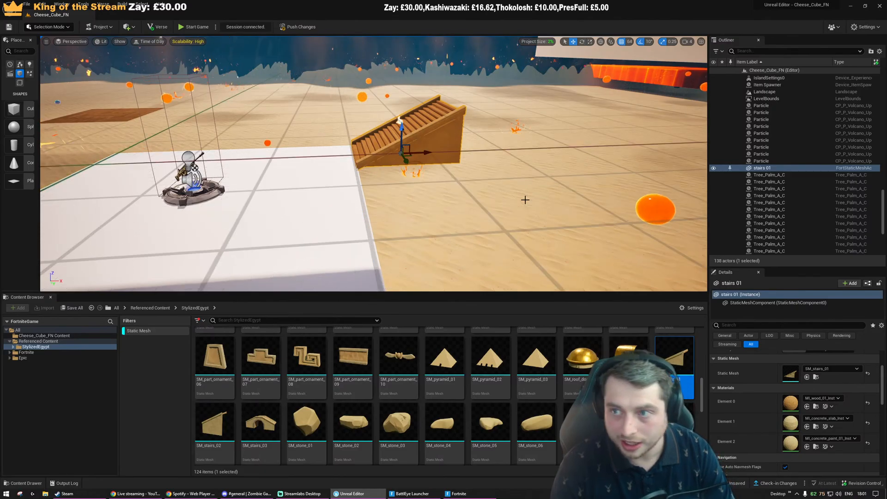
{"action": "right_click_drag", "start_coordinate": [459, 184], "coordinate": [551, 201]}
{"action": "key", "text": "ctrl+End"}
{"action": "right_click_drag", "start_coordinate": [459, 184], "coordinate": [513, 198]}
{"action": "key", "text": "Escape"}
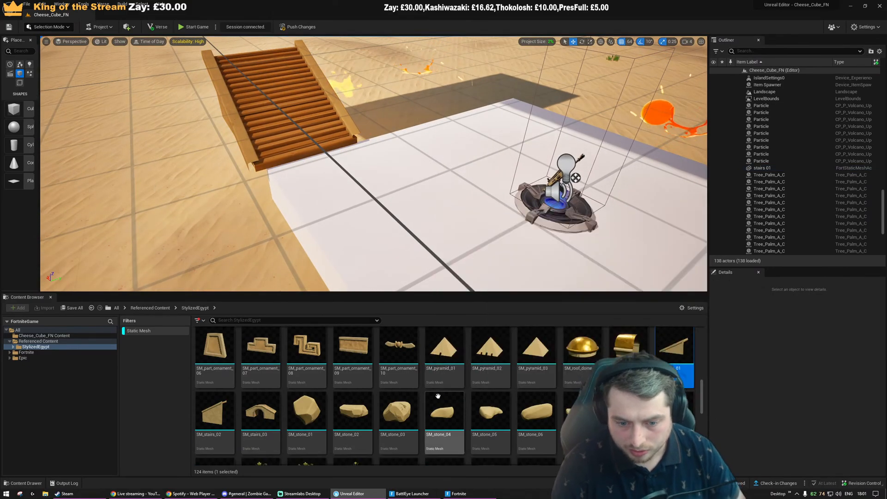
Try out SM_stairs_02 on the white platform and undo its placement
{"action": "scroll", "coordinate": [532, 356], "scroll_direction": "down", "scroll_amount": 1}
{"action": "left_click_drag", "start_coordinate": [215, 411], "coordinate": [377, 165]}
{"action": "key", "text": "ctrl+z"}
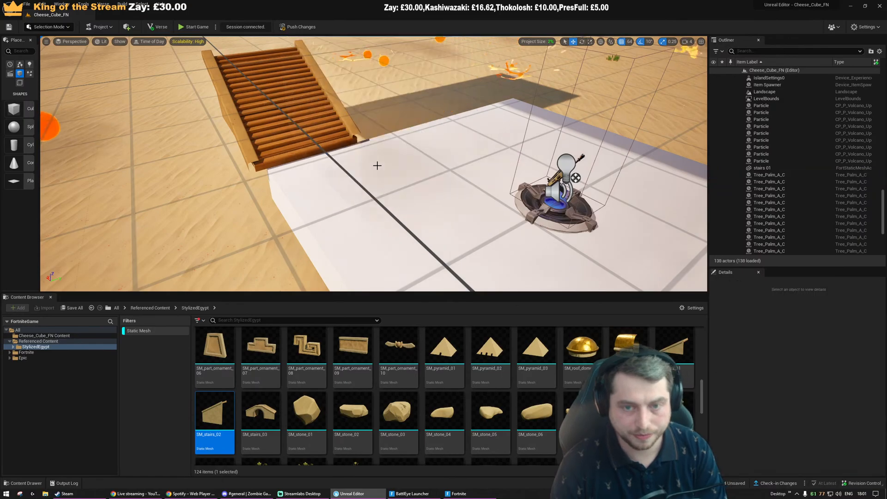
{"action": "left_click", "coordinate": [308, 149]}
{"action": "key", "text": "Escape"}
Look through the StylizedEgypt wall, ornament and floor meshes and place an SM_floor_01 tile on the white platform beside the stairs
{"action": "scroll", "coordinate": [492, 383], "scroll_direction": "down", "scroll_amount": 12}
{"action": "scroll", "coordinate": [509, 377], "scroll_direction": "down", "scroll_amount": 5}
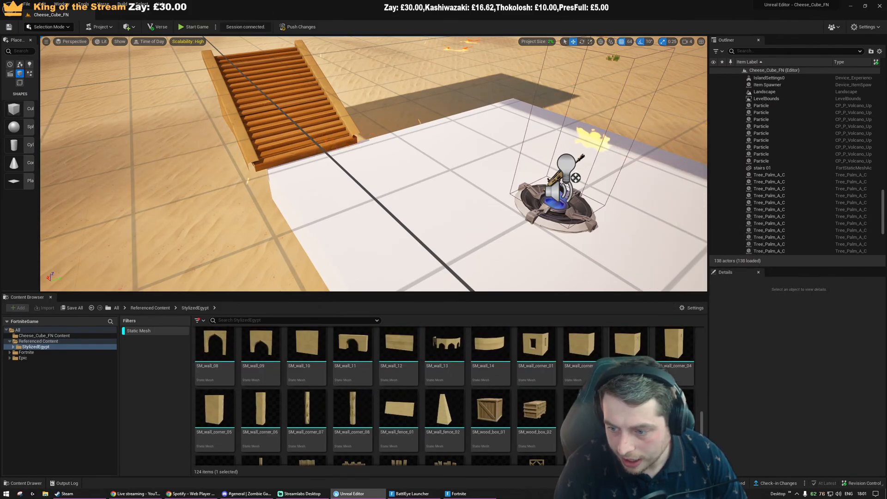
{"action": "scroll", "coordinate": [326, 421], "scroll_direction": "up", "scroll_amount": 2}
{"action": "scroll", "coordinate": [351, 418], "scroll_direction": "down", "scroll_amount": 8}
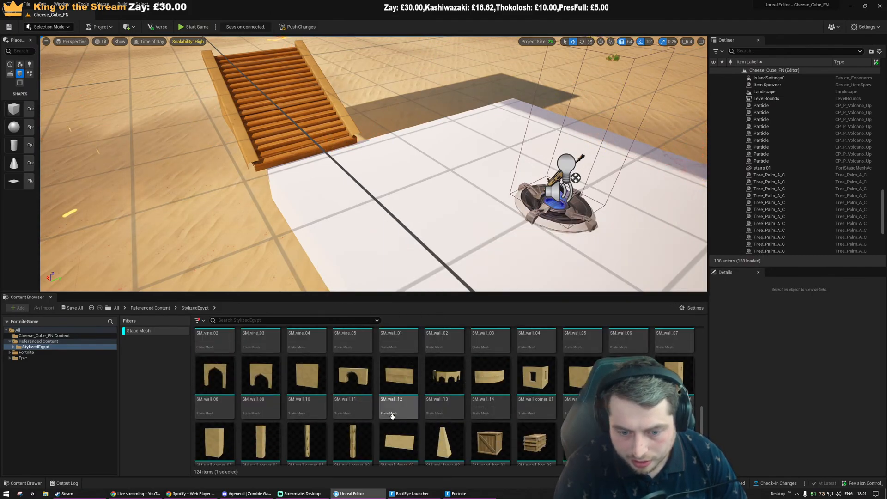
{"action": "scroll", "coordinate": [417, 411], "scroll_direction": "up", "scroll_amount": 1}
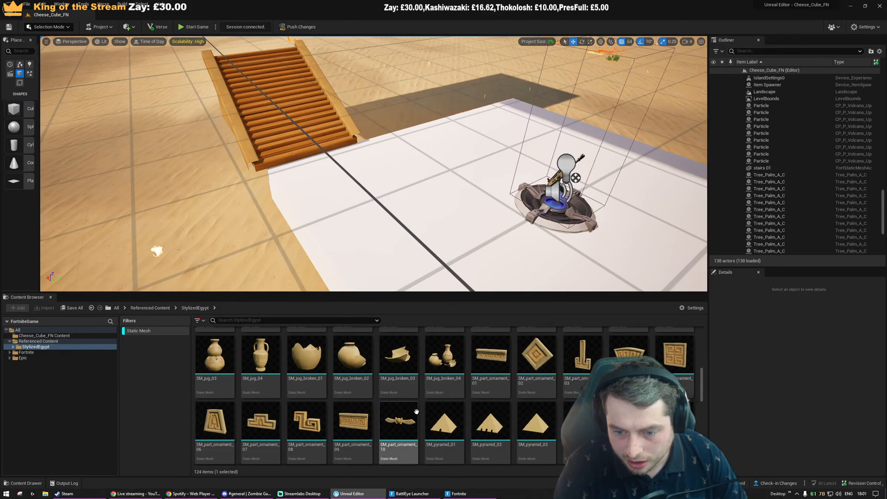
{"action": "scroll", "coordinate": [416, 411], "scroll_direction": "up", "scroll_amount": 2}
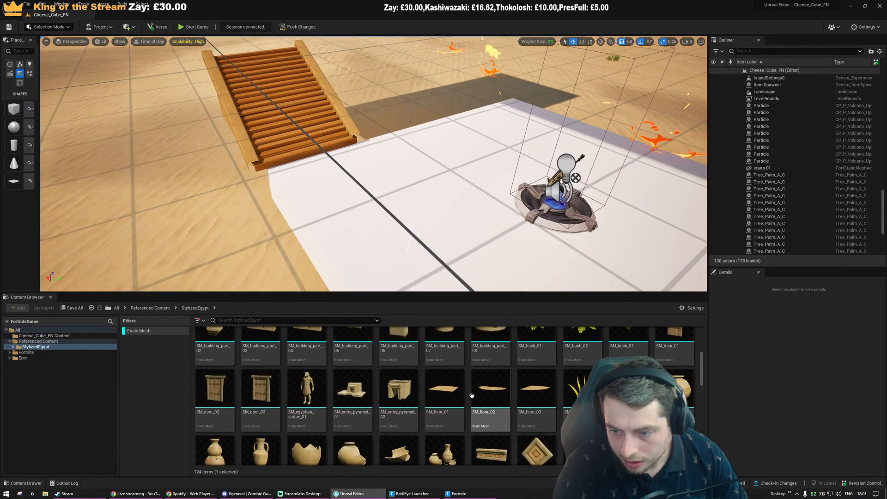
{"action": "left_click_drag", "start_coordinate": [448, 388], "coordinate": [483, 193]}
{"action": "key", "text": "d"}
{"action": "right_click_drag", "start_coordinate": [483, 193], "coordinate": [412, 192]}
{"action": "key", "text": "a"}
Line up the new floor tile with the white platform's corner at the stairs, undoing the trial adjustments
{"action": "key", "text": "r"}
{"action": "left_click_drag", "start_coordinate": [573, 252], "coordinate": [503, 251]}
{"action": "key", "text": "w"}
{"action": "key", "text": "ctrl+z"}
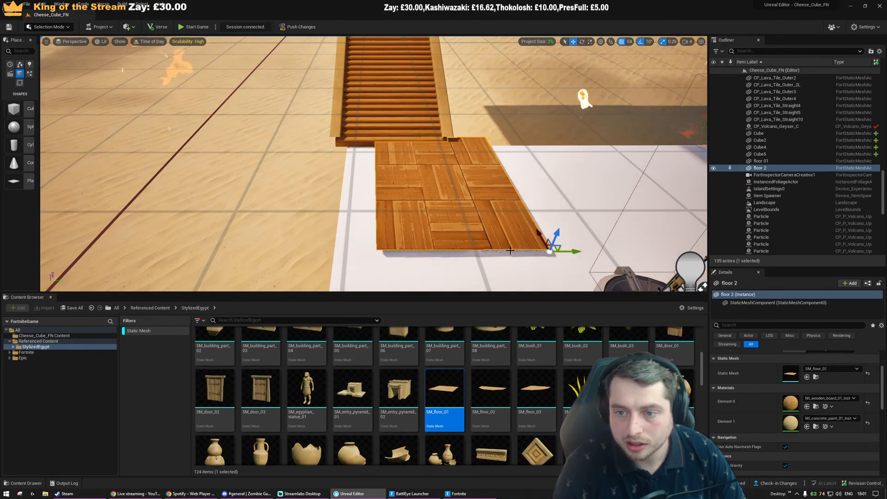
{"action": "key", "text": "ctrl+z"}
{"action": "right_click_drag", "start_coordinate": [478, 174], "coordinate": [541, 172]}
{"action": "key", "text": "Escape"}
Try SM_building_border_05 along the outer edge of the platform's floor tile and shift it outward
{"action": "scroll", "coordinate": [485, 389], "scroll_direction": "up", "scroll_amount": 3}
{"action": "scroll", "coordinate": [485, 389], "scroll_direction": "up", "scroll_amount": 2}
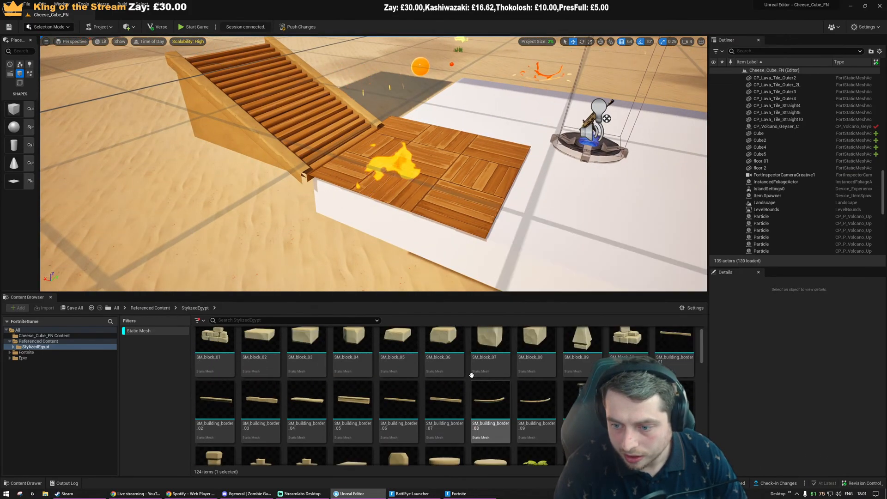
{"action": "left_click_drag", "start_coordinate": [353, 411], "coordinate": [364, 182]}
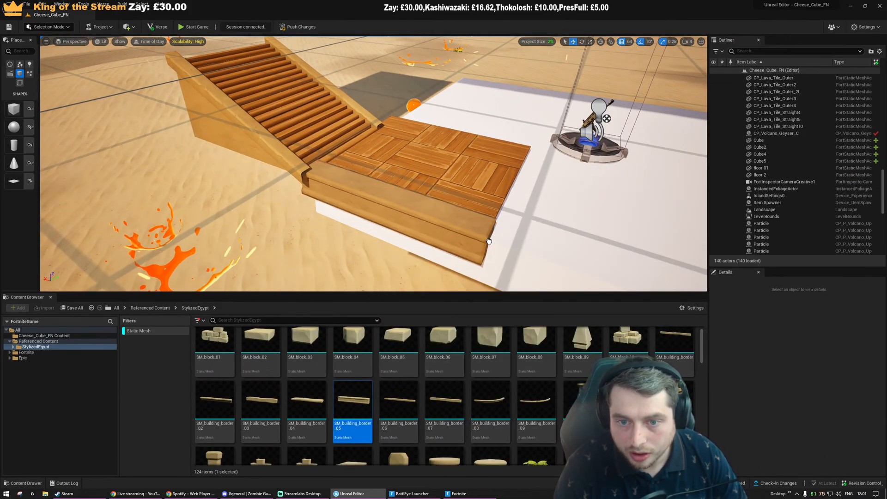
{"action": "left_click_drag", "start_coordinate": [489, 240], "coordinate": [485, 229]}
{"action": "right_click_drag", "start_coordinate": [485, 229], "coordinate": [540, 224]}
{"action": "left_click_drag", "start_coordinate": [499, 230], "coordinate": [473, 233]}
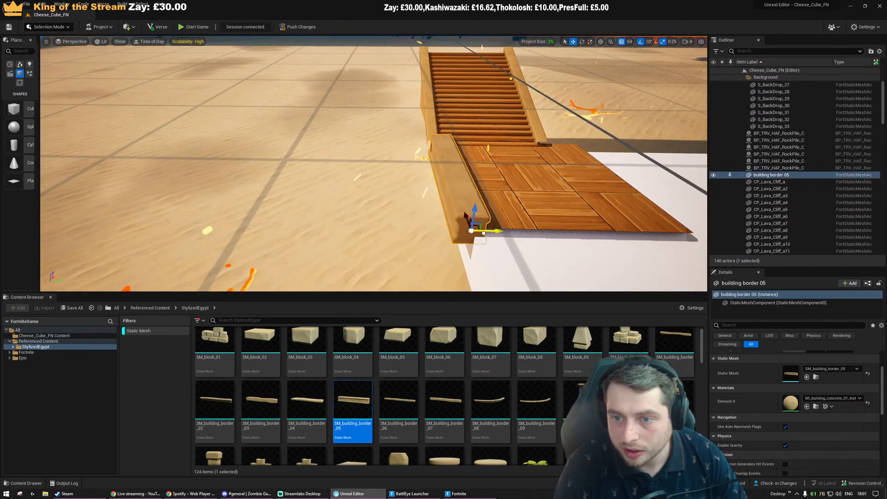
{"action": "key", "text": "Escape"}
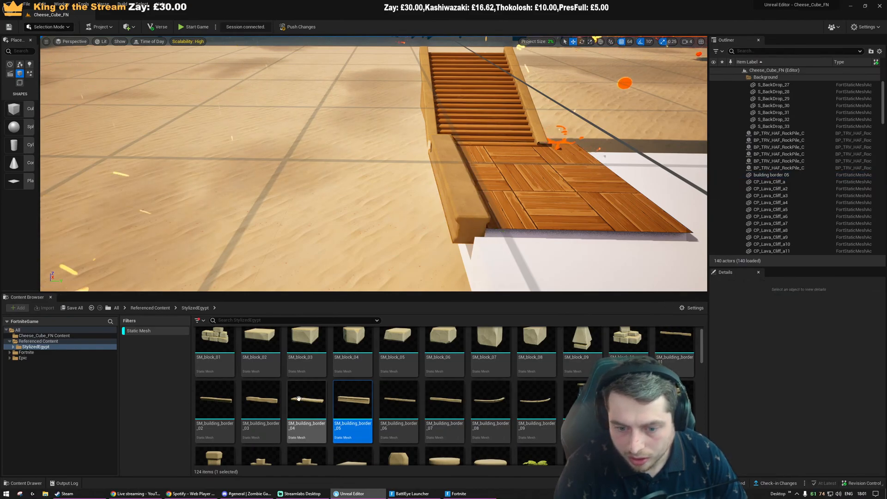
Replace building border 05 with SM_building_border_02 along the same edge of the floor tile
{"action": "left_click", "coordinate": [233, 407]}
{"action": "left_click_drag", "start_coordinate": [532, 216], "coordinate": [479, 214]}
{"action": "left_click", "coordinate": [453, 175]}
{"action": "key", "text": "Delete"}
{"action": "left_click", "coordinate": [530, 200]}
{"action": "right_click_drag", "start_coordinate": [481, 212], "coordinate": [515, 174]}
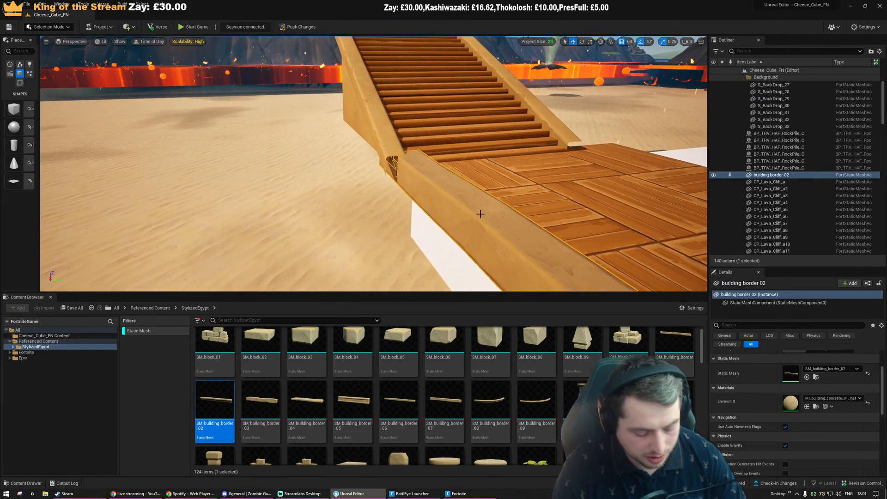
Turn building border 02 around to point the opposite way and slide its end up against the stairs
{"action": "key", "text": "alt+j"}
{"action": "key", "text": "f"}
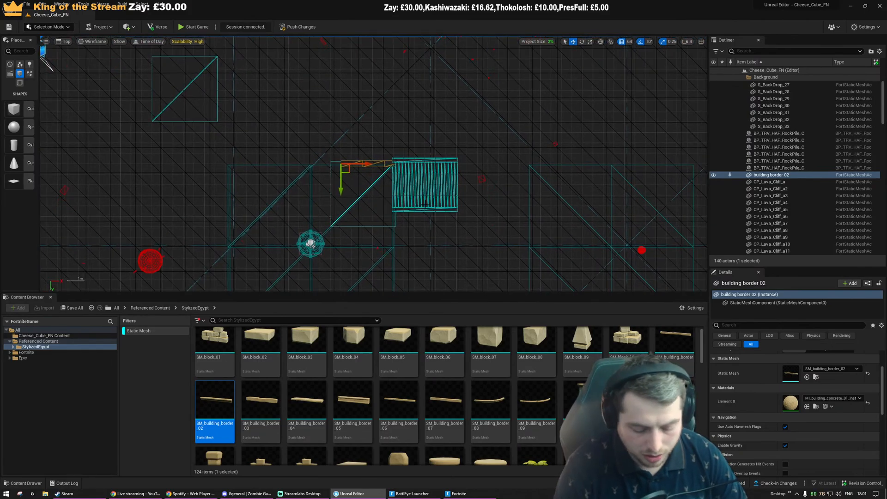
{"action": "scroll", "coordinate": [307, 212], "scroll_direction": "up", "scroll_amount": 5}
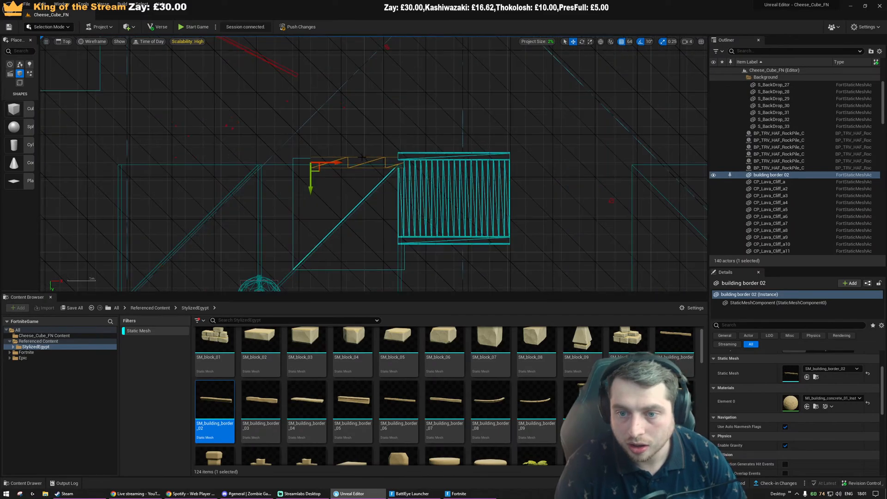
{"action": "key", "text": "e"}
{"action": "key", "text": "alt+g"}
{"action": "right_click_drag", "start_coordinate": [307, 185], "coordinate": [328, 178]}
{"action": "key", "text": "w"}
{"action": "left_click_drag", "start_coordinate": [316, 176], "coordinate": [319, 147]}
{"action": "right_click_drag", "start_coordinate": [319, 147], "coordinate": [323, 169]}
{"action": "key", "text": "e"}
{"action": "left_click_drag", "start_coordinate": [324, 170], "coordinate": [410, 167]}
{"action": "key", "text": "alt+j"}
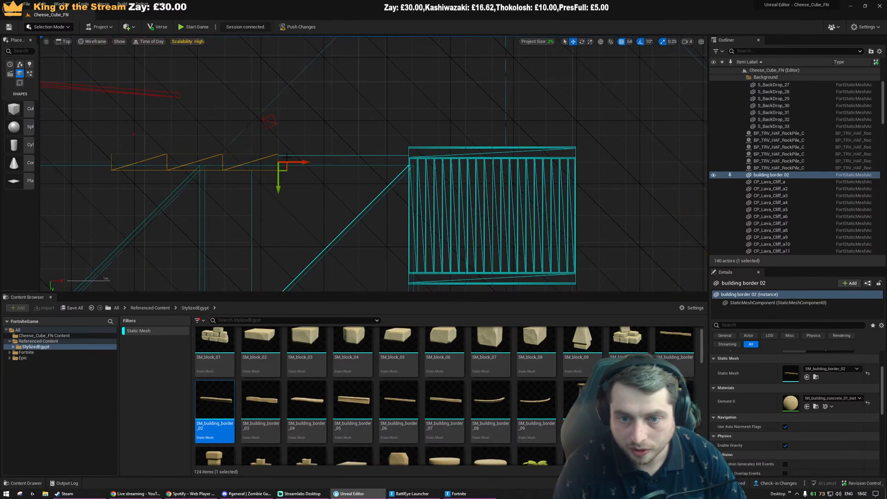
{"action": "scroll", "coordinate": [383, 171], "scroll_direction": "up", "scroll_amount": 2}
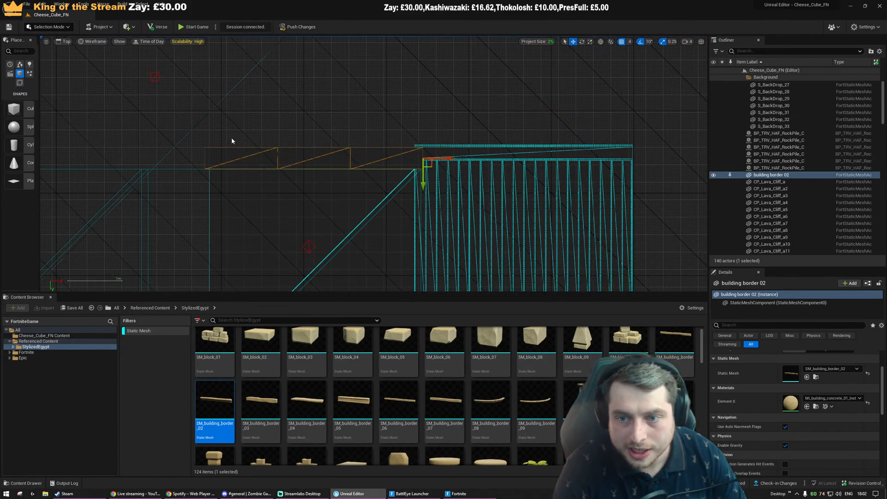
Measure the length of building border 02 in the top view
{"action": "left_click", "coordinate": [212, 140]}
{"action": "middle_click_drag", "start_coordinate": [207, 146], "coordinate": [371, 148]}
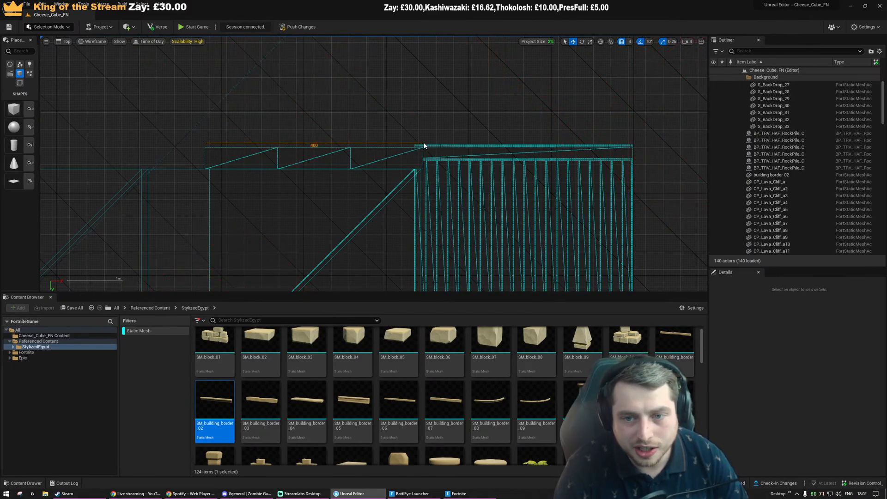
{"action": "scroll", "coordinate": [416, 134], "scroll_direction": "down", "scroll_amount": 2}
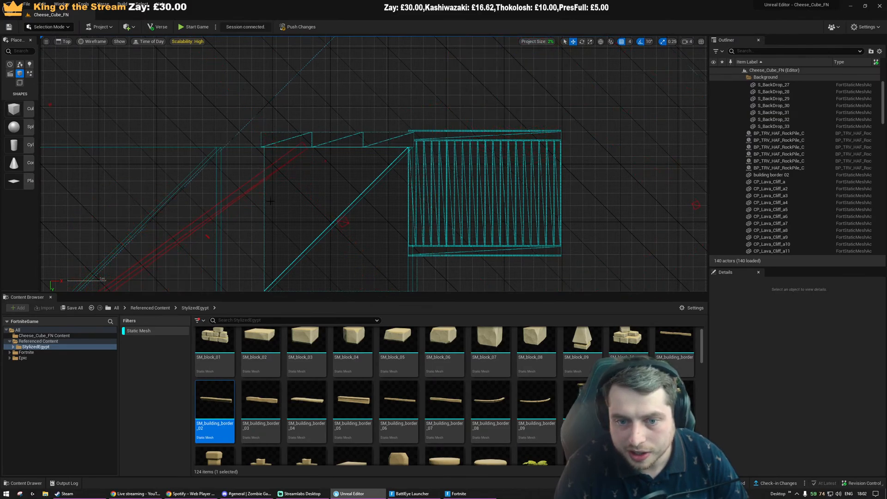
{"action": "middle_click_drag", "start_coordinate": [407, 196], "coordinate": [417, 194]}
Shift building border 02 inward over the platform's edge, checking its position in the top view
{"action": "key", "text": "alt+g"}
{"action": "right_click_drag", "start_coordinate": [381, 196], "coordinate": [385, 201]}
{"action": "left_click", "coordinate": [327, 180]}
{"action": "left_click_drag", "start_coordinate": [343, 142], "coordinate": [365, 185]}
{"action": "key", "text": "alt+j"}
{"action": "scroll", "coordinate": [383, 133], "scroll_direction": "up", "scroll_amount": 3}
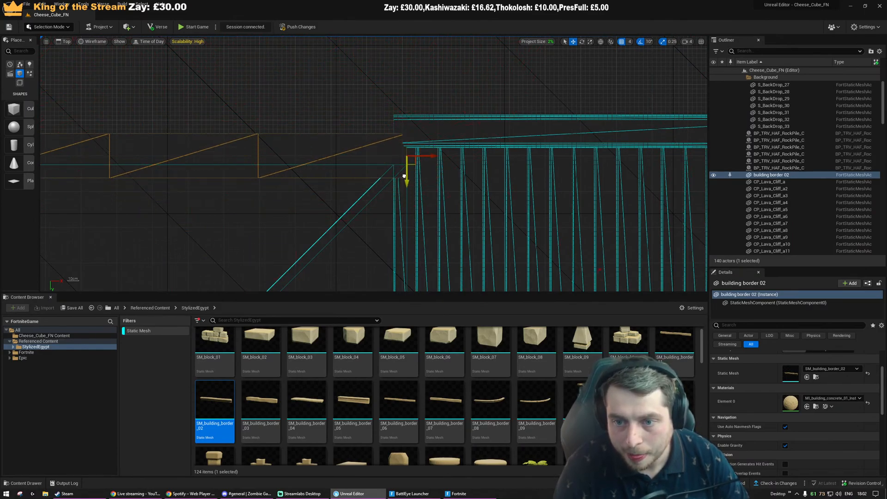
Place SM_block_03 on the platform at the opposite side of the staircase from the border
{"action": "key", "text": "alt+g"}
{"action": "right_click_drag", "start_coordinate": [403, 161], "coordinate": [449, 187]}
{"action": "key", "text": "w"}
{"action": "key", "text": "Escape"}
Try duplicating the platform's floor tile sideways and copying both tiles across the platform, then undo the copies
{"action": "left_click", "coordinate": [384, 147]}
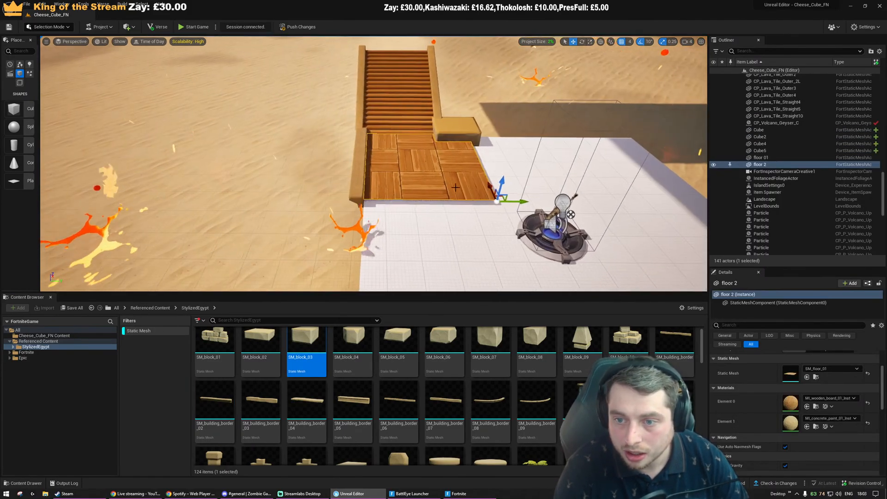
{"action": "left_click_drag", "start_coordinate": [513, 201], "coordinate": [668, 202], "text": "alt"}
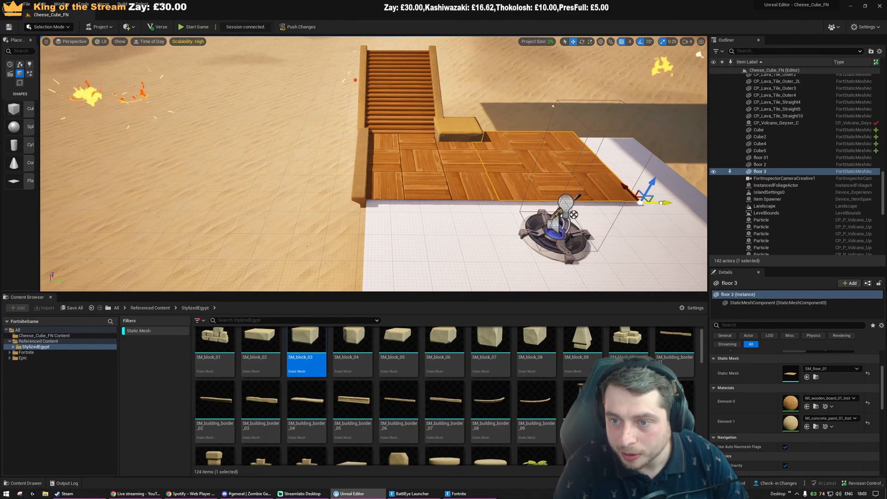
{"action": "scroll", "coordinate": [663, 202], "scroll_direction": "down", "scroll_amount": 4}
{"action": "scroll", "coordinate": [663, 203], "scroll_direction": "up", "scroll_amount": 2}
{"action": "left_click", "coordinate": [458, 173], "text": "ctrl"}
{"action": "right_click_drag", "start_coordinate": [458, 173], "coordinate": [552, 178]}
{"action": "left_click_drag", "start_coordinate": [305, 182], "coordinate": [440, 222], "text": "alt"}
{"action": "key", "text": "bracketright"}
{"action": "key", "text": "bracketright"}
{"action": "key", "text": "ctrl+z"}
{"action": "key", "text": "ctrl+z"}
{"action": "key", "text": "ctrl+z"}
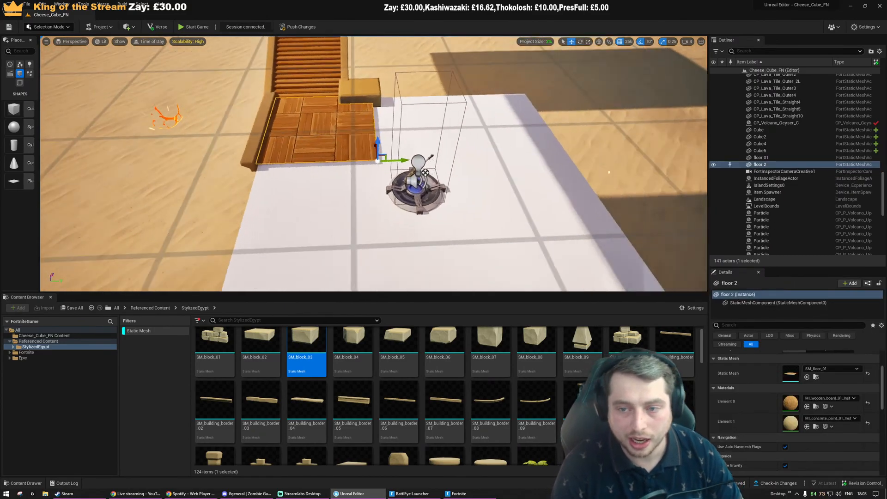
Duplicate the platform's floor tile sideways and fit the copy flush beside it with a finer position snap
{"action": "mouse_move", "coordinate": [365, 155]}
{"action": "right_mouse_down"}
{"action": "mouse_move", "coordinate": [370, 134]}
{"action": "mouse_move", "coordinate": [365, 155]}
{"action": "right_mouse_up"}
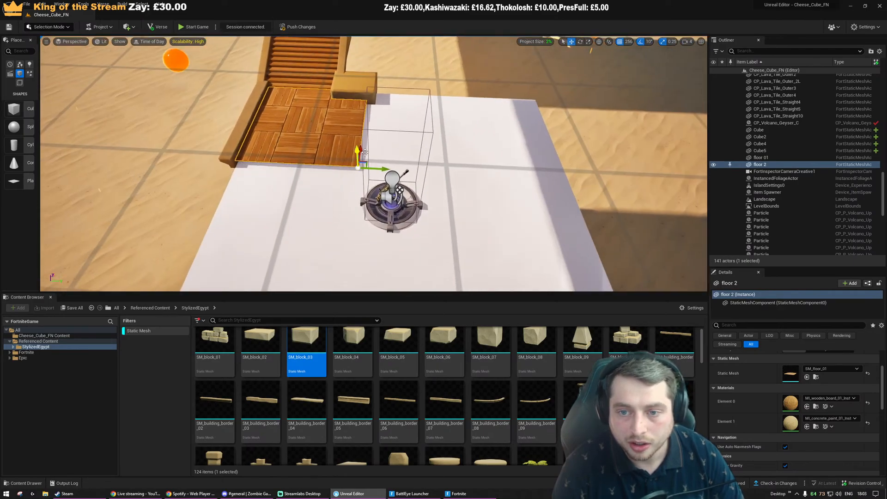
{"action": "left_click_drag", "start_coordinate": [376, 168], "coordinate": [530, 171], "text": "alt"}
{"action": "key", "text": "bracketleft"}
{"action": "key", "text": "bracketleft"}
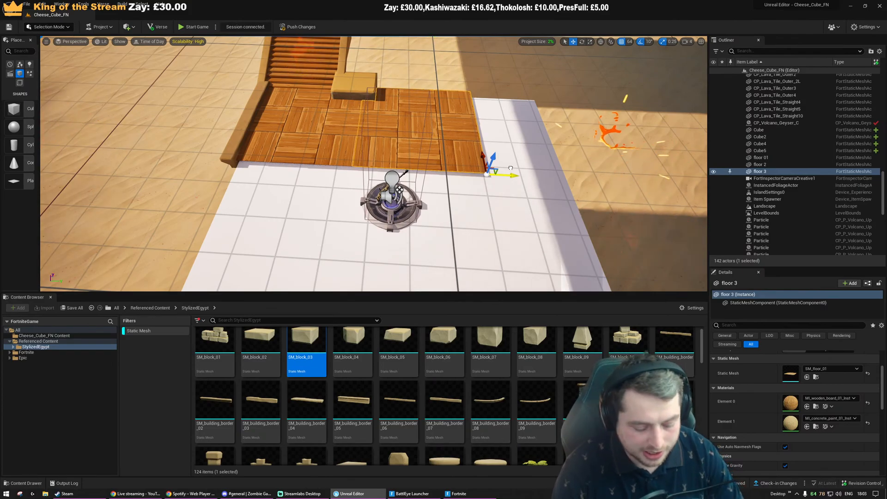
{"action": "key", "text": "bracketleft"}
{"action": "left_click_drag", "start_coordinate": [511, 168], "coordinate": [517, 168]}
{"action": "right_click_drag", "start_coordinate": [508, 167], "coordinate": [509, 168]}
Duplicate both floor tiles together onto the uncovered half of the white platform
{"action": "right_click_drag", "start_coordinate": [322, 168], "coordinate": [322, 168]}
{"action": "left_click", "coordinate": [322, 168], "text": "ctrl"}
{"action": "left_click_drag", "start_coordinate": [341, 156], "coordinate": [458, 186], "text": "alt"}
{"action": "key", "text": "Escape"}
Select the building border 02 piece by the staircase and show it close up in the top wireframe view
{"action": "mouse_move", "coordinate": [466, 162]}
{"action": "right_mouse_down"}
{"action": "mouse_move", "coordinate": [518, 157]}
{"action": "mouse_move", "coordinate": [444, 148]}
{"action": "mouse_move", "coordinate": [476, 147]}
{"action": "mouse_move", "coordinate": [469, 152]}
{"action": "right_mouse_up"}
{"action": "left_click", "coordinate": [370, 147]}
{"action": "right_click_drag", "start_coordinate": [370, 147], "coordinate": [416, 155]}
{"action": "key", "text": "alt+j"}
{"action": "scroll", "coordinate": [372, 147], "scroll_direction": "up", "scroll_amount": 3}
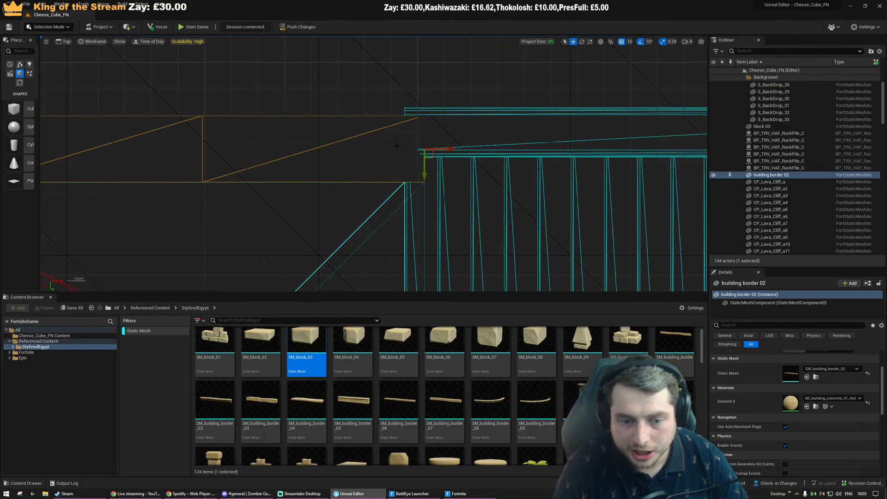
Open the Fab asset library, list all its packs and widen the library panel over the viewport
{"action": "left_click", "coordinate": [80, 4]}
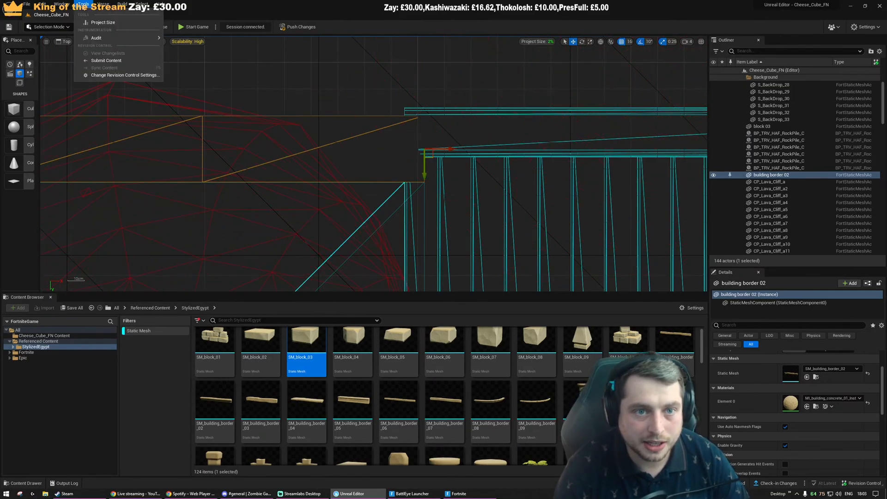
{"action": "mouse_move", "coordinate": [61, 4]}
{"action": "left_click", "coordinate": [98, 114]}
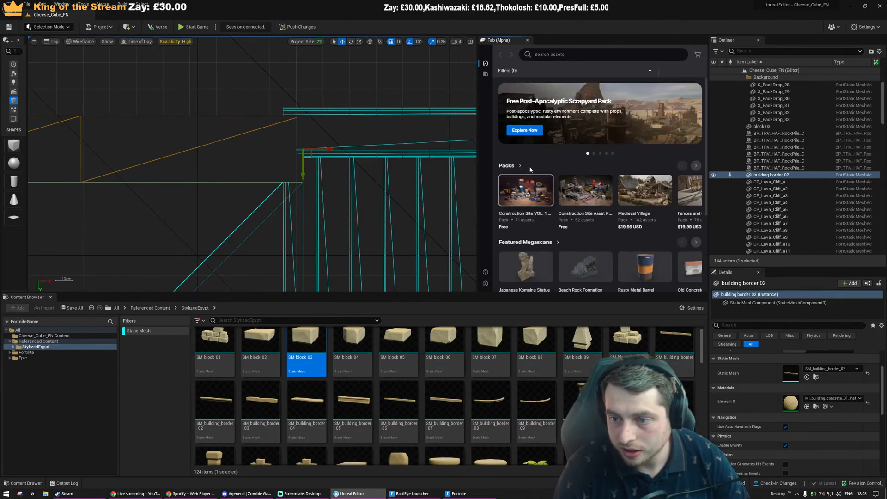
{"action": "left_click", "coordinate": [506, 166]}
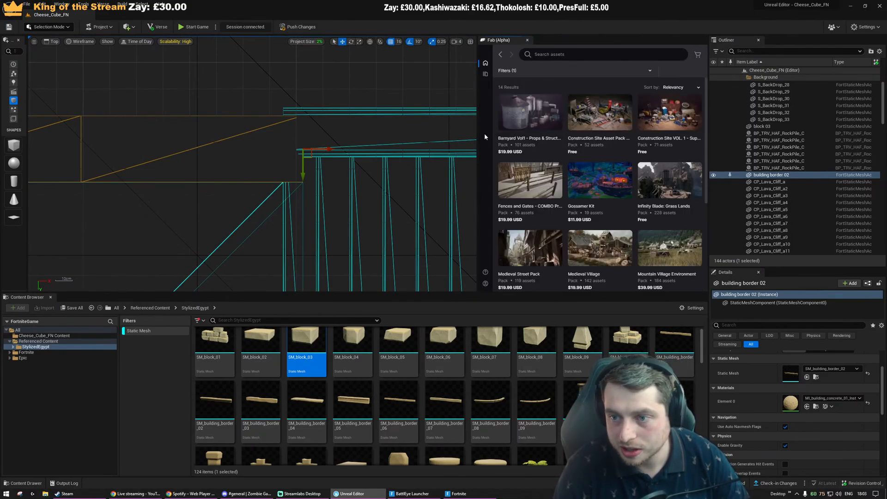
{"action": "left_click_drag", "start_coordinate": [478, 120], "coordinate": [210, 121]}
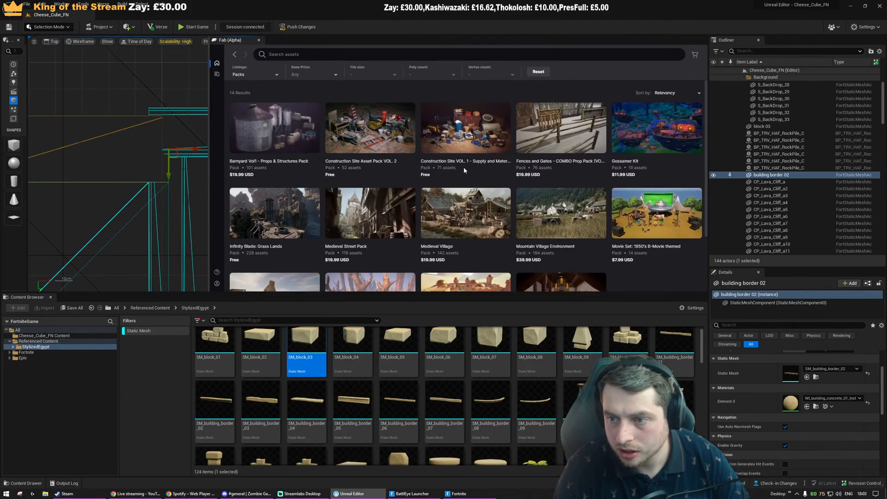
{"action": "scroll", "coordinate": [577, 240], "scroll_direction": "down", "scroll_amount": 2}
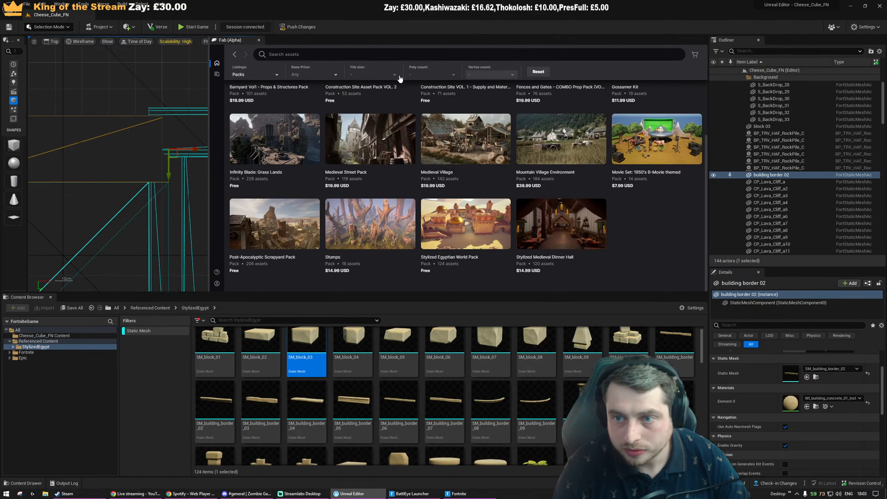
Filter the packs by base price, showing the Free ones first and the Premium ones after that
{"action": "left_click", "coordinate": [309, 74]}
{"action": "left_click", "coordinate": [303, 86]}
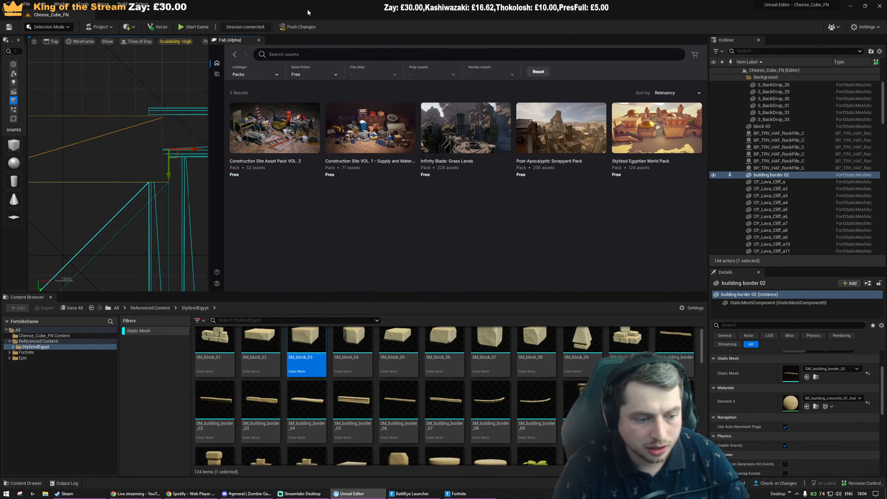
{"action": "left_click", "coordinate": [312, 75]}
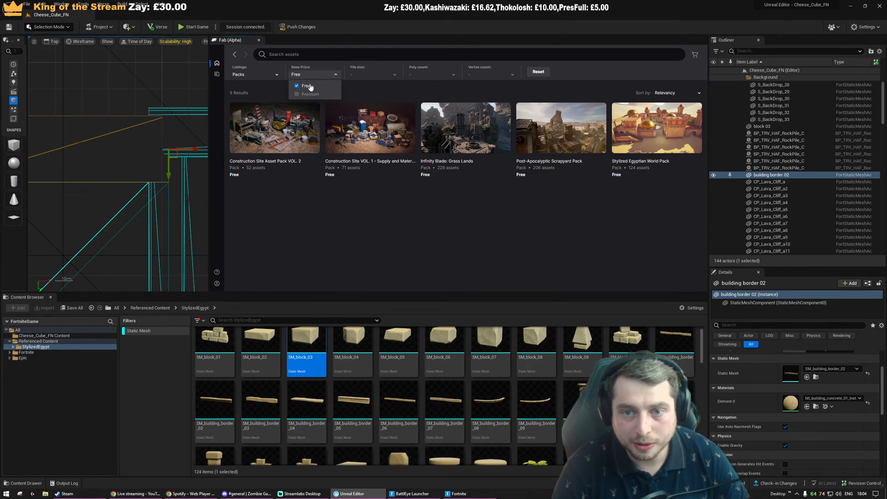
{"action": "left_click", "coordinate": [309, 94]}
{"action": "left_click", "coordinate": [305, 85]}
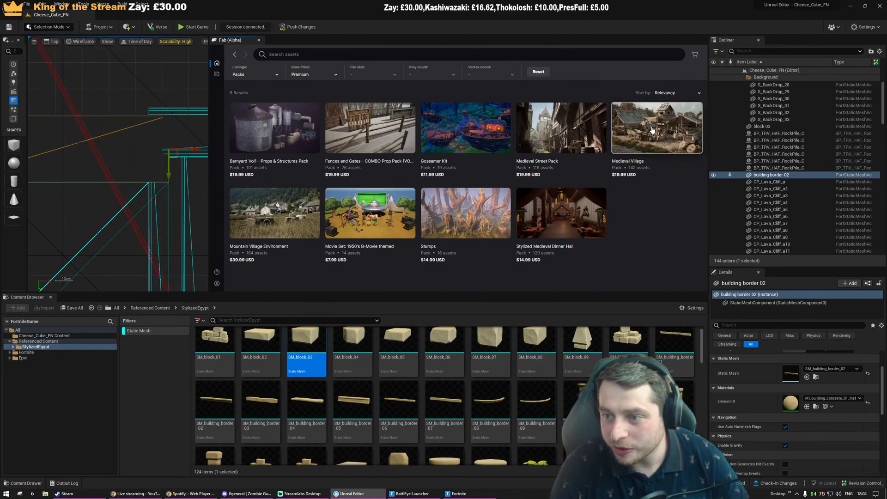
Examine the Medieval Street Pack's contents and the note on using referenced and modifiable Unreal assets
{"action": "left_click", "coordinate": [565, 135]}
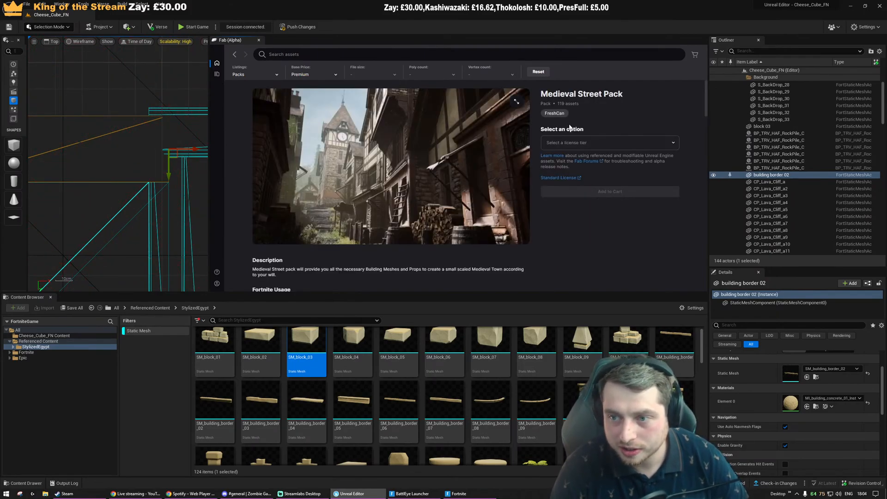
{"action": "scroll", "coordinate": [504, 115], "scroll_direction": "down", "scroll_amount": 6}
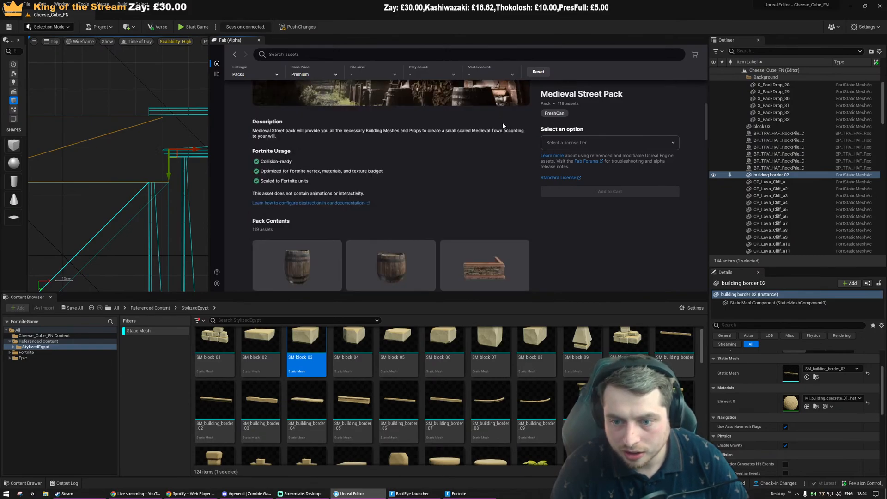
{"action": "scroll", "coordinate": [406, 141], "scroll_direction": "down", "scroll_amount": 8}
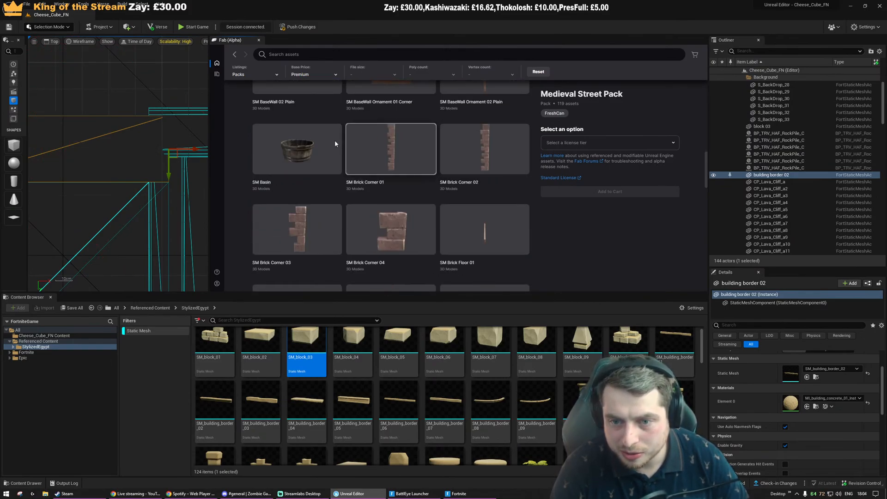
{"action": "scroll", "coordinate": [382, 154], "scroll_direction": "down", "scroll_amount": 3}
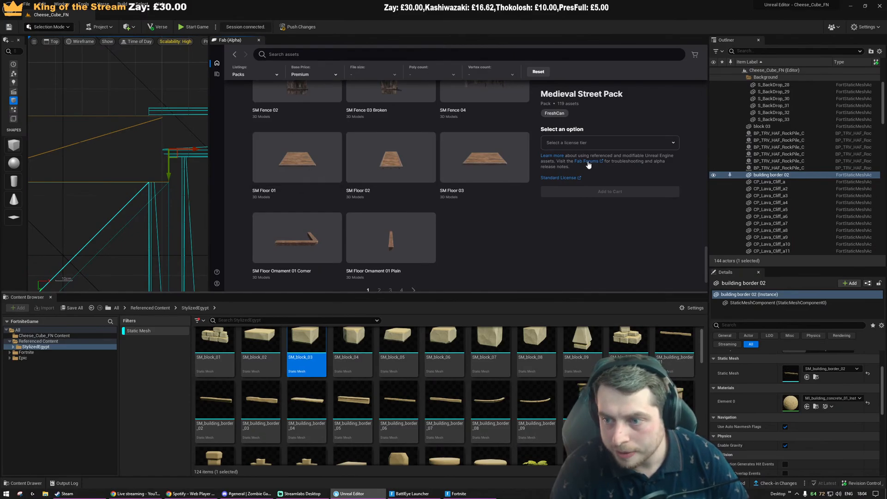
{"action": "left_click", "coordinate": [553, 157]}
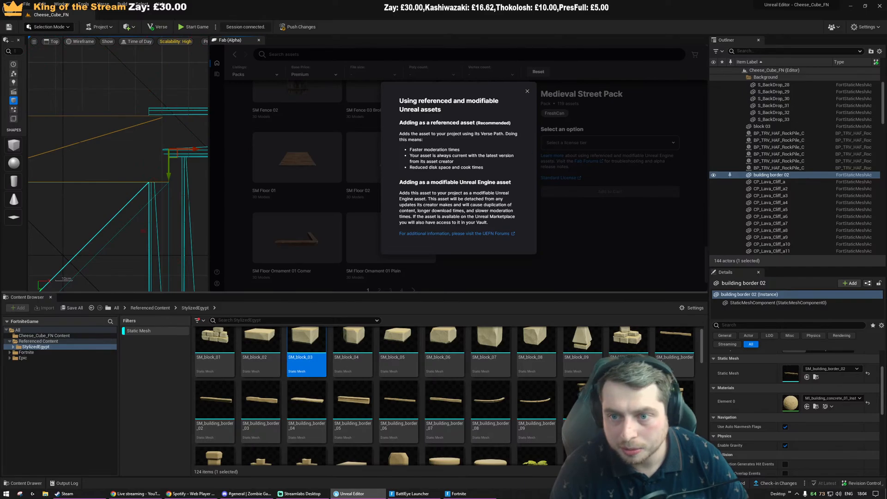
{"action": "left_click", "coordinate": [527, 92]}
Copy the title "Medieval Street Pack" and search the web for it in a new Chrome tab
{"action": "left_click_drag", "start_coordinate": [538, 94], "coordinate": [647, 95]}
{"action": "key", "text": "ctrl+c"}
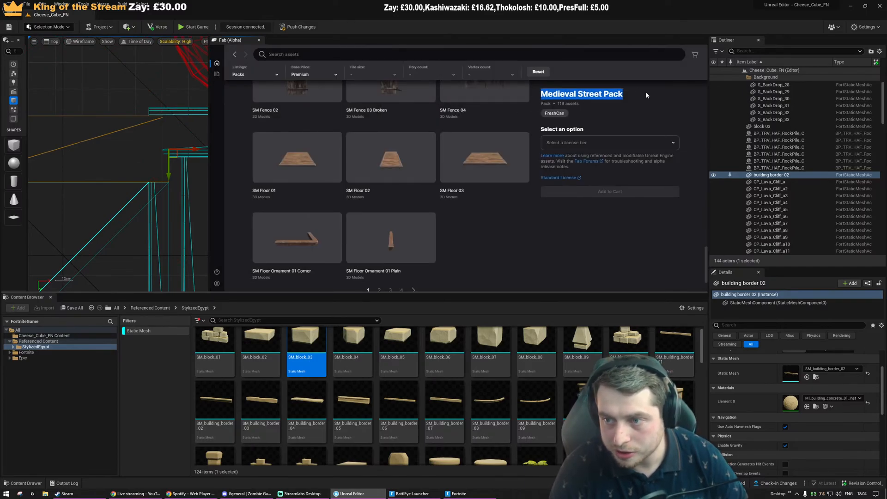
{"action": "left_click", "coordinate": [190, 494]}
{"action": "key", "text": "ctrl+t"}
{"action": "key", "text": "ctrl+v"}
{"action": "key", "text": "Return"}
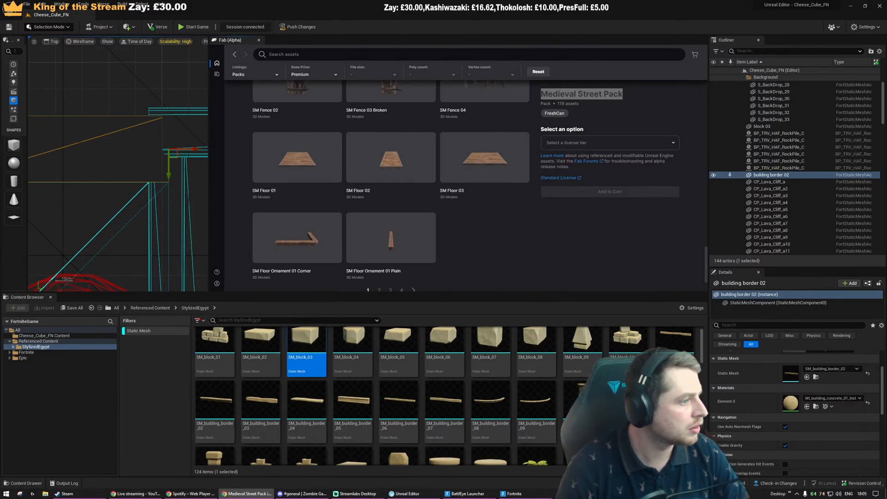
Examine the price, description and technical details of Medieval Street Pack on the Unreal Engine Marketplace page
{"action": "left_click_drag", "start_coordinate": [0, 64], "coordinate": [406, 1]}
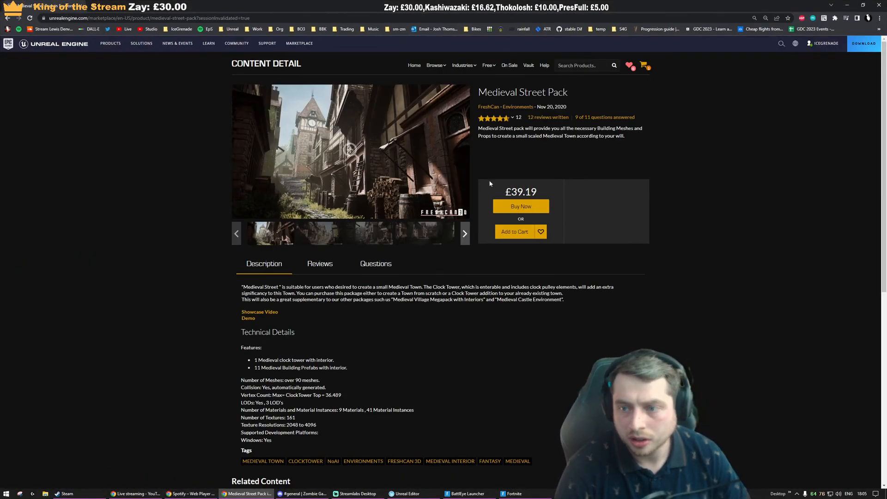
{"action": "left_click_drag", "start_coordinate": [502, 198], "coordinate": [543, 192]}
{"action": "left_click", "coordinate": [375, 356]}
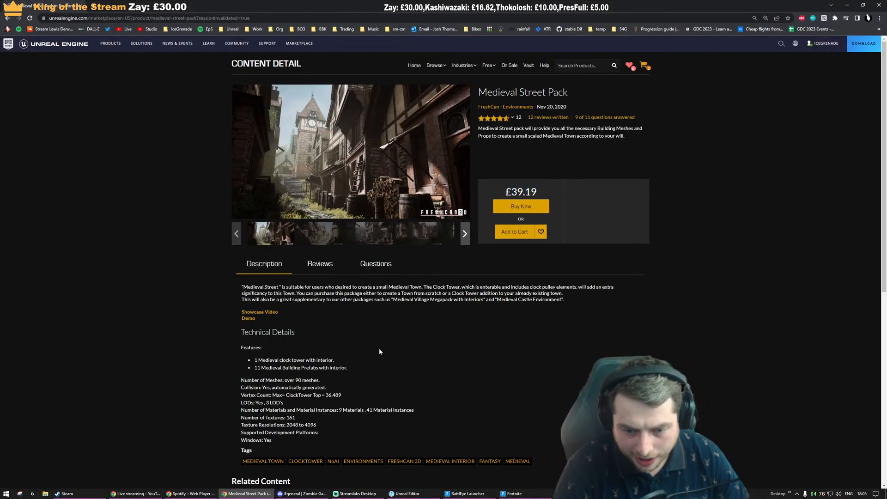
{"action": "scroll", "coordinate": [379, 348], "scroll_direction": "down", "scroll_amount": 3}
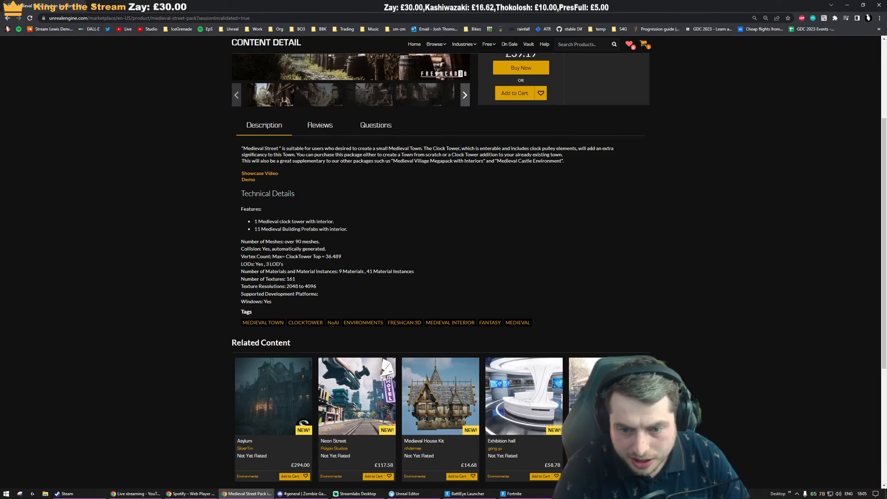
{"action": "scroll", "coordinate": [331, 259], "scroll_direction": "down", "scroll_amount": 2}
{"action": "scroll", "coordinate": [331, 258], "scroll_direction": "up", "scroll_amount": 3}
{"action": "scroll", "coordinate": [331, 258], "scroll_direction": "down", "scroll_amount": 1}
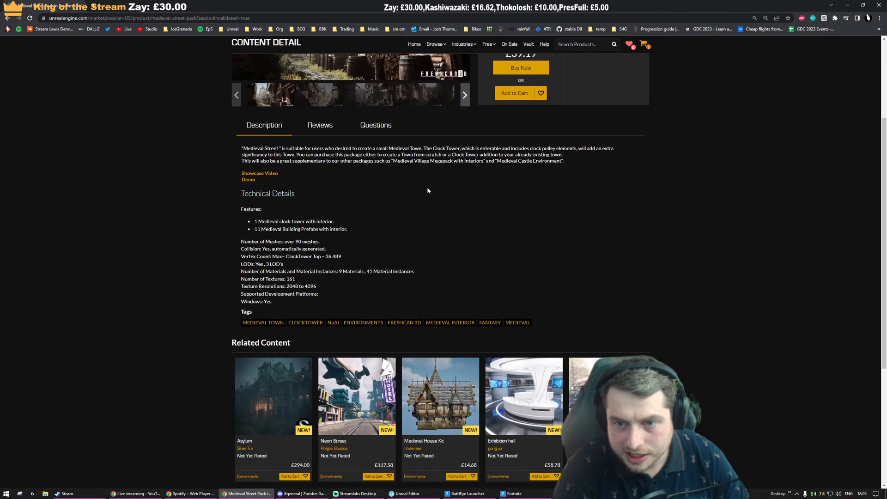
Open the pack's showcase video, skip through several points of it and return to Unreal Editor
{"action": "left_click", "coordinate": [255, 174]}
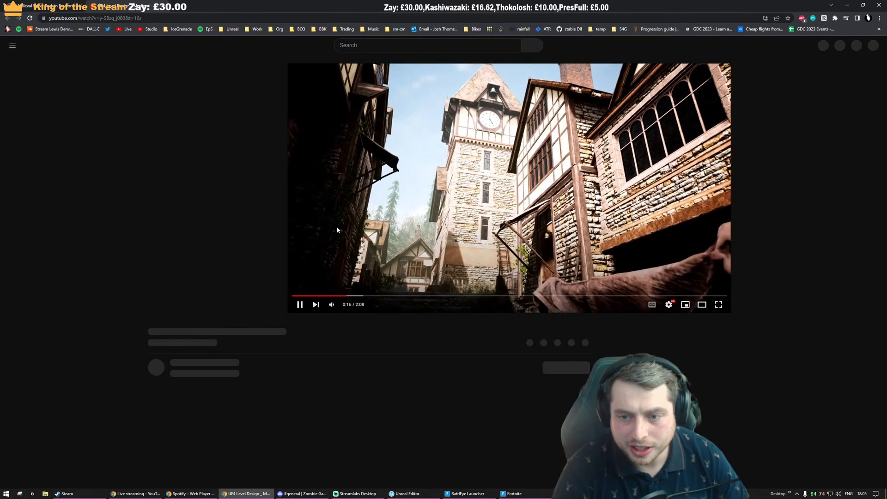
{"action": "left_click", "coordinate": [338, 230]}
{"action": "left_click", "coordinate": [232, 296]}
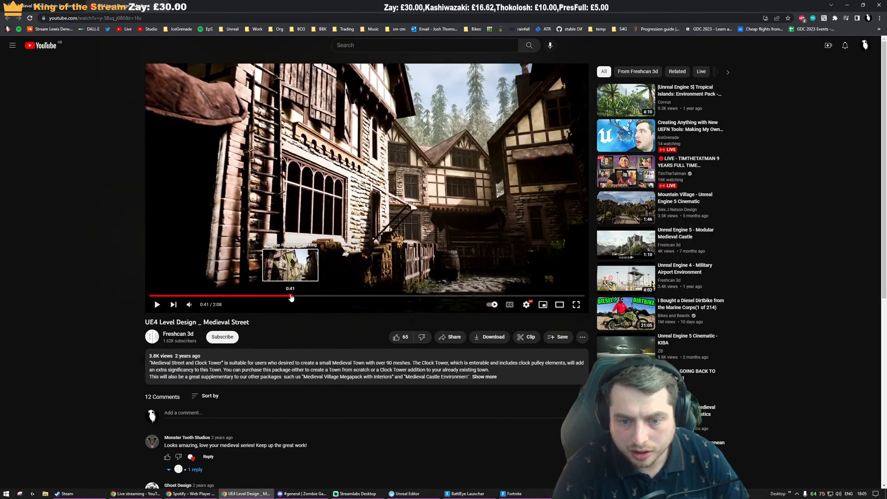
{"action": "left_click", "coordinate": [291, 297]}
{"action": "left_click", "coordinate": [400, 297]}
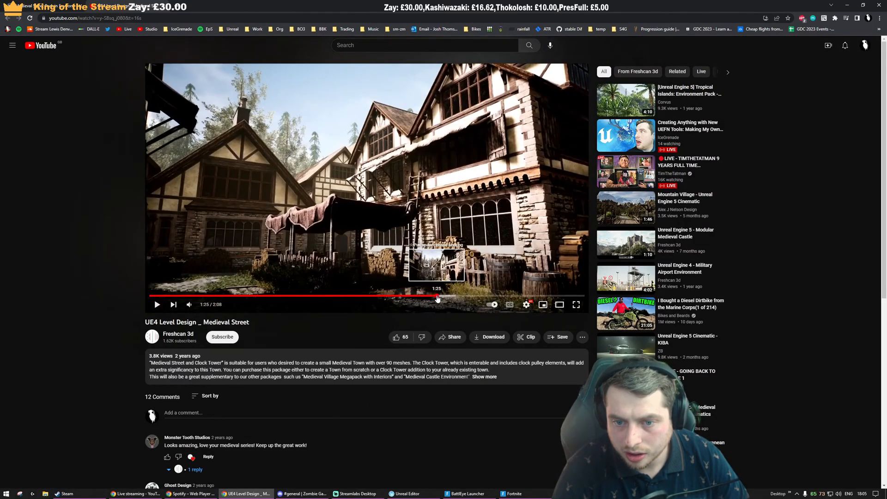
{"action": "left_click", "coordinate": [438, 297]}
{"action": "left_click", "coordinate": [481, 296]}
{"action": "left_click", "coordinate": [515, 297]}
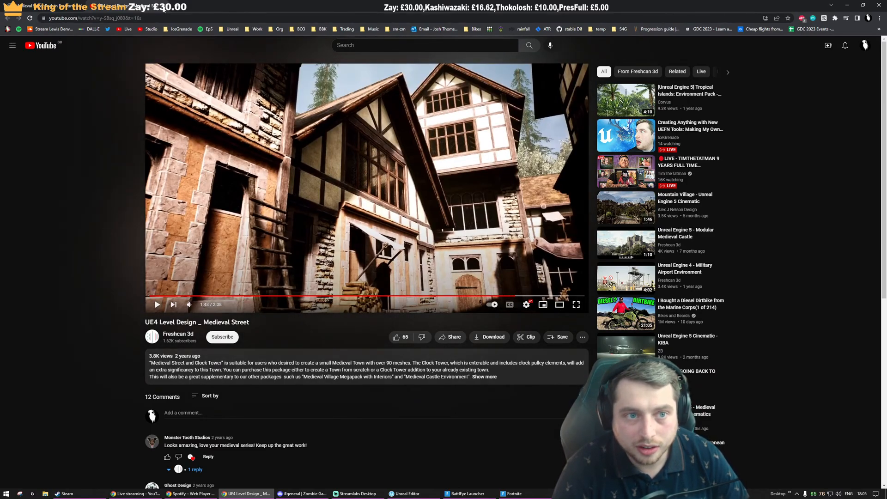
{"action": "left_click", "coordinate": [163, 7]}
{"action": "left_click", "coordinate": [847, 5]}
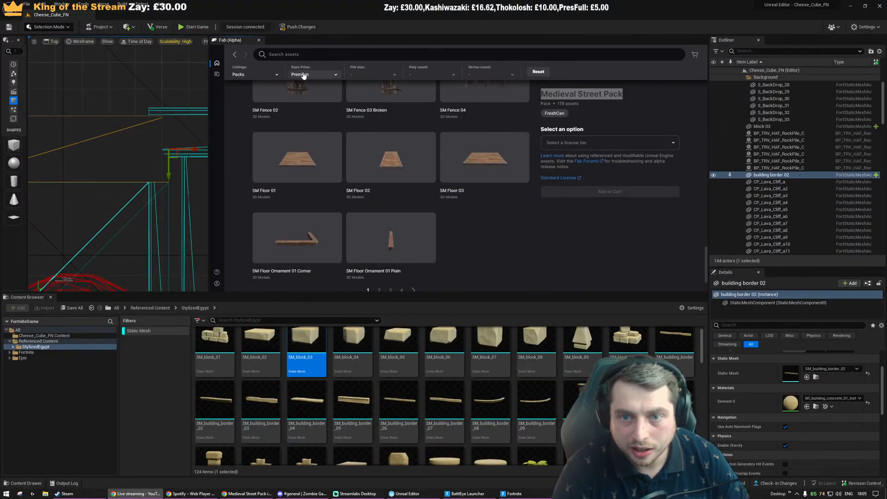
Set the pack list's base price filter to Free only
{"action": "left_click", "coordinate": [315, 74]}
{"action": "left_click", "coordinate": [297, 87]}
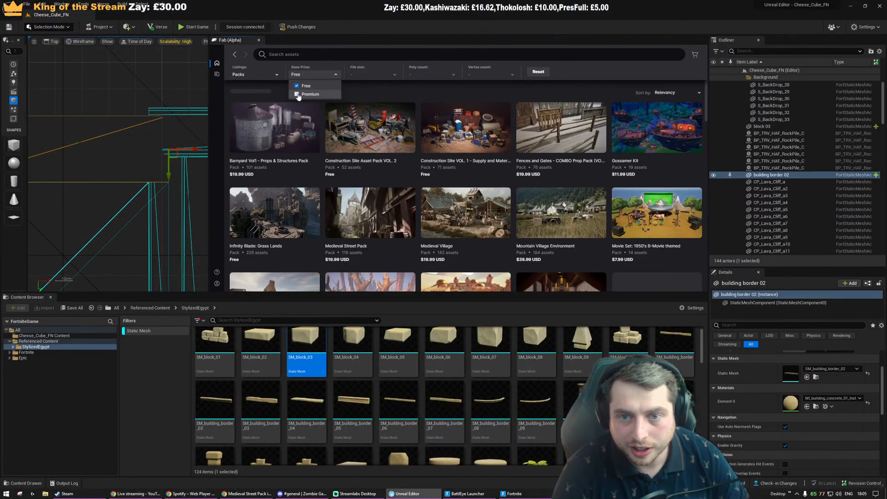
{"action": "left_click", "coordinate": [297, 94]}
Look through the Infinity Blade: Grass Lands pack and add it to the project as a referenced asset, closing Fab
{"action": "left_click", "coordinate": [467, 140]}
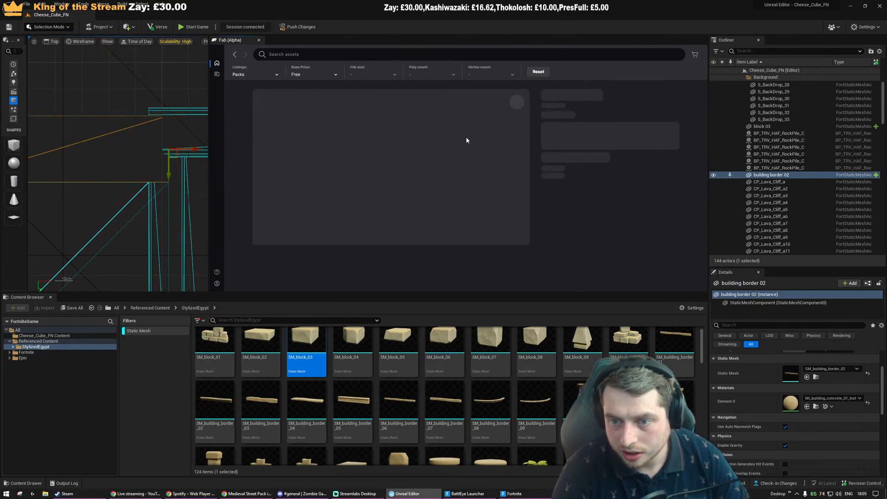
{"action": "scroll", "coordinate": [424, 211], "scroll_direction": "down", "scroll_amount": 15}
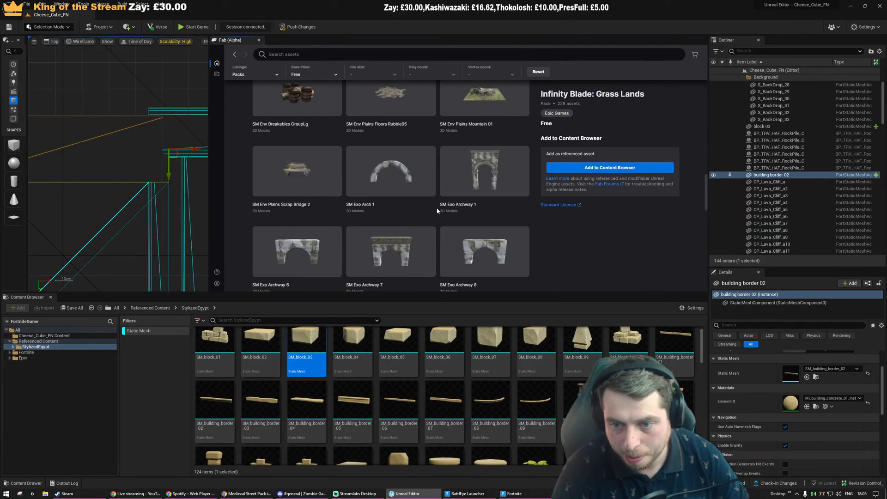
{"action": "scroll", "coordinate": [437, 211], "scroll_direction": "down", "scroll_amount": 5}
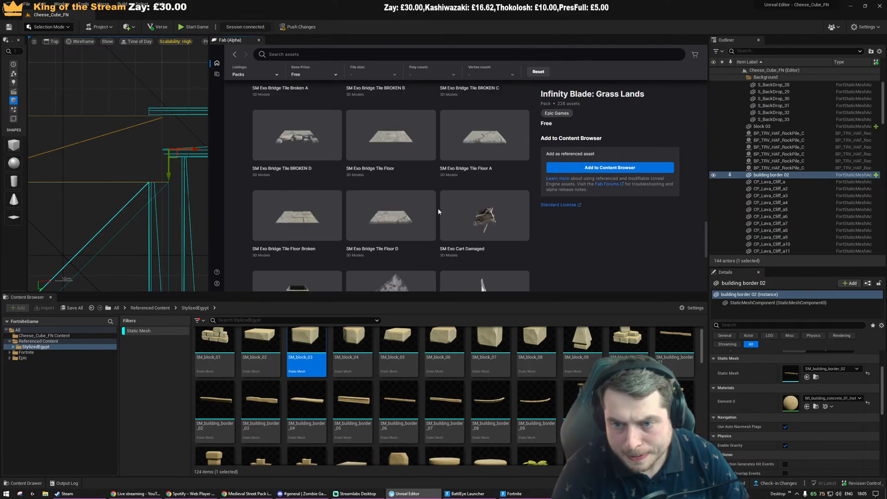
{"action": "scroll", "coordinate": [434, 194], "scroll_direction": "down", "scroll_amount": 4}
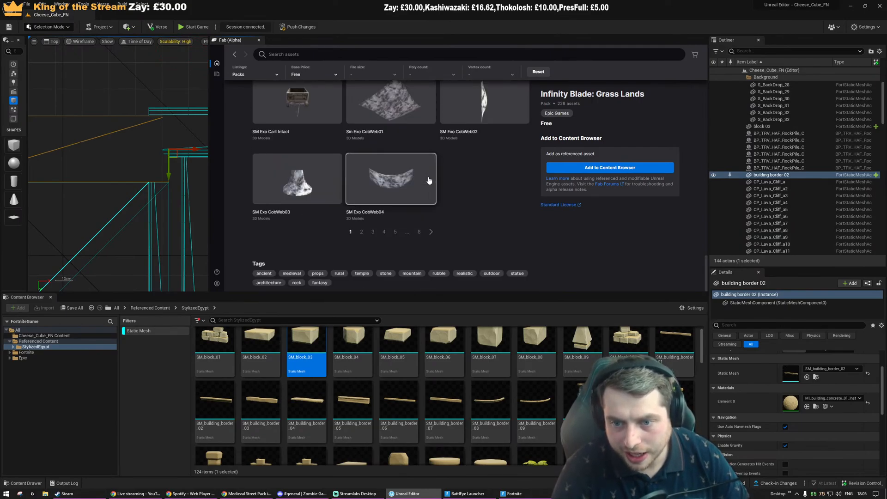
{"action": "left_click", "coordinate": [362, 233]}
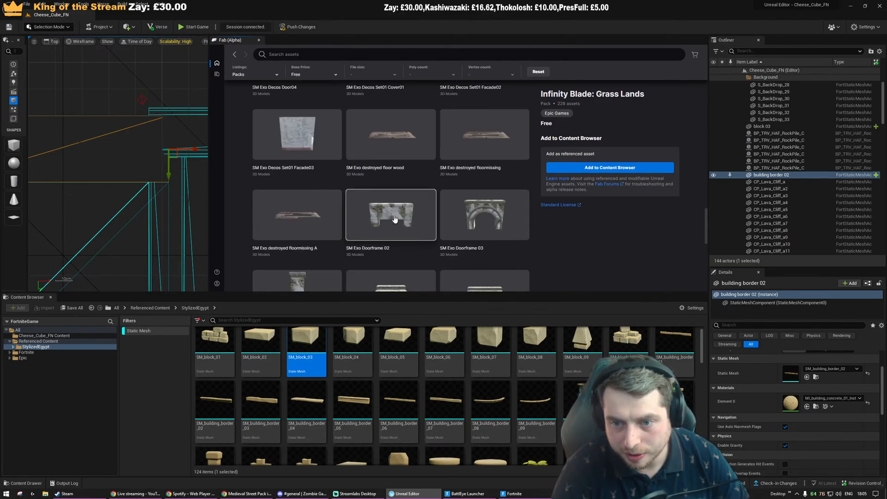
{"action": "scroll", "coordinate": [395, 219], "scroll_direction": "up", "scroll_amount": 4}
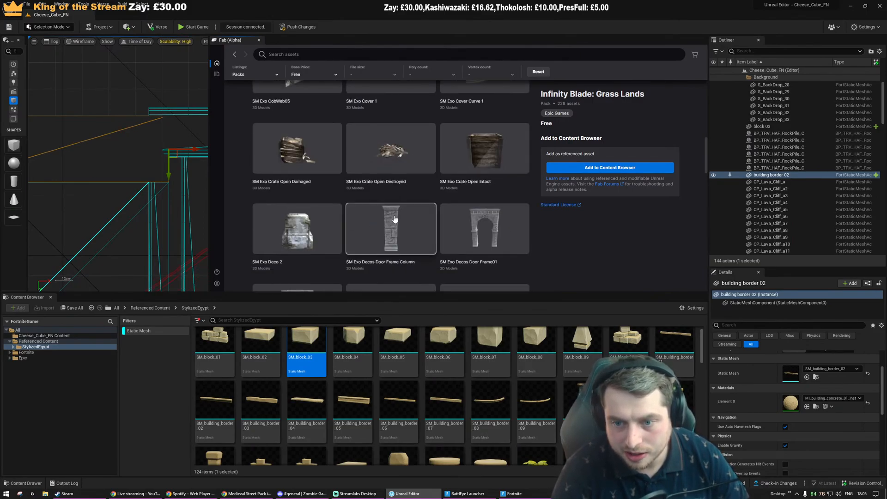
{"action": "scroll", "coordinate": [423, 220], "scroll_direction": "up", "scroll_amount": 3}
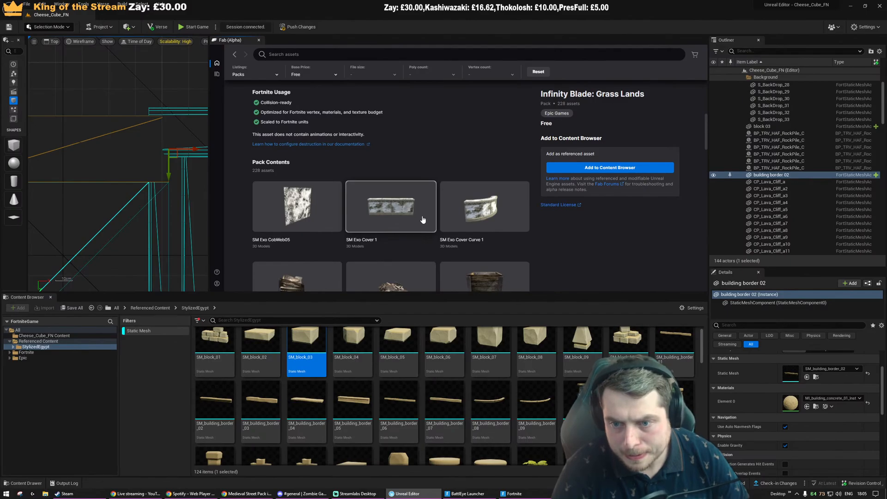
{"action": "left_click", "coordinate": [577, 169]}
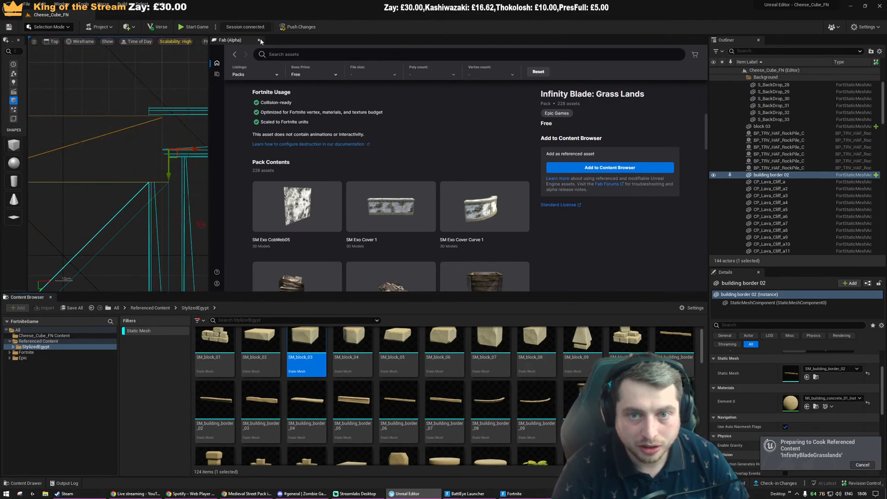
{"action": "left_click", "coordinate": [259, 40]}
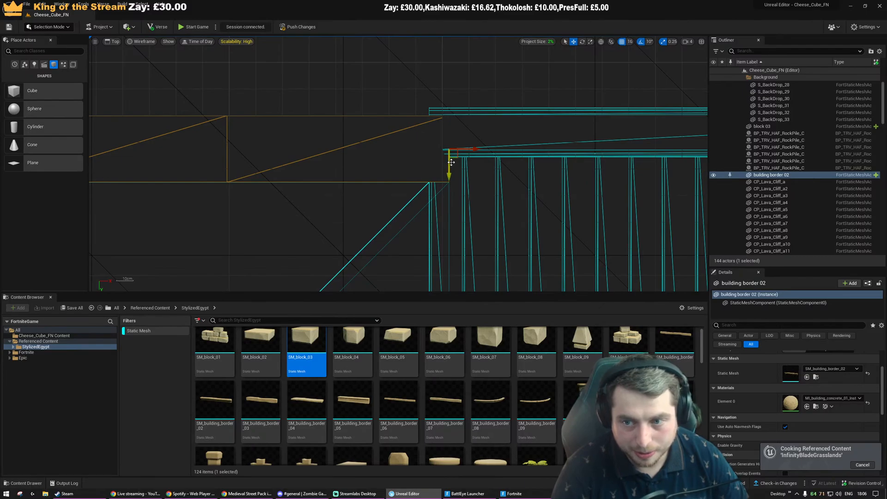
Align the wooden stairs with the platform's edge and border beam in the top view, and check the fit in perspective
{"action": "left_click", "coordinate": [427, 148]}
{"action": "scroll", "coordinate": [427, 148], "scroll_direction": "down", "scroll_amount": 15}
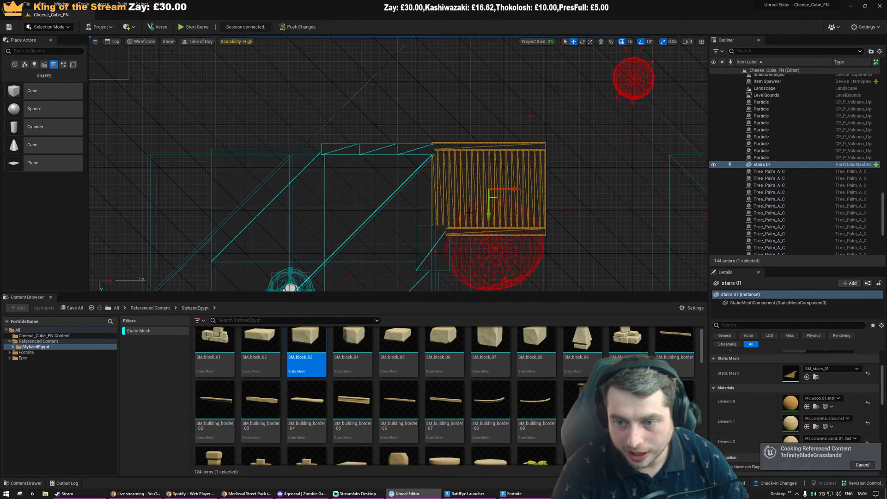
{"action": "scroll", "coordinate": [469, 212], "scroll_direction": "up", "scroll_amount": 4}
{"action": "left_click_drag", "start_coordinate": [510, 178], "coordinate": [510, 185]}
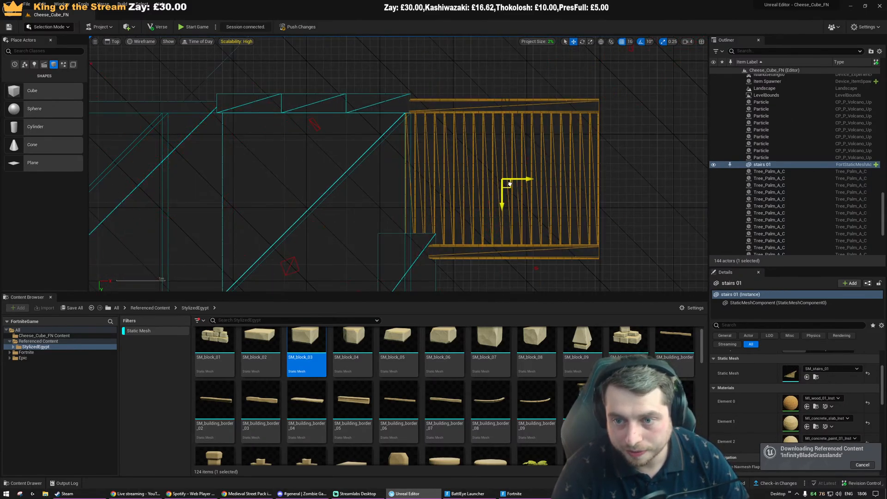
{"action": "key", "text": "alt+g"}
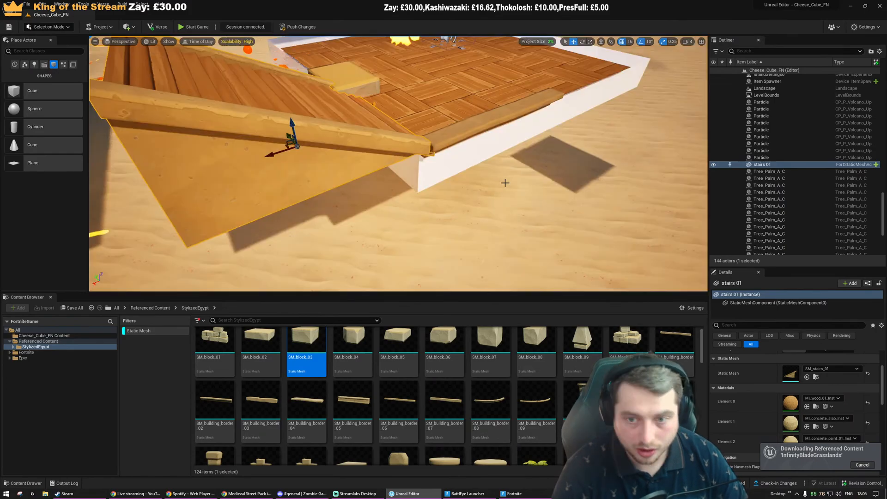
{"action": "right_click_drag", "start_coordinate": [505, 183], "coordinate": [467, 194]}
{"action": "key", "text": "Escape"}
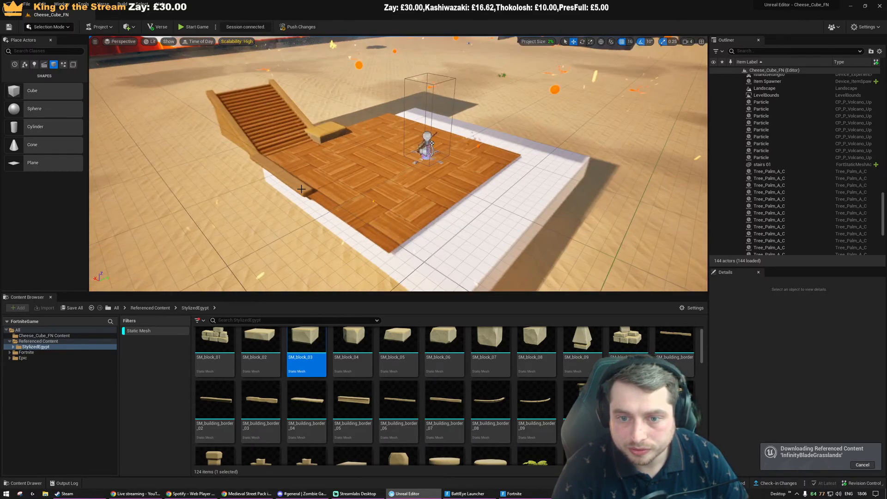
{"action": "left_click", "coordinate": [305, 192]}
{"action": "right_click_drag", "start_coordinate": [306, 191], "coordinate": [332, 182]}
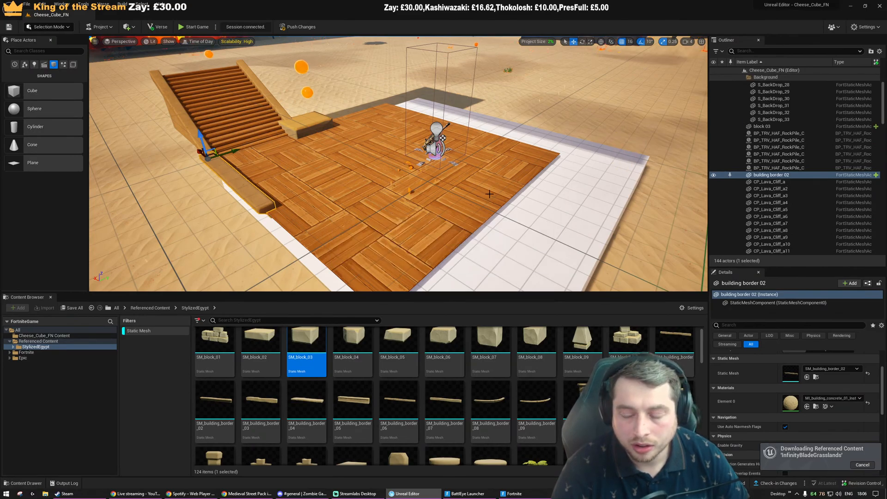
Switch to the running Fortnite session, walk the character around the item spawner platform and return to Unreal Editor
{"action": "left_click", "coordinate": [513, 494]}
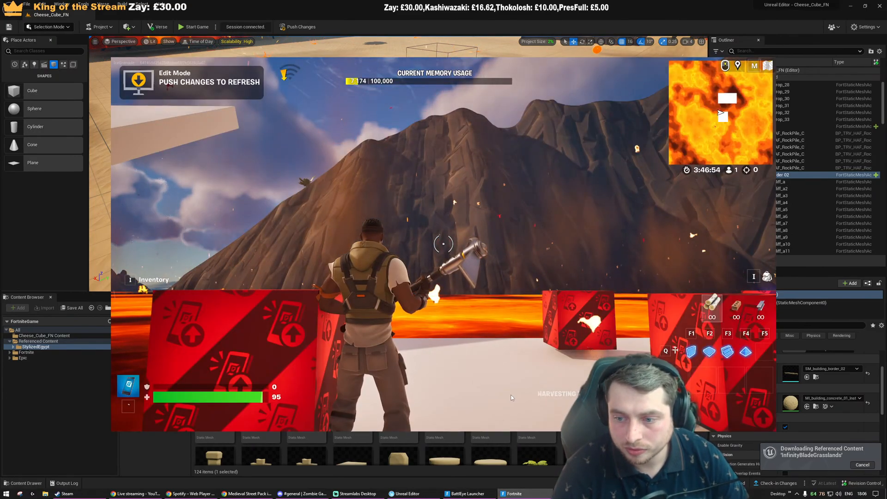
{"action": "key", "text": "w"}
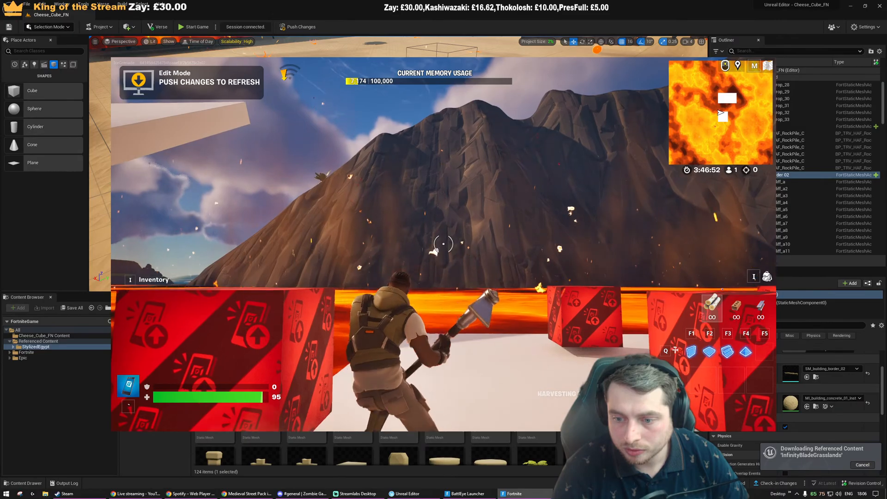
{"action": "key", "text": "w"}
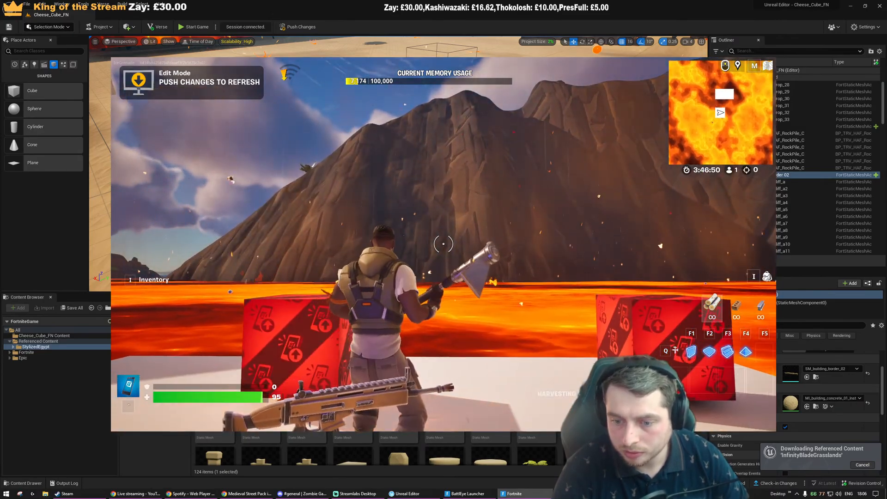
{"action": "key", "text": "w"}
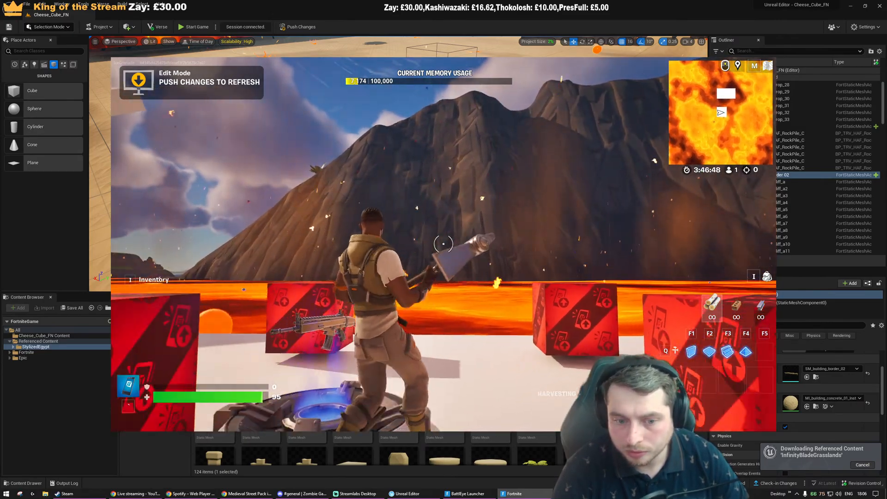
{"action": "key", "text": "w"}
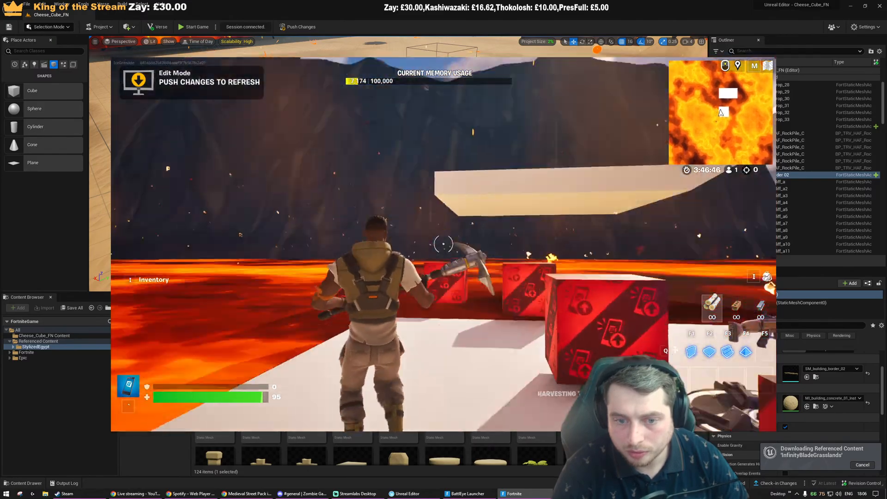
{"action": "key", "text": "w"}
{"action": "key", "text": "alt+Tab"}
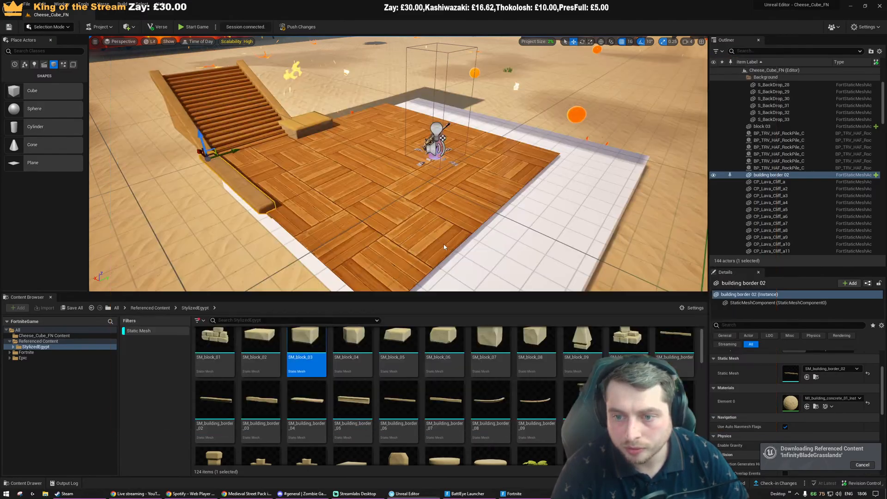
Move the item spawner across the wooden floor towards the stairs
{"action": "right_click_drag", "start_coordinate": [445, 201], "coordinate": [438, 220]}
{"action": "key", "text": "s"}
{"action": "scroll", "coordinate": [459, 165], "scroll_direction": "up", "scroll_amount": 2}
{"action": "left_click", "coordinate": [460, 165]}
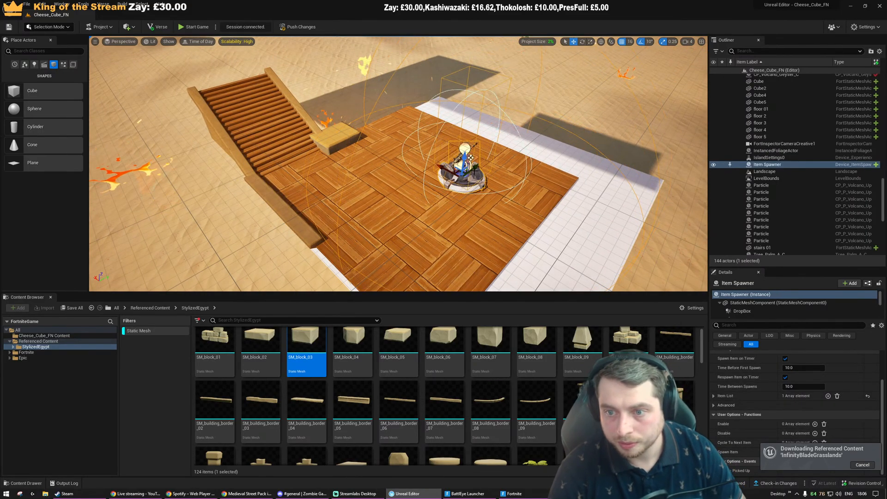
{"action": "left_click_drag", "start_coordinate": [457, 172], "coordinate": [372, 178]}
Duplicate the stone block beside the stairs to the far end of the border beam and turn the copy to 90°
{"action": "left_click", "coordinate": [335, 148]}
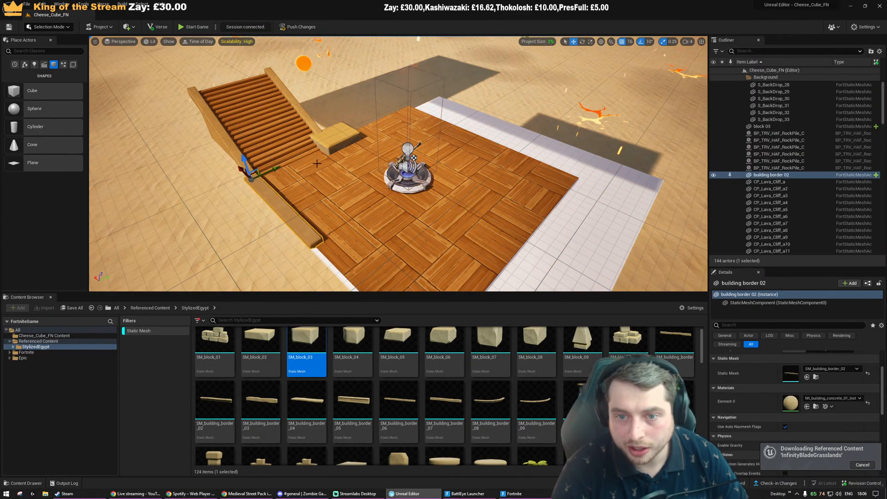
{"action": "right_click_drag", "start_coordinate": [335, 148], "coordinate": [336, 139]}
{"action": "left_click_drag", "start_coordinate": [335, 113], "coordinate": [352, 222], "text": "alt"}
{"action": "key", "text": "e"}
{"action": "left_click_drag", "start_coordinate": [321, 222], "coordinate": [339, 214]}
{"action": "left_click_drag", "start_coordinate": [319, 268], "coordinate": [313, 268]}
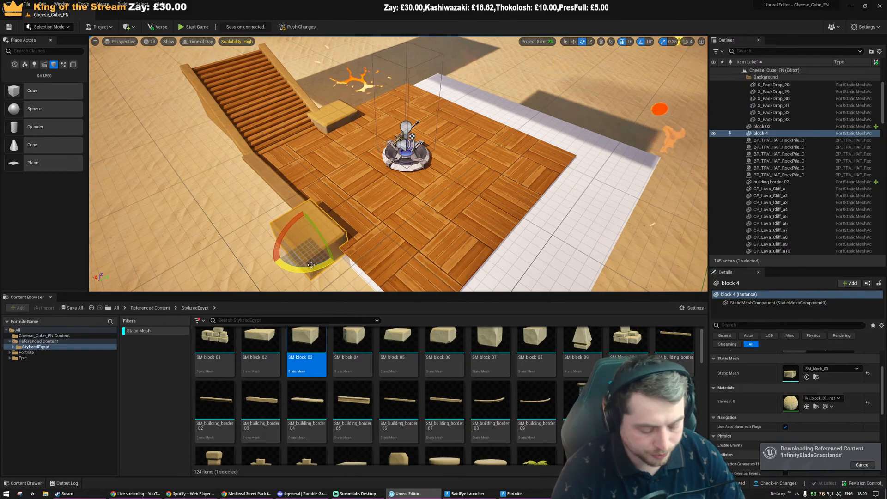
Position the copied block over the border beam's end in the top view at X 1788, Y 672
{"action": "key", "text": "alt+j"}
{"action": "scroll", "coordinate": [305, 125], "scroll_direction": "down", "scroll_amount": 4}
{"action": "scroll", "coordinate": [304, 119], "scroll_direction": "up", "scroll_amount": 4}
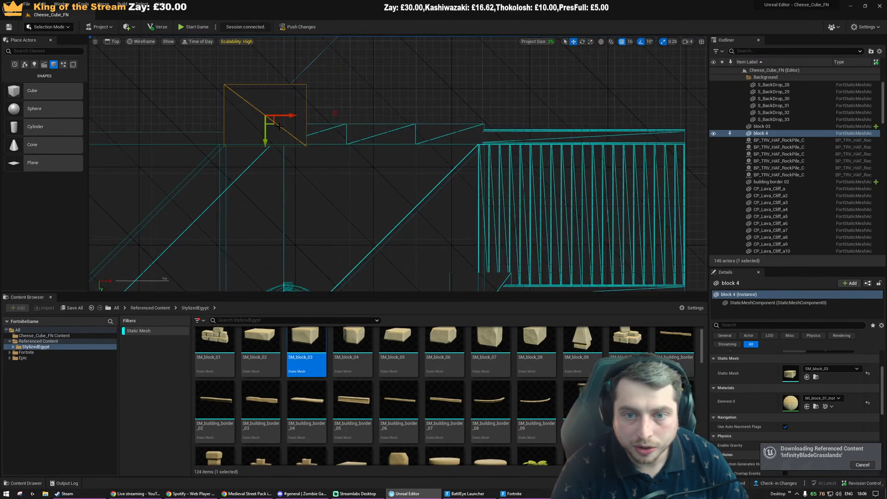
{"action": "mouse_move", "coordinate": [276, 125]}
{"action": "left_mouse_down"}
{"action": "mouse_move", "coordinate": [266, 116]}
{"action": "mouse_move", "coordinate": [285, 121]}
{"action": "left_mouse_up"}
{"action": "key", "text": "ctrl+z"}
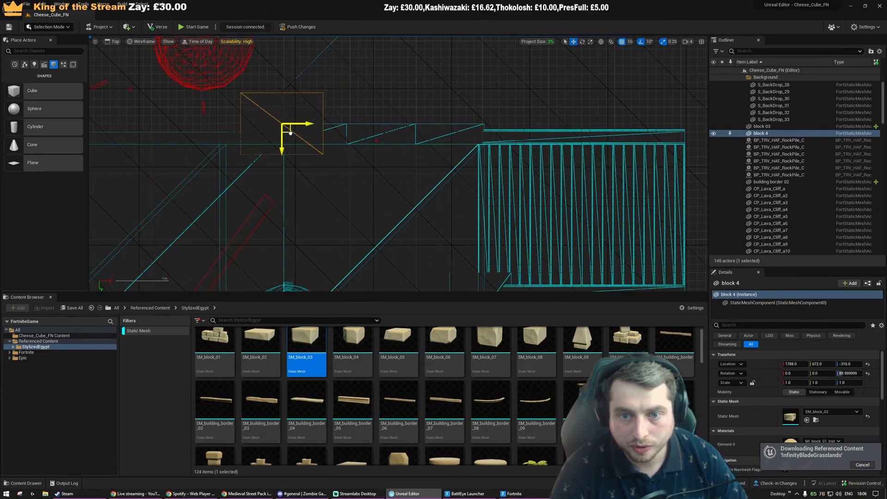
{"action": "key", "text": "alt+g"}
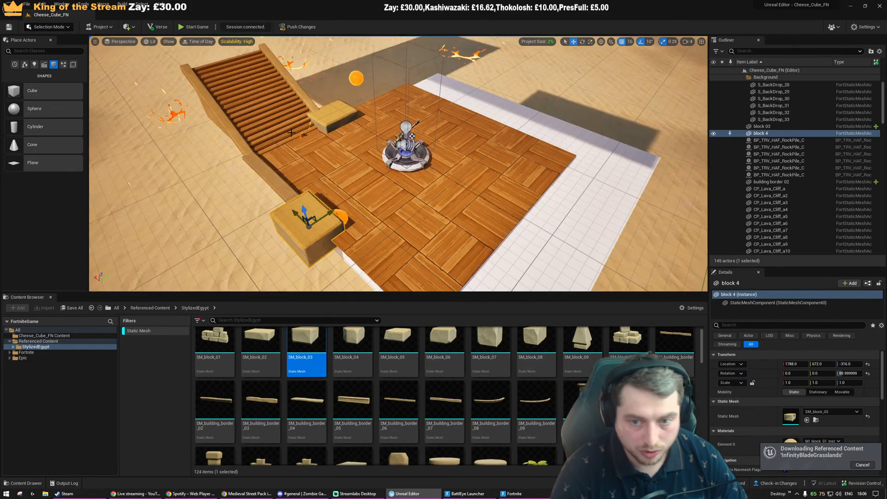
Duplicate the block along the platform's edge to the foot of the stairs at X 2188 and check its placement from above
{"action": "right_click_drag", "start_coordinate": [310, 181], "coordinate": [268, 152]}
{"action": "key", "text": "Escape"}
{"action": "left_click", "coordinate": [348, 211]}
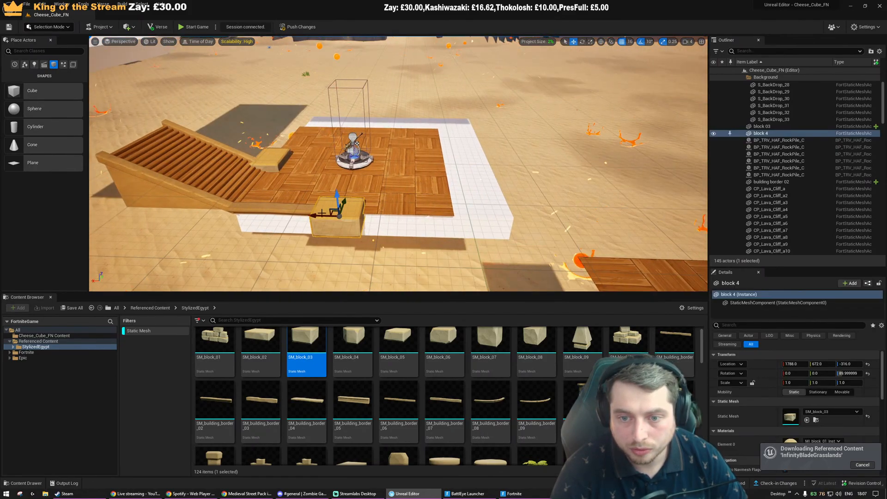
{"action": "left_click_drag", "start_coordinate": [348, 210], "coordinate": [140, 209], "text": "alt"}
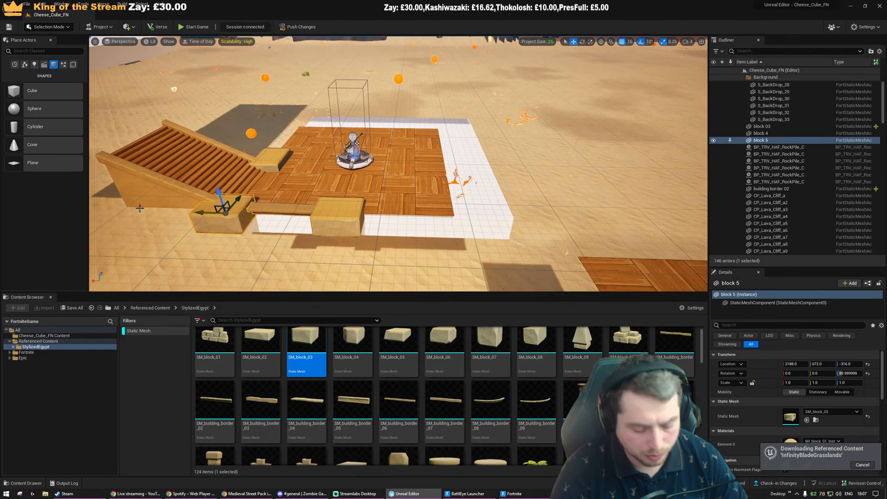
{"action": "key", "text": "alt+j"}
{"action": "scroll", "coordinate": [399, 157], "scroll_direction": "down", "scroll_amount": 1}
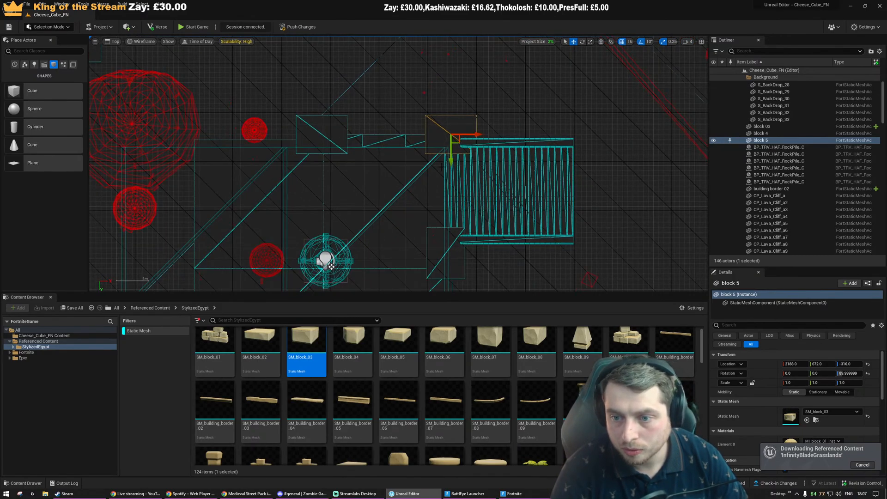
{"action": "scroll", "coordinate": [442, 159], "scroll_direction": "up", "scroll_amount": 1}
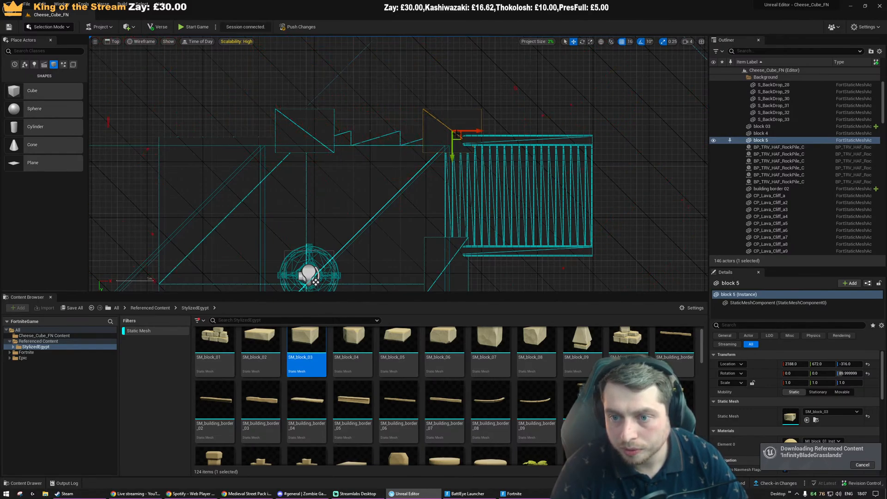
{"action": "key", "text": "alt+g"}
Duplicate the middle block towards the platform's corner at X 1430 and bridge the gap between them with a border beam copy
{"action": "left_click", "coordinate": [329, 214]}
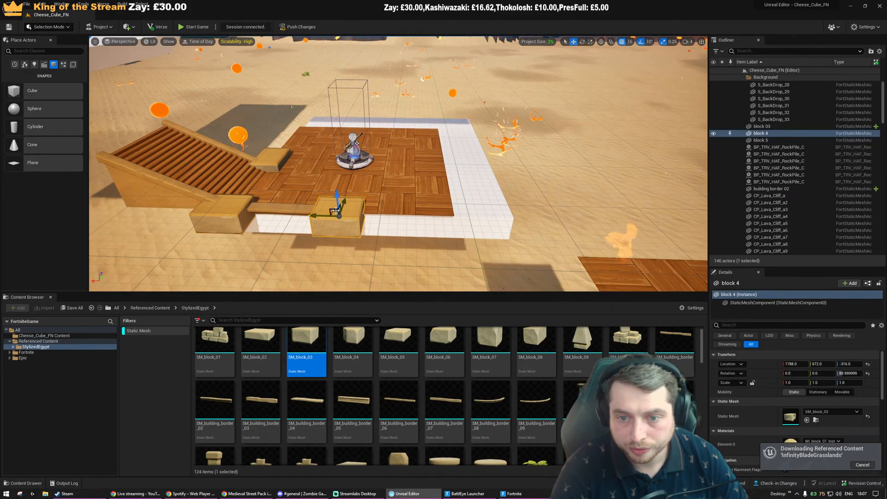
{"action": "key", "text": "ctrl+d"}
{"action": "left_click_drag", "start_coordinate": [412, 223], "coordinate": [513, 229], "text": "ctrl"}
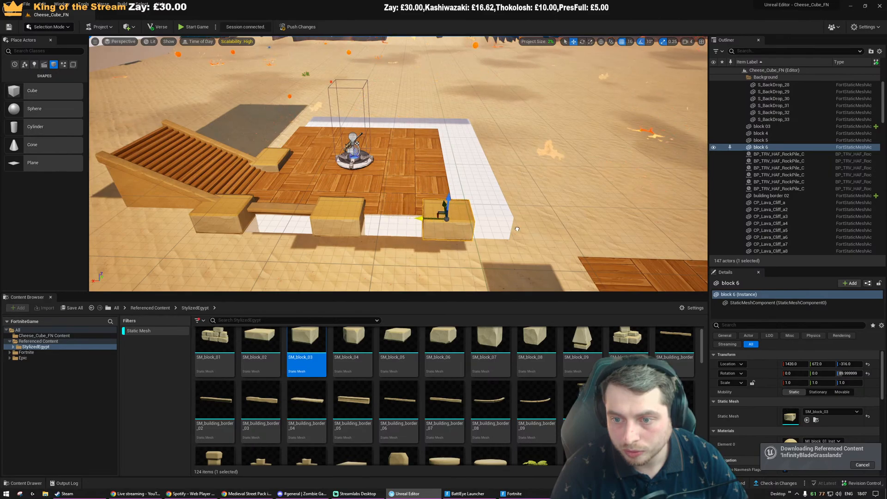
{"action": "left_click", "coordinate": [294, 208]}
{"action": "left_click_drag", "start_coordinate": [219, 209], "coordinate": [424, 220], "text": "alt"}
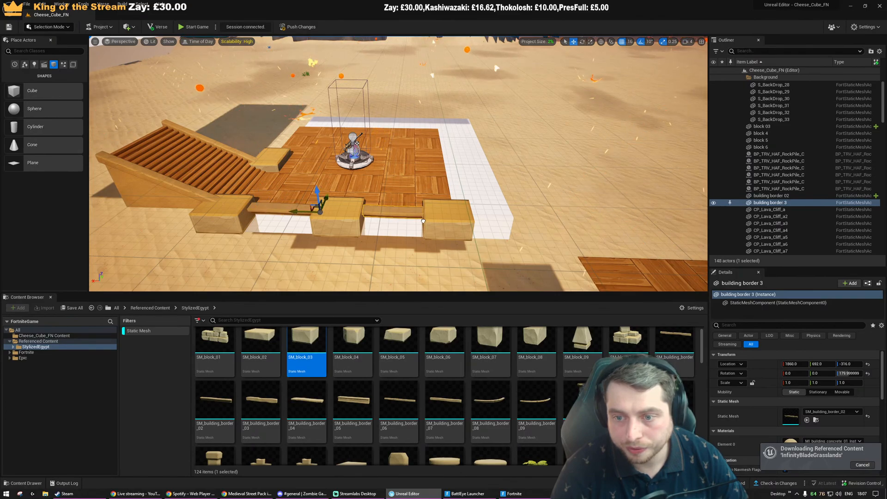
Duplicate both border beams with the middle block, rotate the copies -90° and place them along the adjacent platform edge
{"action": "left_click", "coordinate": [231, 209], "text": "ctrl"}
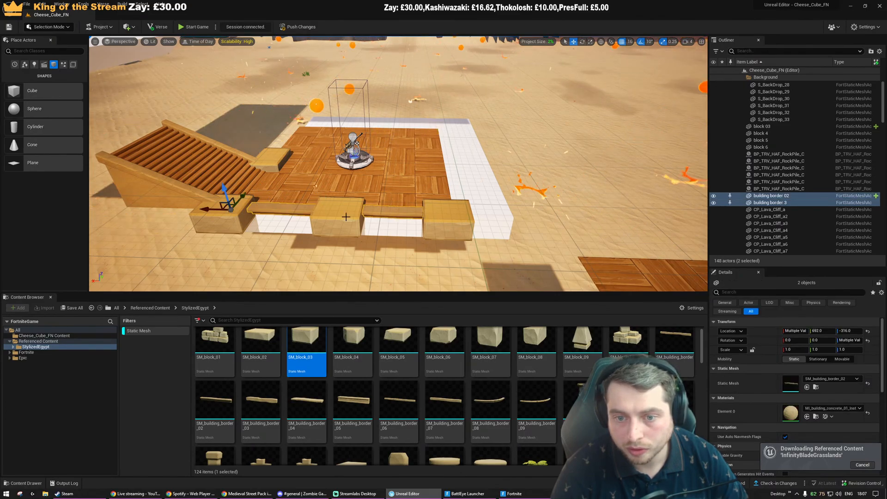
{"action": "left_click", "coordinate": [358, 221], "text": "ctrl"}
{"action": "key", "text": "e"}
{"action": "left_click_drag", "start_coordinate": [339, 242], "coordinate": [314, 252]}
{"action": "key", "text": "ctrl+z"}
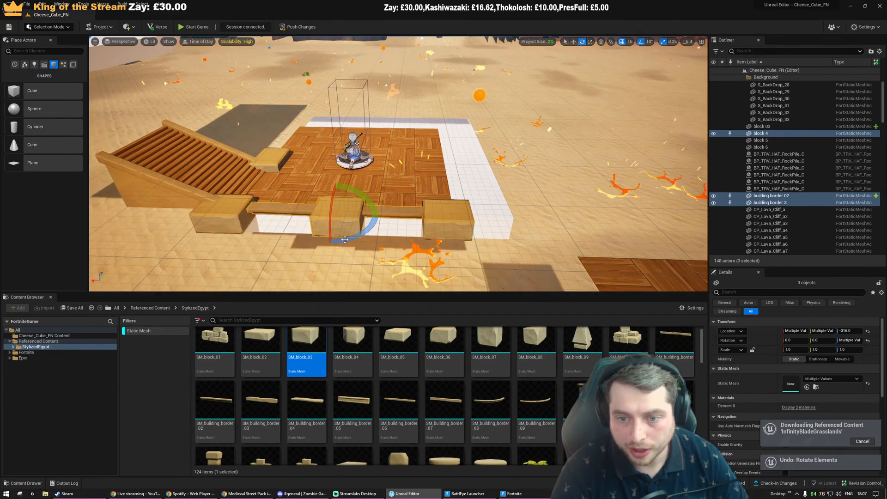
{"action": "left_click_drag", "start_coordinate": [383, 233], "coordinate": [313, 247], "text": "alt"}
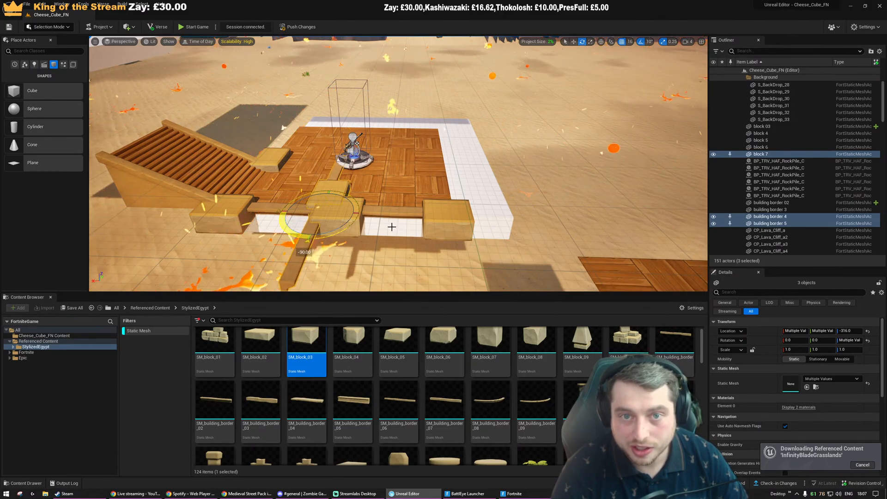
{"action": "key", "text": "w"}
{"action": "left_click_drag", "start_coordinate": [320, 209], "coordinate": [452, 172]}
Set the viewport's overall scalability quality to Medium
{"action": "left_click", "coordinate": [237, 42]}
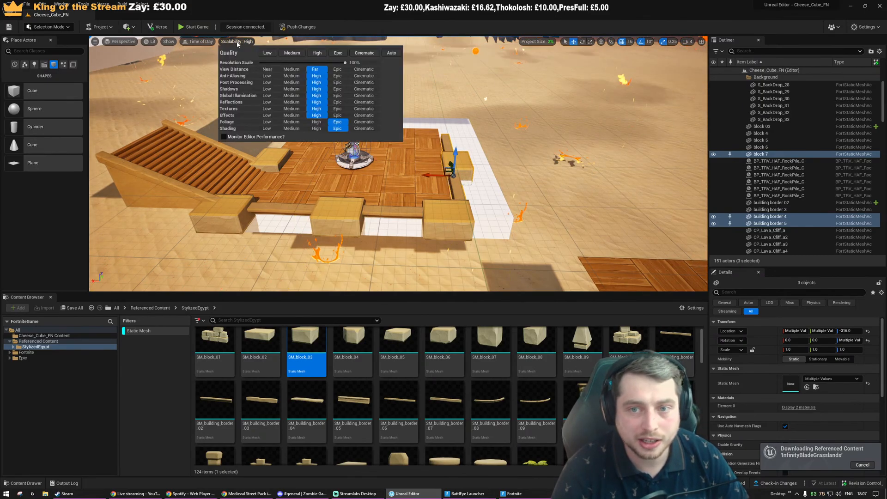
{"action": "left_click", "coordinate": [294, 54]}
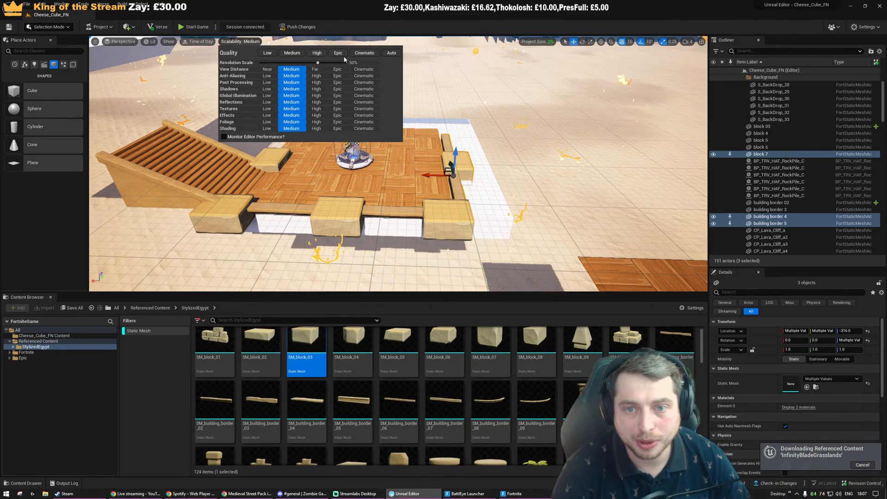
{"action": "left_click", "coordinate": [373, 14]}
Switch to the running Fortnite session and open its game menu
{"action": "right_click_drag", "start_coordinate": [439, 123], "coordinate": [370, 186]}
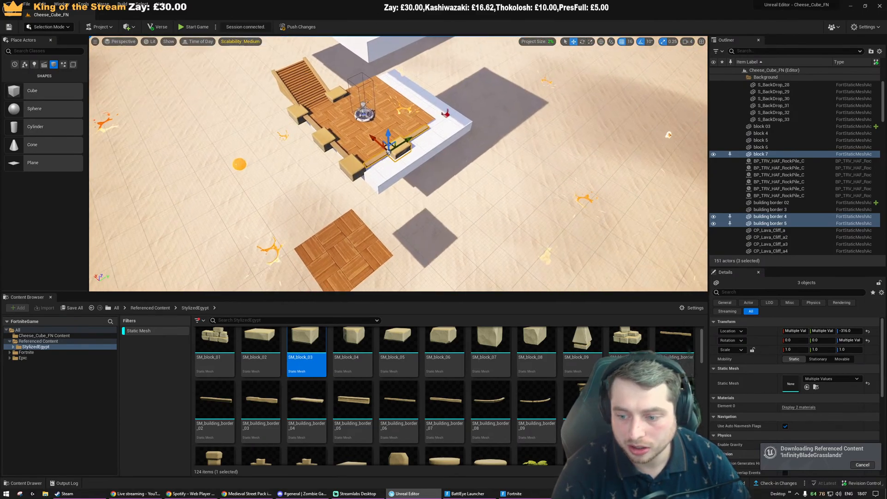
{"action": "left_click", "coordinate": [521, 494]}
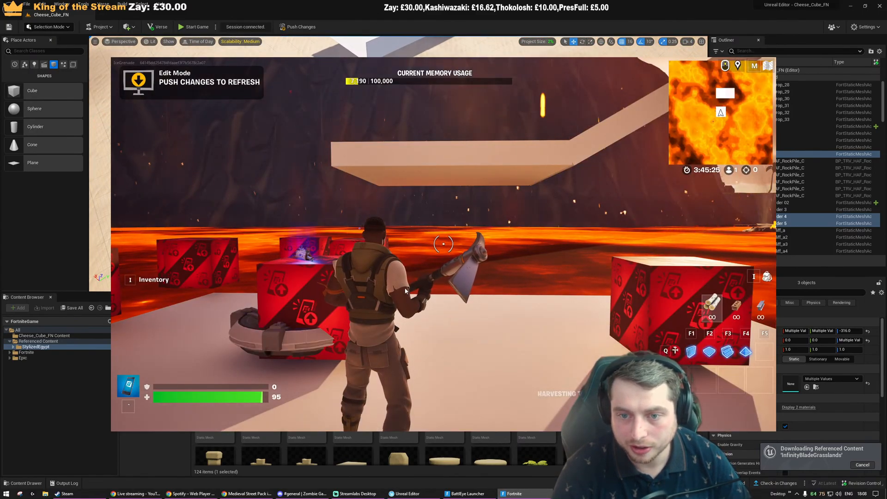
{"action": "key", "text": "Escape"}
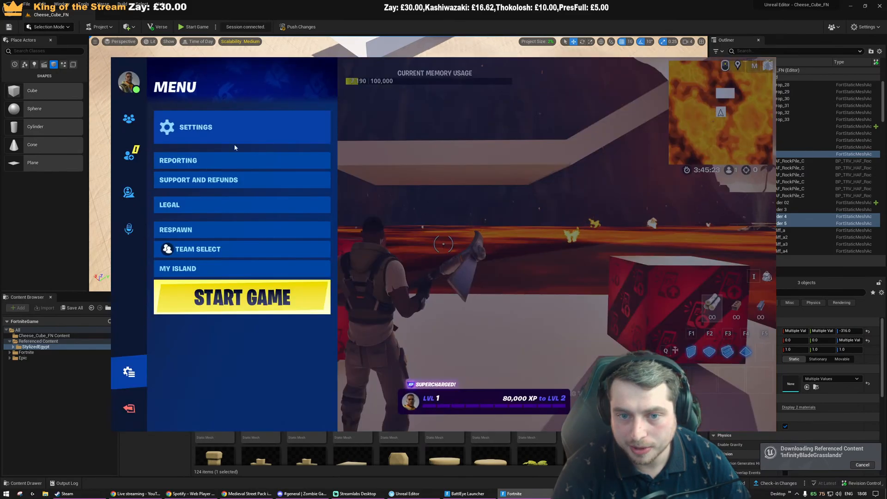
Set the game's graphics quality preset to Medium, apply it and return to the island
{"action": "left_click", "coordinate": [205, 130]}
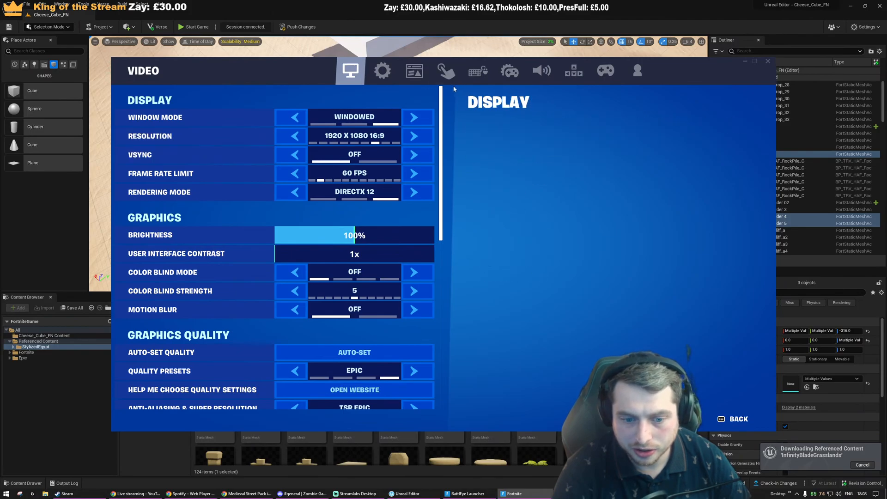
{"action": "left_click", "coordinate": [290, 373]}
{"action": "left_click", "coordinate": [291, 373]}
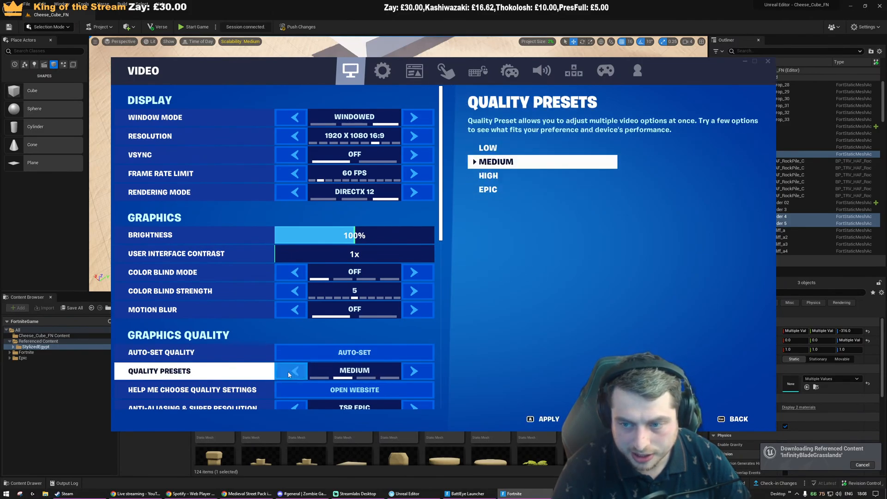
{"action": "left_click", "coordinate": [546, 420]}
{"action": "key", "text": "Escape"}
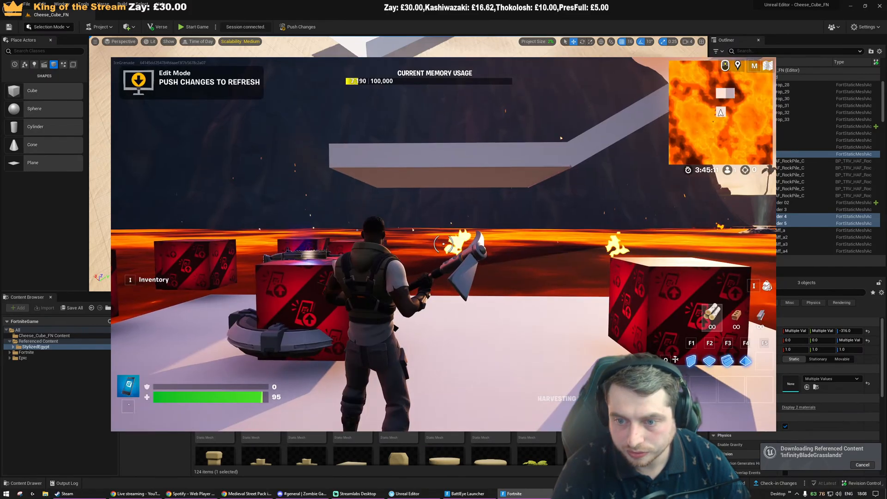
{"action": "key", "text": "w"}
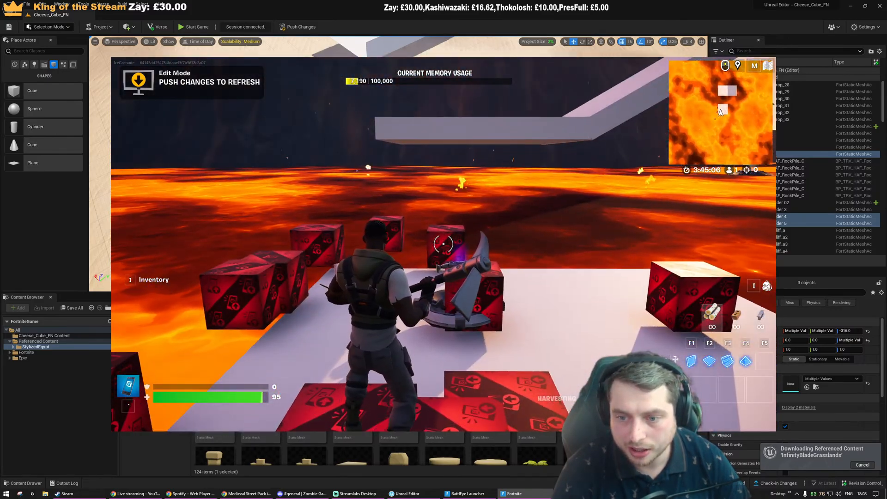
Switch to Unreal Editor and, in the top view, shift block 7 and its two adjoining borders slightly inward along X
{"action": "key", "text": "alt+Tab"}
{"action": "right_click_drag", "start_coordinate": [444, 247], "coordinate": [360, 212]}
{"action": "key", "text": "w"}
{"action": "key", "text": "d"}
{"action": "key", "text": "d"}
{"action": "key", "text": "w"}
{"action": "key", "text": "d"}
{"action": "key", "text": "s"}
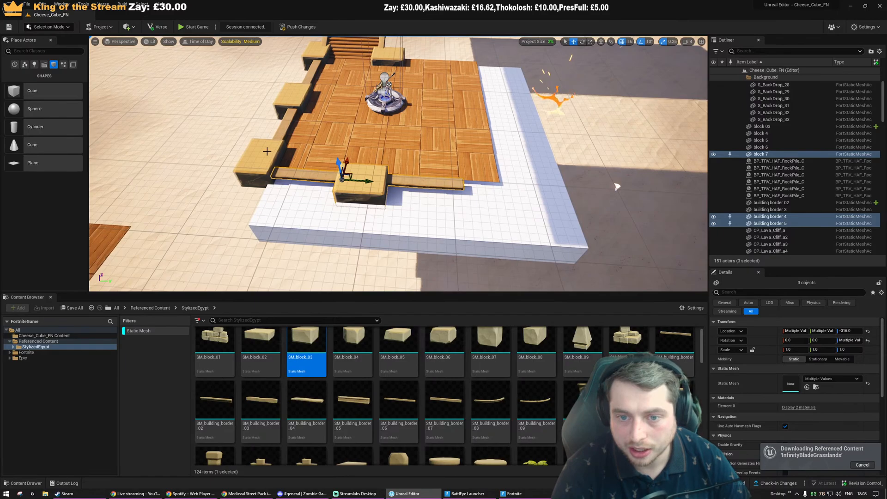
{"action": "key", "text": "alt+j"}
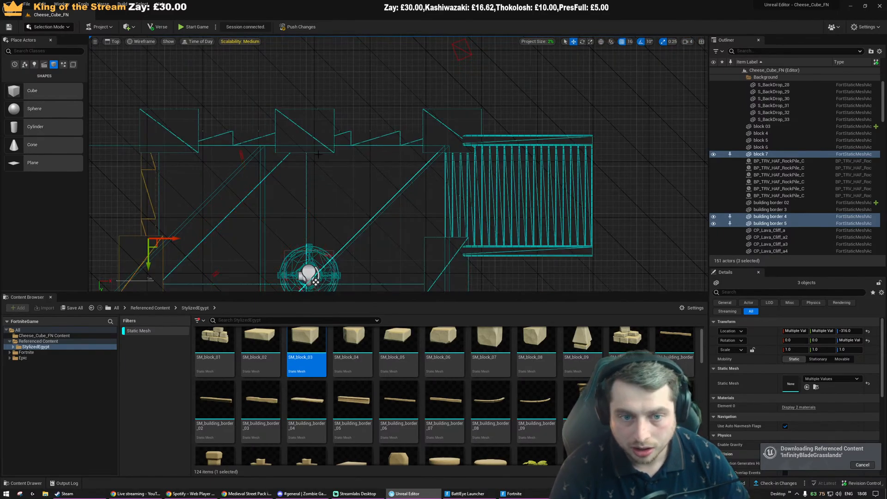
{"action": "scroll", "coordinate": [174, 212], "scroll_direction": "up", "scroll_amount": 3}
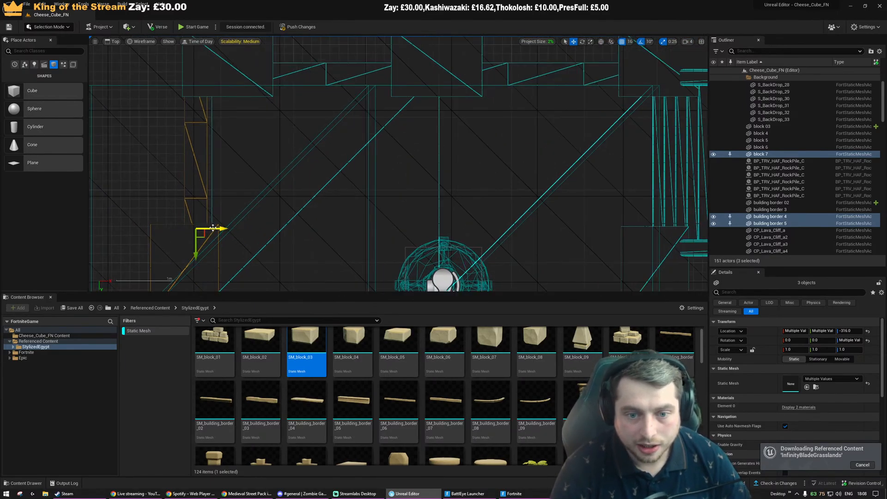
{"action": "left_click_drag", "start_coordinate": [213, 228], "coordinate": [225, 229]}
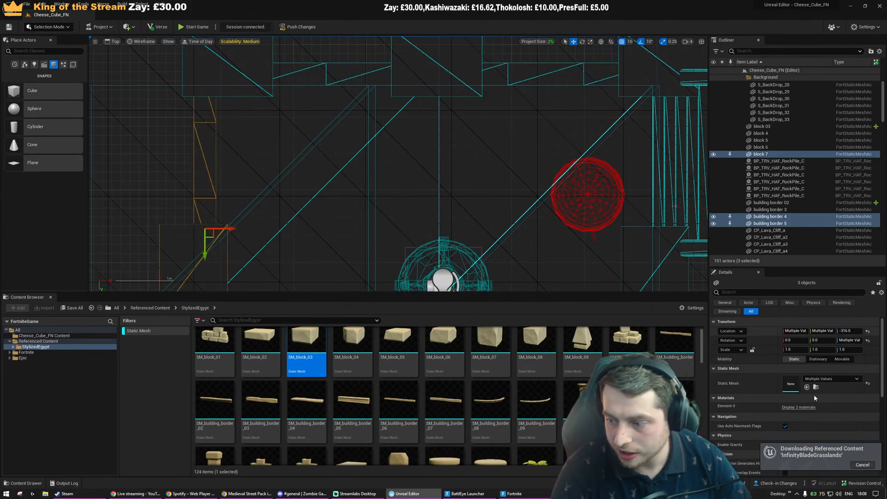
Duplicate the back row of three blocks and two borders, rotate the copy 180° and place it along the platform's opposite edge
{"action": "right_click_drag", "start_coordinate": [256, 172], "coordinate": [311, 76]}
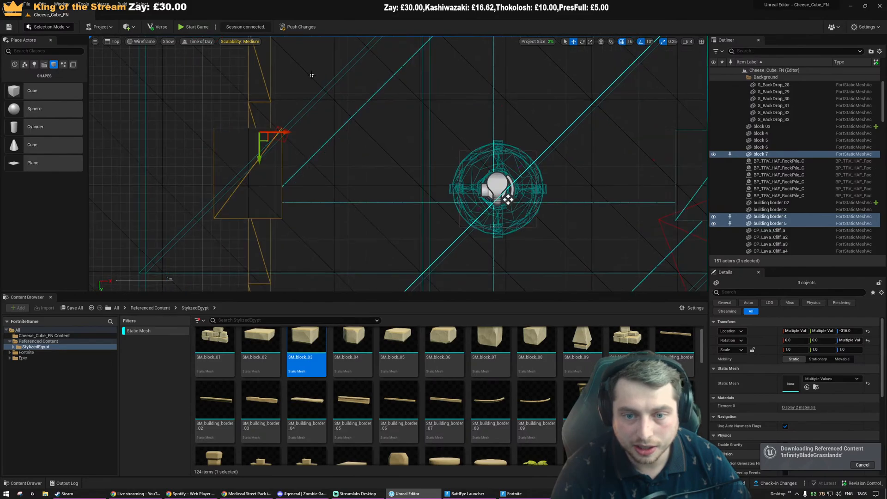
{"action": "scroll", "coordinate": [309, 80], "scroll_direction": "down", "scroll_amount": 5}
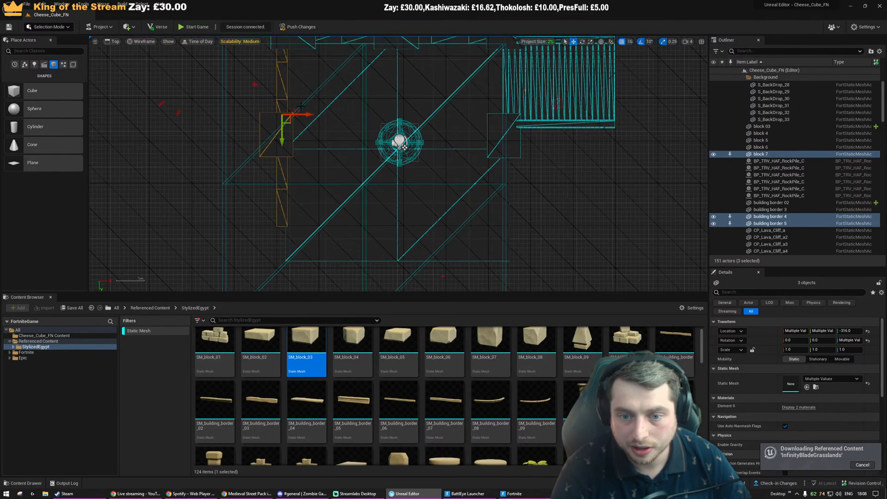
{"action": "left_click", "coordinate": [287, 61]}
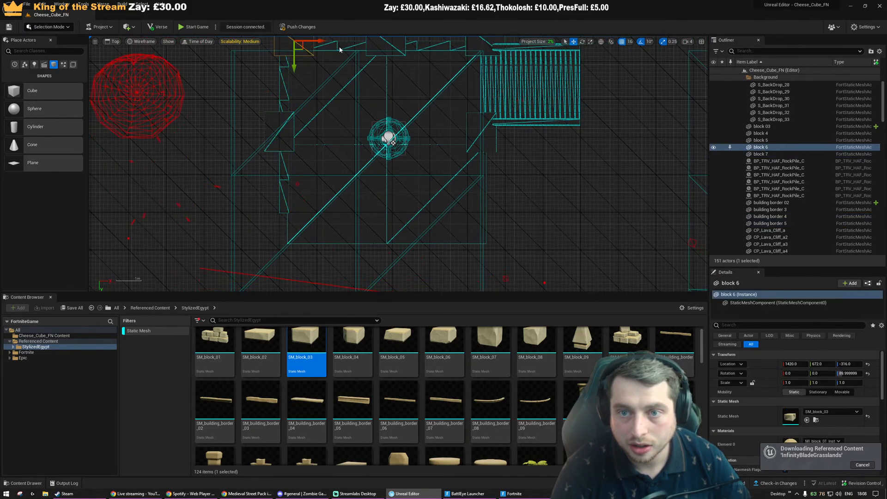
{"action": "key", "text": "ctrl+z"}
{"action": "left_click", "coordinate": [449, 45], "text": "ctrl"}
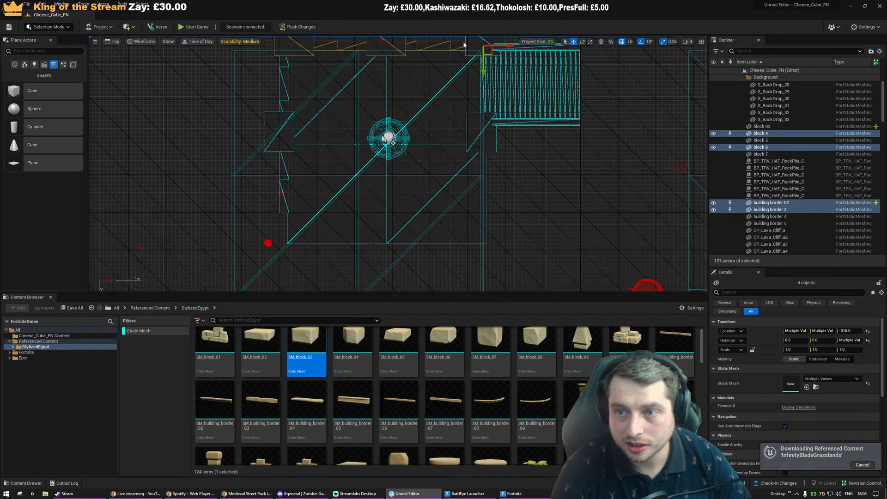
{"action": "left_click", "coordinate": [473, 66], "text": "ctrl"}
{"action": "left_click_drag", "start_coordinate": [491, 78], "coordinate": [574, 78], "text": "alt"}
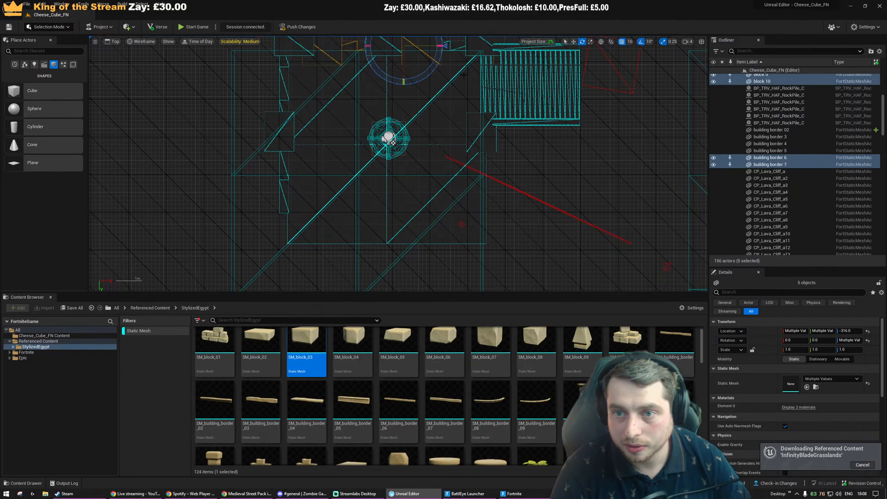
{"action": "left_click_drag", "start_coordinate": [424, 49], "coordinate": [361, 268]}
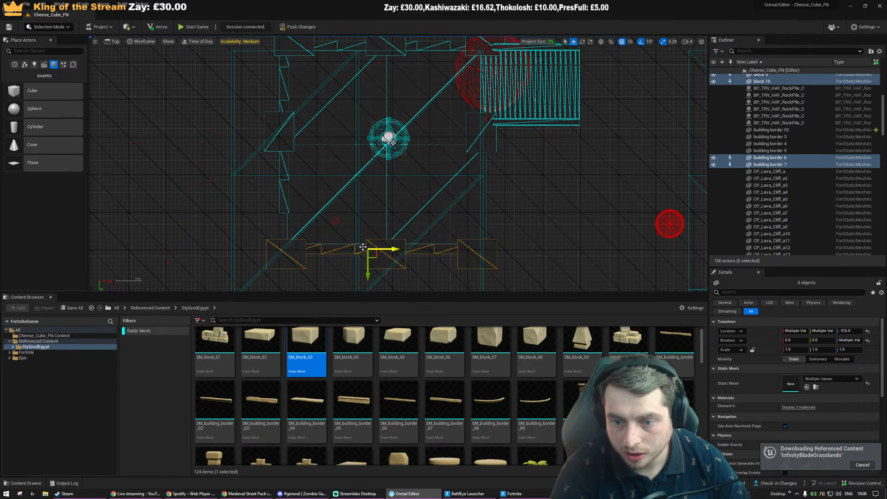
Shift the two corner blocks of the duplicated row along X to line them up with the platform's corners
{"action": "left_click", "coordinate": [473, 242]}
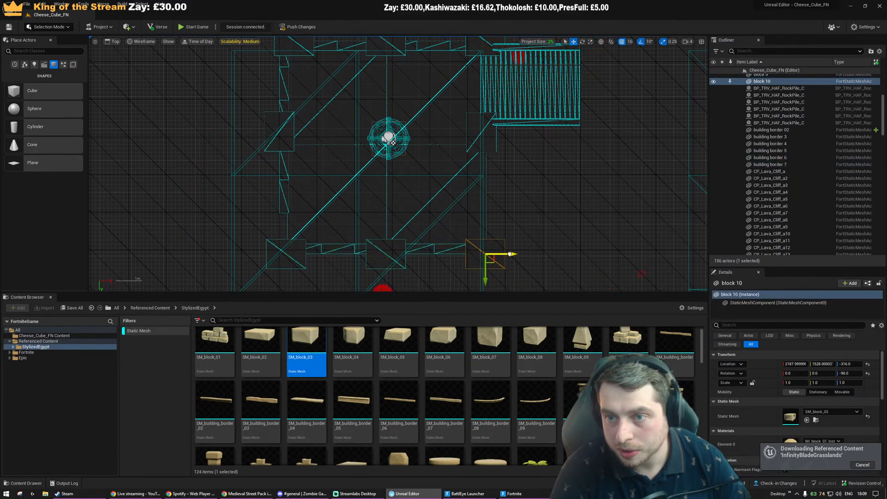
{"action": "left_click", "coordinate": [288, 248]}
{"action": "left_click_drag", "start_coordinate": [316, 254], "coordinate": [333, 255]}
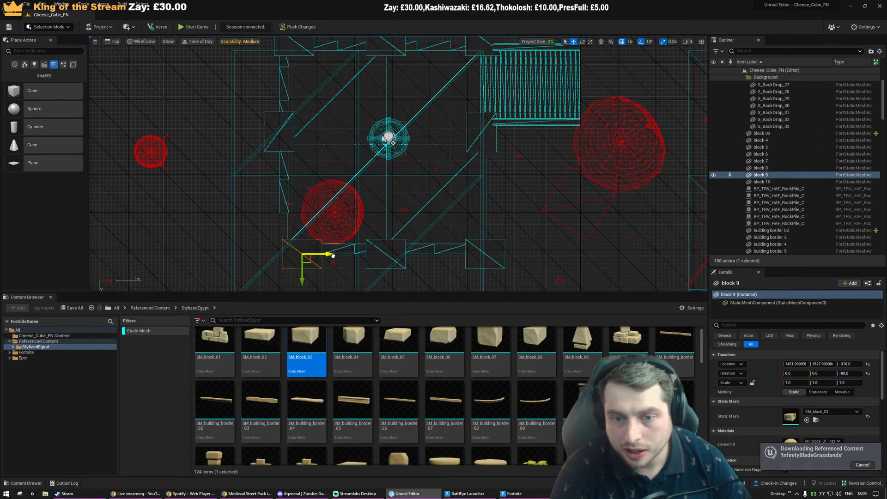
{"action": "left_click", "coordinate": [283, 179]}
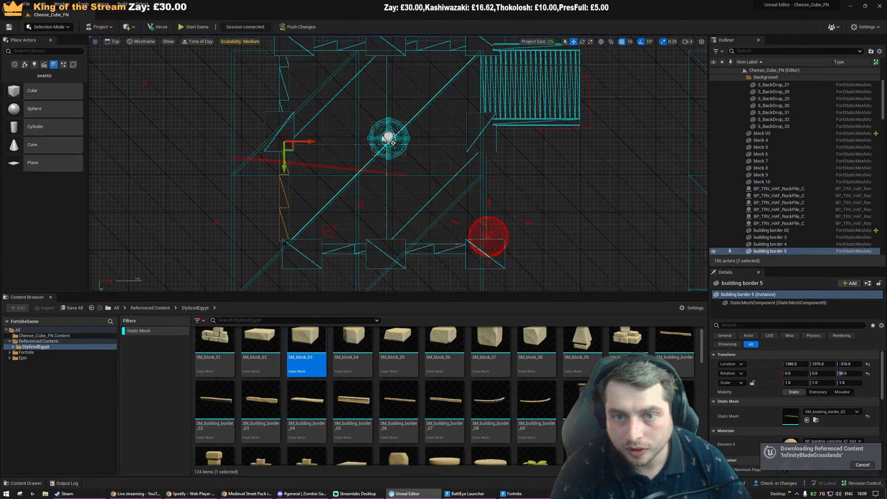
{"action": "left_click", "coordinate": [283, 261]}
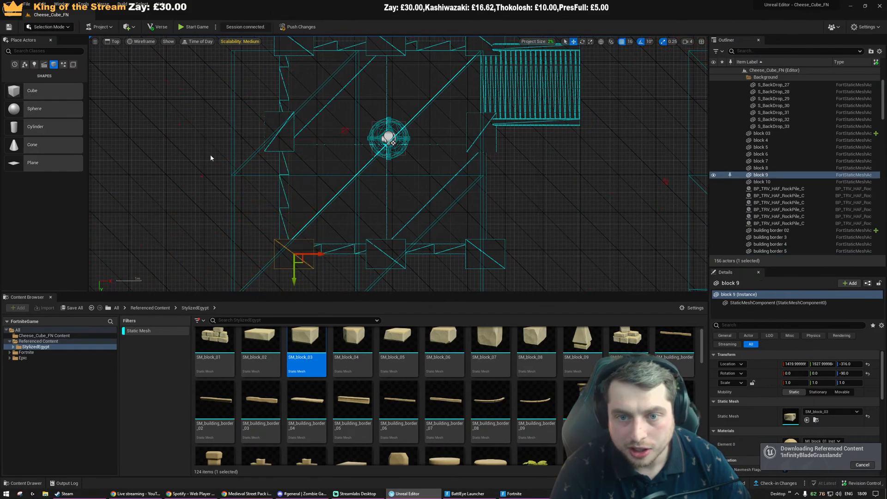
Return to the perspective view and hide Particle Sprites in the viewport
{"action": "key", "text": "alt+g"}
{"action": "right_click_drag", "start_coordinate": [353, 190], "coordinate": [412, 168]}
{"action": "right_click_drag", "start_coordinate": [353, 190], "coordinate": [342, 189]}
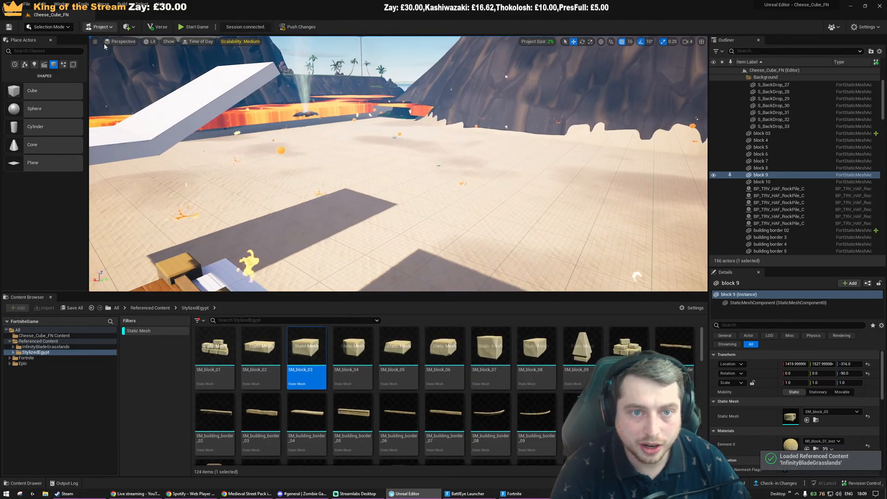
{"action": "left_click", "coordinate": [168, 42]}
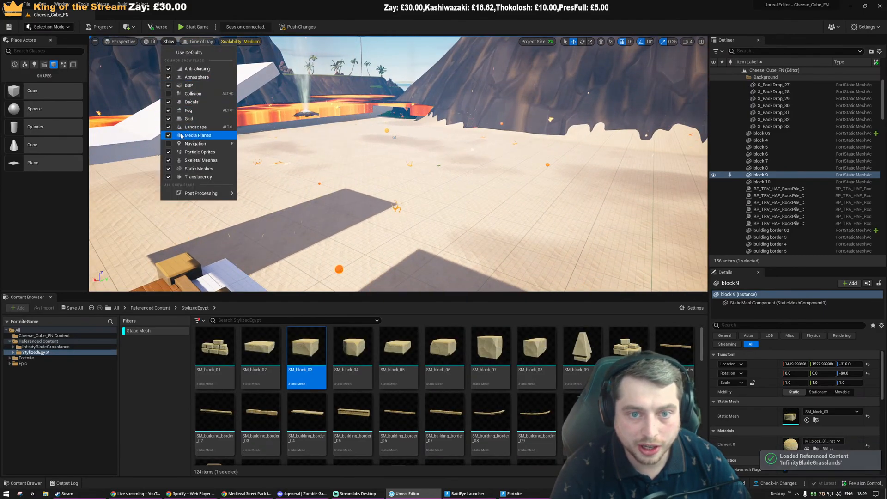
{"action": "left_click", "coordinate": [168, 152]}
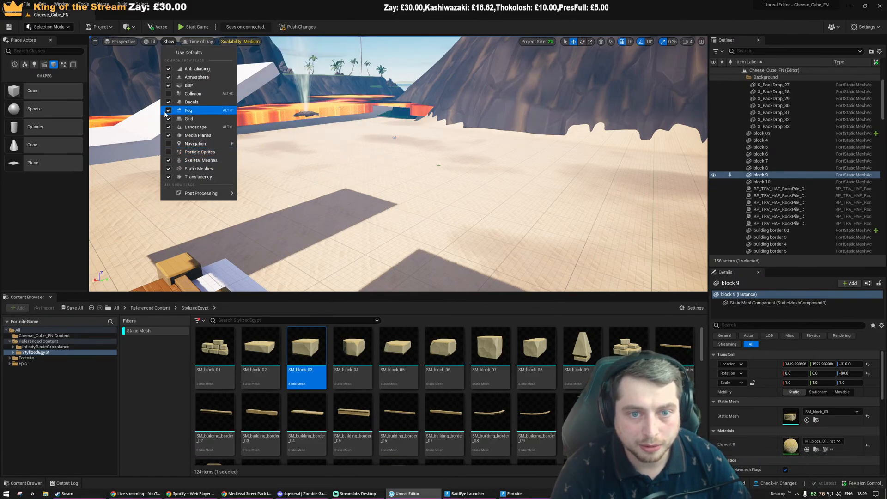
{"action": "right_click_drag", "start_coordinate": [269, 110], "coordinate": [274, 106]}
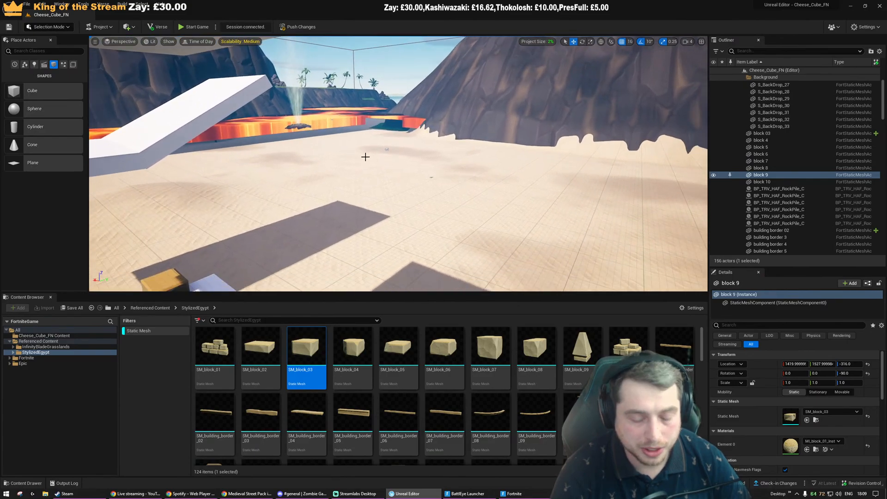
Adjust the viewport's Time of Day to change the sunlight over the platform
{"action": "right_click_drag", "start_coordinate": [274, 106], "coordinate": [184, 132]}
{"action": "key", "text": "w"}
{"action": "mouse_move", "coordinate": [378, 190]}
{"action": "right_mouse_down"}
{"action": "mouse_move", "coordinate": [398, 185]}
{"action": "mouse_move", "coordinate": [379, 190]}
{"action": "right_mouse_up"}
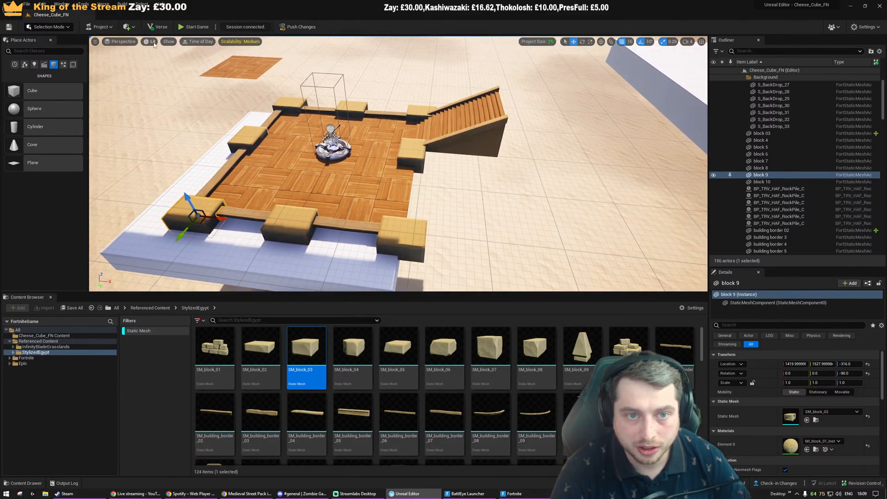
{"action": "right_click_drag", "start_coordinate": [217, 51], "coordinate": [220, 51]}
{"action": "left_click", "coordinate": [201, 42]}
{"action": "left_click_drag", "start_coordinate": [239, 62], "coordinate": [258, 62]}
Duplicate building border 5, rotate the copy 180° and place it between the two blocks on the platform's opposite side at X 2196, Y 1508
{"action": "right_click_drag", "start_coordinate": [242, 242], "coordinate": [336, 210]}
{"action": "key", "text": "w"}
{"action": "left_click", "coordinate": [336, 211]}
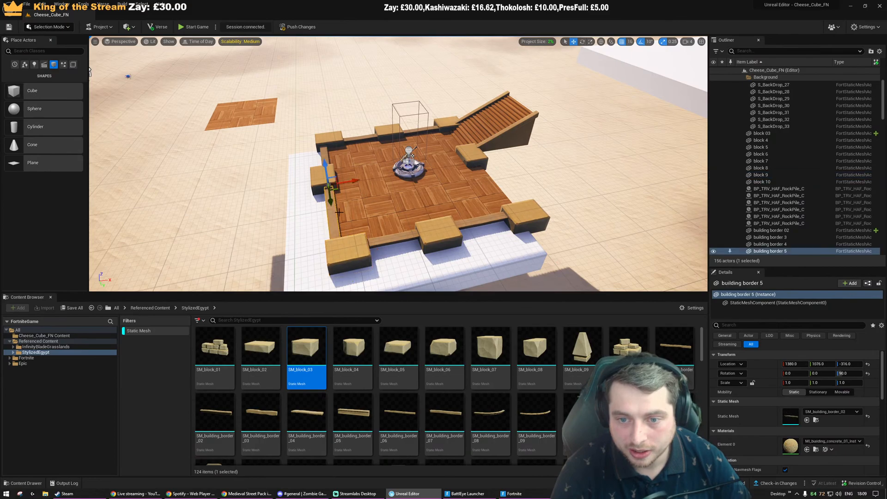
{"action": "left_click_drag", "start_coordinate": [366, 178], "coordinate": [303, 221], "text": "alt"}
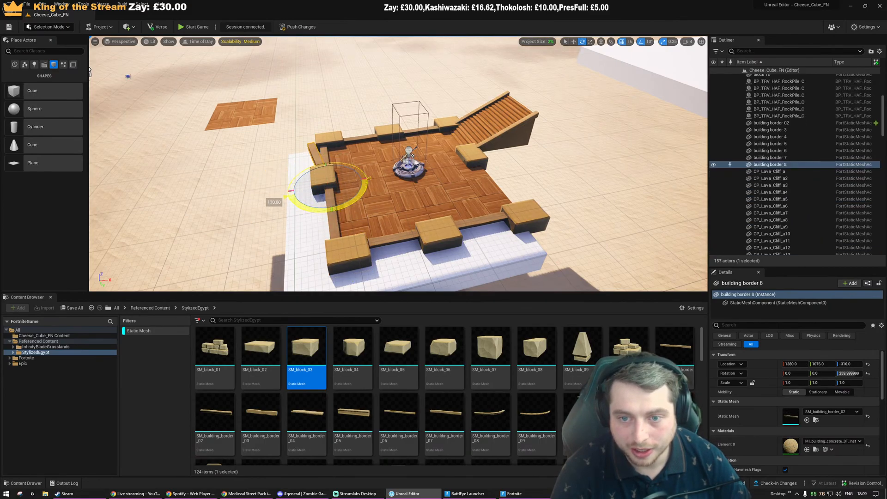
{"action": "left_click_drag", "start_coordinate": [331, 186], "coordinate": [536, 221]}
{"action": "key", "text": "alt+j"}
{"action": "scroll", "coordinate": [491, 217], "scroll_direction": "up", "scroll_amount": 3}
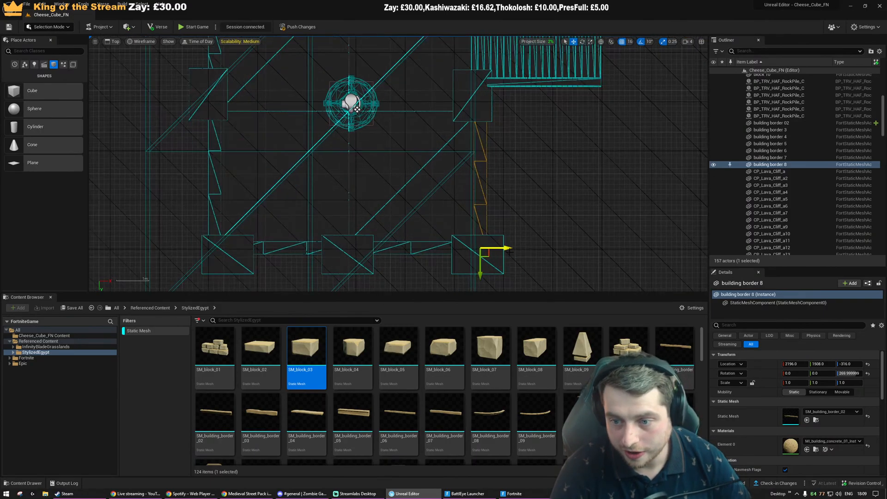
{"action": "scroll", "coordinate": [491, 218], "scroll_direction": "up", "scroll_amount": 2}
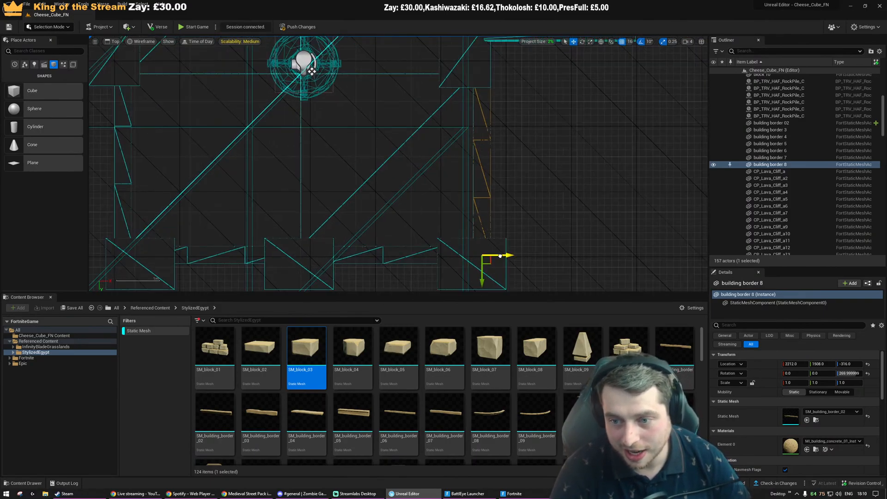
{"action": "key", "text": "alt+g"}
{"action": "scroll", "coordinate": [496, 255], "scroll_direction": "up", "scroll_amount": 6}
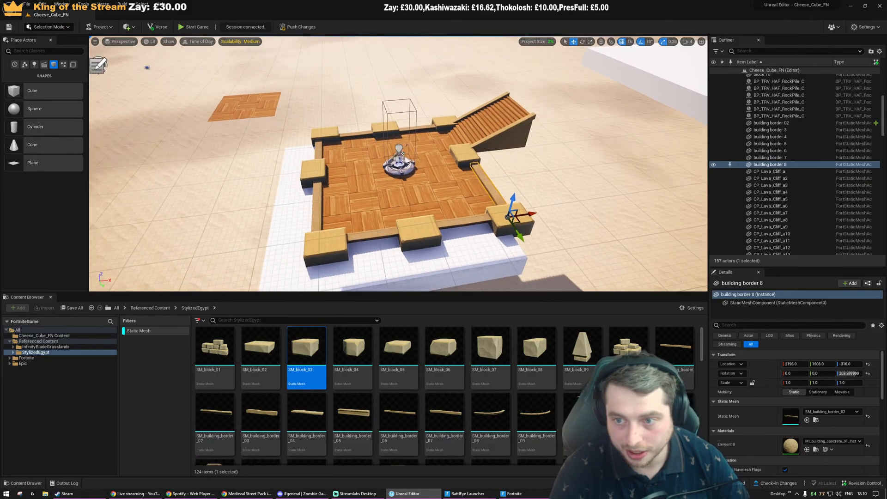
Select the white base cube beneath the bordered wooden platform
{"action": "key", "text": "Escape"}
{"action": "right_click_drag", "start_coordinate": [496, 255], "coordinate": [470, 185]}
{"action": "scroll", "coordinate": [470, 185], "scroll_direction": "up", "scroll_amount": 2}
{"action": "left_click", "coordinate": [435, 158]}
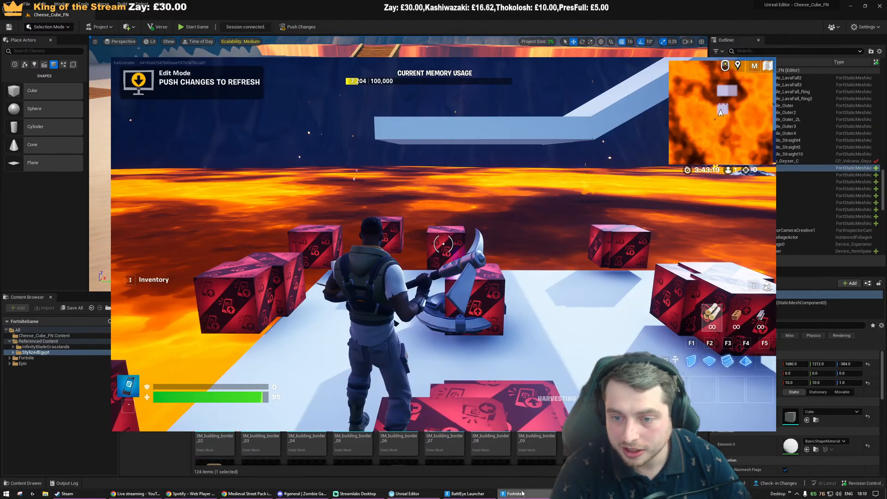
Inspect the platforms and placeholder blocks in the running Fortnite session by flying around the island, and return to Unreal Editor
{"action": "key", "text": "alt+Tab"}
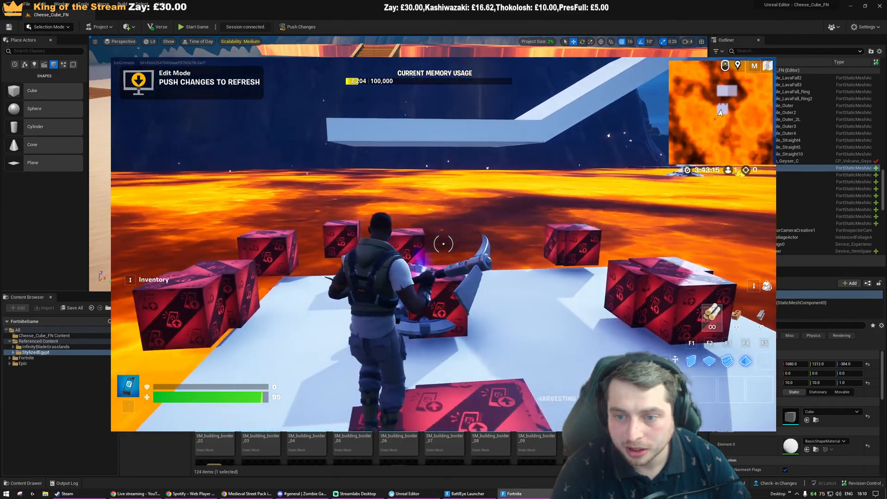
{"action": "key", "text": "space"}
{"action": "key", "text": "space"}
{"action": "key", "text": "w"}
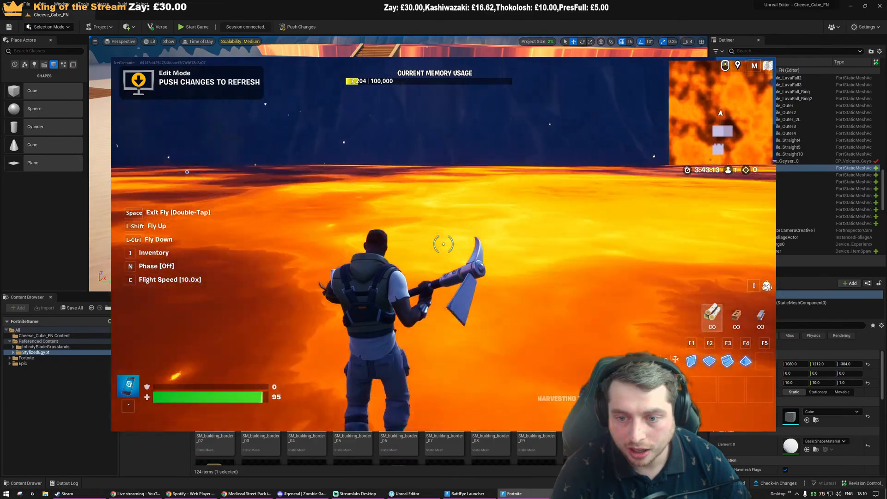
{"action": "key", "text": "w"}
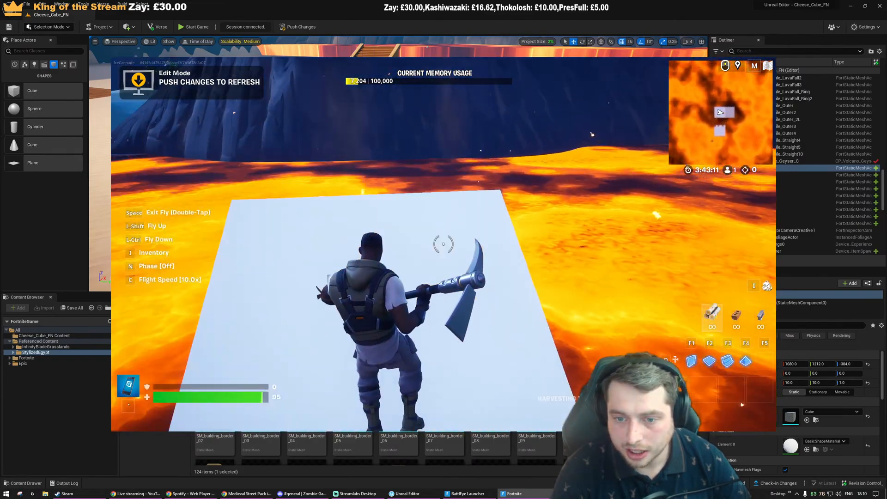
{"action": "key", "text": "space"}
{"action": "key", "text": "space"}
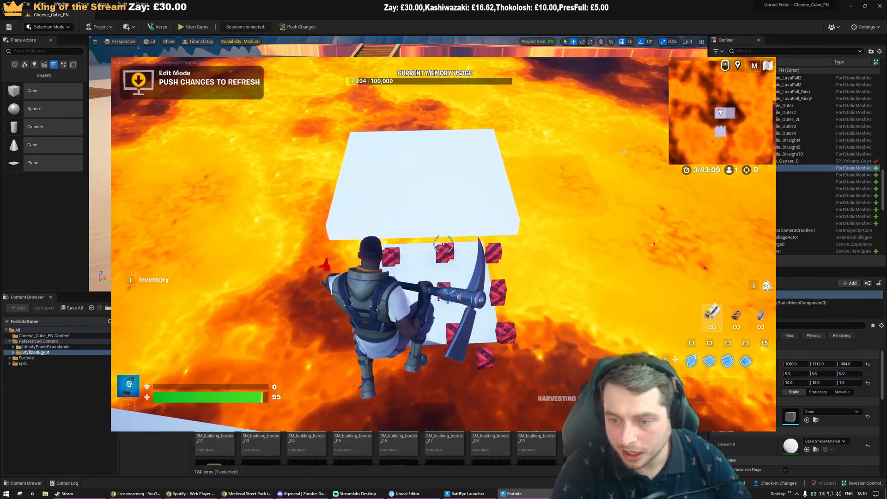
{"action": "key", "text": "w"}
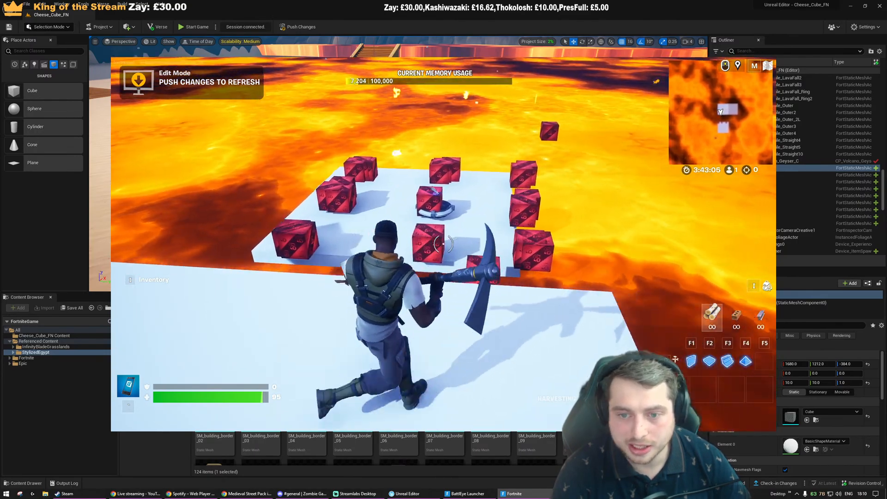
{"action": "key", "text": "Escape"}
{"action": "left_click", "coordinate": [379, 39]}
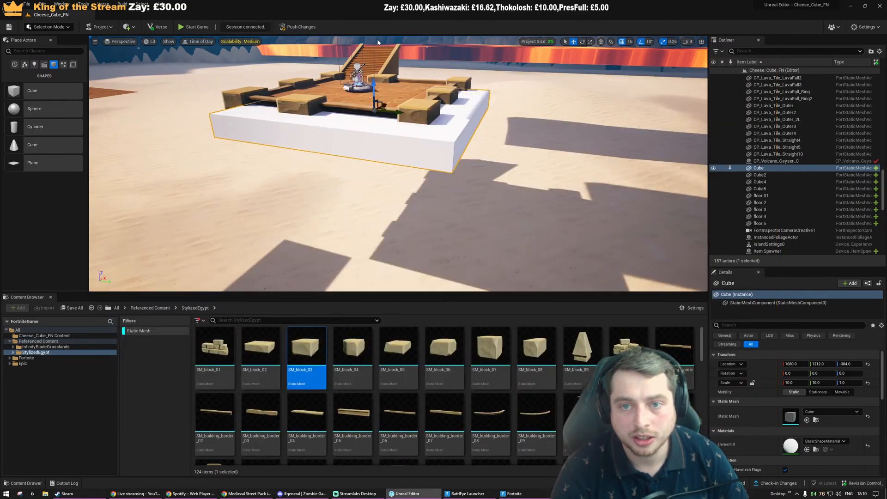
Push the latest level changes to the connected session and switch to the Fortnite game
{"action": "left_click", "coordinate": [302, 27]}
{"action": "left_click", "coordinate": [498, 326]}
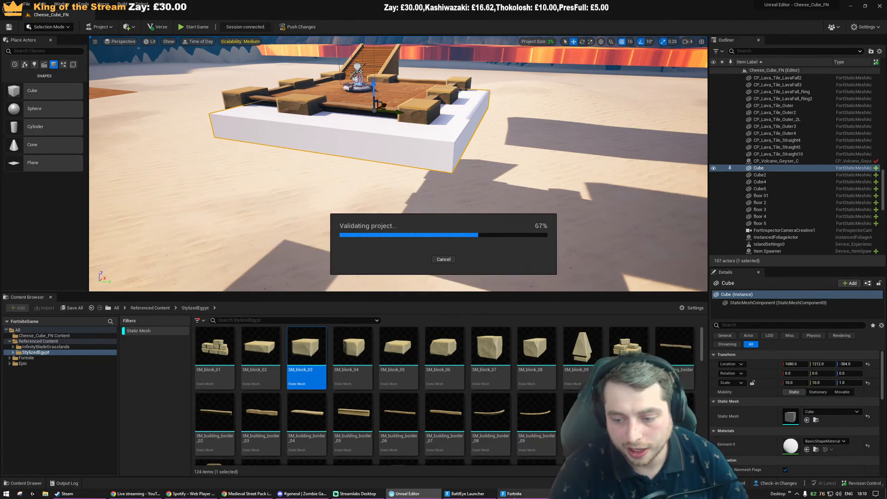
{"action": "mouse_move", "coordinate": [514, 498]}
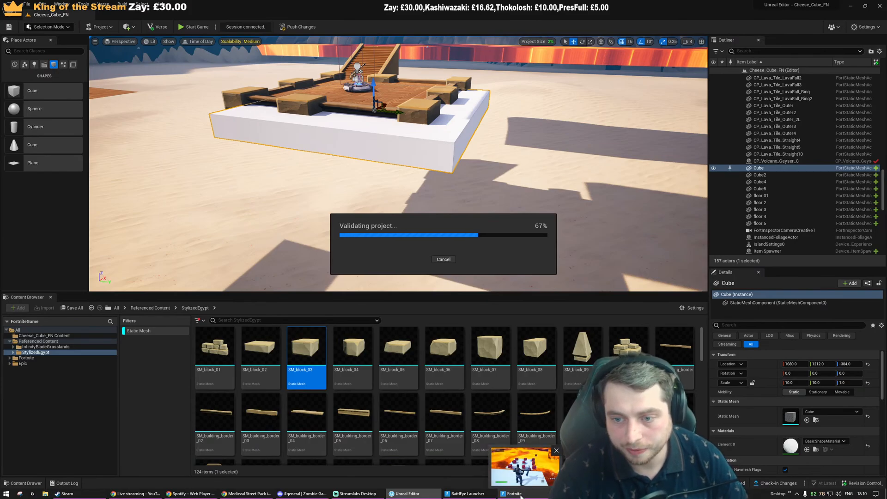
{"action": "left_click", "coordinate": [517, 494]}
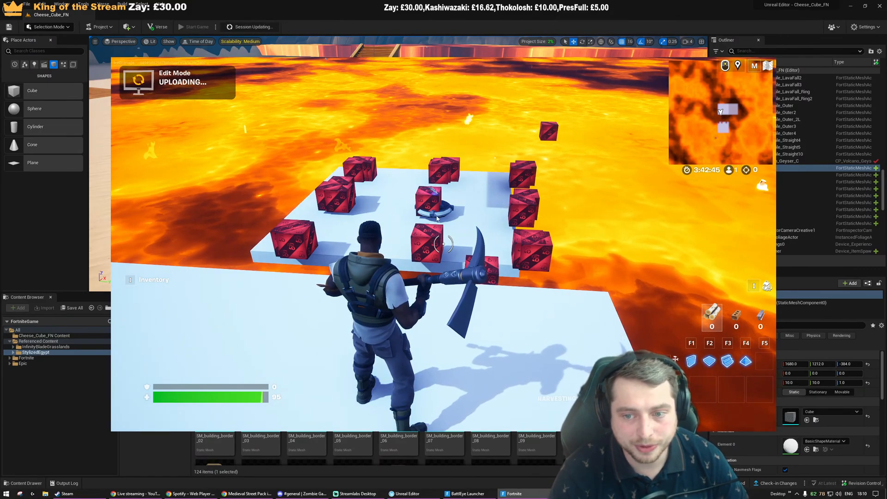
Walk around the white platforms and placeholder blocks in the running session while the update uploads, and open the game settings
{"action": "left_click", "coordinate": [375, 202]}
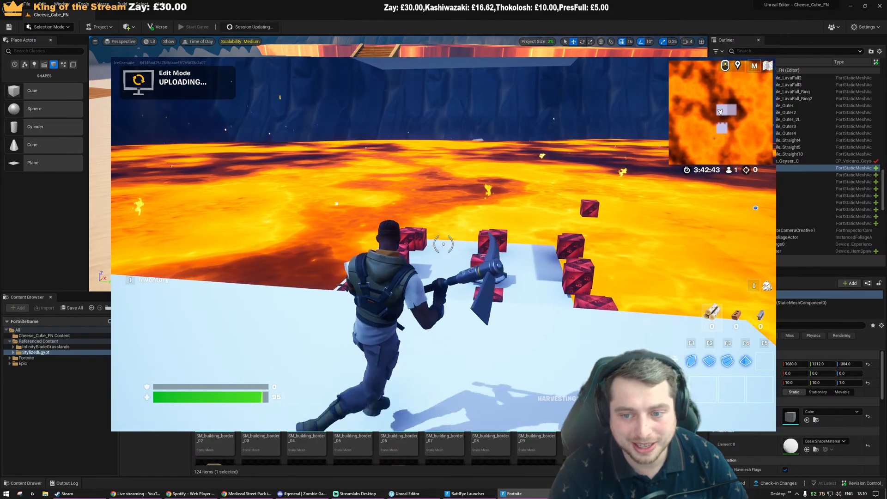
{"action": "key", "text": "w"}
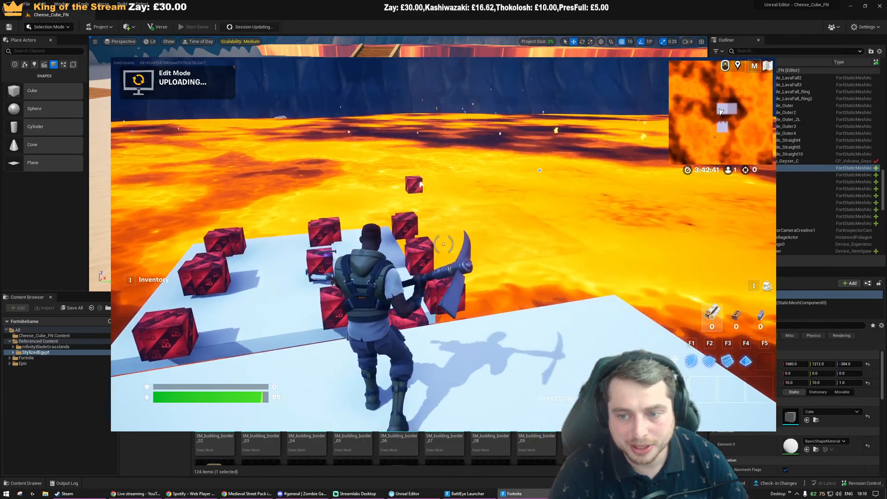
{"action": "key", "text": "w"}
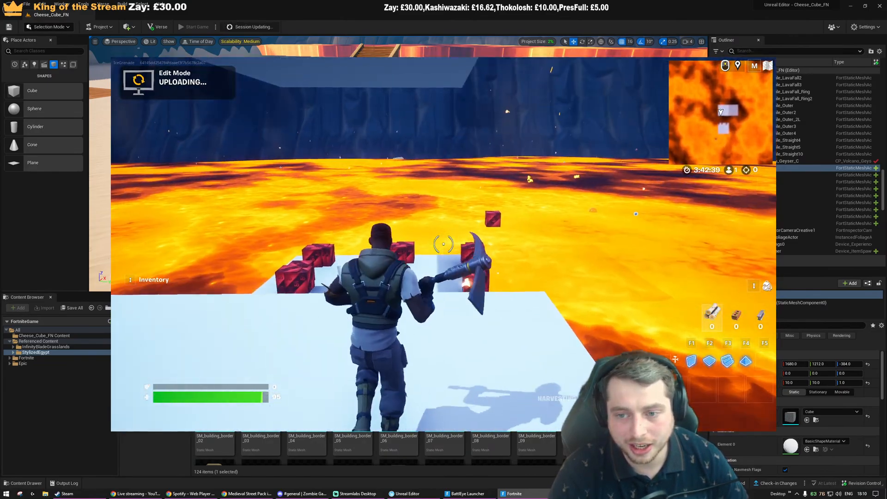
{"action": "key", "text": "w"}
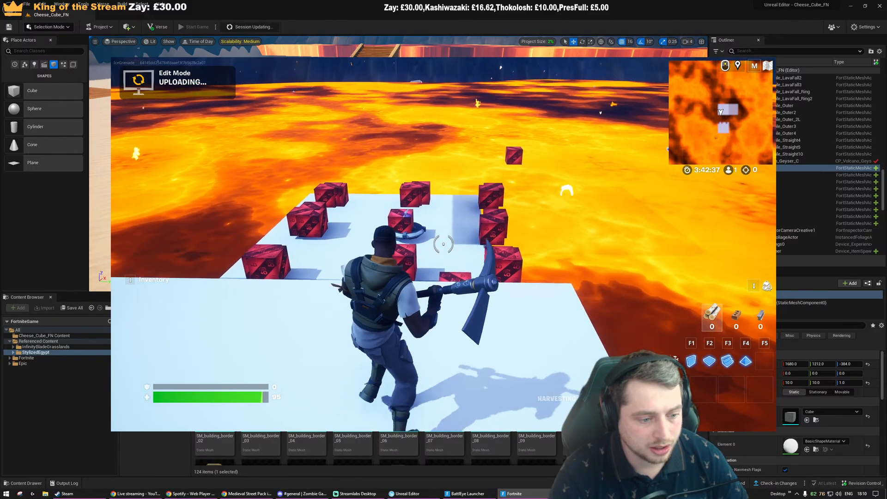
{"action": "key", "text": "shift+w"}
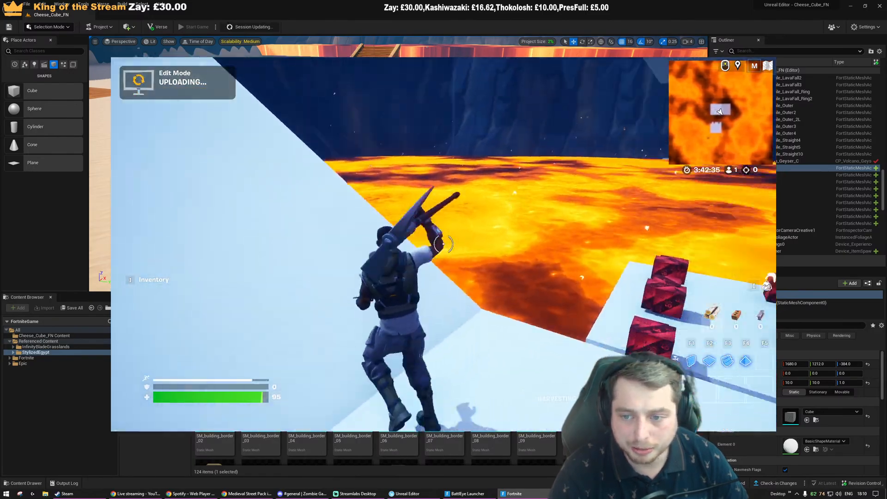
{"action": "key", "text": "shift+w"}
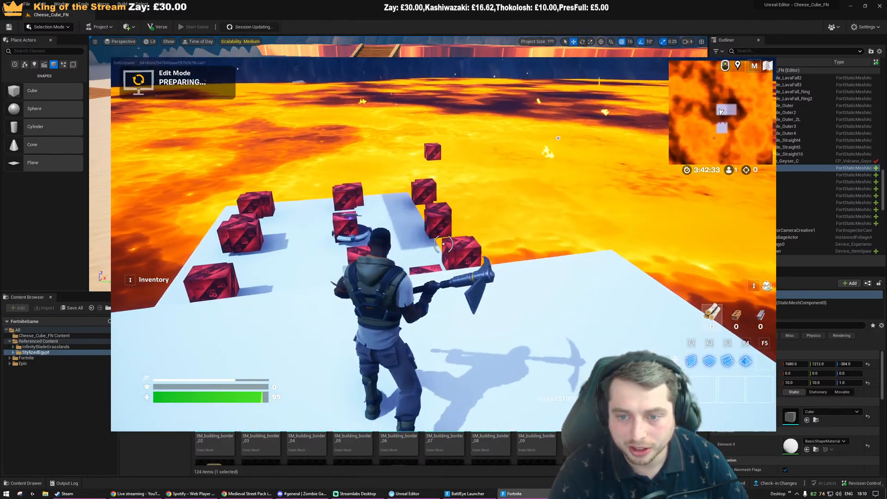
{"action": "key", "text": "d"}
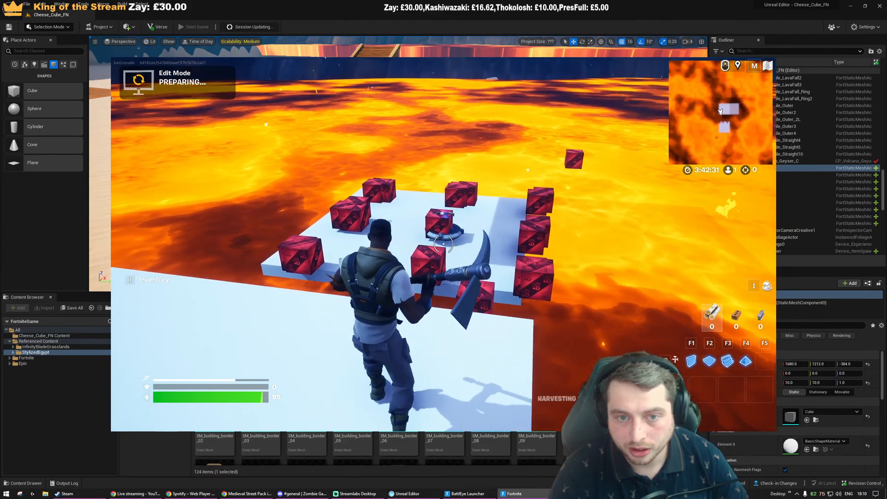
{"action": "key", "text": "a"}
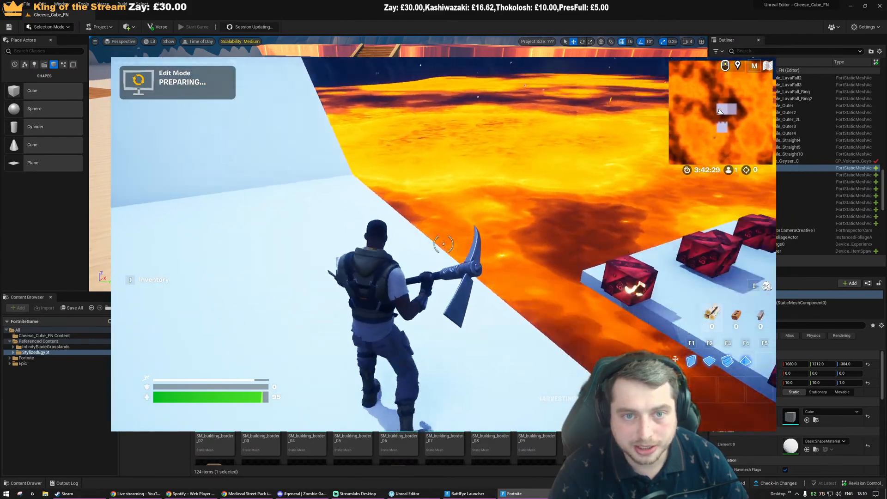
{"action": "key", "text": "Escape"}
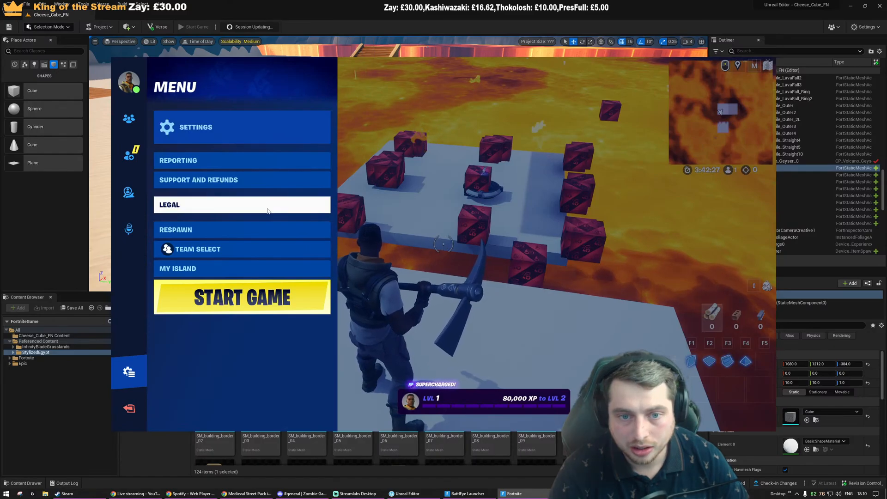
{"action": "left_click", "coordinate": [253, 126]}
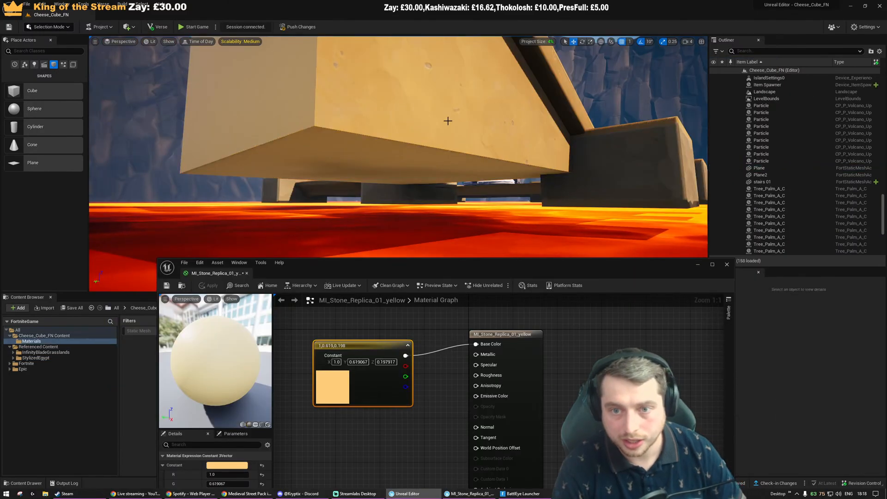
Inspect the stone side of the stairs and set MI_Stone_Replica_01_yellow's base colour constant to R 1.0, G 0.609172, B 0.177083
{"action": "left_click", "coordinate": [301, 115]}
{"action": "right_click_drag", "start_coordinate": [301, 115], "coordinate": [345, 122]}
{"action": "key", "text": "Escape"}
{"action": "left_click", "coordinate": [367, 133]}
{"action": "key", "text": "Escape"}
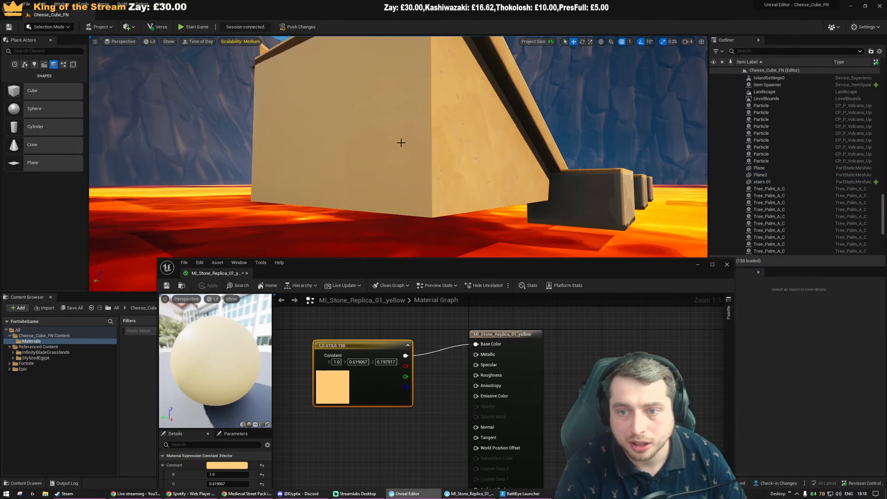
{"action": "left_click", "coordinate": [229, 465]}
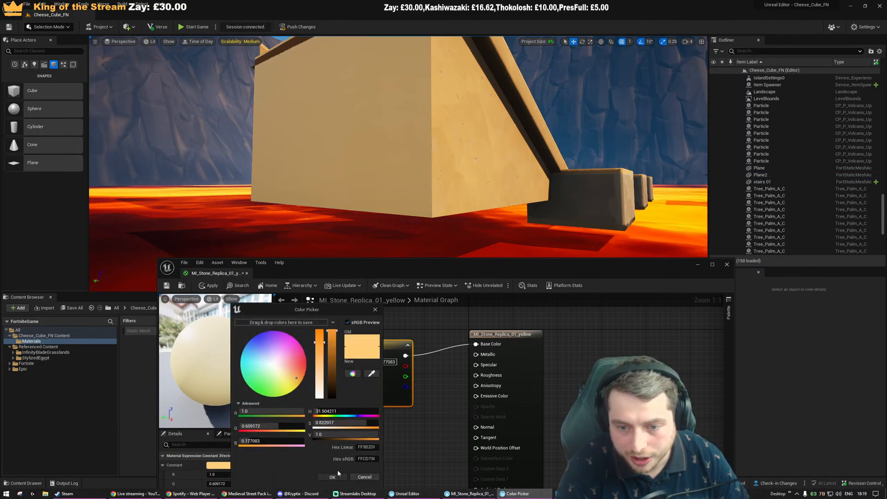
{"action": "left_click", "coordinate": [340, 478]}
{"action": "right_click_drag", "start_coordinate": [397, 138], "coordinate": [505, 202]}
{"action": "left_click", "coordinate": [510, 182]}
{"action": "left_click", "coordinate": [460, 178], "text": "ctrl"}
{"action": "left_click", "coordinate": [399, 159], "text": "ctrl"}
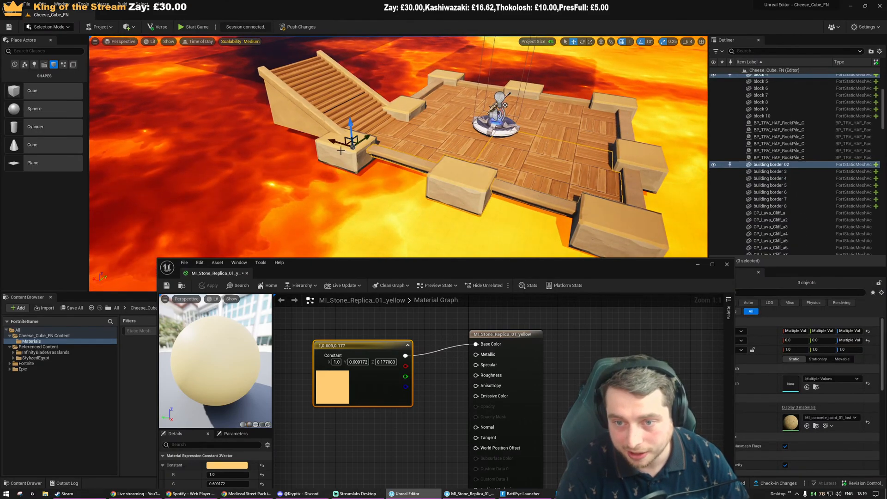
{"action": "left_click", "coordinate": [340, 151], "text": "ctrl"}
{"action": "right_click_drag", "start_coordinate": [341, 151], "coordinate": [245, 156]}
{"action": "left_click", "coordinate": [421, 230]}
{"action": "right_click_drag", "start_coordinate": [420, 231], "coordinate": [434, 228]}
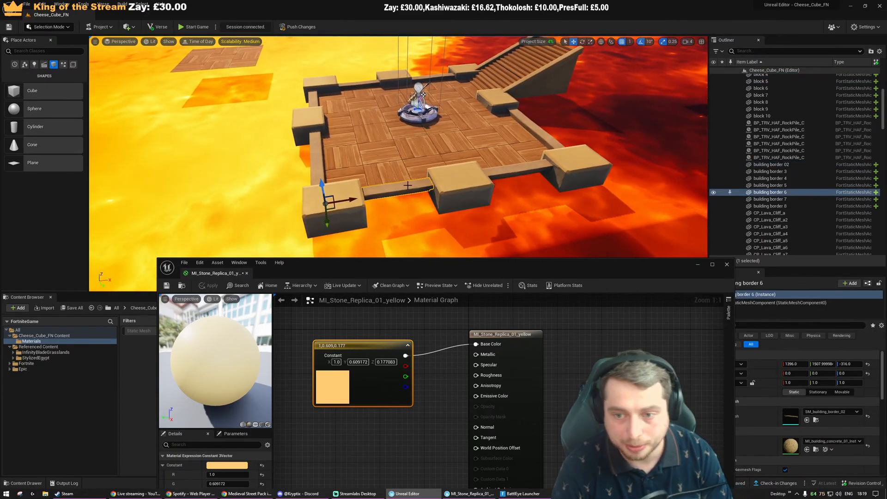
Select the platform's eight stone blocks, six border pieces and four wooden floor tiles, and group them
{"action": "left_click", "coordinate": [342, 210]}
{"action": "left_click", "coordinate": [332, 170], "text": "ctrl"}
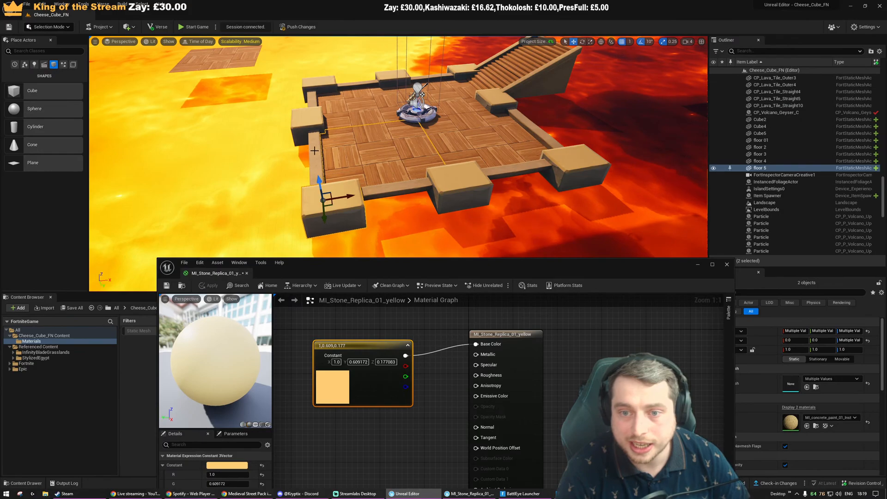
{"action": "left_click", "coordinate": [317, 158], "text": "ctrl"}
{"action": "left_click", "coordinate": [308, 122], "text": "ctrl"}
{"action": "left_click", "coordinate": [313, 96], "text": "ctrl"}
{"action": "left_click", "coordinate": [323, 82], "text": "ctrl"}
{"action": "left_click", "coordinate": [354, 109], "text": "ctrl"}
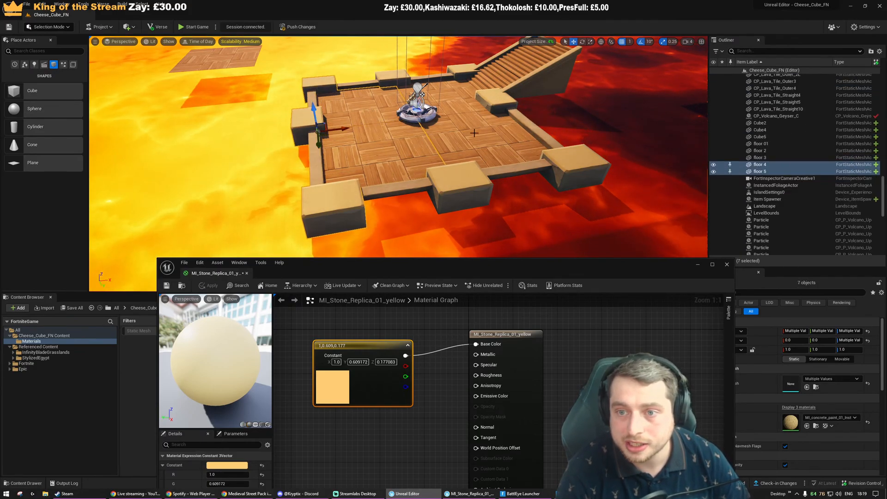
{"action": "left_click", "coordinate": [467, 142], "text": "ctrl"}
{"action": "left_click", "coordinate": [454, 104], "text": "ctrl"}
{"action": "left_click", "coordinate": [447, 78], "text": "ctrl"}
{"action": "left_click", "coordinate": [396, 78], "text": "ctrl"}
{"action": "left_click", "coordinate": [463, 76], "text": "ctrl"}
{"action": "left_click", "coordinate": [494, 103], "text": "ctrl"}
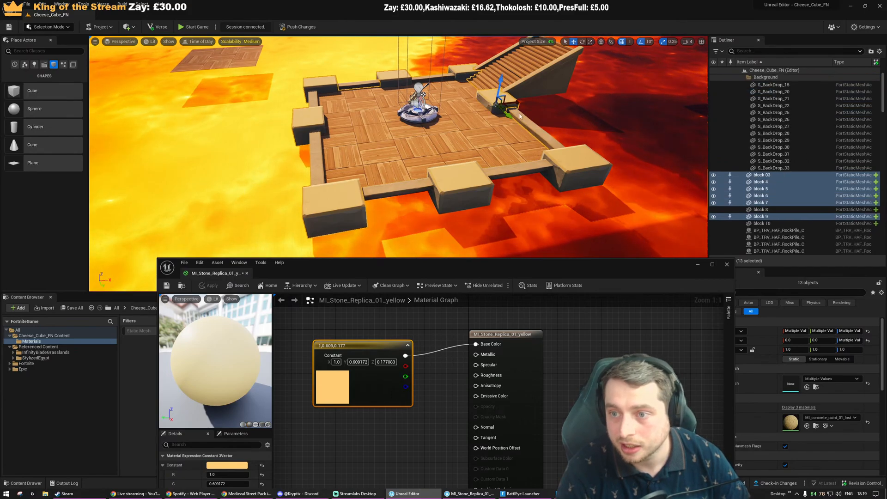
{"action": "left_click", "coordinate": [533, 128], "text": "ctrl"}
{"action": "left_click", "coordinate": [572, 160], "text": "ctrl"}
{"action": "left_click", "coordinate": [518, 171], "text": "ctrl"}
{"action": "left_click", "coordinate": [471, 183], "text": "ctrl"}
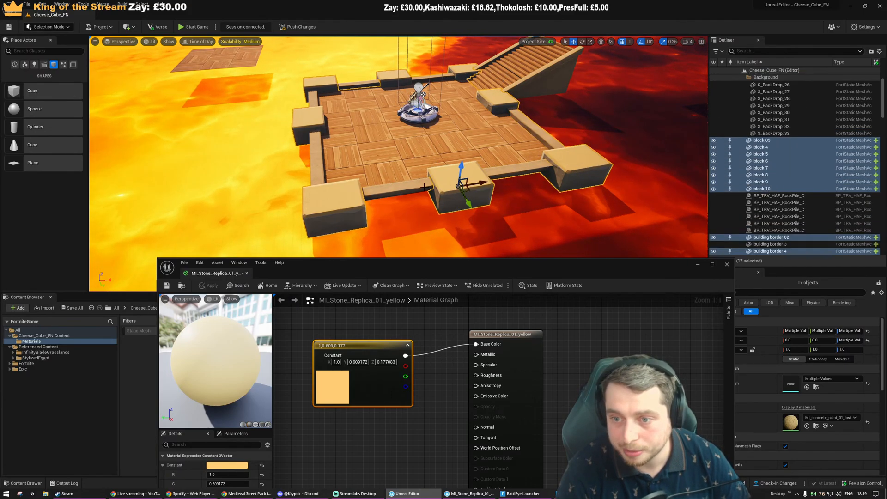
{"action": "left_click", "coordinate": [408, 192], "text": "ctrl"}
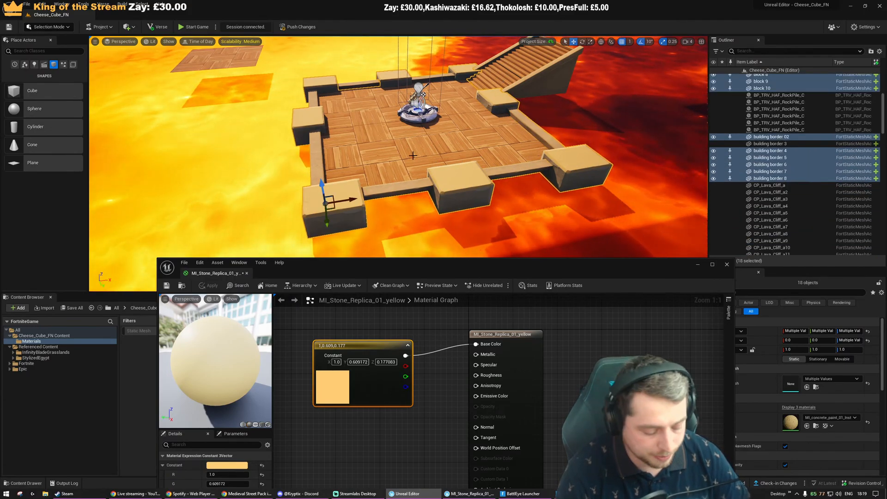
{"action": "key", "text": "ctrl+g"}
Duplicate the grouped platform and place the copy at the upper end of the wooden stairs
{"action": "right_click_drag", "start_coordinate": [412, 156], "coordinate": [439, 148]}
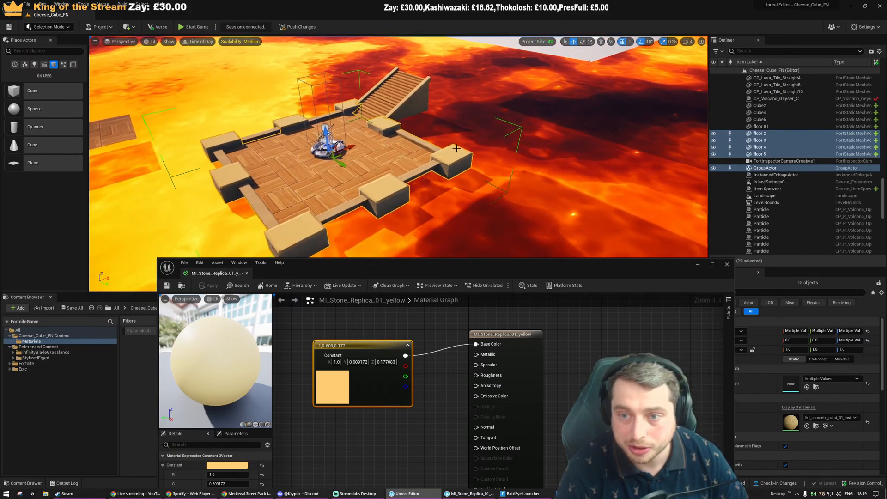
{"action": "key", "text": "e"}
{"action": "left_click_drag", "start_coordinate": [368, 143], "coordinate": [355, 178]}
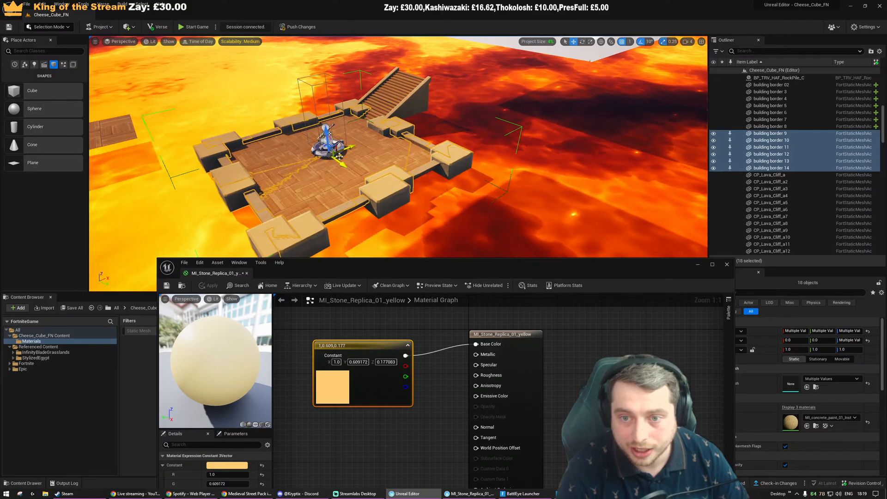
{"action": "left_click_drag", "start_coordinate": [337, 146], "coordinate": [490, 75]}
{"action": "key", "text": "w"}
{"action": "right_click_drag", "start_coordinate": [490, 75], "coordinate": [610, 71]}
{"action": "key", "text": "a"}
{"action": "left_click_drag", "start_coordinate": [208, 116], "coordinate": [202, 95]}
{"action": "key", "text": "d"}
{"action": "right_click_drag", "start_coordinate": [203, 94], "coordinate": [177, 99]}
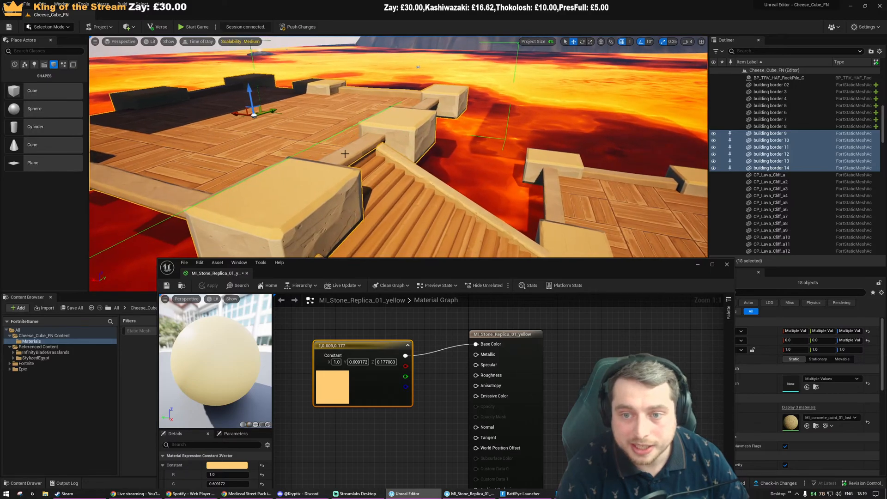
Show only the duplicated platform by hiding all other actors, and switch the viewport shading to Unlit
{"action": "key", "text": "s"}
{"action": "mouse_move", "coordinate": [406, 135]}
{"action": "right_mouse_down"}
{"action": "mouse_move", "coordinate": [400, 145]}
{"action": "mouse_move", "coordinate": [412, 148]}
{"action": "right_mouse_up"}
{"action": "key", "text": "a"}
{"action": "key", "text": "w"}
{"action": "right_click", "coordinate": [387, 161]}
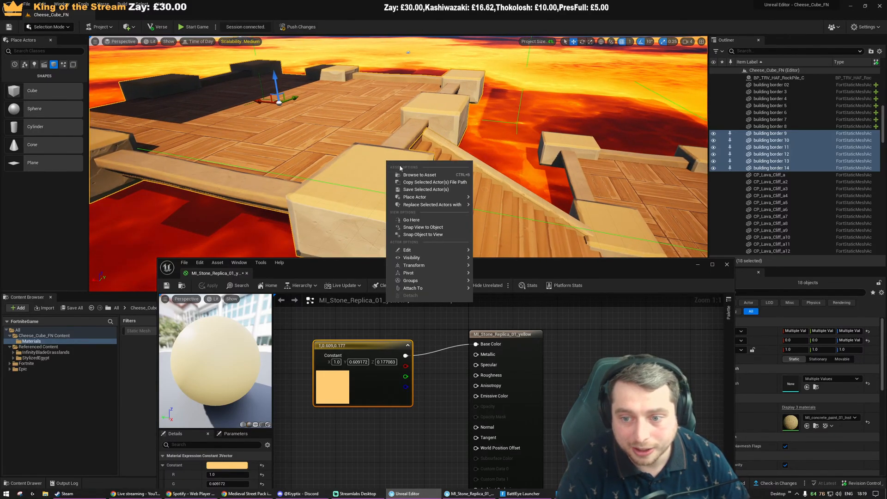
{"action": "left_click", "coordinate": [497, 267]}
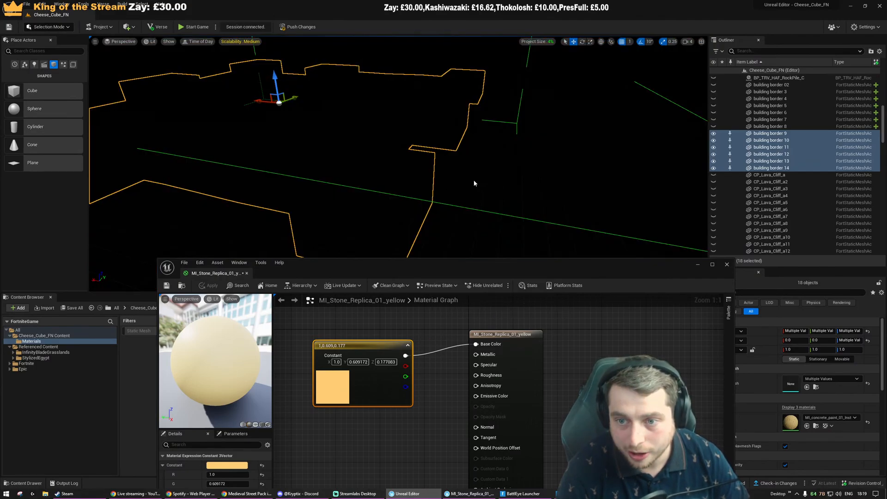
{"action": "right_click_drag", "start_coordinate": [398, 157], "coordinate": [403, 146]}
{"action": "left_click", "coordinate": [150, 41]}
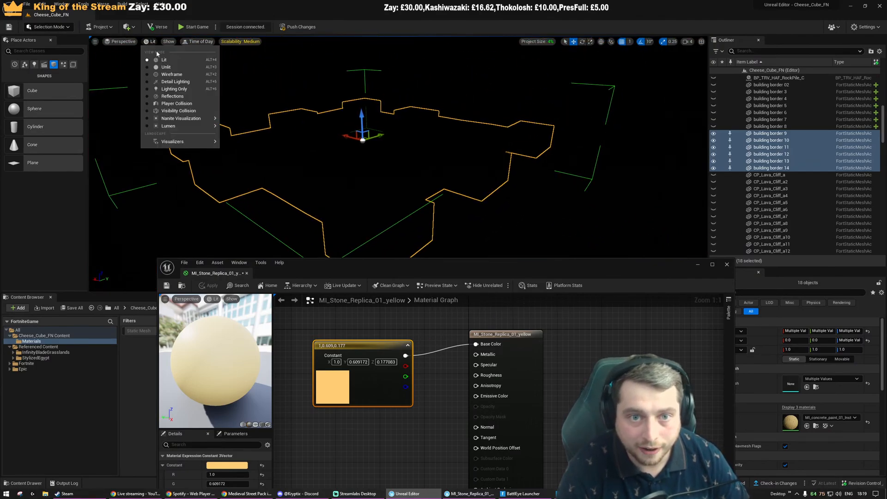
{"action": "left_click", "coordinate": [159, 59]}
Ungroup the platform copy and delete its border piece between the two blocks where the stairs arrive
{"action": "scroll", "coordinate": [450, 176], "scroll_direction": "up", "scroll_amount": 2}
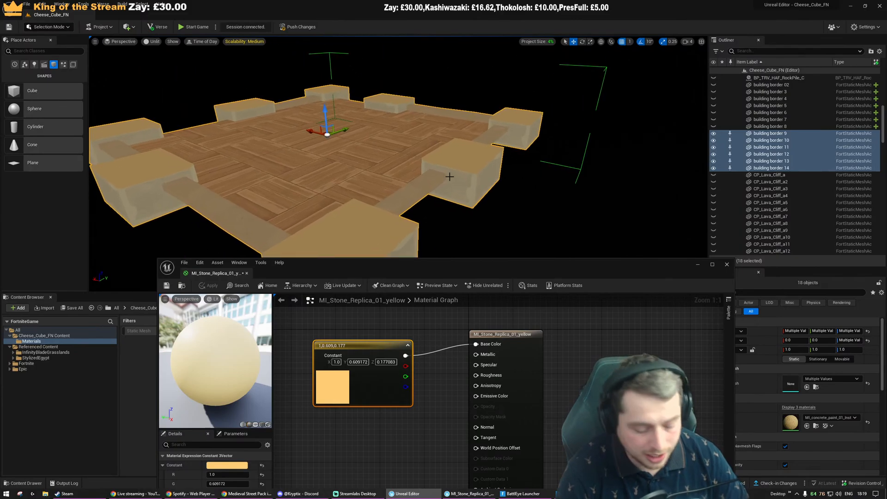
{"action": "left_click", "coordinate": [418, 191]}
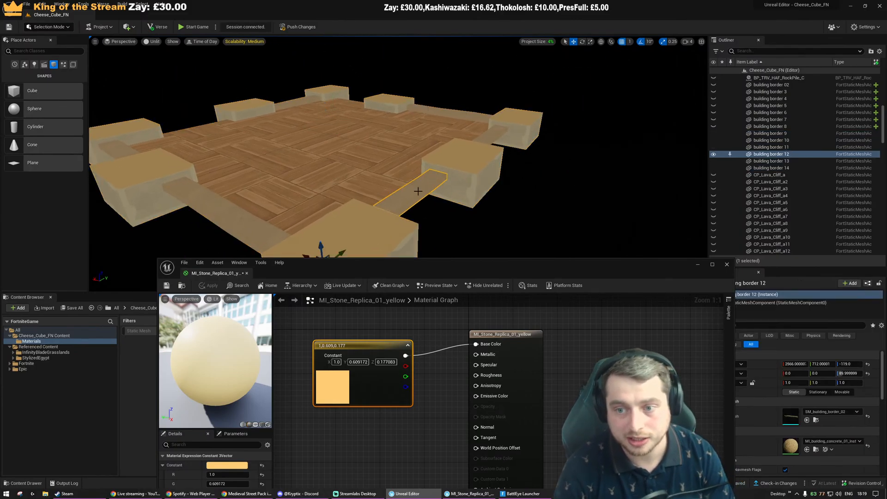
{"action": "key", "text": "Delete"}
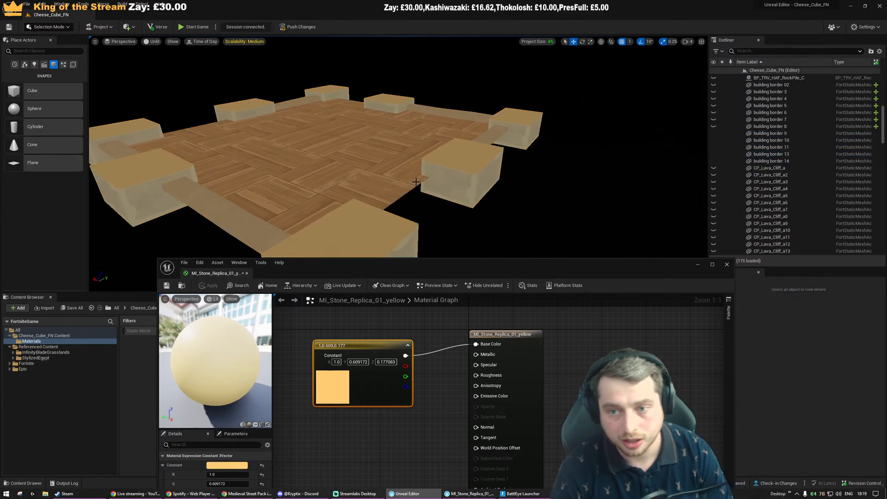
Select all remaining blocks, borders and floor tiles of the platform copy from the Top view and group them again
{"action": "left_click", "coordinate": [402, 161]}
{"action": "key", "text": "alt+j"}
{"action": "scroll", "coordinate": [434, 157], "scroll_direction": "down", "scroll_amount": 16}
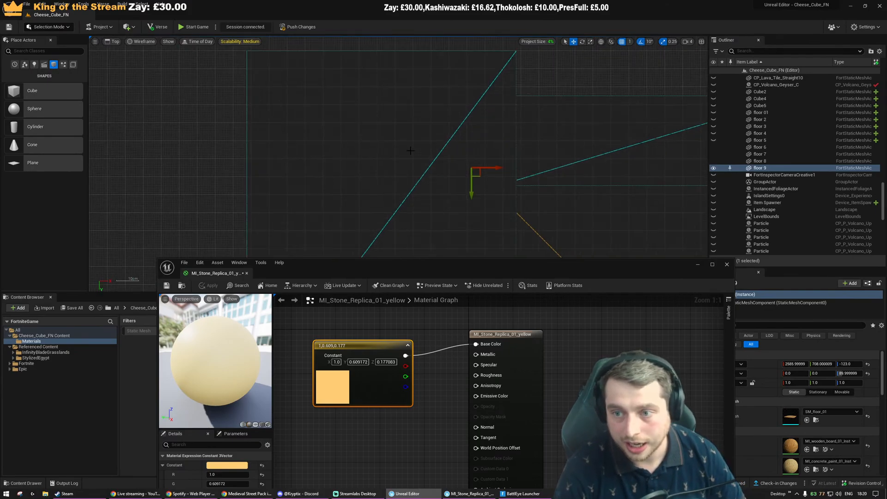
{"action": "left_click", "coordinate": [408, 143]}
{"action": "scroll", "coordinate": [373, 121], "scroll_direction": "down", "scroll_amount": 5}
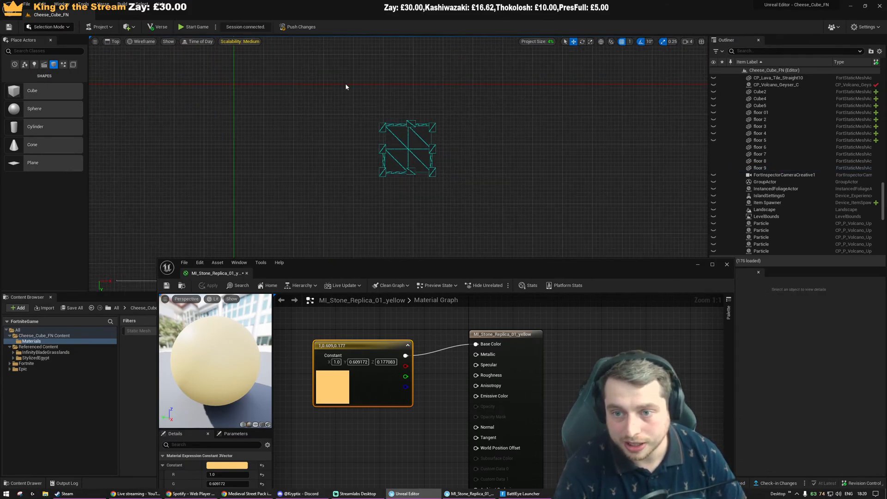
{"action": "left_click_drag", "start_coordinate": [345, 82], "coordinate": [539, 233]}
{"action": "key", "text": "alt+g"}
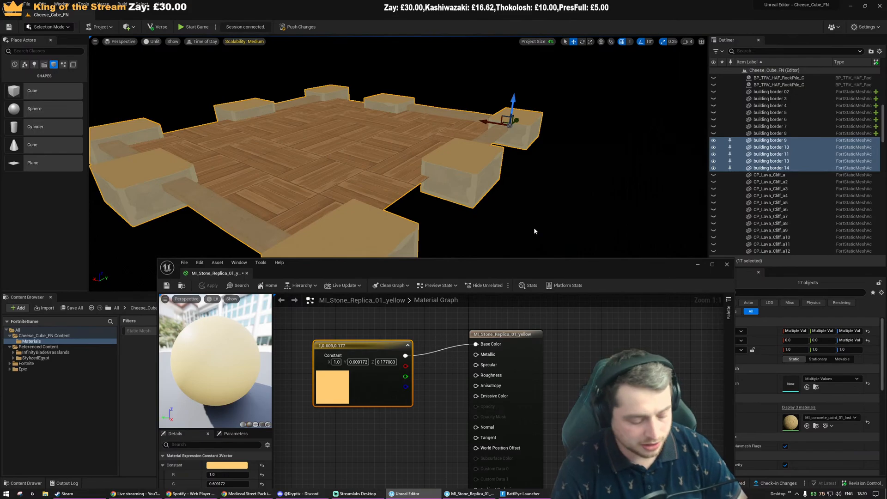
{"action": "key", "text": "ctrl+g"}
{"action": "key", "text": "s"}
{"action": "right_click_drag", "start_coordinate": [444, 173], "coordinate": [444, 174]}
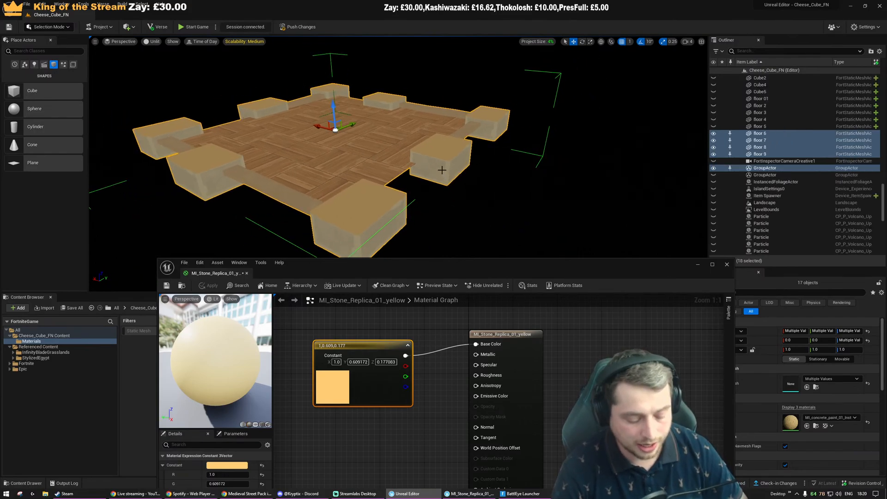
Unhide all hidden actors and return the viewport shading to Lit
{"action": "key", "text": "s"}
{"action": "mouse_move", "coordinate": [421, 165]}
{"action": "right_mouse_down"}
{"action": "mouse_move", "coordinate": [413, 165]}
{"action": "mouse_move", "coordinate": [429, 164]}
{"action": "mouse_move", "coordinate": [420, 157]}
{"action": "right_mouse_up"}
{"action": "key", "text": "w"}
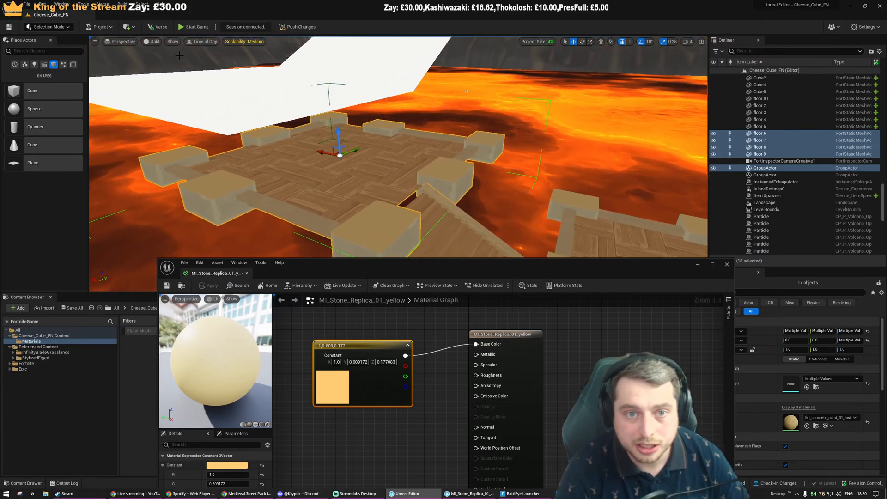
{"action": "key", "text": "alt+4"}
Move the grouped platform copy to close the gap at the top of the wooden stairs, and clear the selection
{"action": "right_click_drag", "start_coordinate": [173, 66], "coordinate": [332, 81]}
{"action": "key", "text": "w"}
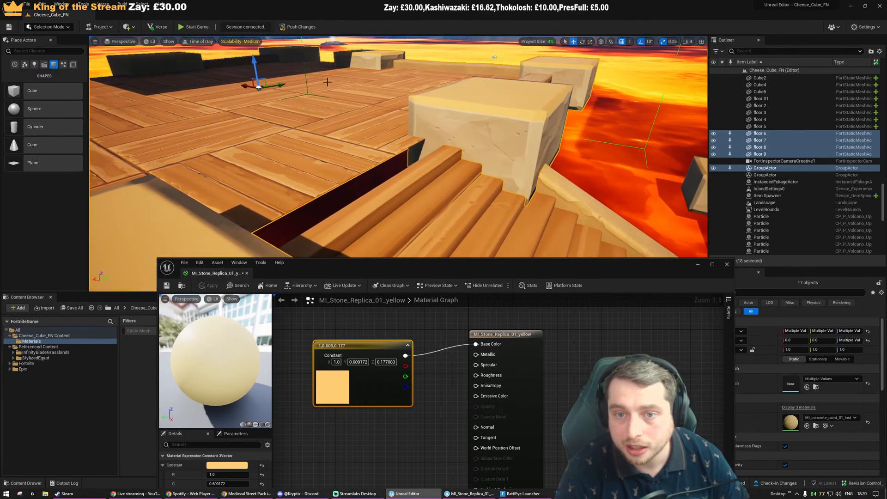
{"action": "left_click_drag", "start_coordinate": [242, 85], "coordinate": [272, 70]}
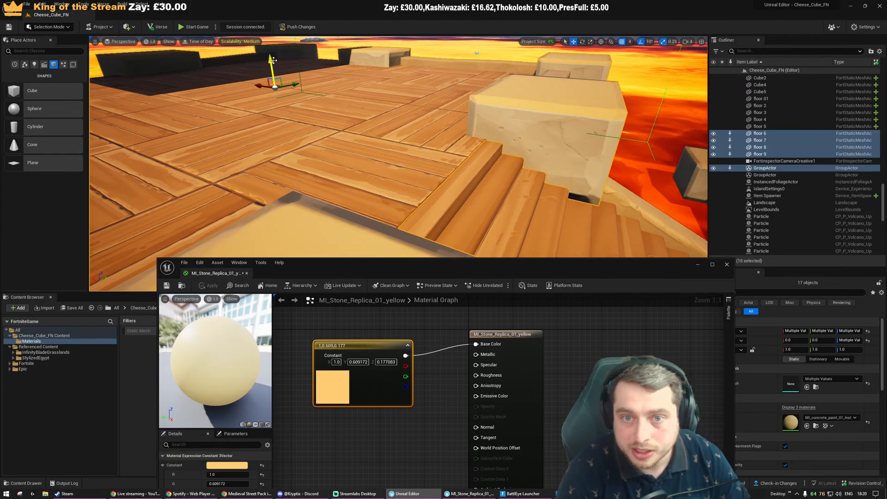
{"action": "right_click_drag", "start_coordinate": [399, 148], "coordinate": [388, 164]}
{"action": "right_click_drag", "start_coordinate": [460, 199], "coordinate": [416, 153]}
{"action": "left_click", "coordinate": [370, 143]}
{"action": "right_click_drag", "start_coordinate": [460, 121], "coordinate": [430, 138]}
{"action": "key", "text": "Escape"}
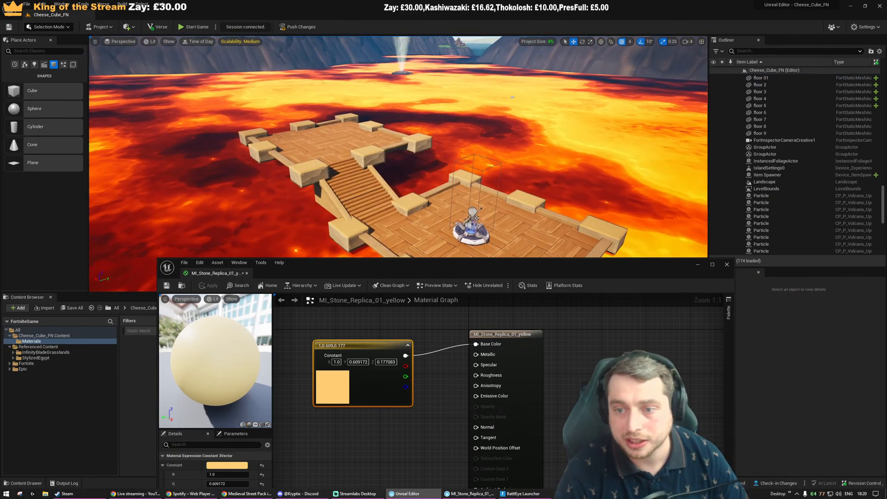
Duplicate the upper platform, rotate the duplicate and place it higher up at the end of a second flight of stairs
{"action": "left_click", "coordinate": [323, 116]}
{"action": "right_click_drag", "start_coordinate": [323, 115], "coordinate": [333, 121]}
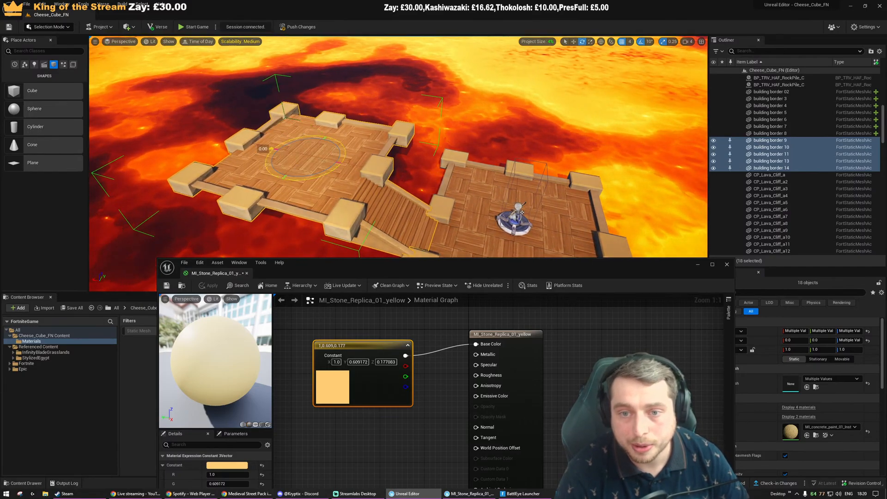
{"action": "left_click_drag", "start_coordinate": [273, 149], "coordinate": [317, 136]}
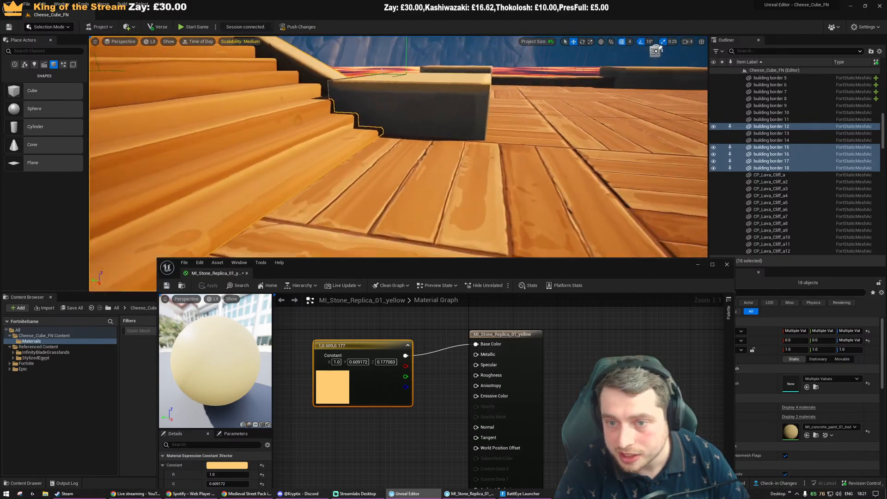
{"action": "right_click_drag", "start_coordinate": [273, 104], "coordinate": [273, 103]}
{"action": "key", "text": "Escape"}
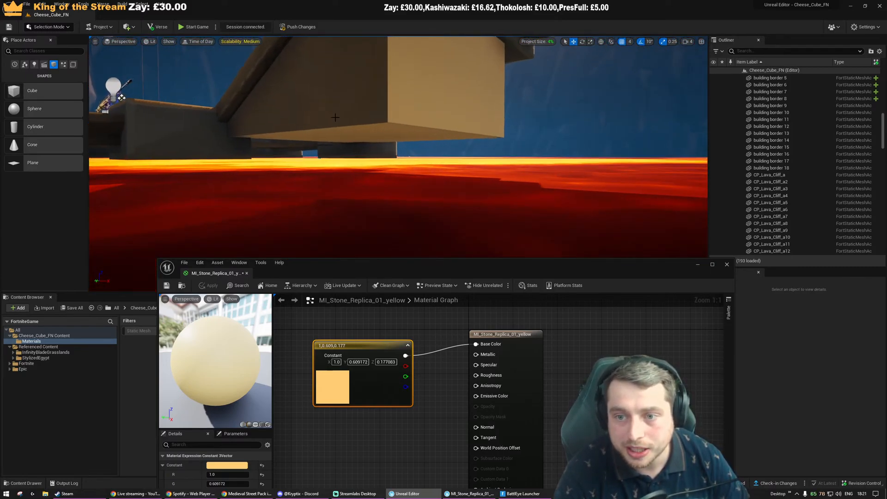
Select the lower wooden stairs together with their two stone side planes
{"action": "left_click", "coordinate": [355, 132]}
{"action": "left_click", "coordinate": [400, 97], "text": "ctrl"}
{"action": "right_click_drag", "start_coordinate": [401, 97], "coordinate": [434, 110]}
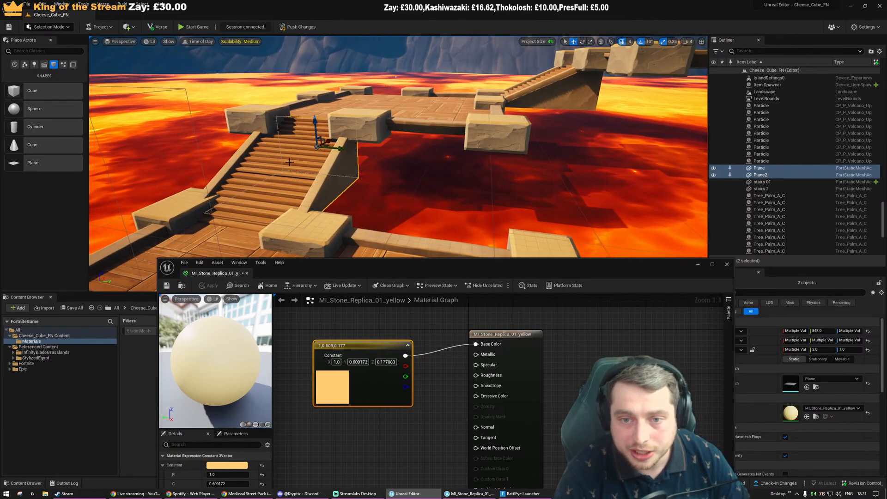
{"action": "left_click", "coordinate": [290, 162], "text": "ctrl"}
{"action": "left_click", "coordinate": [289, 162]}
{"action": "key", "text": "Escape"}
{"action": "key", "text": "ctrl+z"}
{"action": "key", "text": "ctrl+z"}
Duplicate the stairs with their side planes, rotate the copy and place it between the second and third platforms
{"action": "right_click_drag", "start_coordinate": [289, 162], "coordinate": [423, 229]}
{"action": "key", "text": "e"}
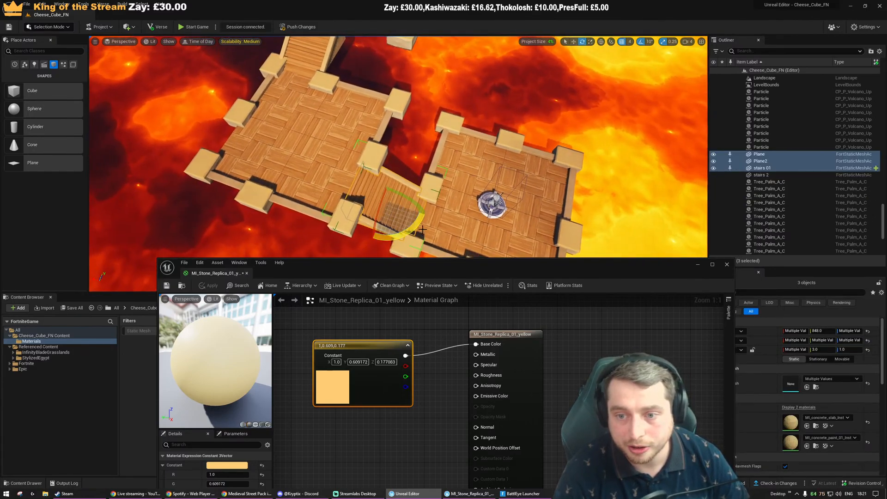
{"action": "left_click_drag", "start_coordinate": [350, 188], "coordinate": [401, 167], "text": "alt"}
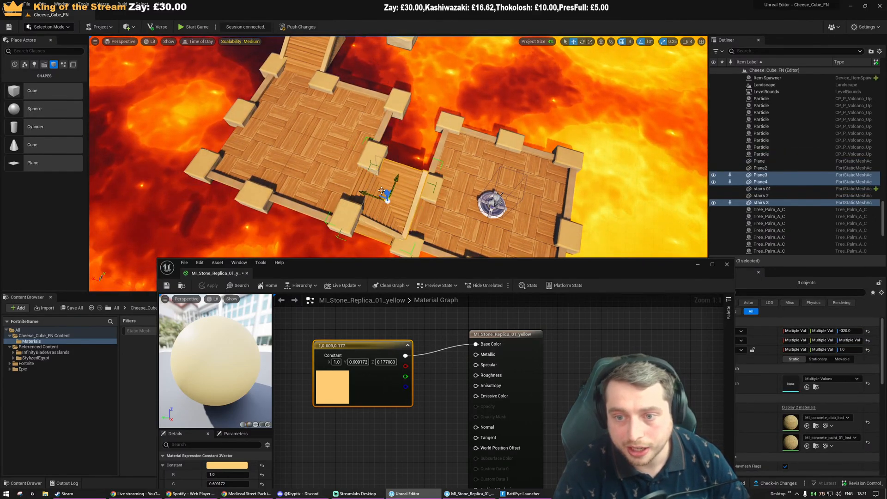
{"action": "right_click_drag", "start_coordinate": [308, 59], "coordinate": [346, 119]}
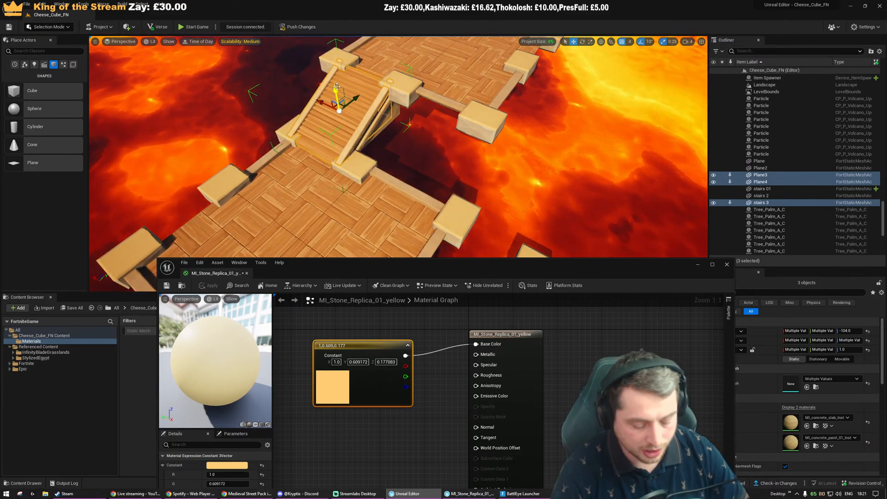
Align the copied stairs and side planes with the platform blocks using the Top view
{"action": "key", "text": "alt+j"}
{"action": "scroll", "coordinate": [389, 144], "scroll_direction": "up", "scroll_amount": 8}
{"action": "scroll", "coordinate": [389, 143], "scroll_direction": "down", "scroll_amount": 5}
{"action": "scroll", "coordinate": [390, 245], "scroll_direction": "up", "scroll_amount": 7}
{"action": "scroll", "coordinate": [391, 111], "scroll_direction": "down", "scroll_amount": 6}
{"action": "left_click_drag", "start_coordinate": [395, 86], "coordinate": [392, 115]}
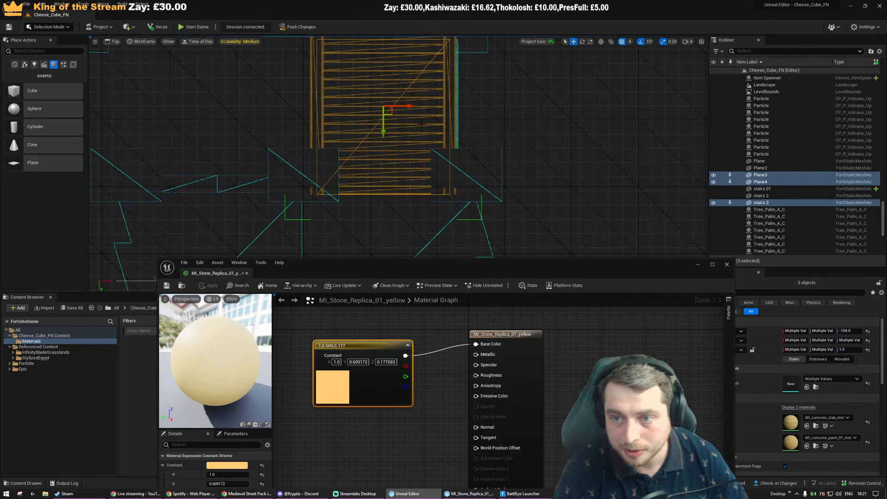
{"action": "scroll", "coordinate": [421, 123], "scroll_direction": "up", "scroll_amount": 4}
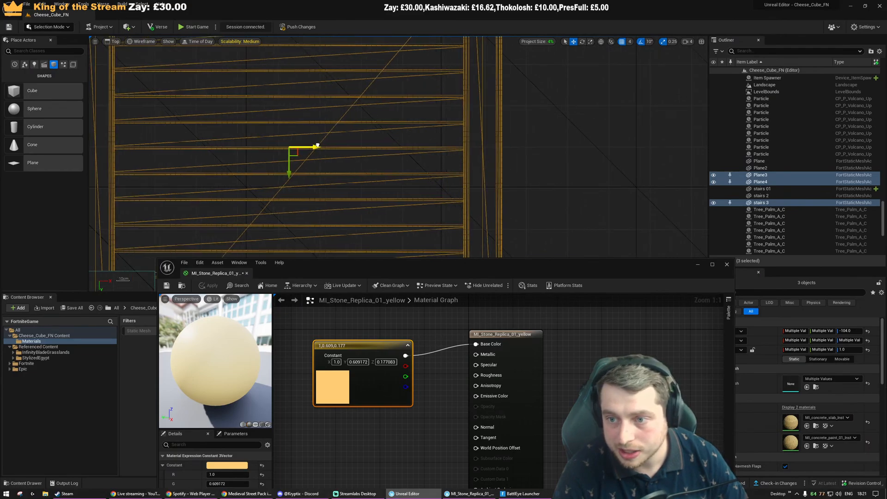
{"action": "key", "text": "alt+g"}
{"action": "right_click_drag", "start_coordinate": [317, 145], "coordinate": [333, 118]}
{"action": "key", "text": "alt+j"}
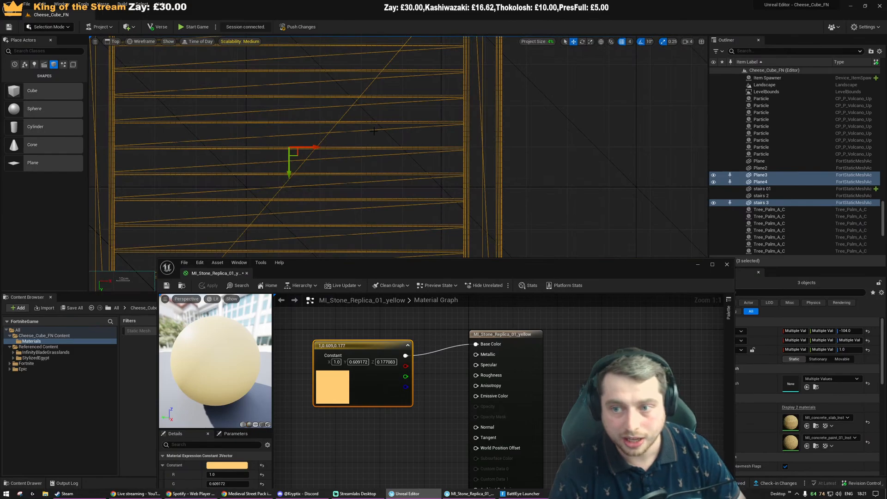
{"action": "key", "text": "alt+k"}
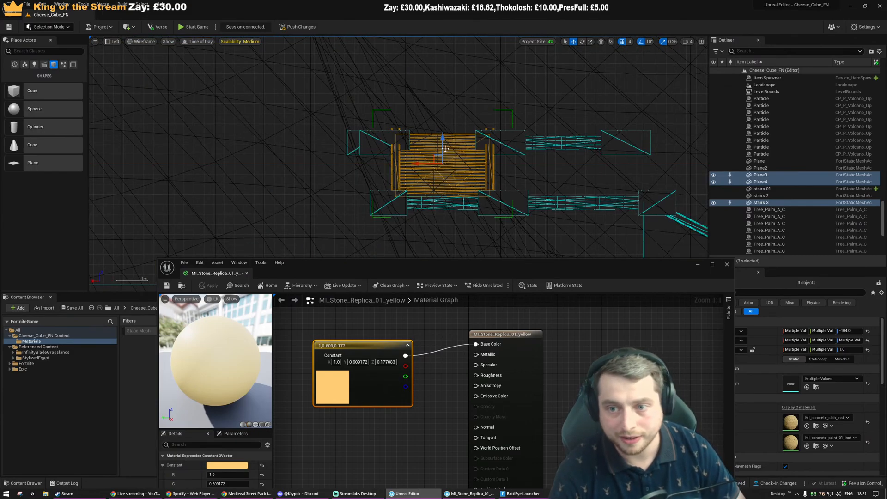
Adjust the copied stairs' height against the platform blocks in the Left and Front views, and remove the old upper stairs
{"action": "scroll", "coordinate": [457, 153], "scroll_direction": "up", "scroll_amount": 3}
{"action": "key", "text": "alt+h"}
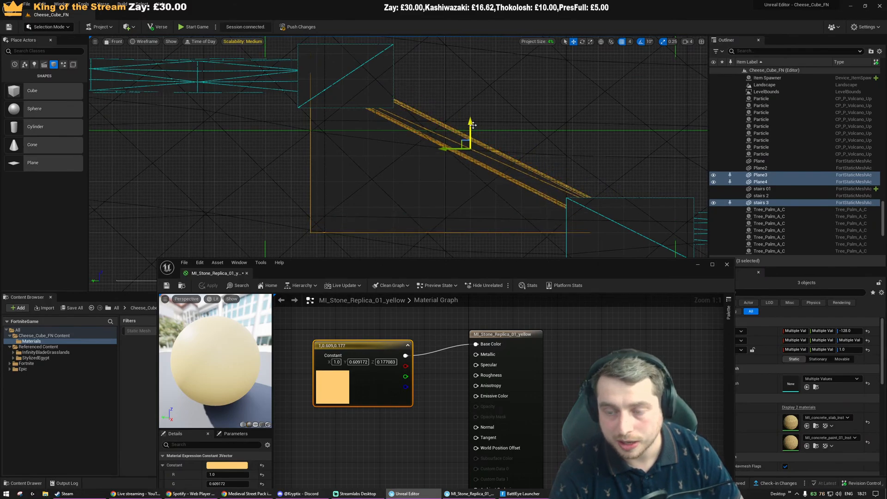
{"action": "key", "text": "alt+g"}
{"action": "key", "text": "h"}
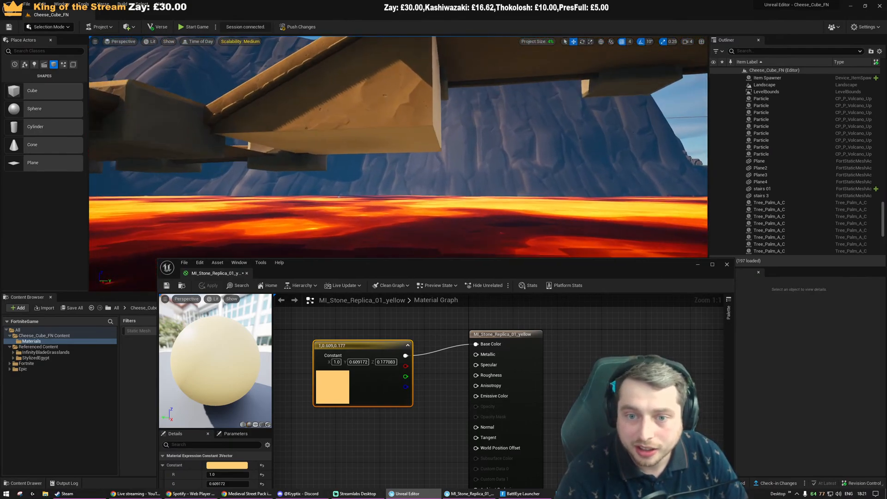
{"action": "right_click_drag", "start_coordinate": [422, 181], "coordinate": [411, 181]}
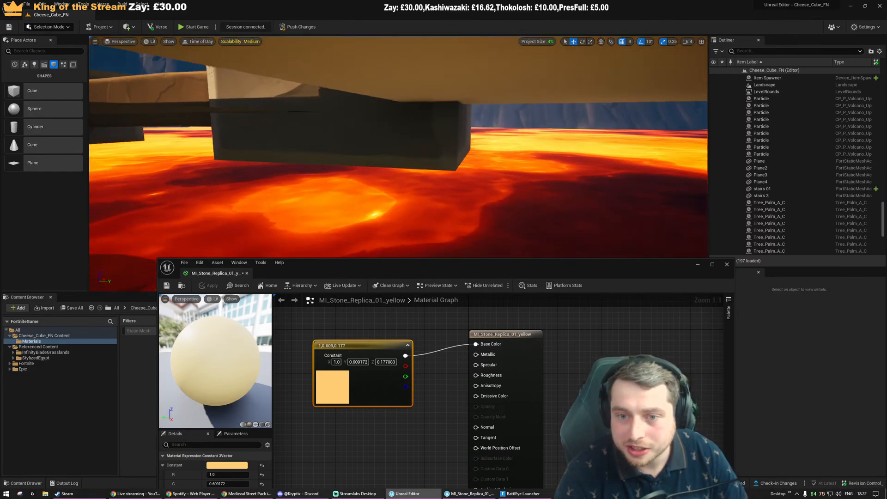
{"action": "right_click_drag", "start_coordinate": [410, 181], "coordinate": [410, 181]}
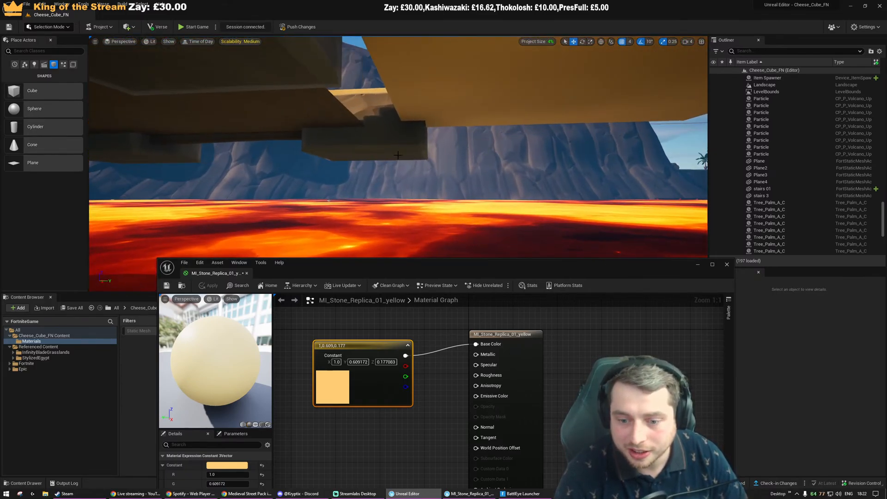
Save the MI_Stone_Replica_01_yellow material and close its editor
{"action": "left_click", "coordinate": [313, 280]}
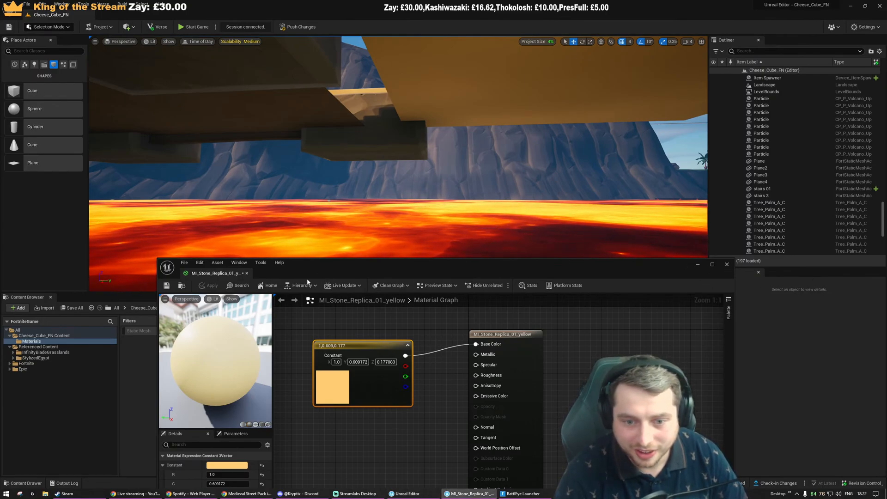
{"action": "left_click", "coordinate": [165, 288]}
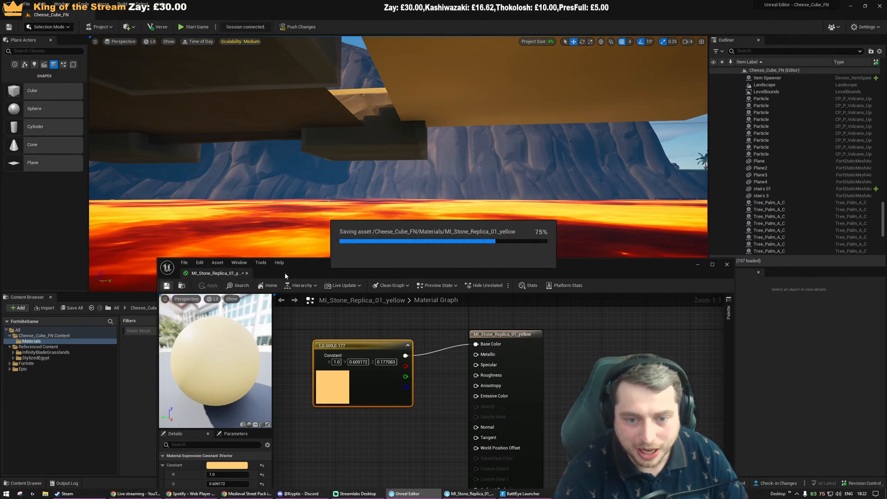
{"action": "left_click", "coordinate": [247, 274]}
{"action": "right_click_drag", "start_coordinate": [248, 275], "coordinate": [248, 275]}
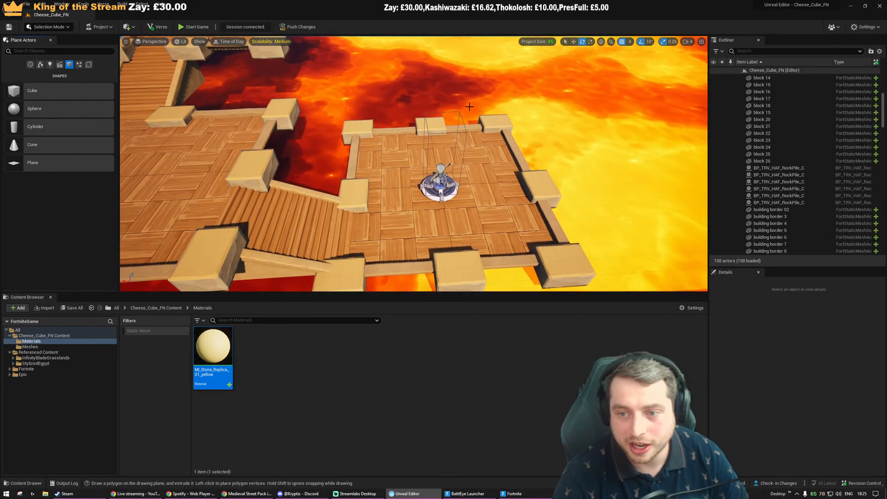
Duplicate the Item Spawner onto the neighbouring middle platform and delete the original one
{"action": "left_click", "coordinate": [442, 169]}
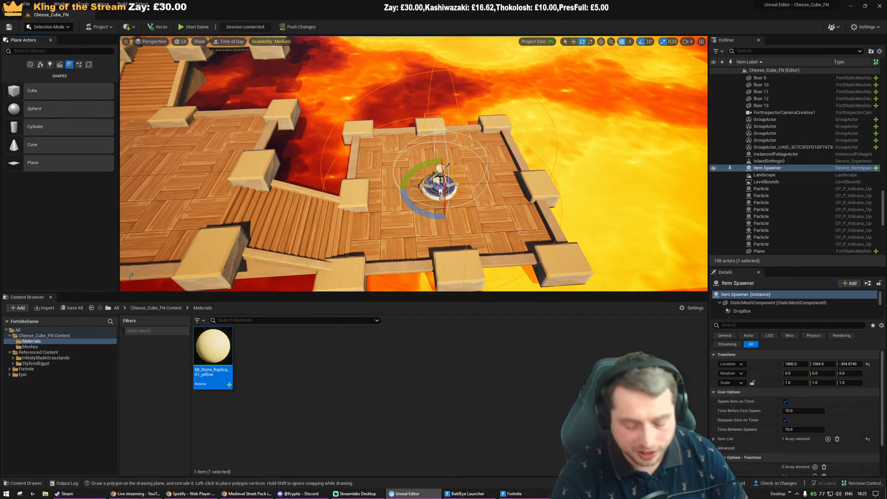
{"action": "right_click_drag", "start_coordinate": [444, 151], "coordinate": [445, 151]}
{"action": "key", "text": "w"}
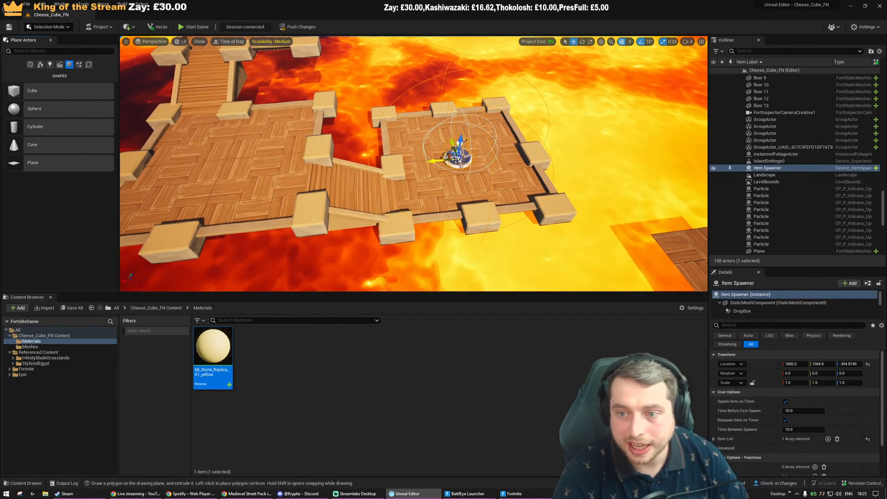
{"action": "left_click_drag", "start_coordinate": [446, 158], "coordinate": [222, 132], "text": "alt"}
{"action": "right_click_drag", "start_coordinate": [222, 132], "coordinate": [222, 133]}
{"action": "left_click", "coordinate": [430, 181]}
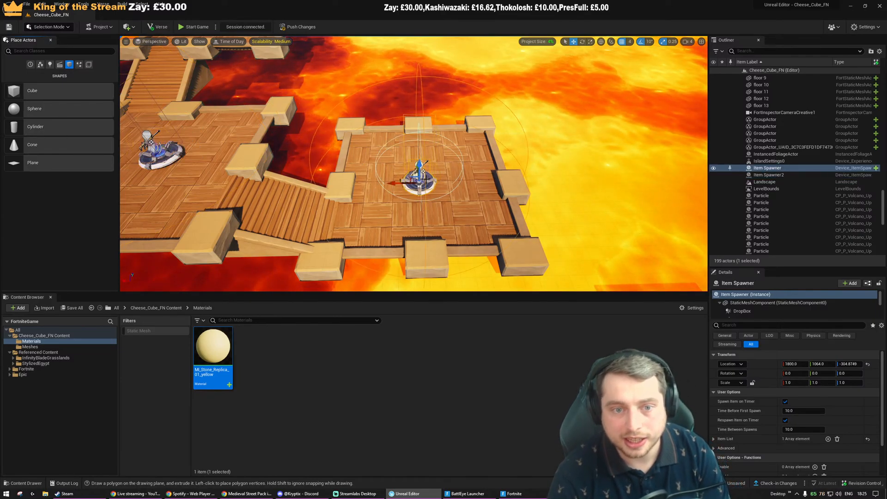
{"action": "key", "text": "Delete"}
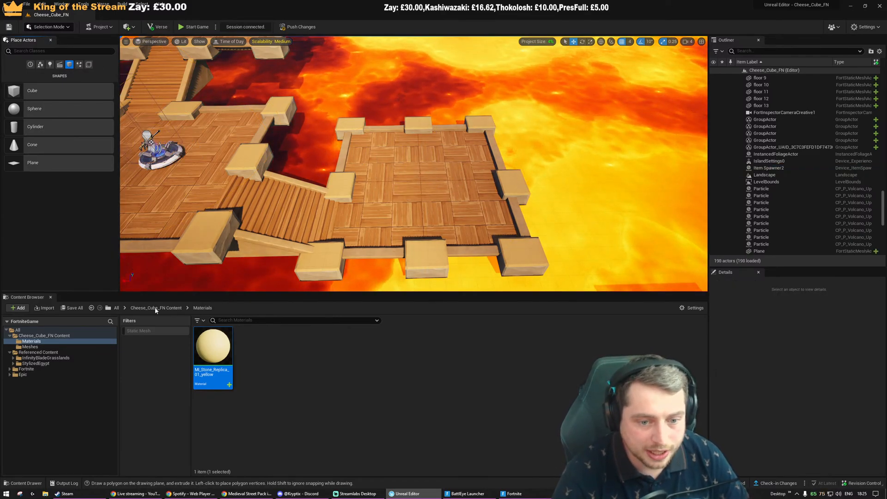
Search all content for "spawner" and place a Creature Spawner on the emptied platform
{"action": "left_click", "coordinate": [117, 308]}
{"action": "left_click", "coordinate": [238, 323]}
{"action": "type", "text": "spawner"}
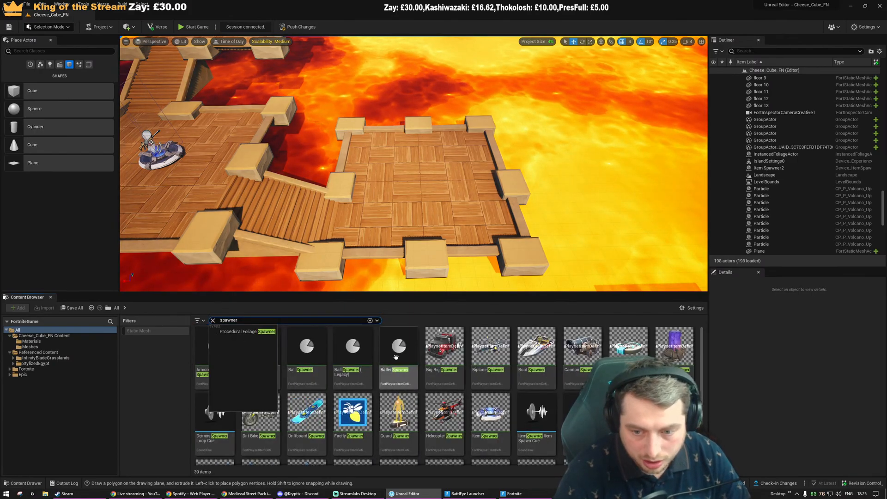
{"action": "right_click_drag", "start_coordinate": [430, 208], "coordinate": [443, 194]}
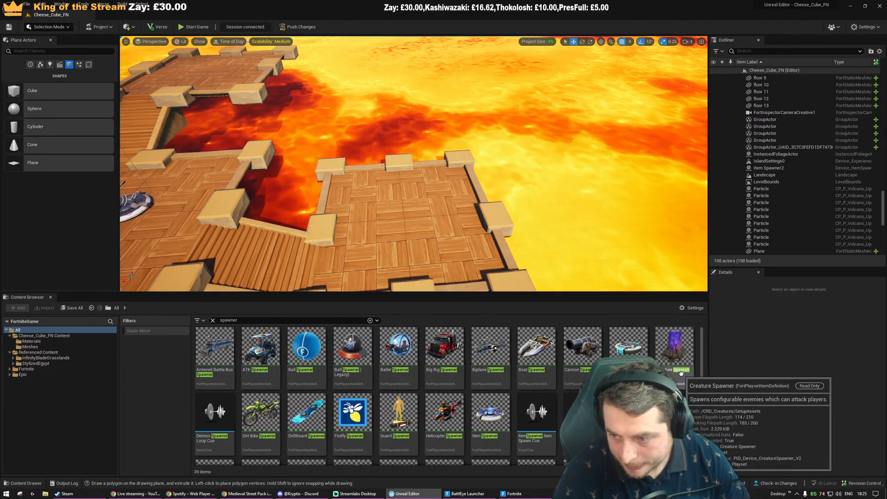
{"action": "scroll", "coordinate": [656, 347], "scroll_direction": "down", "scroll_amount": 1}
{"action": "left_click_drag", "start_coordinate": [675, 344], "coordinate": [388, 188]}
{"action": "key", "text": "ctrl+z"}
Raise the Creature Spawner to a Z location of 0
{"action": "right_click_drag", "start_coordinate": [389, 188], "coordinate": [462, 222]}
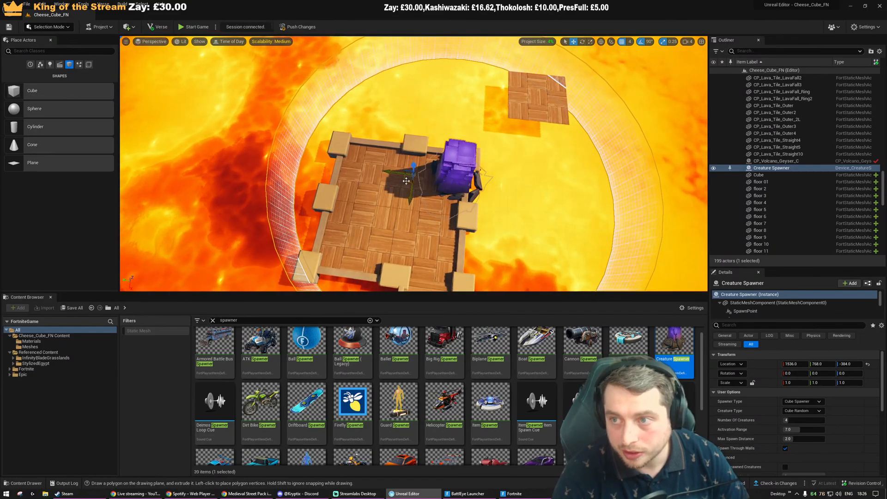
{"action": "right_click_drag", "start_coordinate": [417, 193], "coordinate": [451, 194]}
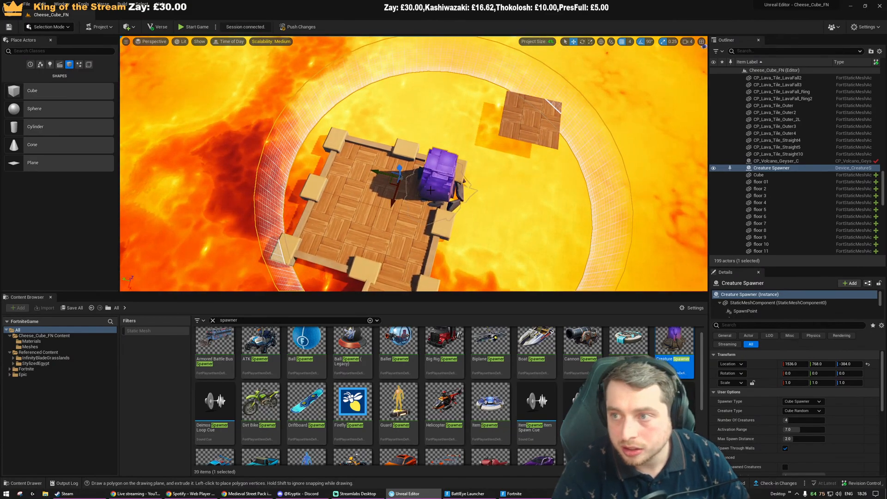
{"action": "mouse_move", "coordinate": [386, 188]}
{"action": "right_mouse_down"}
{"action": "mouse_move", "coordinate": [344, 178]}
{"action": "mouse_move", "coordinate": [386, 188]}
{"action": "right_mouse_up"}
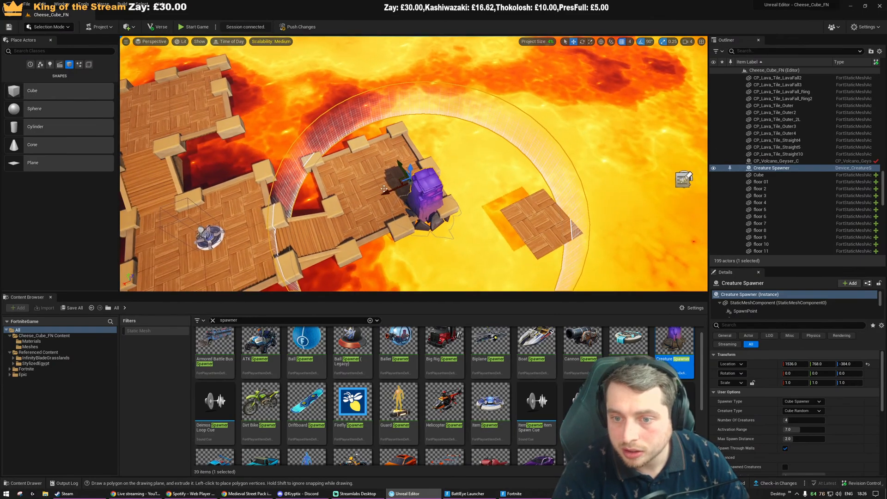
{"action": "left_click_drag", "start_coordinate": [432, 176], "coordinate": [615, 88]}
{"action": "right_click_drag", "start_coordinate": [637, 131], "coordinate": [627, 140]}
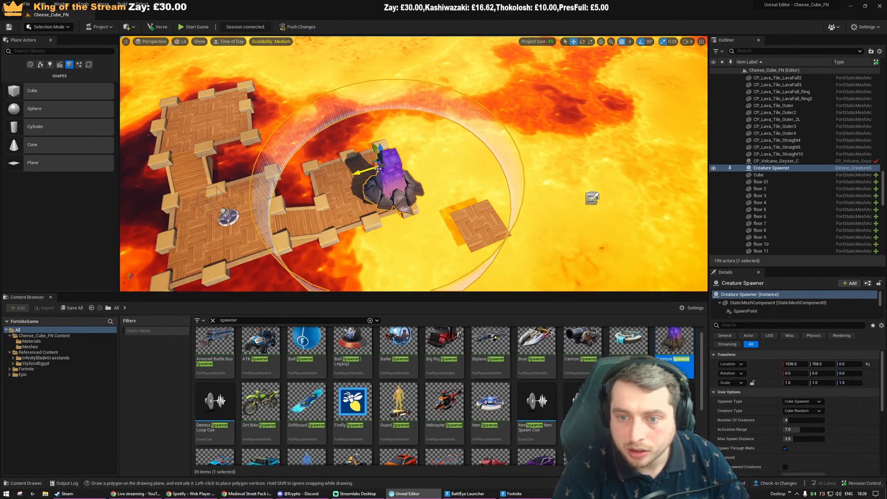
Move the Creature Spawner across the platform towards the stairs, to an X location of 2048
{"action": "mouse_move", "coordinate": [394, 171]}
{"action": "right_mouse_down"}
{"action": "mouse_move", "coordinate": [337, 171]}
{"action": "mouse_move", "coordinate": [388, 180]}
{"action": "right_mouse_up"}
{"action": "left_click_drag", "start_coordinate": [396, 221], "coordinate": [354, 216]}
{"action": "key", "text": "bracketleft"}
{"action": "key", "text": "ctrl+z"}
{"action": "key", "text": "bracketleft"}
{"action": "key", "text": "ctrl+z"}
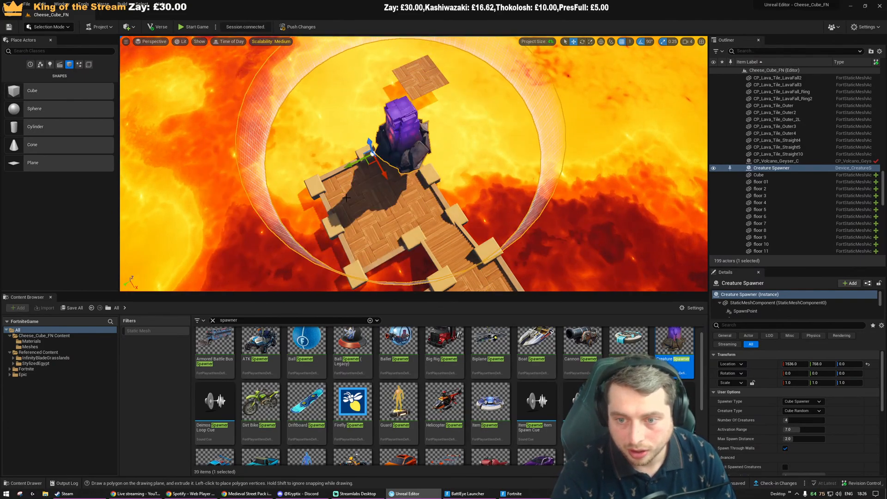
{"action": "left_click_drag", "start_coordinate": [373, 160], "coordinate": [393, 197]}
{"action": "right_click_drag", "start_coordinate": [393, 197], "coordinate": [231, 194]}
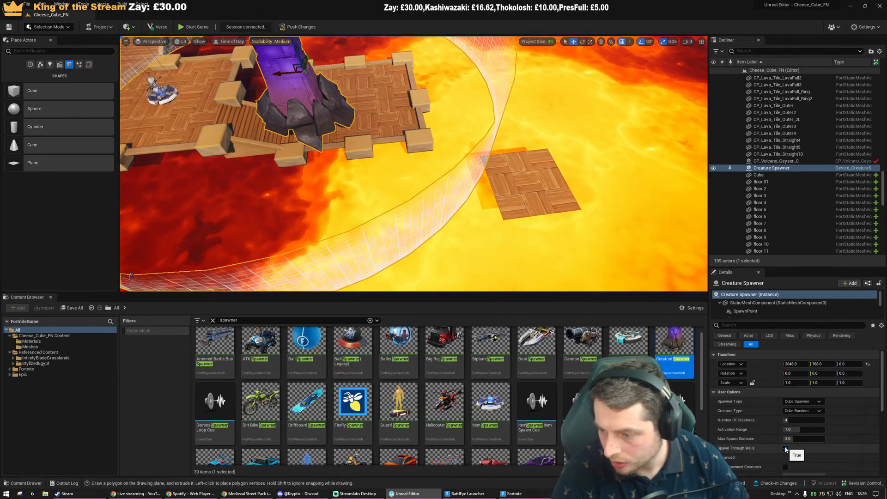
Set the Creature Spawner's Activation Range to 10.696 and its Max Spawn Distance to 0.724
{"action": "scroll", "coordinate": [788, 452], "scroll_direction": "down", "scroll_amount": 2}
{"action": "scroll", "coordinate": [789, 451], "scroll_direction": "down", "scroll_amount": 1}
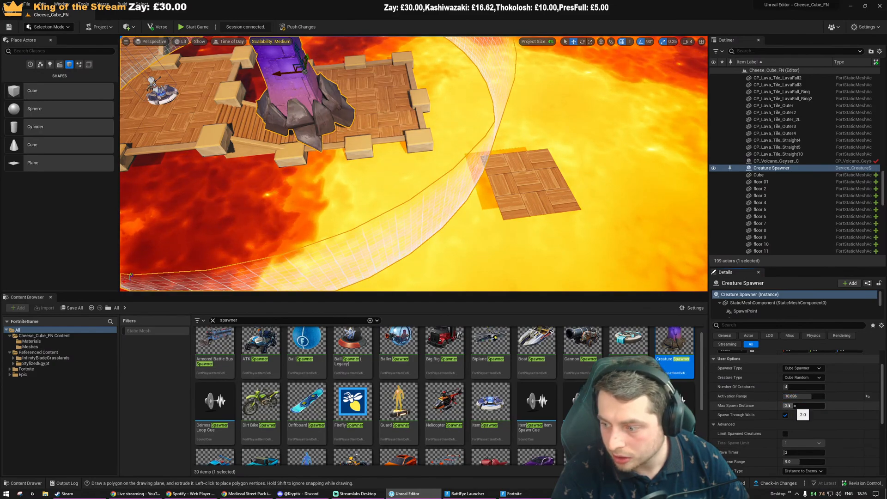
{"action": "left_click_drag", "start_coordinate": [791, 406], "coordinate": [769, 405]}
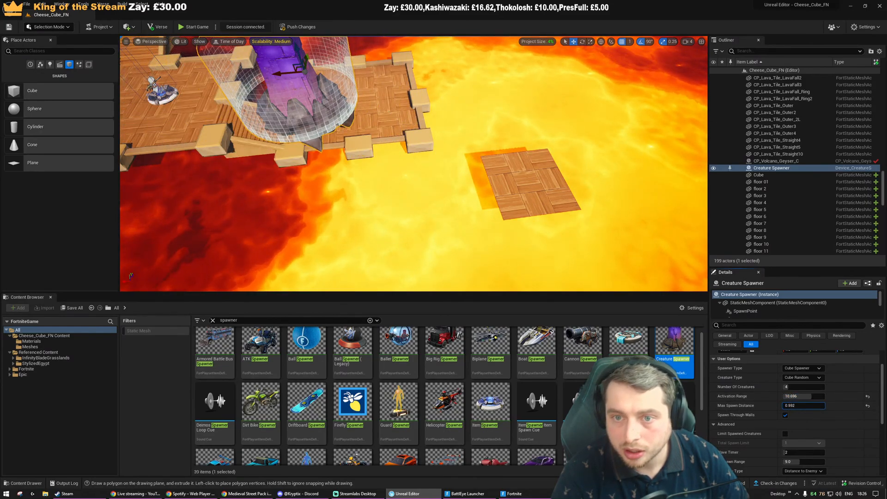
Centre the Creature Spawner on its platform with grid snapping off, at about X 1779, Y 1134, Z -236, and turn snapping back on
{"action": "right_click_drag", "start_coordinate": [414, 164], "coordinate": [390, 141]}
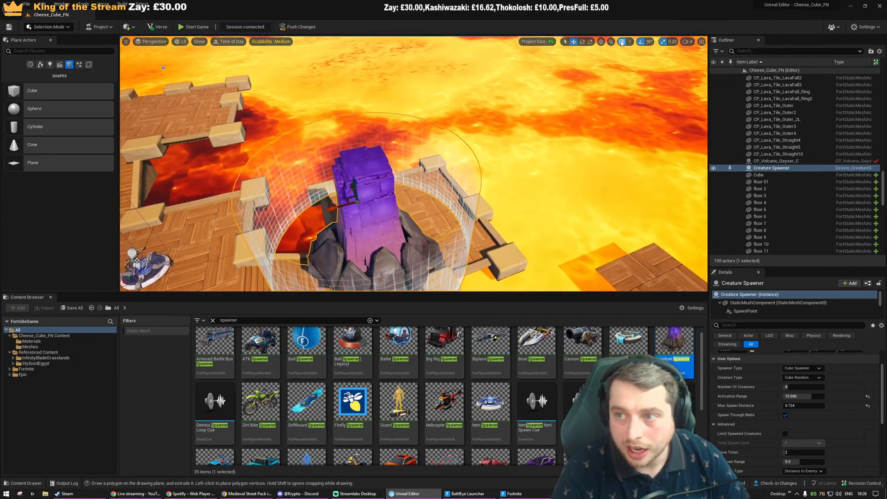
{"action": "right_click_drag", "start_coordinate": [332, 219], "coordinate": [342, 189]}
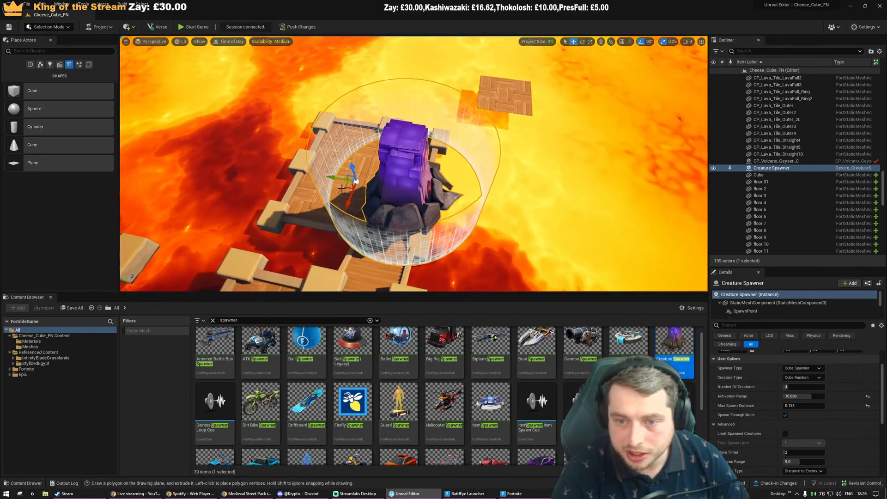
{"action": "right_click_drag", "start_coordinate": [313, 152], "coordinate": [371, 159]}
{"action": "left_click_drag", "start_coordinate": [313, 136], "coordinate": [326, 180]}
{"action": "right_click_drag", "start_coordinate": [326, 181], "coordinate": [376, 174]}
{"action": "left_click", "coordinate": [623, 43]}
{"action": "right_click_drag", "start_coordinate": [513, 194], "coordinate": [686, 276]}
{"action": "key", "text": "bracketright"}
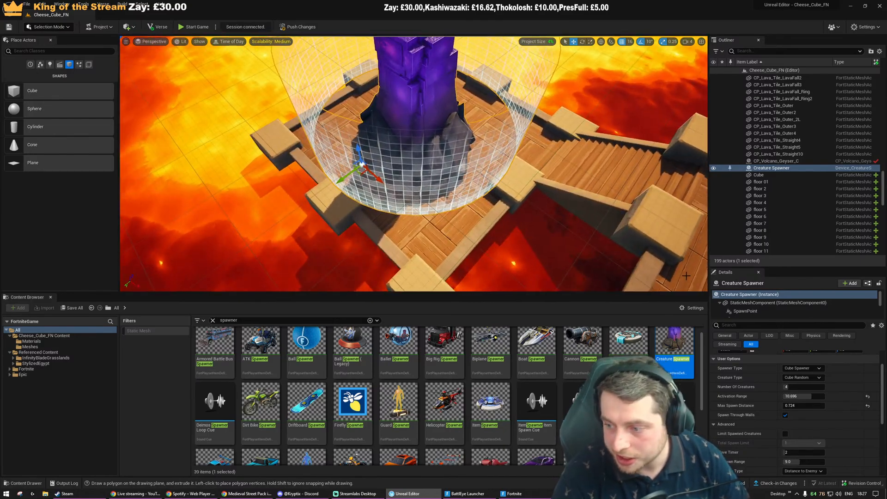
Enlarge the Creature Spawner's component list and select its BaseMesh component
{"action": "left_click", "coordinate": [752, 304]}
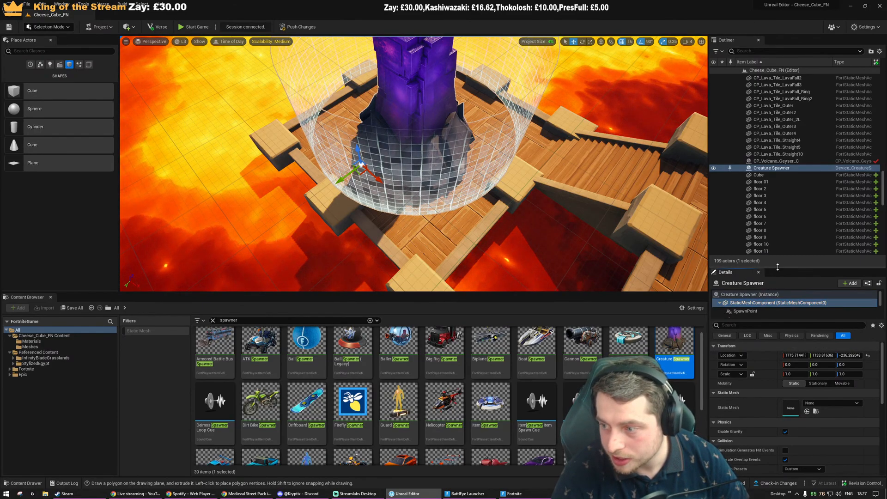
{"action": "left_click_drag", "start_coordinate": [776, 268], "coordinate": [786, 198]}
{"action": "left_click_drag", "start_coordinate": [793, 262], "coordinate": [788, 315]}
{"action": "left_click", "coordinate": [752, 250]}
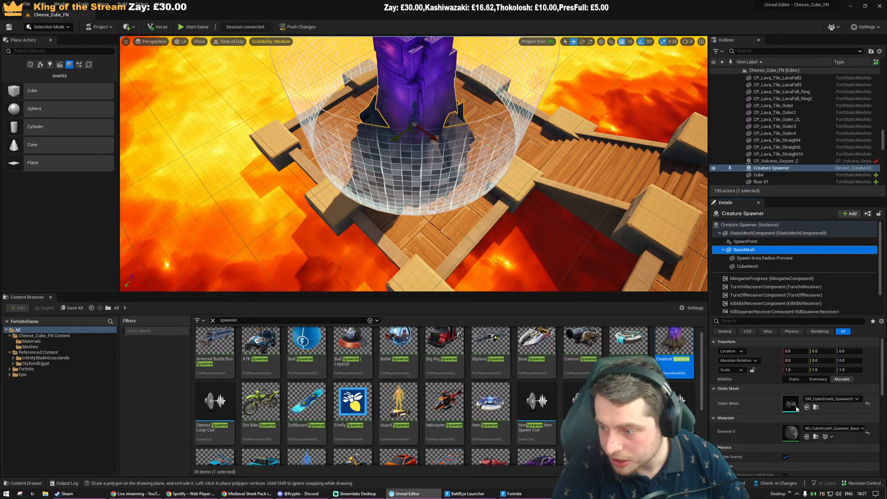
Try to set the BaseMesh component's collision preset to NoCollision
{"action": "scroll", "coordinate": [808, 412], "scroll_direction": "down", "scroll_amount": 1}
{"action": "scroll", "coordinate": [807, 412], "scroll_direction": "down", "scroll_amount": 3}
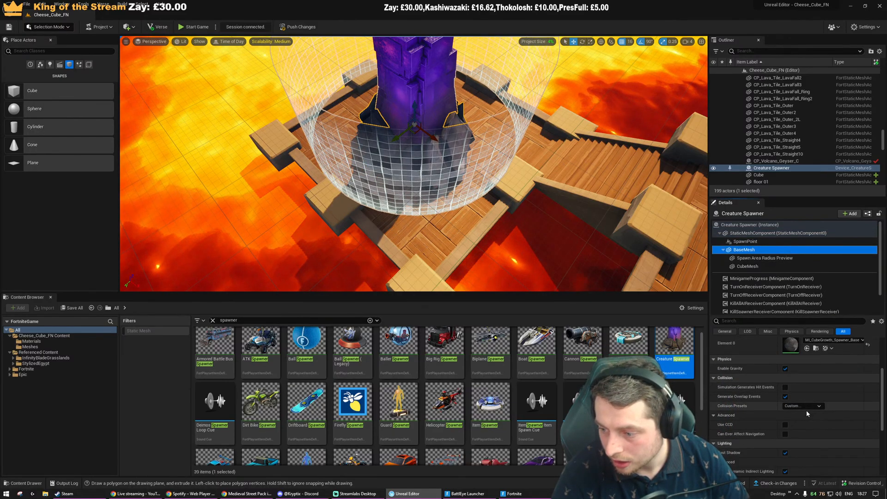
{"action": "scroll", "coordinate": [807, 411], "scroll_direction": "down", "scroll_amount": 4}
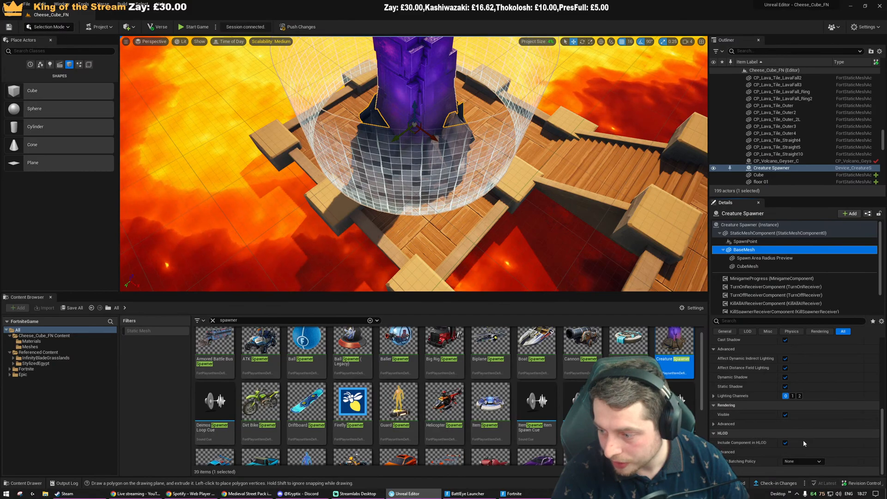
{"action": "scroll", "coordinate": [778, 423], "scroll_direction": "up", "scroll_amount": 4}
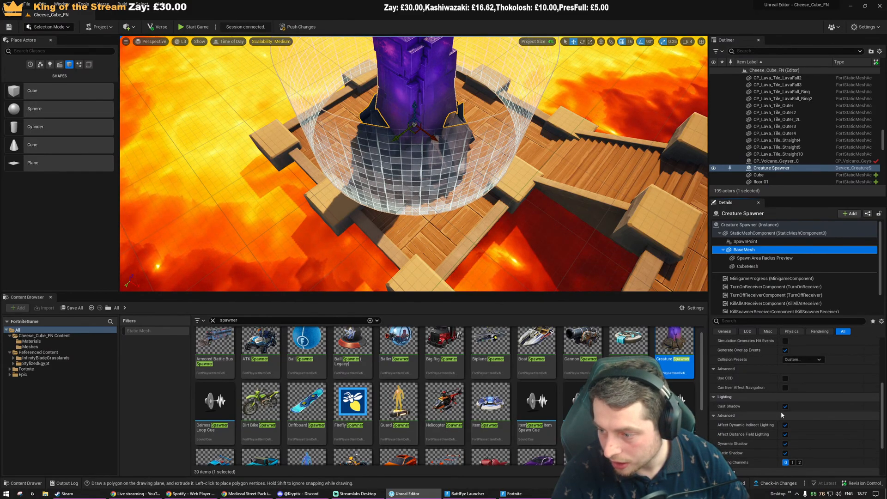
{"action": "scroll", "coordinate": [793, 398], "scroll_direction": "up", "scroll_amount": 1}
{"action": "left_click", "coordinate": [795, 394]}
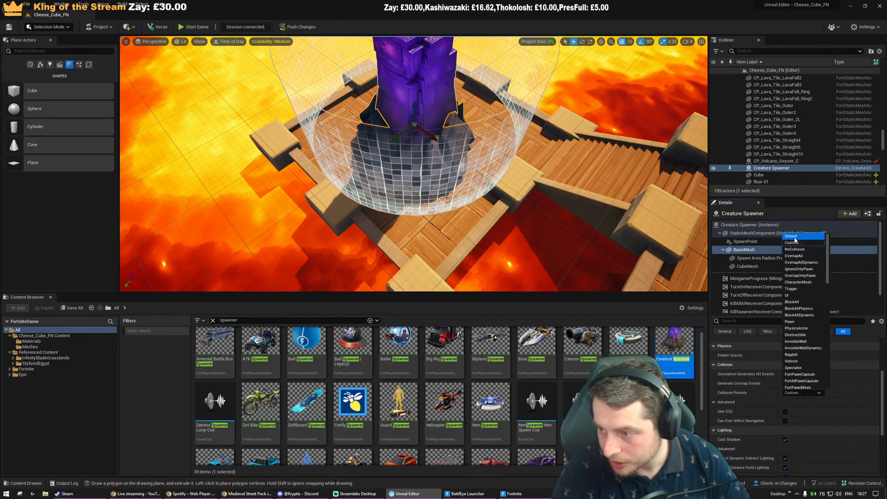
{"action": "left_click", "coordinate": [797, 251]}
Hide the Creature Spawner's BaseMesh component by disabling its Visible rendering option
{"action": "scroll", "coordinate": [779, 386], "scroll_direction": "down", "scroll_amount": 3}
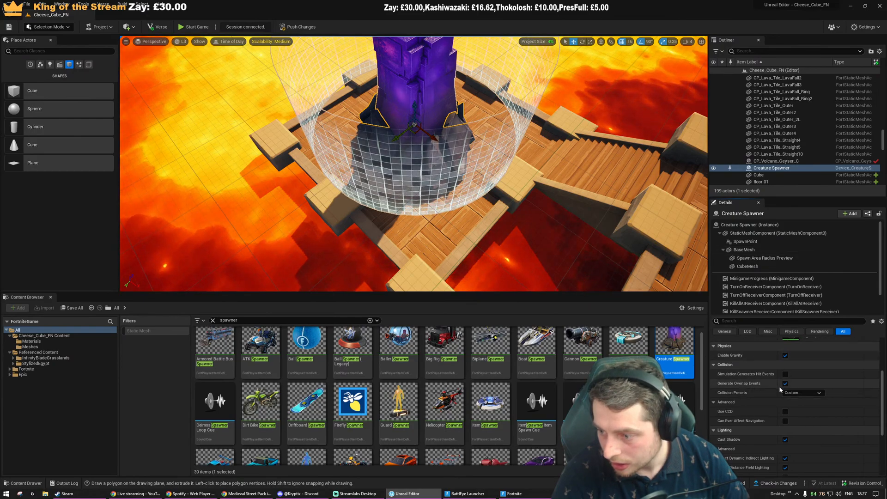
{"action": "scroll", "coordinate": [789, 417], "scroll_direction": "down", "scroll_amount": 6}
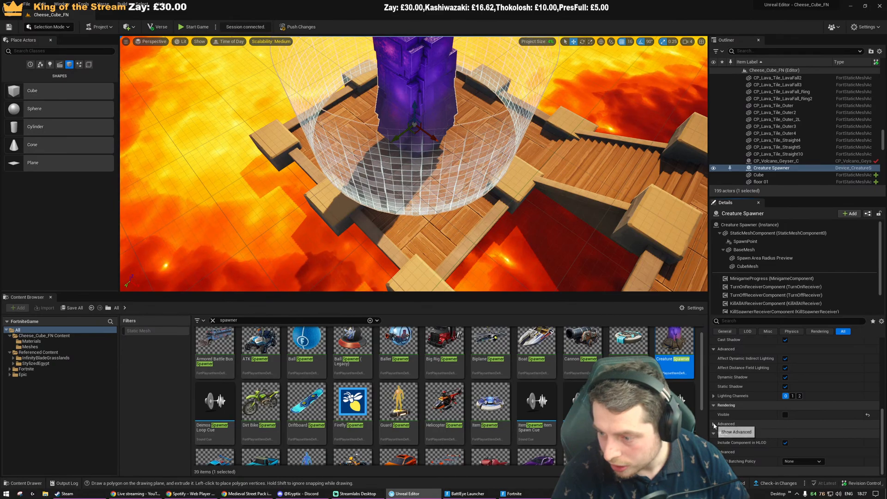
{"action": "left_click", "coordinate": [785, 424]}
Examine the BaseMesh component's advanced rendering options and search its properties for "cook"
{"action": "scroll", "coordinate": [778, 443], "scroll_direction": "down", "scroll_amount": 3}
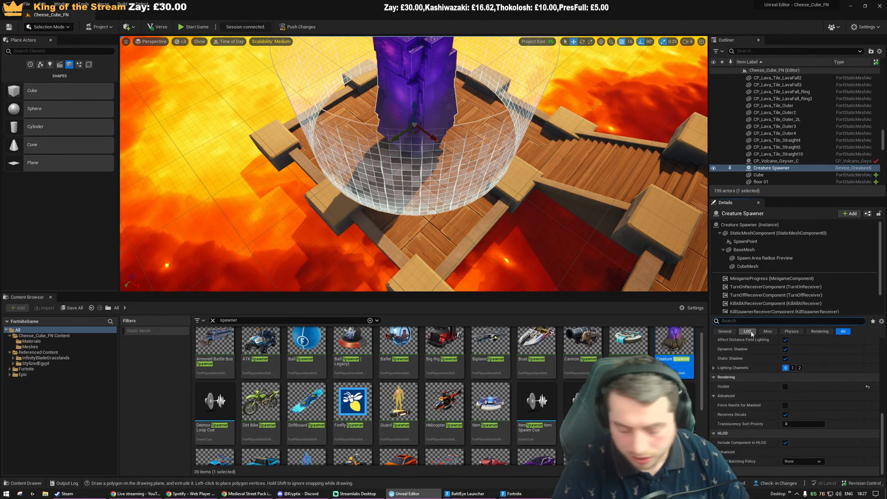
{"action": "type", "text": "cook"}
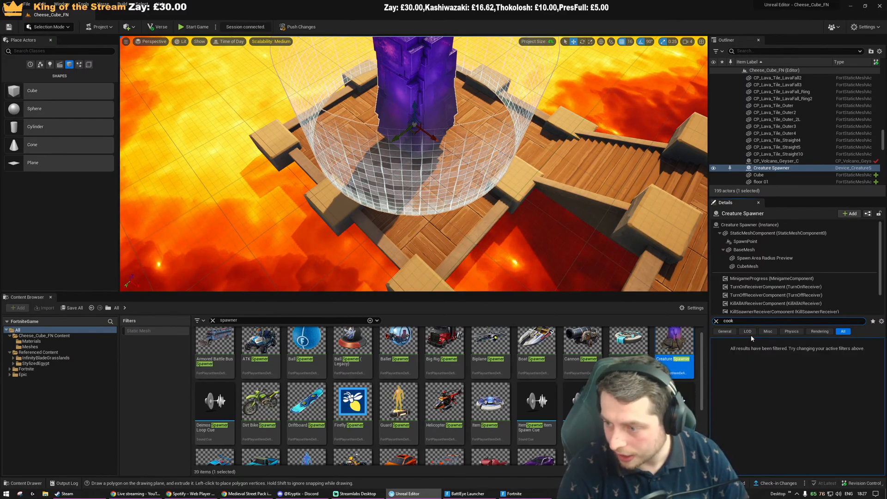
{"action": "key", "text": "Escape"}
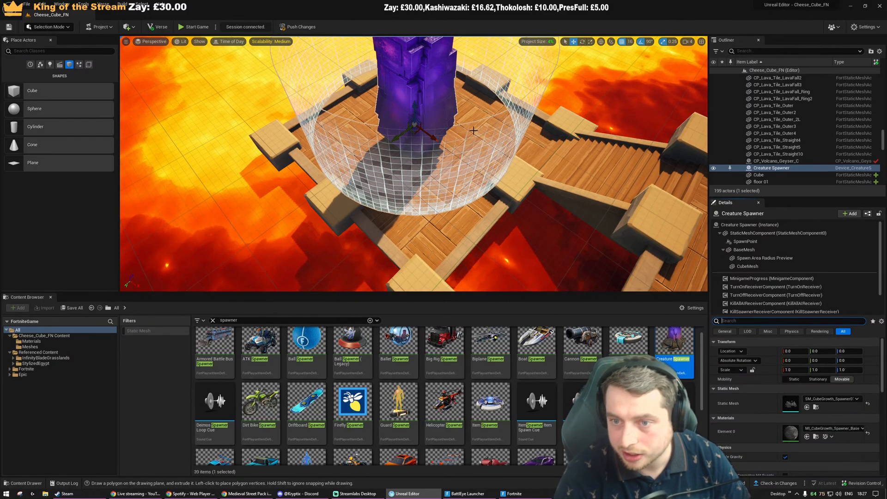
{"action": "left_click", "coordinate": [753, 249]}
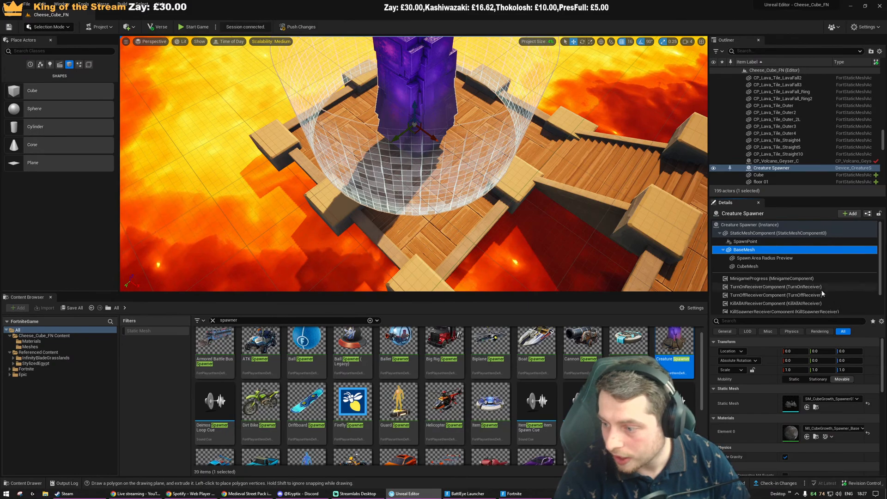
Try to set the CubeMesh component's collision preset to NoCollision
{"action": "left_click", "coordinate": [762, 267]}
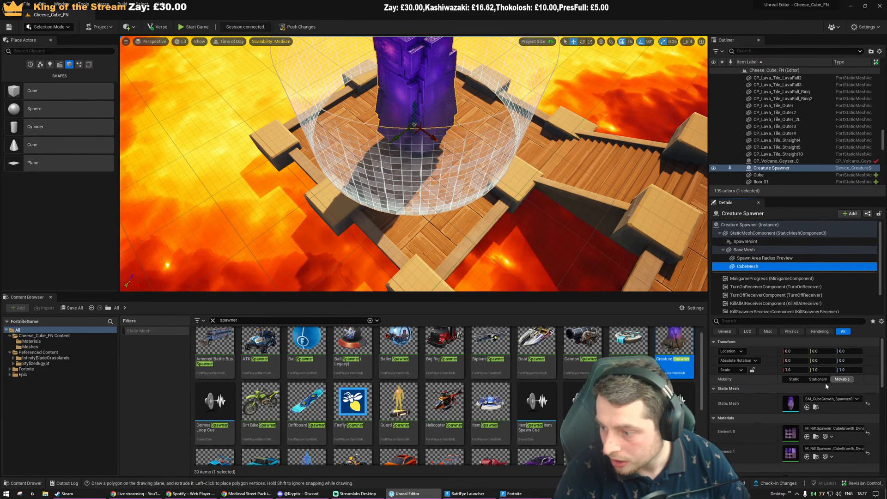
{"action": "scroll", "coordinate": [830, 383], "scroll_direction": "down", "scroll_amount": 2}
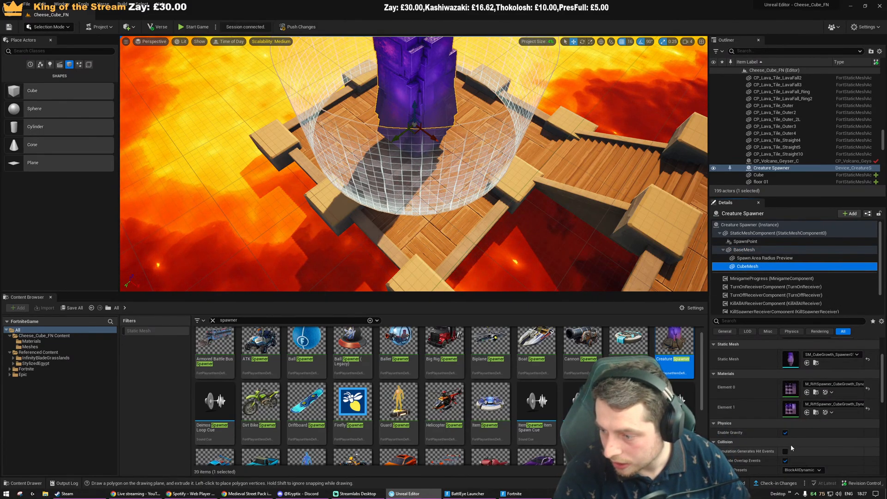
{"action": "scroll", "coordinate": [799, 384], "scroll_direction": "down", "scroll_amount": 3}
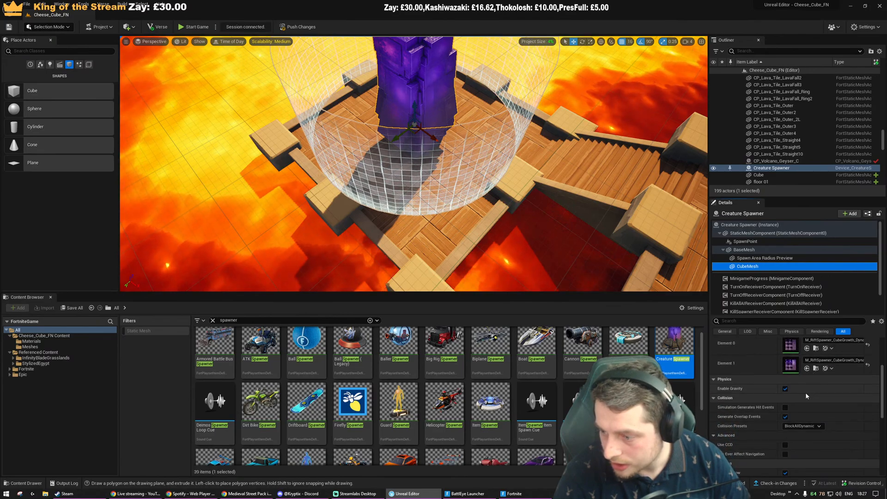
{"action": "scroll", "coordinate": [794, 384], "scroll_direction": "down", "scroll_amount": 1}
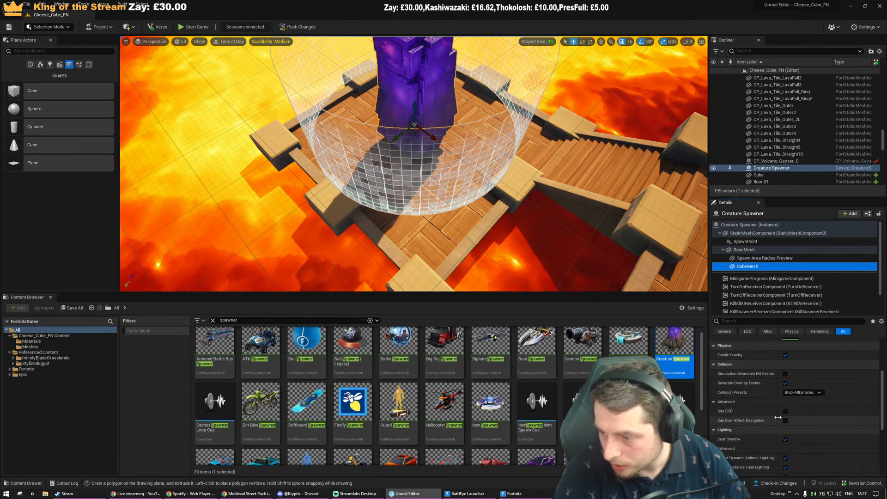
{"action": "left_click", "coordinate": [796, 394]}
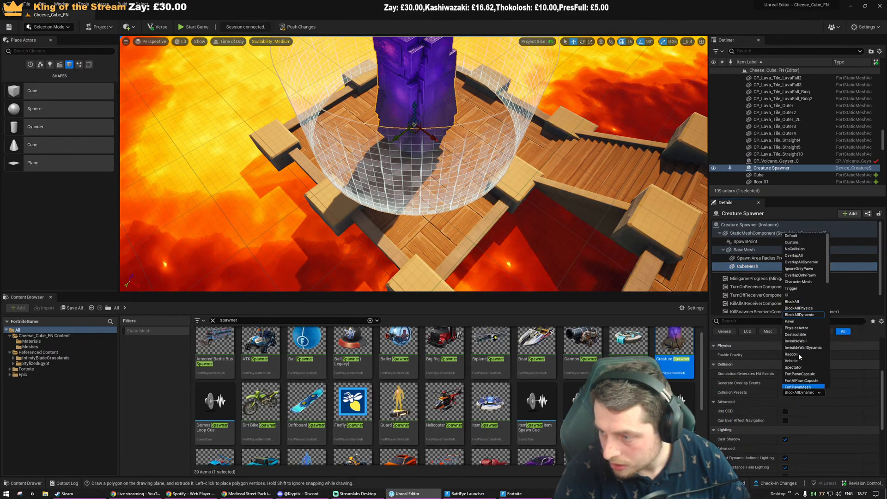
{"action": "left_click", "coordinate": [802, 249]}
Hide the Creature Spawner's CubeMesh component by disabling its Visible rendering option
{"action": "scroll", "coordinate": [787, 395], "scroll_direction": "down", "scroll_amount": 1}
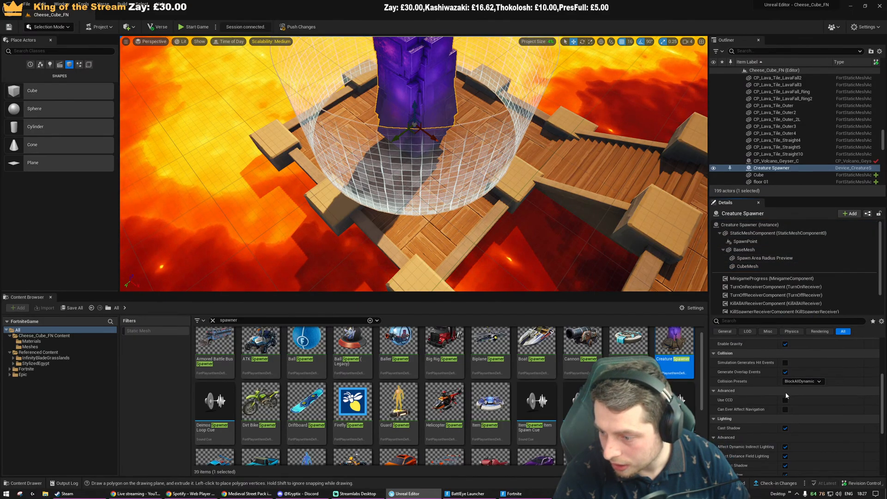
{"action": "scroll", "coordinate": [787, 395], "scroll_direction": "down", "scroll_amount": 4}
{"action": "left_click", "coordinate": [785, 459]}
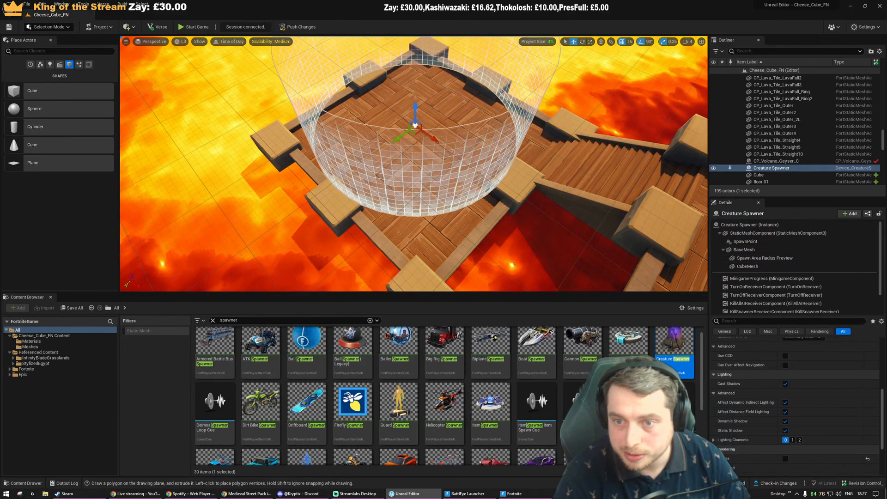
Try to adjust the height of the CubeMesh component and of the whole Creature Spawner, undoing each move
{"action": "right_click_drag", "start_coordinate": [548, 148], "coordinate": [548, 148]}
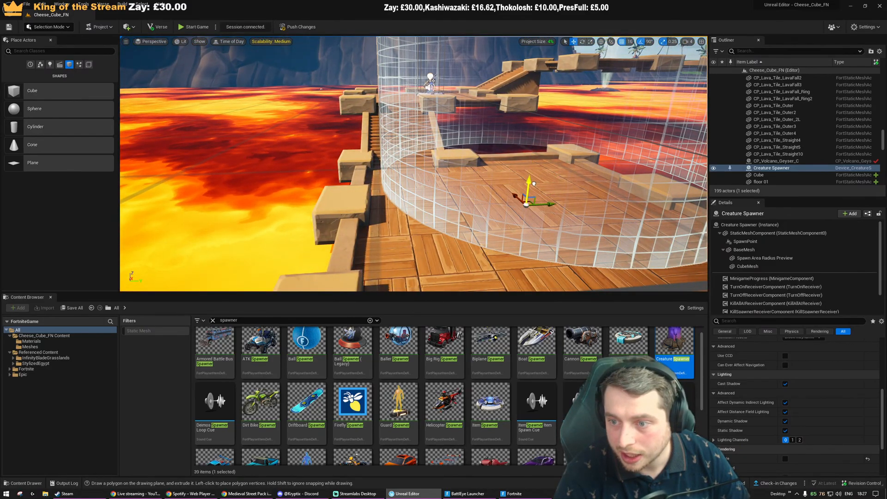
{"action": "key", "text": "ctrl+z"}
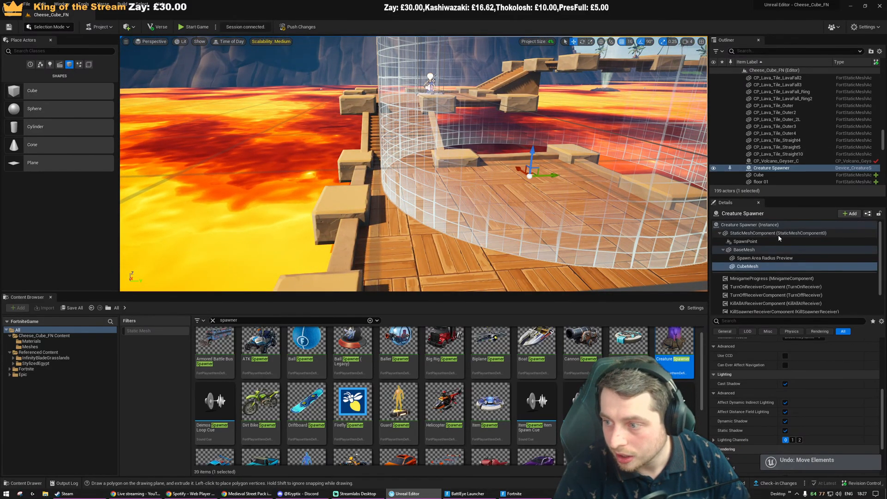
{"action": "left_click", "coordinate": [757, 224]}
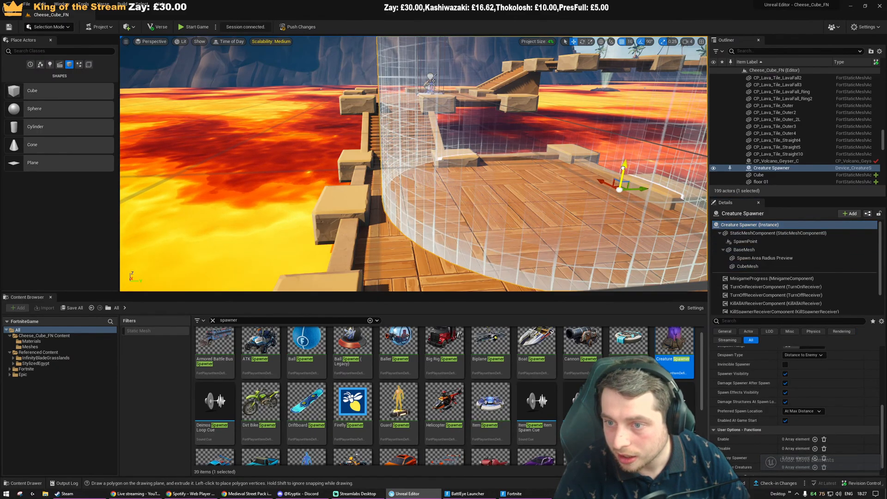
{"action": "right_click_drag", "start_coordinate": [618, 177], "coordinate": [619, 195]}
{"action": "key", "text": "ctrl+z"}
Fine-adjust the Creature Spawner's height on the platform with grid snapping off, and turn snapping back on
{"action": "key", "text": "d"}
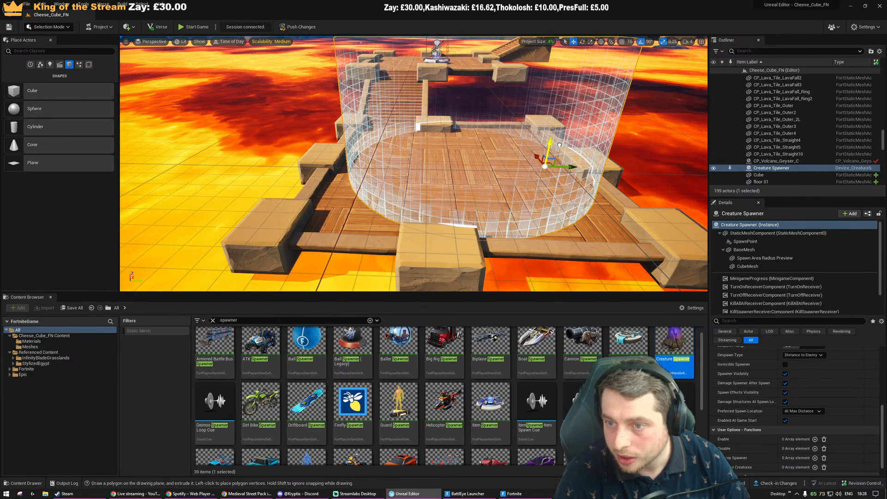
{"action": "left_click", "coordinate": [622, 42]}
{"action": "key", "text": "s"}
{"action": "right_click_drag", "start_coordinate": [478, 157], "coordinate": [482, 182]}
{"action": "key", "text": "w"}
{"action": "key", "text": "s"}
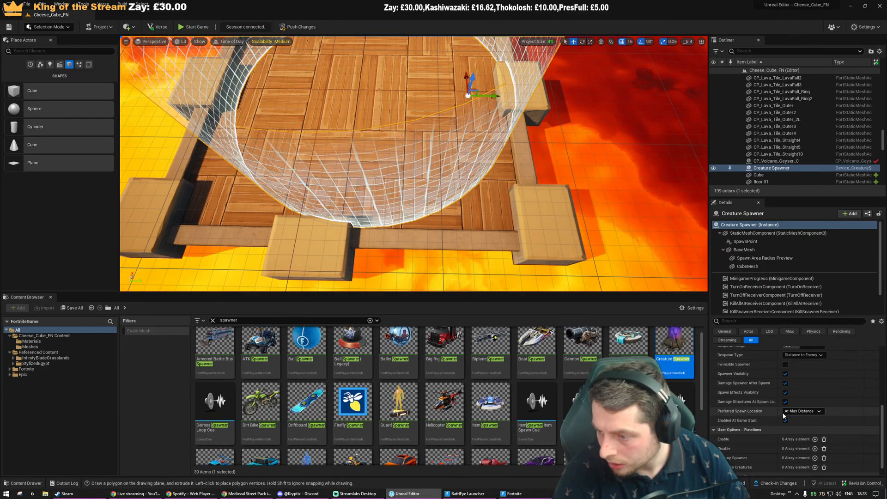
Keep the spawner type as Cube Spawner, and set the Creature Type to Brute and the Activation Range to 10
{"action": "scroll", "coordinate": [805, 412], "scroll_direction": "up", "scroll_amount": 2}
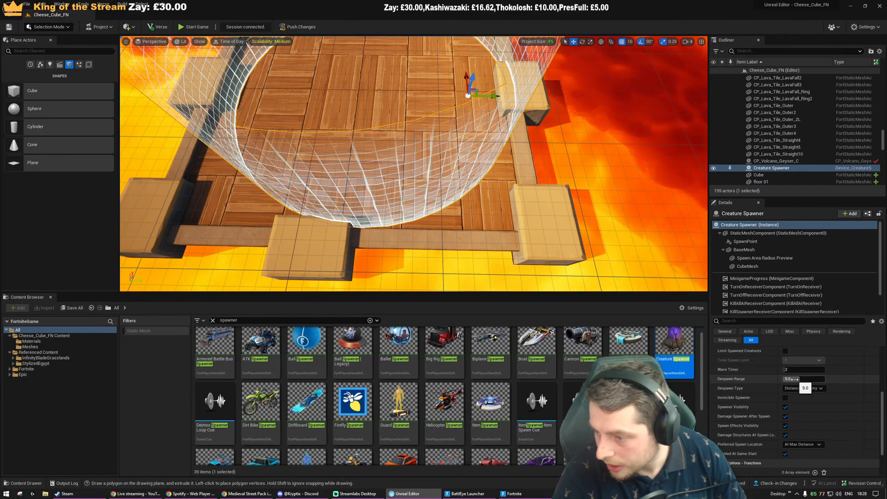
{"action": "scroll", "coordinate": [793, 379], "scroll_direction": "up", "scroll_amount": 2}
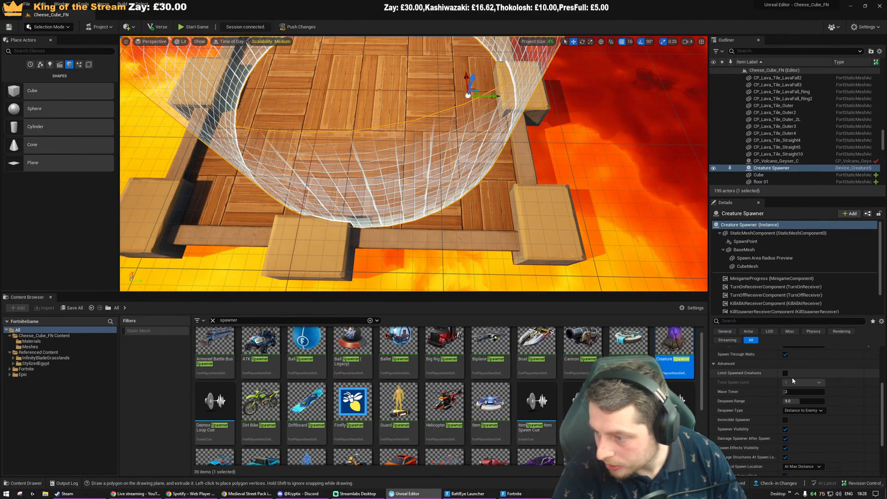
{"action": "scroll", "coordinate": [799, 392], "scroll_direction": "up", "scroll_amount": 6}
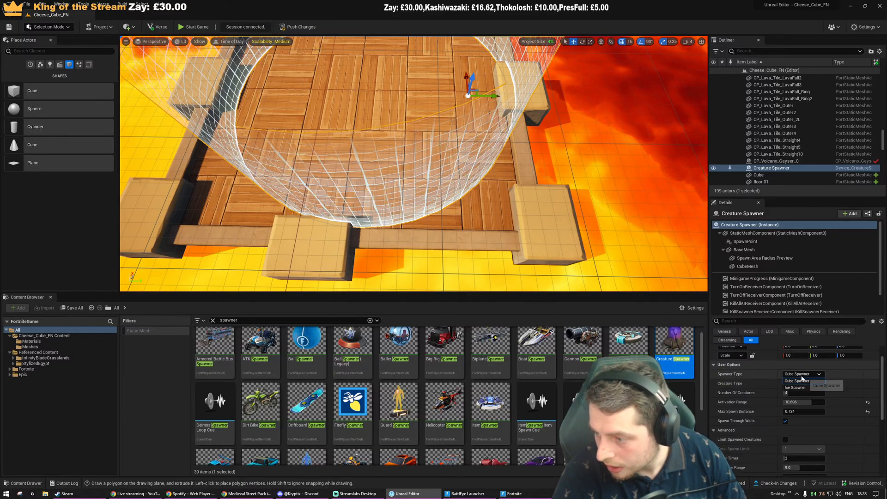
{"action": "left_click", "coordinate": [802, 380]}
{"action": "left_click", "coordinate": [804, 383]}
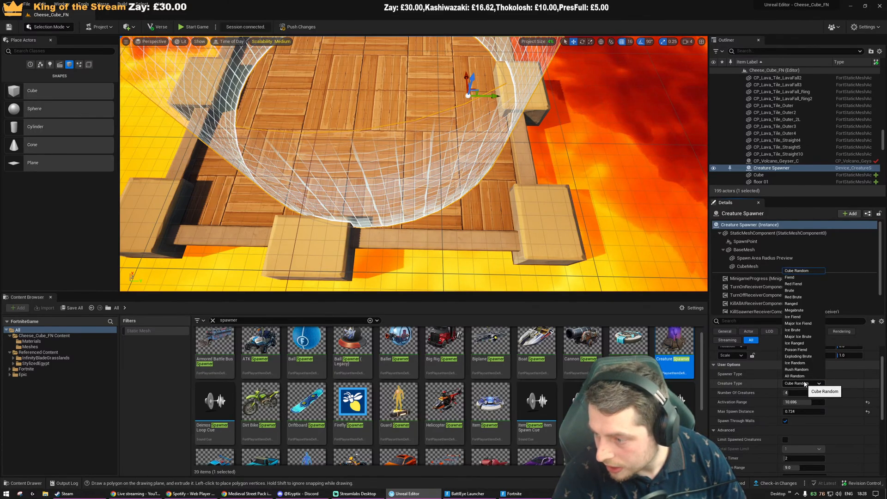
{"action": "left_click", "coordinate": [801, 291]}
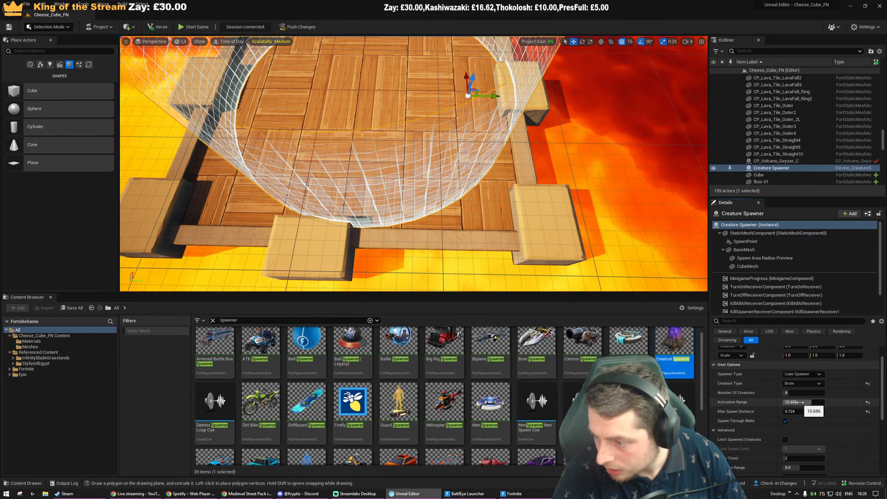
{"action": "key", "text": "f"}
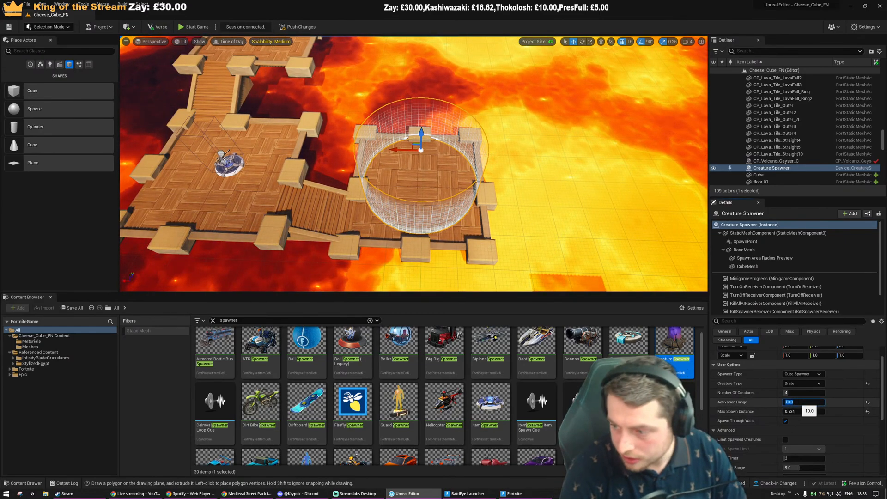
Set the Creature Spawner's Max Spawn Distance to 0.75
{"action": "key", "text": "Tab"}
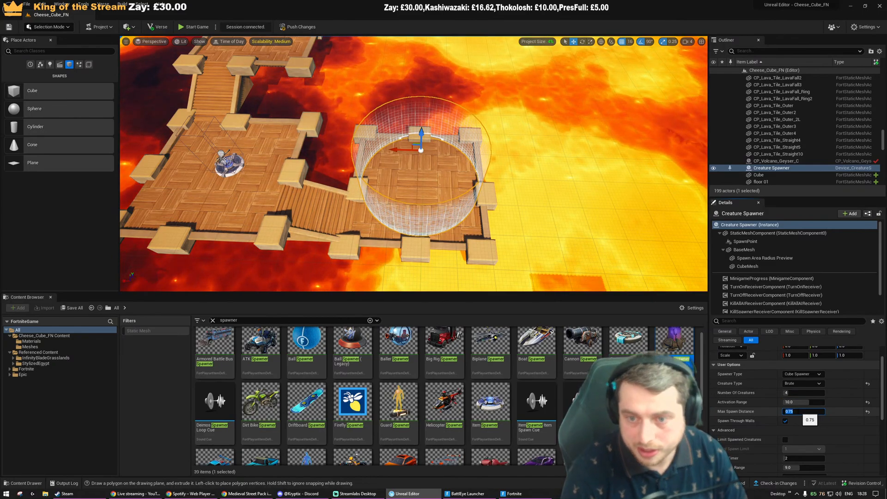
{"action": "left_click", "coordinate": [475, 228]}
Delete the spare floor tile lying on the lava beside the platforms and clear the Content Browser search
{"action": "right_click_drag", "start_coordinate": [456, 238], "coordinate": [493, 217]}
{"action": "right_click_drag", "start_coordinate": [592, 178], "coordinate": [640, 172]}
{"action": "left_click", "coordinate": [597, 199]}
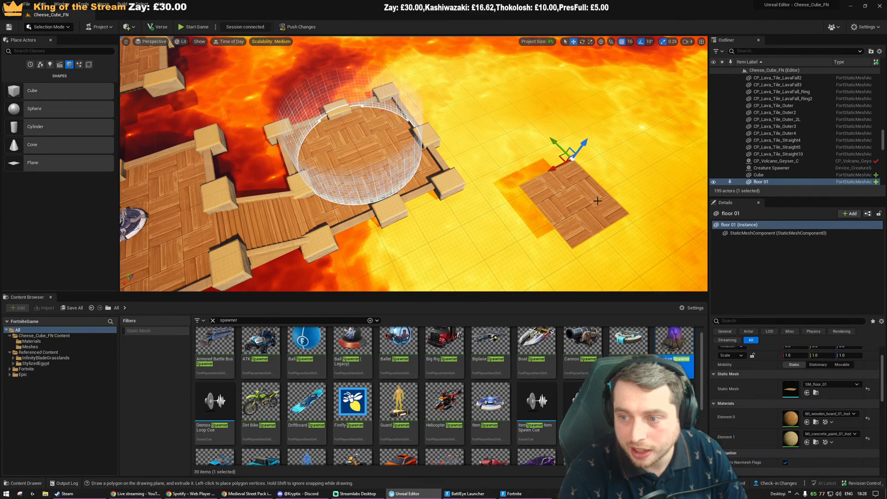
{"action": "key", "text": "Delete"}
{"action": "right_click_drag", "start_coordinate": [598, 200], "coordinate": [531, 189]}
{"action": "mouse_move", "coordinate": [303, 230]}
{"action": "right_mouse_down"}
{"action": "mouse_move", "coordinate": [278, 230]}
{"action": "mouse_move", "coordinate": [303, 230]}
{"action": "right_mouse_up"}
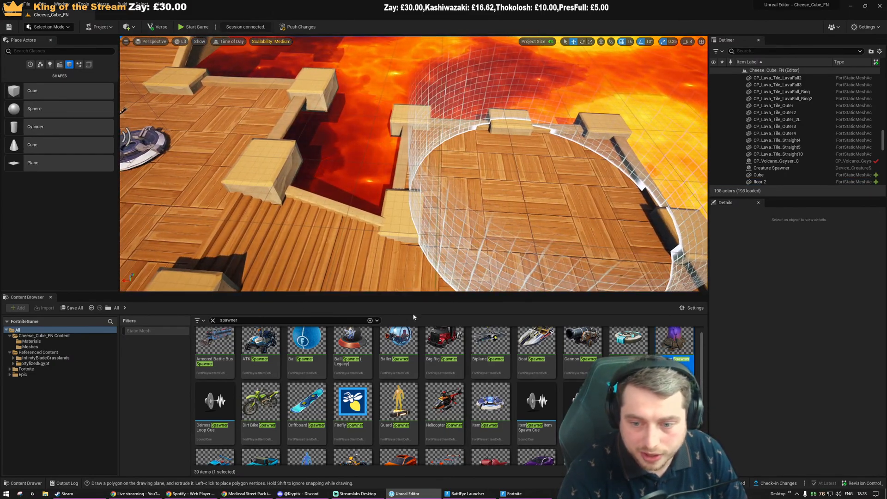
{"action": "left_click", "coordinate": [213, 320]}
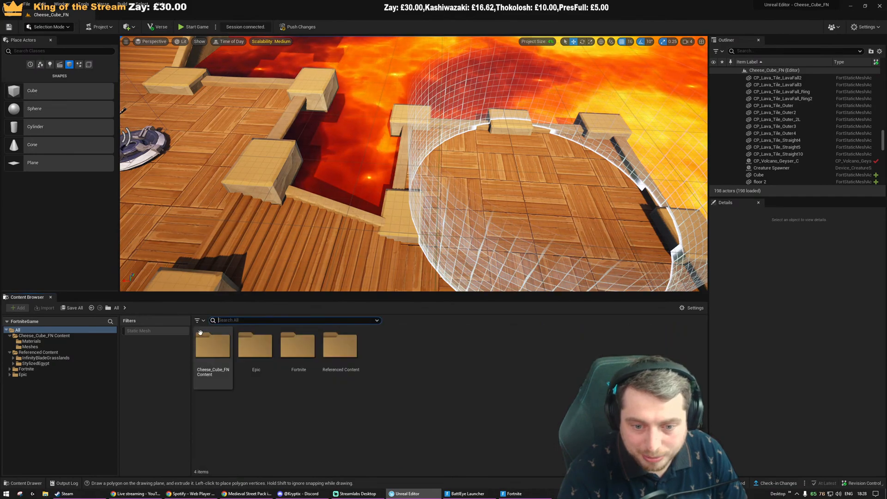
Examine the Creature Spawner's position and spawn radius on its platform, closing in on its edge blocks
{"action": "scroll", "coordinate": [414, 163], "scroll_direction": "up", "scroll_amount": 4}
{"action": "scroll", "coordinate": [413, 164], "scroll_direction": "down", "scroll_amount": 4}
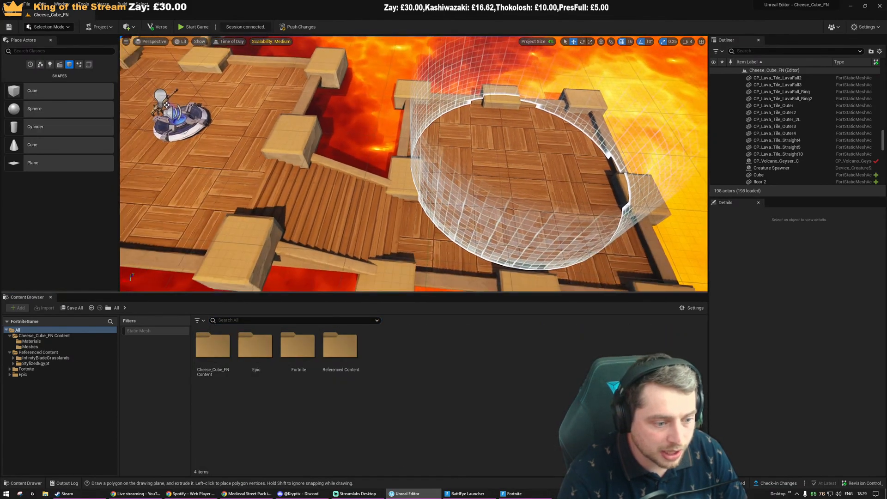
{"action": "scroll", "coordinate": [414, 164], "scroll_direction": "up", "scroll_amount": 5}
{"action": "scroll", "coordinate": [414, 164], "scroll_direction": "down", "scroll_amount": 5}
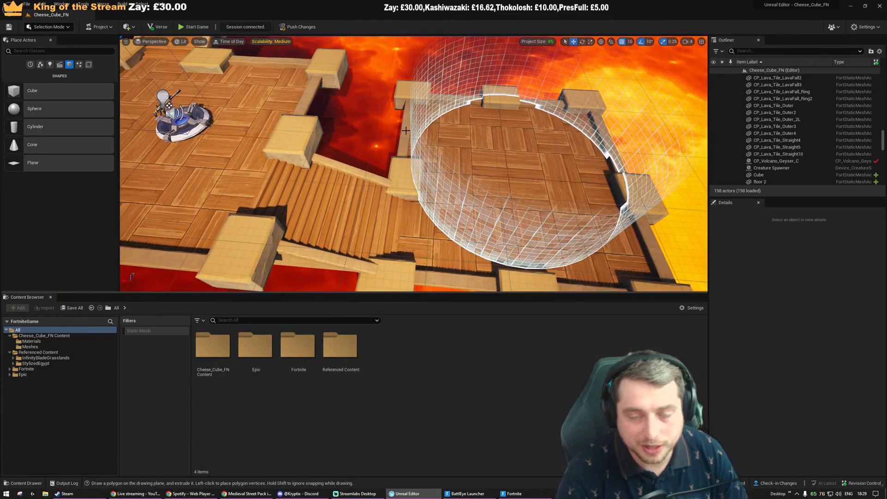
{"action": "right_click_drag", "start_coordinate": [407, 129], "coordinate": [408, 110]}
{"action": "key", "text": "s"}
{"action": "key", "text": "w"}
{"action": "key", "text": "s"}
{"action": "key", "text": "w"}
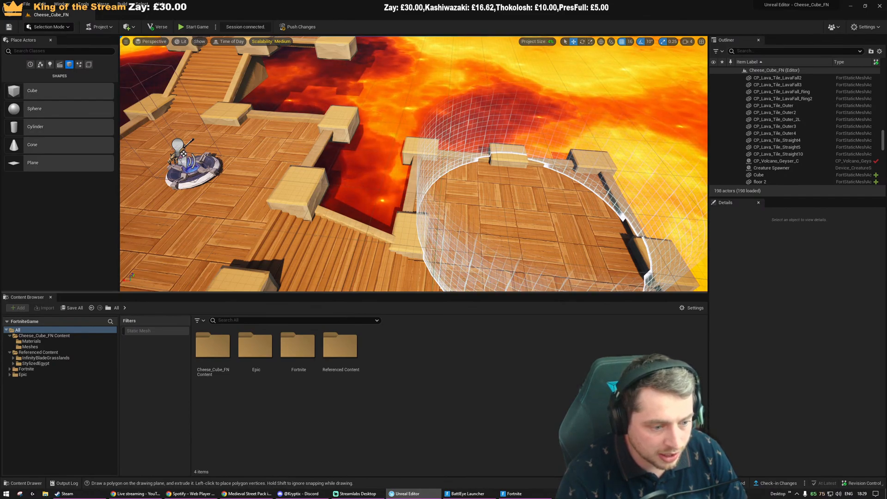
{"action": "key", "text": "s"}
{"action": "mouse_move", "coordinate": [434, 139]}
{"action": "right_mouse_down"}
{"action": "mouse_move", "coordinate": [439, 169]}
{"action": "mouse_move", "coordinate": [455, 153]}
{"action": "mouse_move", "coordinate": [446, 148]}
{"action": "right_mouse_up"}
{"action": "key", "text": "w"}
{"action": "left_click", "coordinate": [435, 171]}
{"action": "key", "text": "w"}
{"action": "key", "text": "s"}
{"action": "key", "text": "w"}
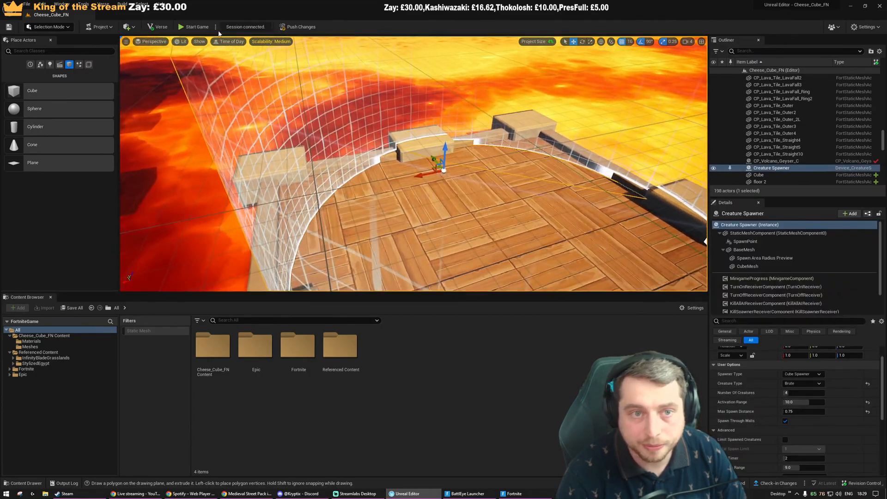
Save the level and push the changes to the connected session
{"action": "left_click", "coordinate": [9, 27]}
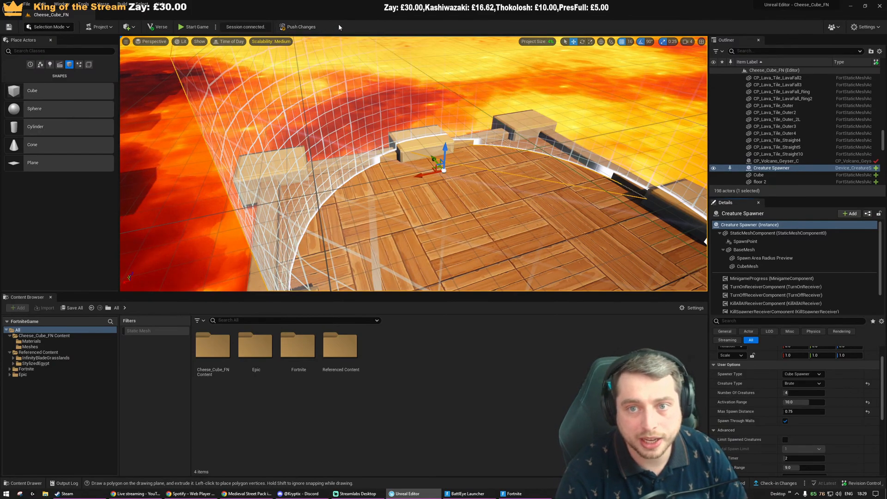
{"action": "left_click", "coordinate": [301, 27]}
{"action": "left_click", "coordinate": [499, 326]}
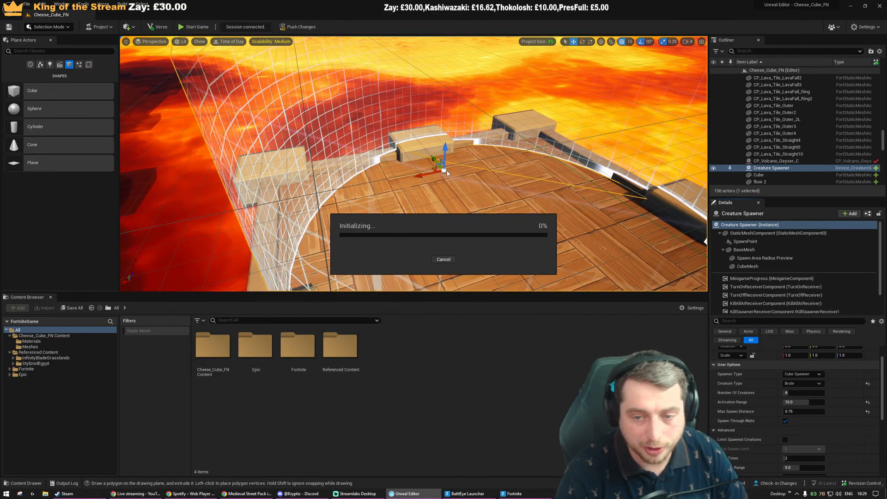
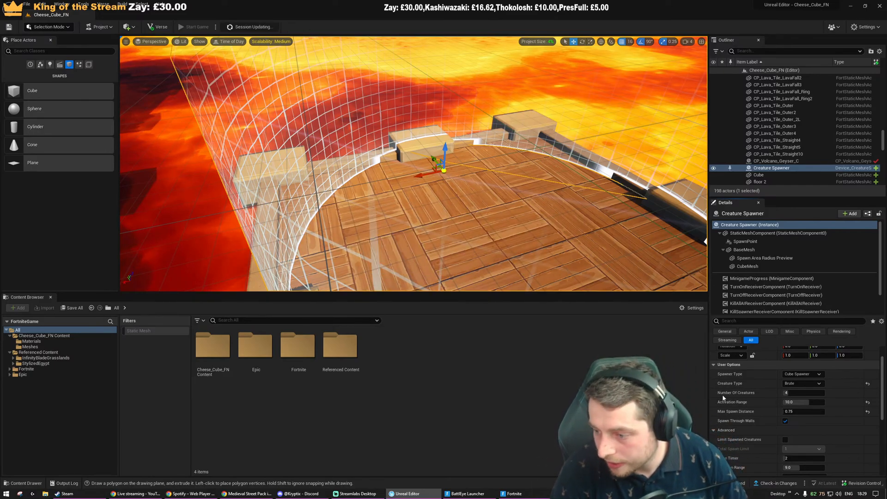
Review the Creature Spawner's advanced options, including Spawner Visibility, and look over the platforms around it
{"action": "scroll", "coordinate": [779, 411], "scroll_direction": "down", "scroll_amount": 3}
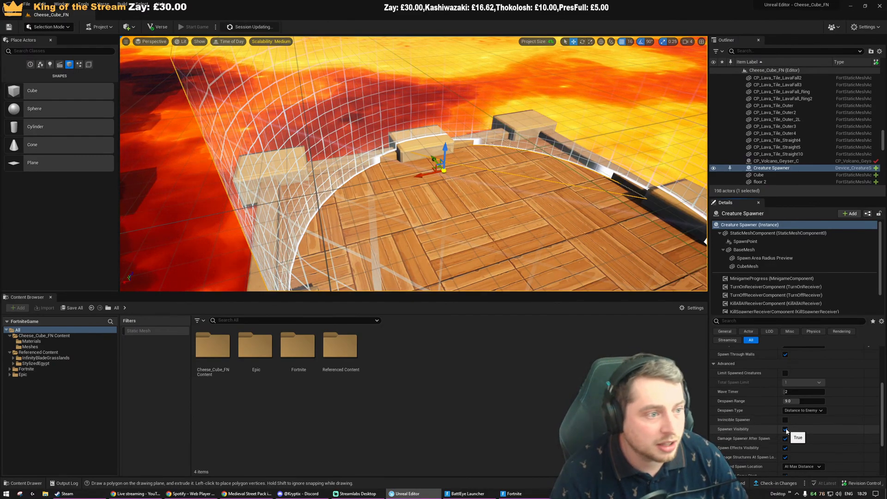
{"action": "key", "text": "s"}
{"action": "right_click_drag", "start_coordinate": [481, 199], "coordinate": [460, 201]}
{"action": "key", "text": "w"}
{"action": "key", "text": "s"}
{"action": "key", "text": "a"}
{"action": "key", "text": "s"}
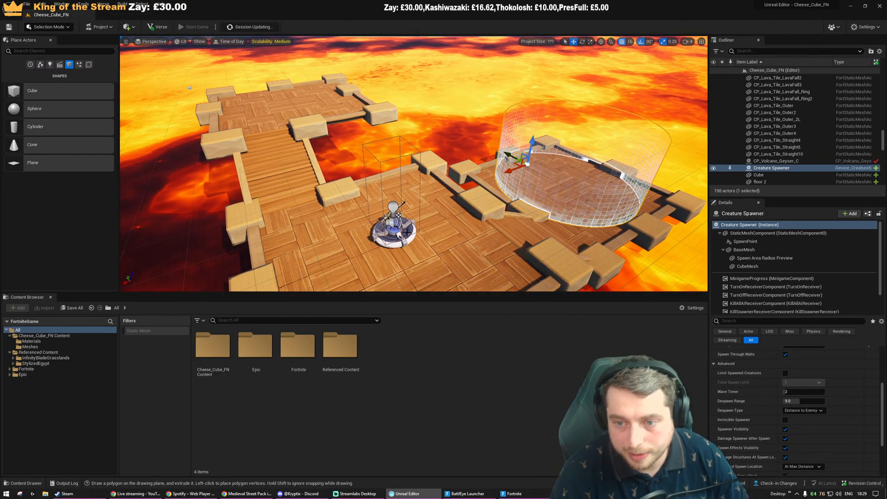
{"action": "left_click", "coordinate": [406, 232]}
{"action": "key", "text": "Escape"}
Duplicate the Creature Spawner and move the copy towards the platform at the other end of the stairs
{"action": "key", "text": "d"}
{"action": "mouse_move", "coordinate": [406, 233]}
{"action": "right_mouse_down"}
{"action": "mouse_move", "coordinate": [391, 232]}
{"action": "mouse_move", "coordinate": [421, 232]}
{"action": "right_mouse_up"}
{"action": "key", "text": "w"}
{"action": "key", "text": "s"}
{"action": "key", "text": "a"}
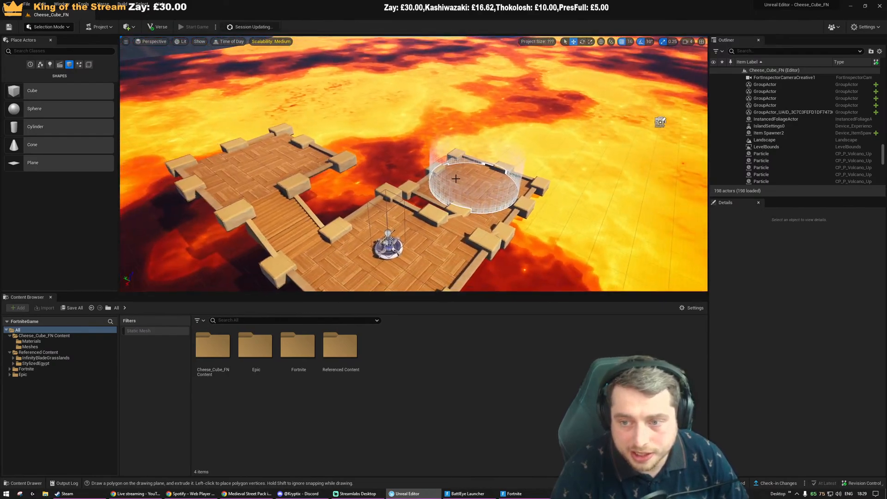
{"action": "left_click", "coordinate": [466, 187]}
{"action": "left_click_drag", "start_coordinate": [435, 176], "coordinate": [440, 177], "text": "alt"}
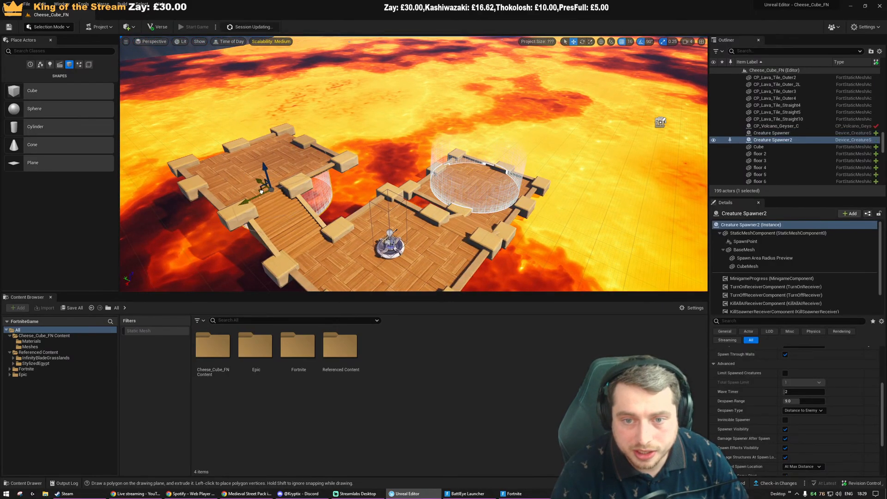
{"action": "left_click_drag", "start_coordinate": [240, 109], "coordinate": [239, 109]}
Position the duplicated Creature Spawner so its spawn radius sits over the wooden floor inside the platform's stone blocks
{"action": "right_click_drag", "start_coordinate": [240, 110], "coordinate": [347, 132]}
{"action": "key", "text": "w"}
{"action": "key", "text": "a"}
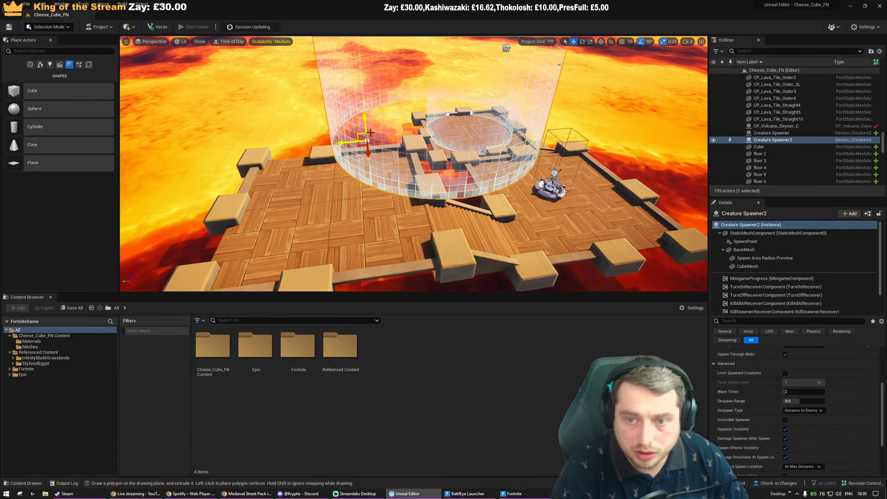
{"action": "left_click_drag", "start_coordinate": [361, 133], "coordinate": [249, 199]}
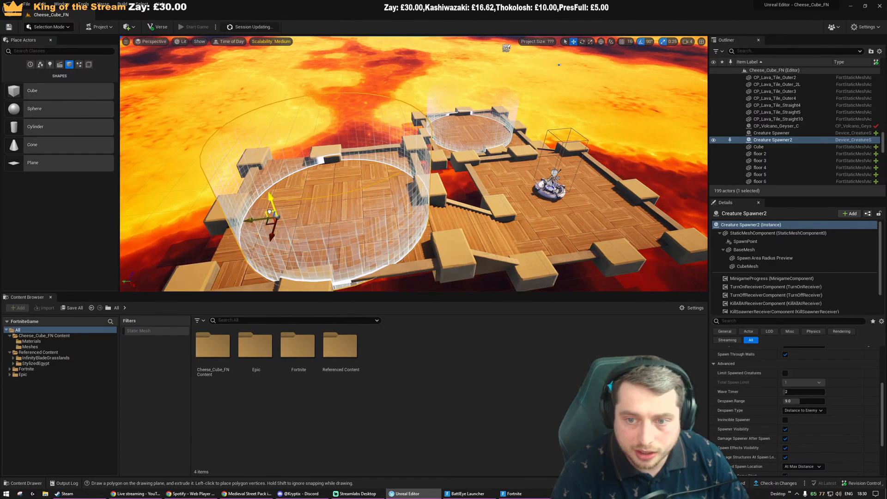
{"action": "key", "text": "a"}
{"action": "right_click_drag", "start_coordinate": [268, 210], "coordinate": [393, 229]}
{"action": "mouse_move", "coordinate": [334, 241]}
{"action": "left_mouse_down"}
{"action": "mouse_move", "coordinate": [319, 253]}
{"action": "mouse_move", "coordinate": [322, 246]}
{"action": "left_mouse_up"}
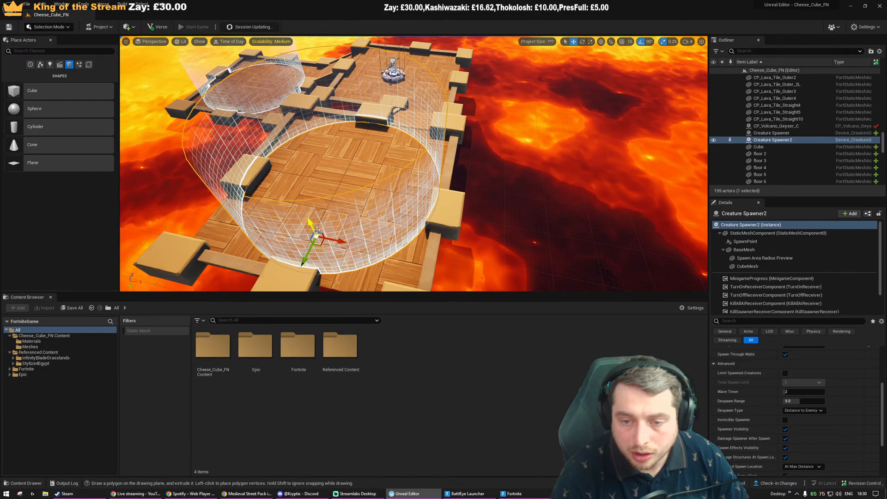
Show the duplicated spawner's CubeMesh component by enabling its Visible rendering option
{"action": "left_click", "coordinate": [767, 267]}
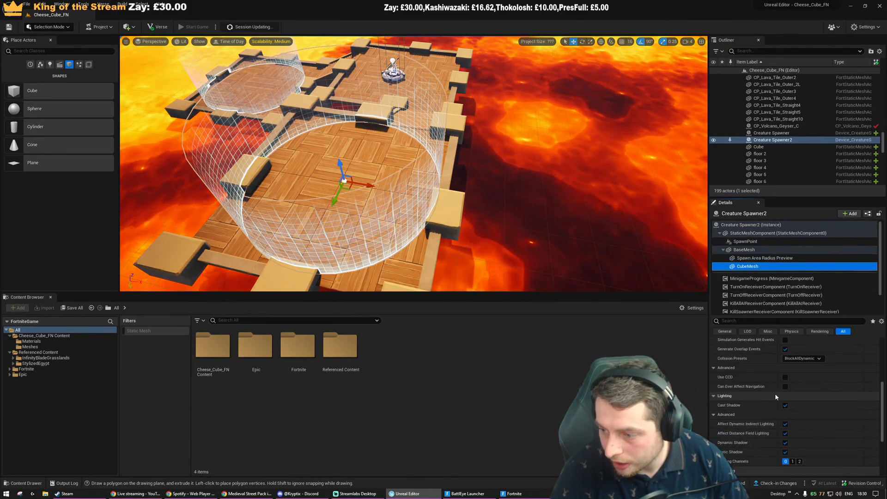
{"action": "scroll", "coordinate": [775, 393], "scroll_direction": "down", "scroll_amount": 3}
{"action": "left_click", "coordinate": [785, 425]}
{"action": "scroll", "coordinate": [787, 432], "scroll_direction": "down", "scroll_amount": 2}
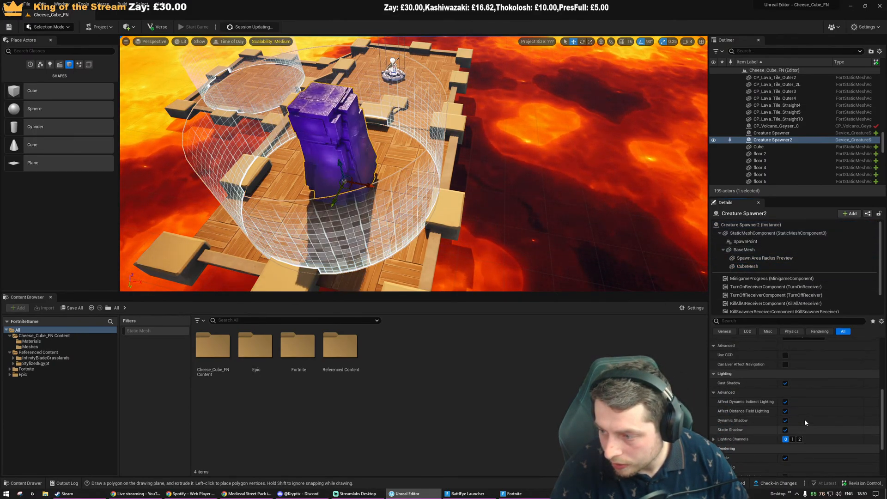
Set the duplicated spawner's CubeMesh Collision Presets to Default, check the other presets, and deselect the spawner
{"action": "scroll", "coordinate": [791, 462], "scroll_direction": "up", "scroll_amount": 5}
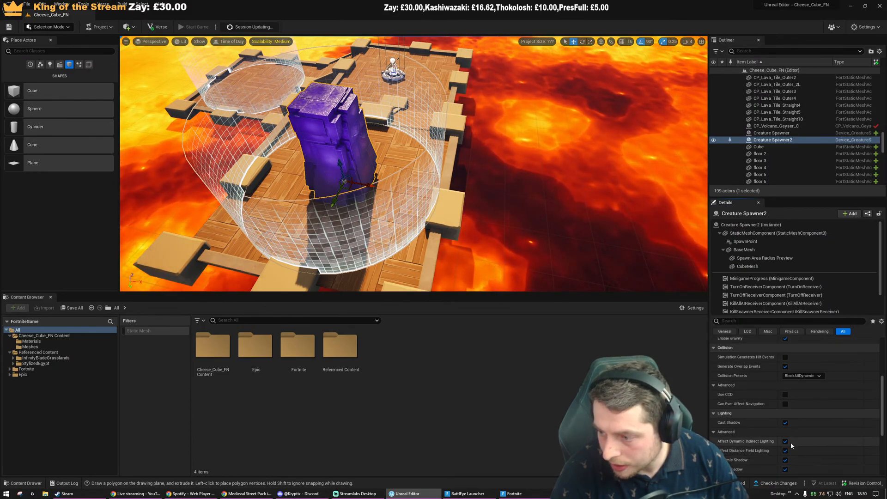
{"action": "left_click", "coordinate": [804, 409]}
{"action": "left_click", "coordinate": [792, 253]}
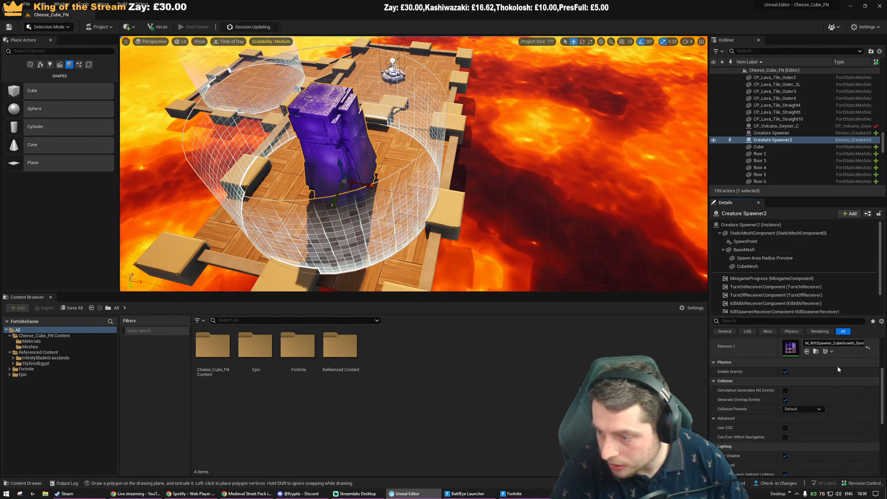
{"action": "left_click", "coordinate": [804, 409]}
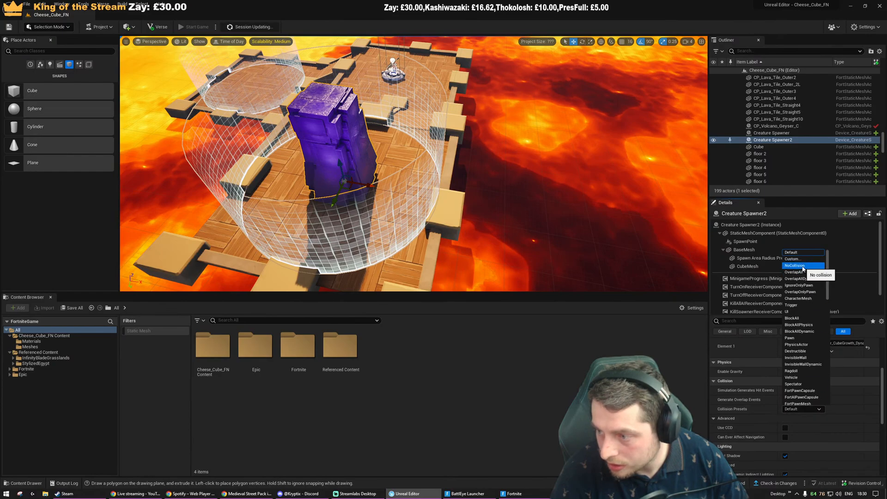
{"action": "right_click_drag", "start_coordinate": [508, 179], "coordinate": [268, 290]}
{"action": "left_click", "coordinate": [508, 179]}
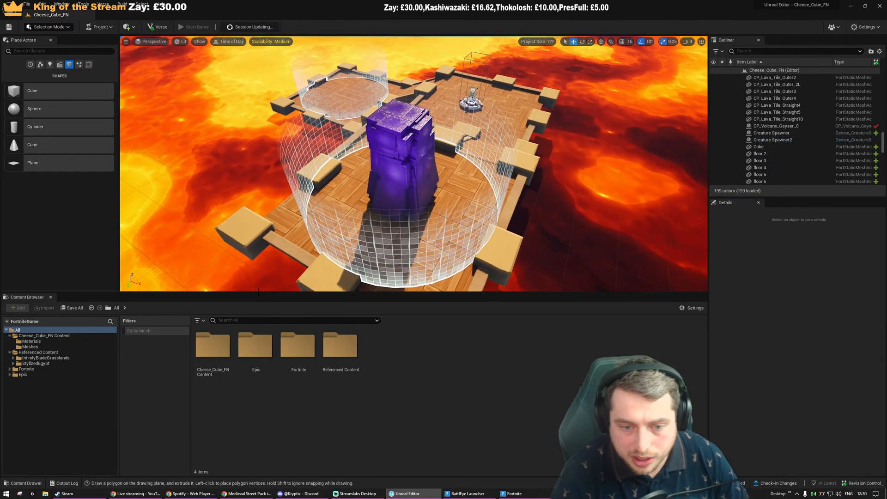
Locate the original Creature Spawner's source asset in the Fortnite Devices folder of the Content Browser
{"action": "left_click", "coordinate": [418, 190]}
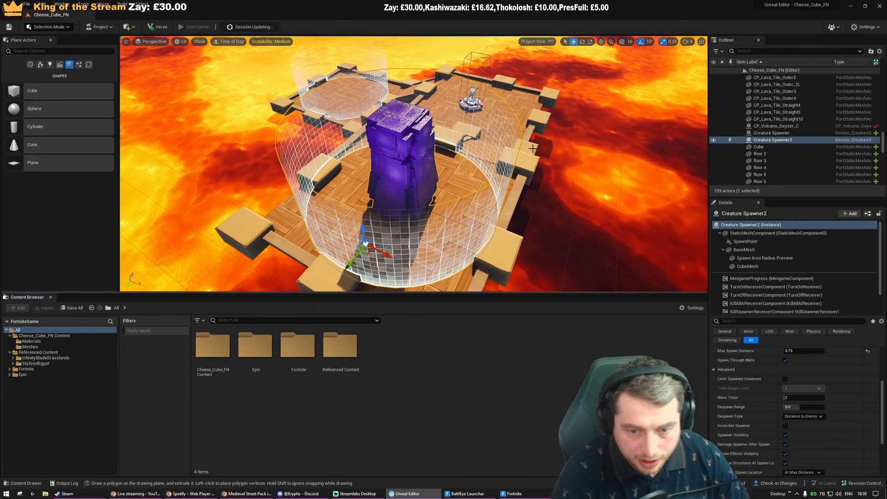
{"action": "left_click", "coordinate": [761, 145]}
{"action": "left_click", "coordinate": [766, 141]}
{"action": "scroll", "coordinate": [784, 92], "scroll_direction": "up", "scroll_amount": 6}
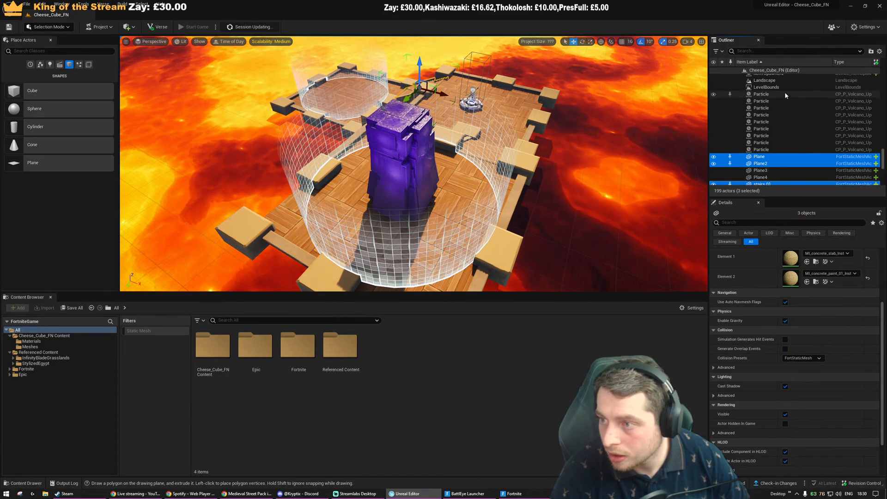
{"action": "scroll", "coordinate": [783, 93], "scroll_direction": "up", "scroll_amount": 5}
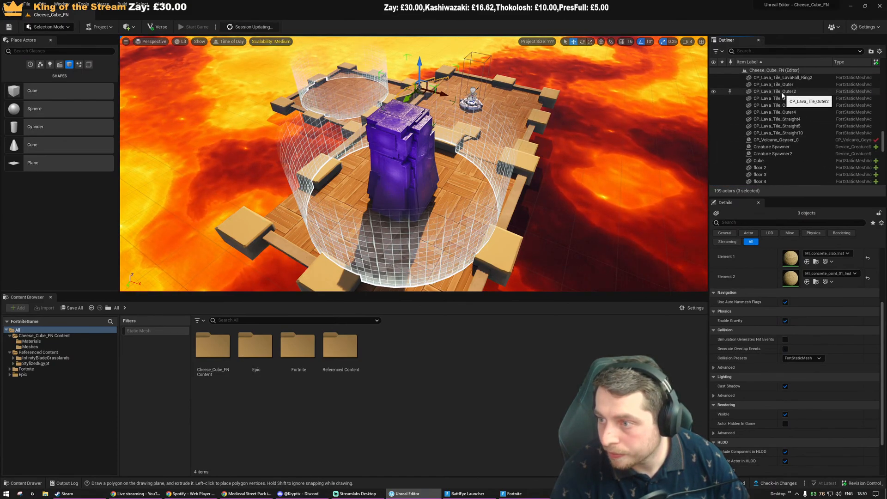
{"action": "left_click", "coordinate": [776, 147]}
{"action": "key", "text": "ctrl+b"}
{"action": "key", "text": "Escape"}
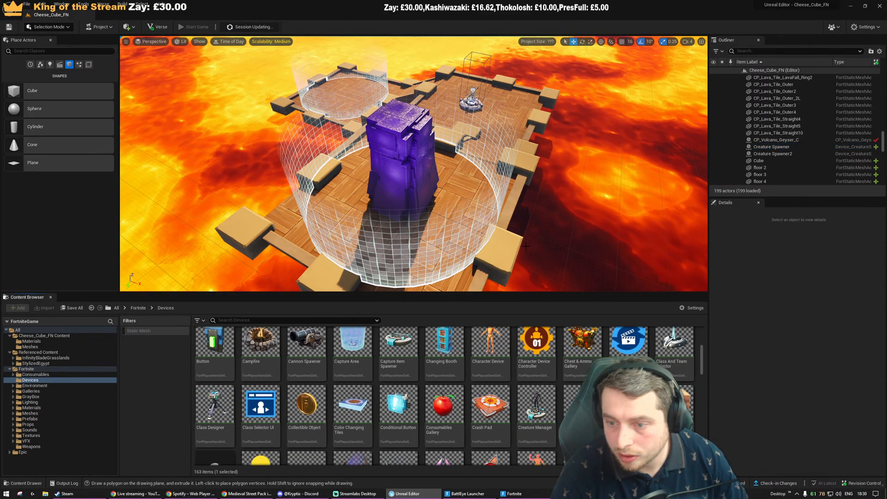
Place a fresh Creature Spawner device on the lava beside the platforms
{"action": "right_click_drag", "start_coordinate": [508, 162], "coordinate": [527, 134]}
{"action": "key", "text": "s"}
{"action": "left_click_drag", "start_coordinate": [582, 406], "coordinate": [596, 241]}
{"action": "right_click_drag", "start_coordinate": [595, 241], "coordinate": [624, 254]}
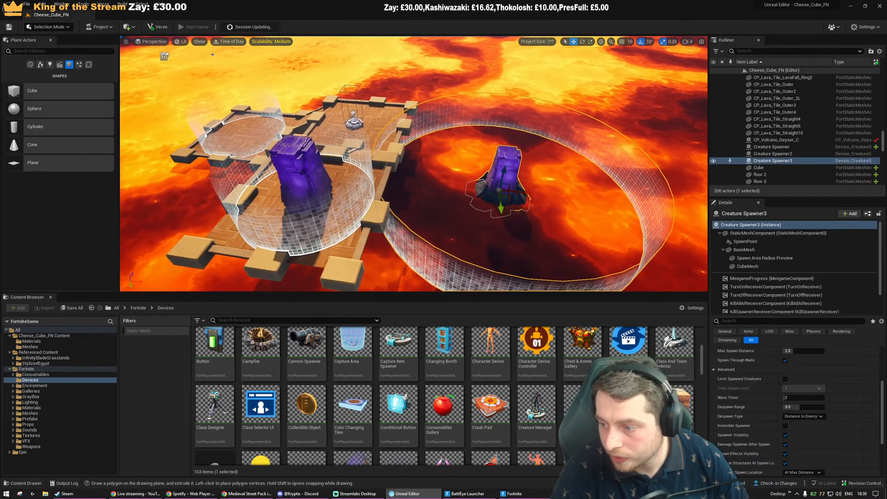
Compare the CubeMesh and BaseMesh component settings of the duplicated Creature Spawner with those of the freshly placed one
{"action": "scroll", "coordinate": [814, 390], "scroll_direction": "down", "scroll_amount": 1}
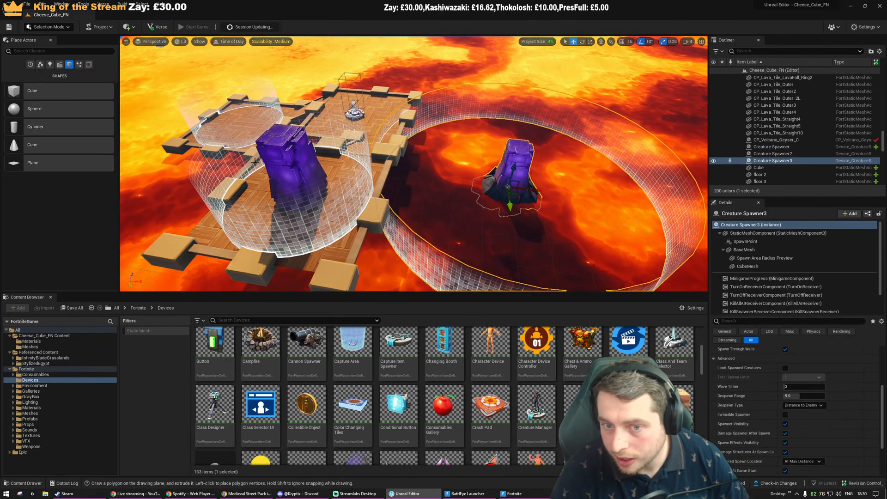
{"action": "left_click", "coordinate": [772, 154]}
{"action": "scroll", "coordinate": [833, 380], "scroll_direction": "up", "scroll_amount": 5}
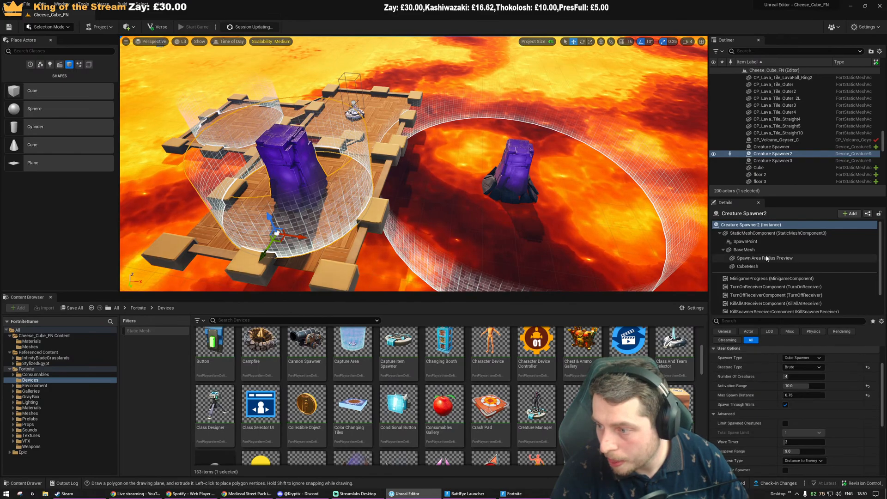
{"action": "left_click", "coordinate": [764, 250]}
{"action": "left_click", "coordinate": [747, 267]}
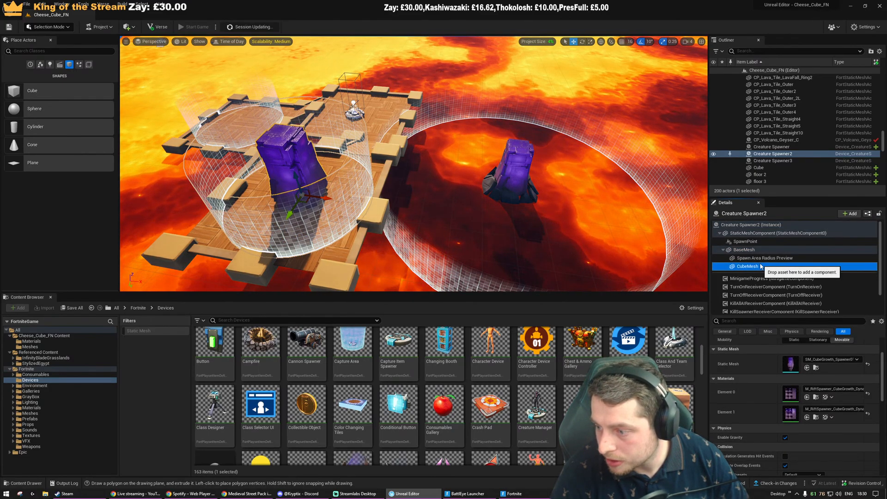
{"action": "left_click", "coordinate": [510, 178]}
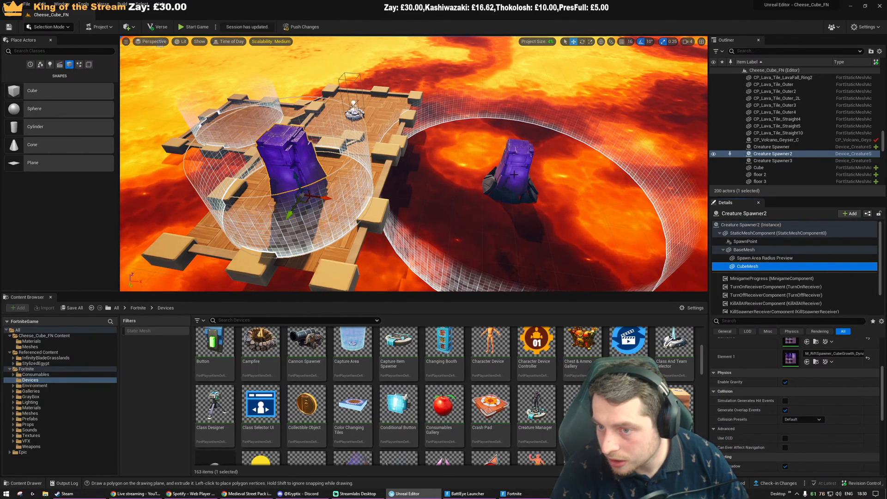
{"action": "left_click", "coordinate": [748, 266]}
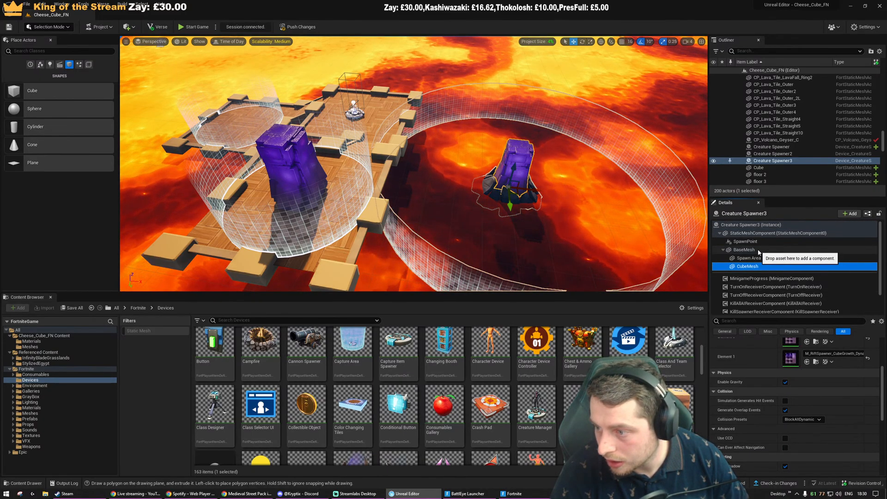
{"action": "left_click", "coordinate": [743, 249]}
{"action": "scroll", "coordinate": [809, 393], "scroll_direction": "up", "scroll_amount": 3}
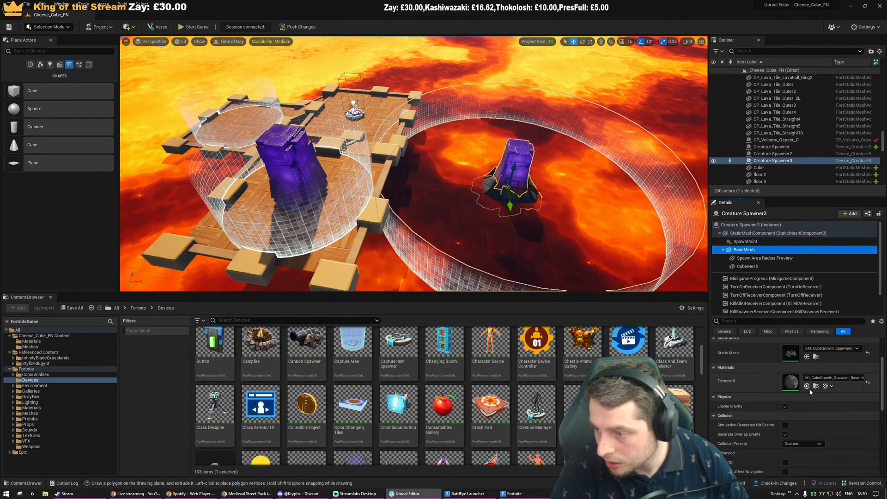
Delete the faulty duplicated Creature Spawner and move the fresh one from the lava onto the centre of its platform
{"action": "left_click", "coordinate": [296, 163]}
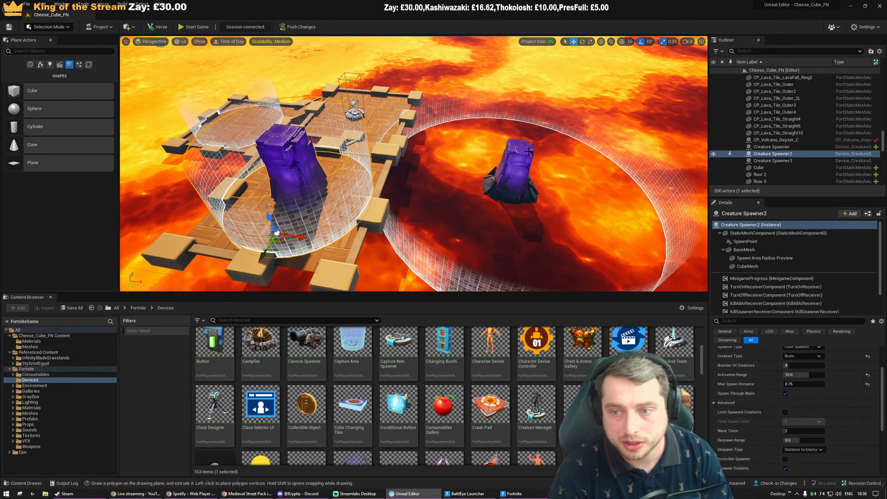
{"action": "key", "text": "Delete"}
{"action": "left_click", "coordinate": [519, 175]}
{"action": "left_click_drag", "start_coordinate": [519, 198], "coordinate": [290, 258]}
{"action": "mouse_move", "coordinate": [276, 242]}
{"action": "right_mouse_down"}
{"action": "mouse_move", "coordinate": [272, 223]}
{"action": "mouse_move", "coordinate": [276, 231]}
{"action": "right_mouse_up"}
{"action": "left_click_drag", "start_coordinate": [353, 201], "coordinate": [377, 156]}
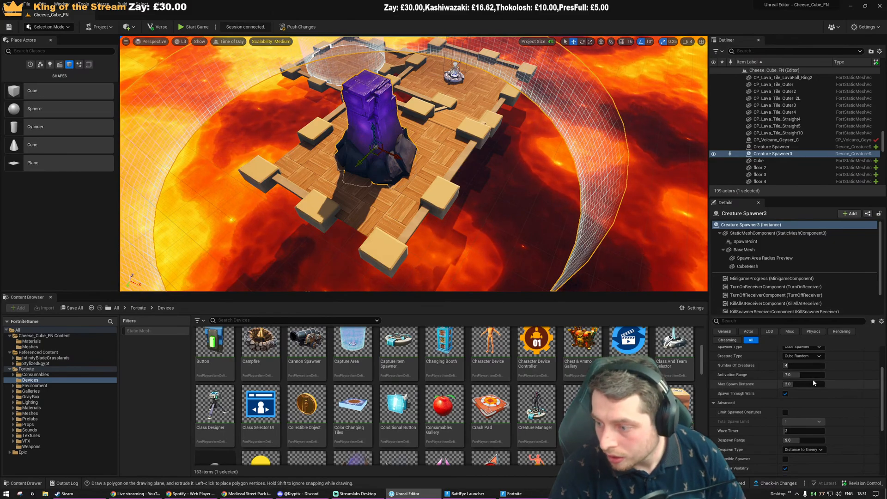
Set the new Creature Spawner's Max Spawn Distance to 0.812 and its Creature Type to Brute
{"action": "left_click_drag", "start_coordinate": [799, 385], "coordinate": [781, 385]}
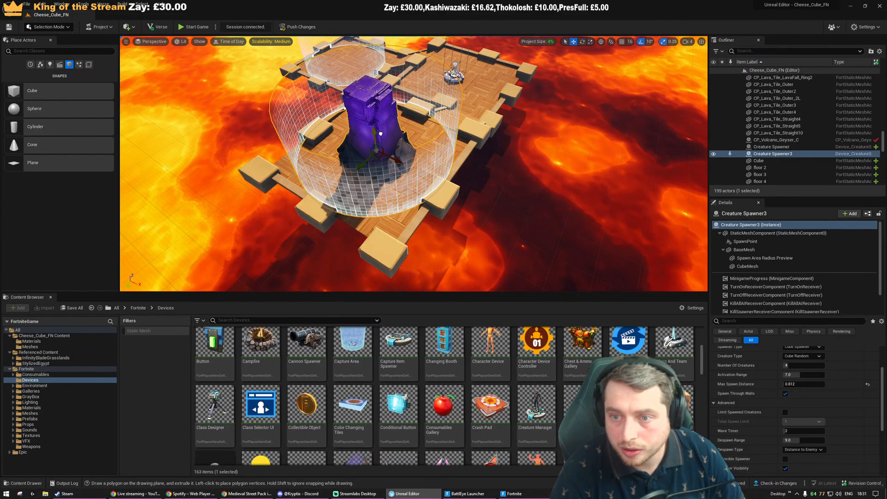
{"action": "scroll", "coordinate": [780, 440], "scroll_direction": "down", "scroll_amount": 2}
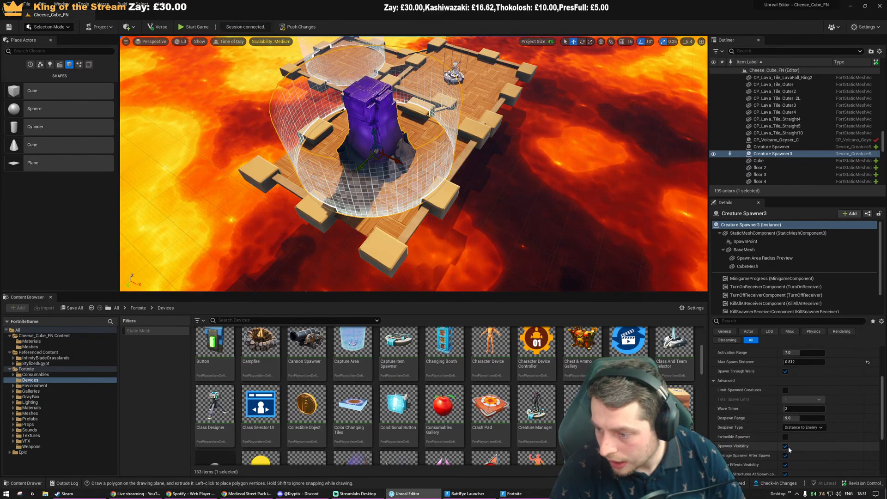
{"action": "scroll", "coordinate": [815, 416], "scroll_direction": "up", "scroll_amount": 4}
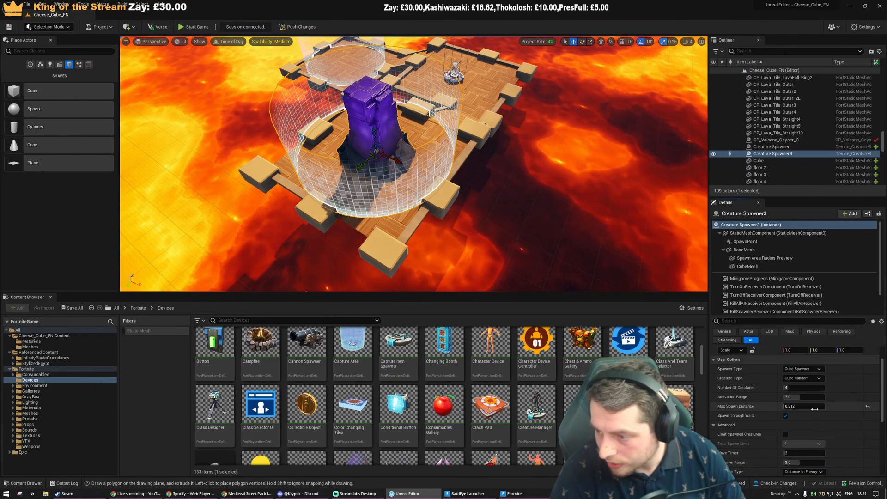
{"action": "left_click", "coordinate": [804, 378]}
{"action": "left_click", "coordinate": [790, 285]}
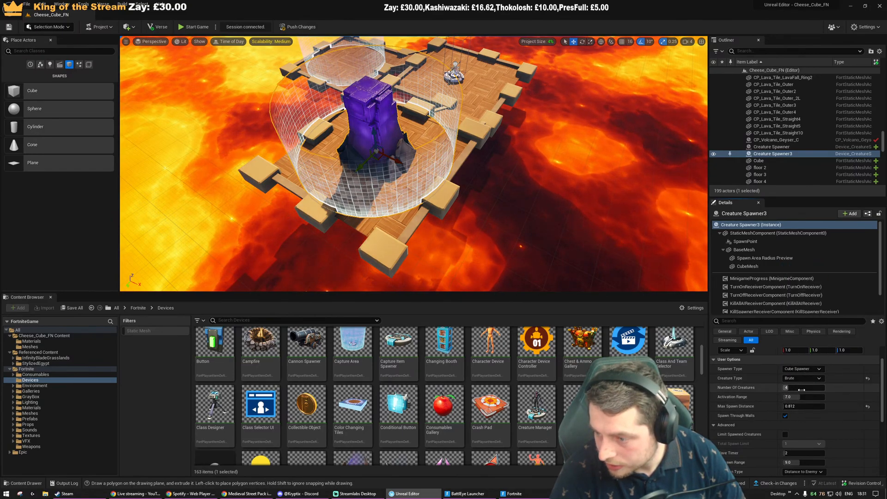
{"action": "scroll", "coordinate": [818, 428], "scroll_direction": "down", "scroll_amount": 4}
{"action": "scroll", "coordinate": [816, 432], "scroll_direction": "down", "scroll_amount": 4}
{"action": "key", "text": "Escape"}
{"action": "mouse_move", "coordinate": [454, 173]}
{"action": "right_mouse_down"}
{"action": "mouse_move", "coordinate": [453, 139]}
{"action": "mouse_move", "coordinate": [446, 178]}
{"action": "mouse_move", "coordinate": [453, 173]}
{"action": "right_mouse_up"}
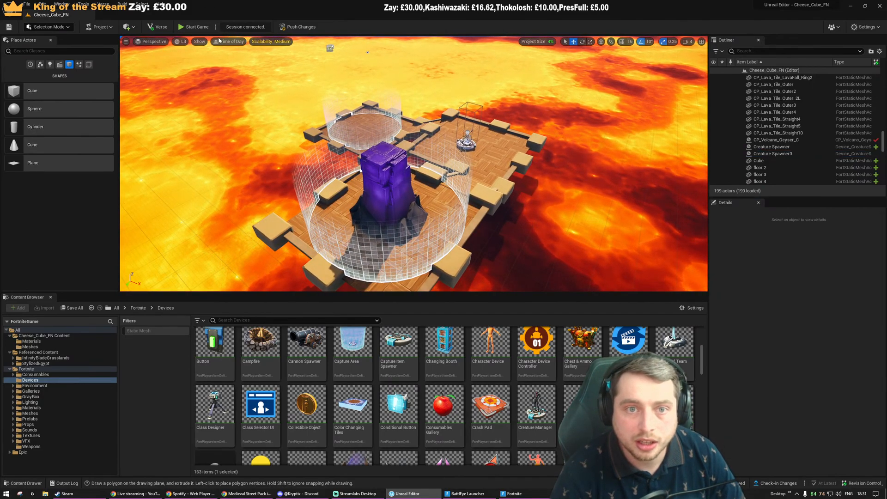
Check the island in the running Fortnite session, return to Unreal Editor and look across the lava area
{"action": "left_click", "coordinate": [301, 28]}
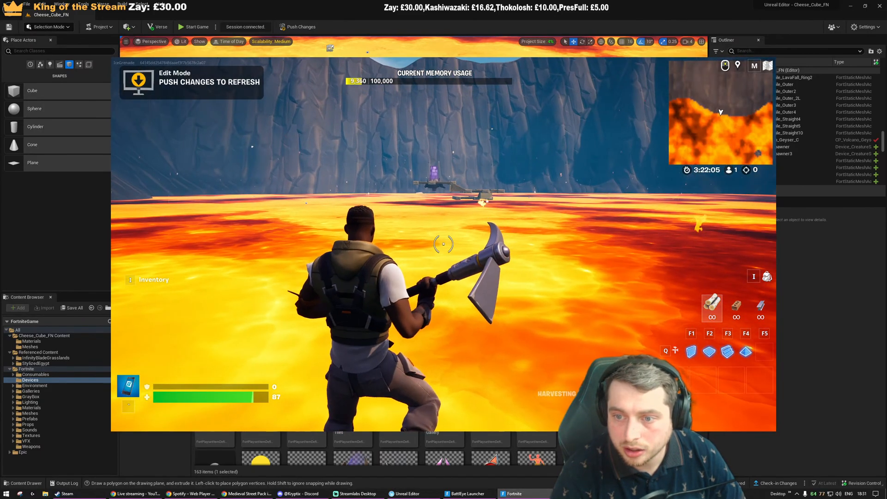
{"action": "key", "text": "alt+Tab"}
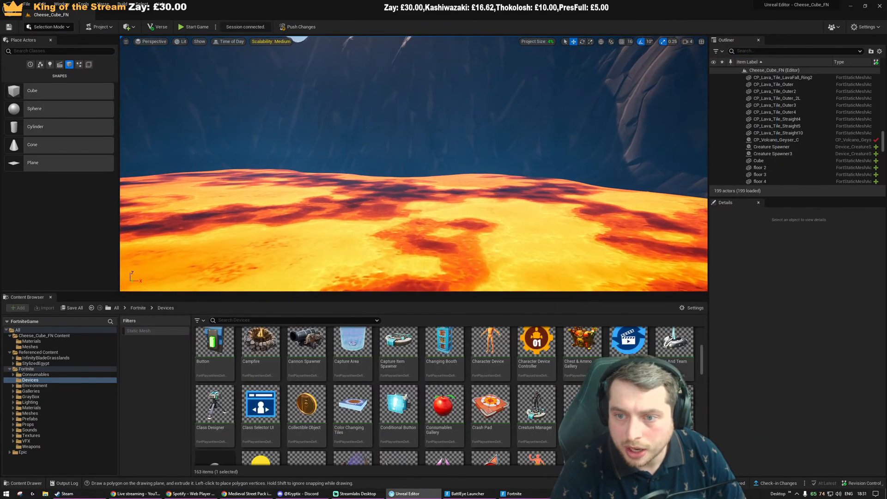
{"action": "right_click_drag", "start_coordinate": [414, 164], "coordinate": [427, 201]}
{"action": "key", "text": "w"}
{"action": "left_click", "coordinate": [503, 255]}
{"action": "right_click_drag", "start_coordinate": [503, 255], "coordinate": [485, 242]}
{"action": "key", "text": "Escape"}
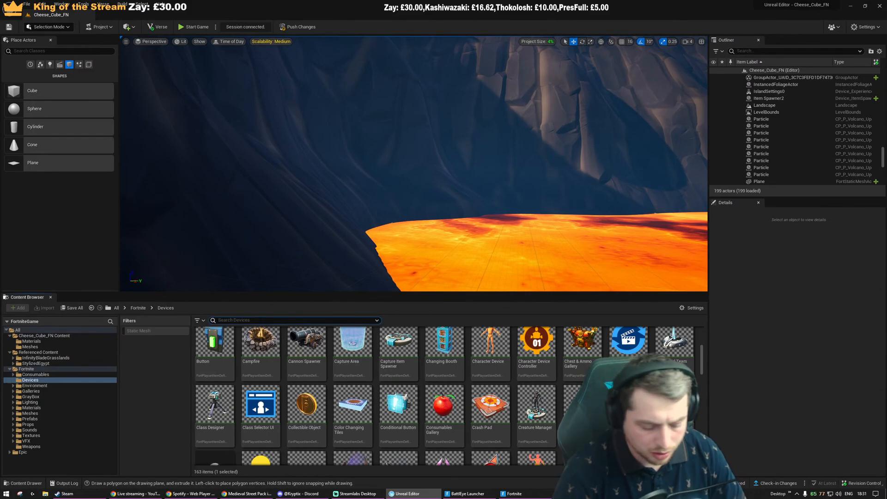
Search the devices for "spawner" and place a Player Spawner on the unoccupied platform inside the spawn area ring
{"action": "left_click", "coordinate": [286, 321]}
{"action": "type", "text": "pla"}
{"action": "type", "text": "awnre"}
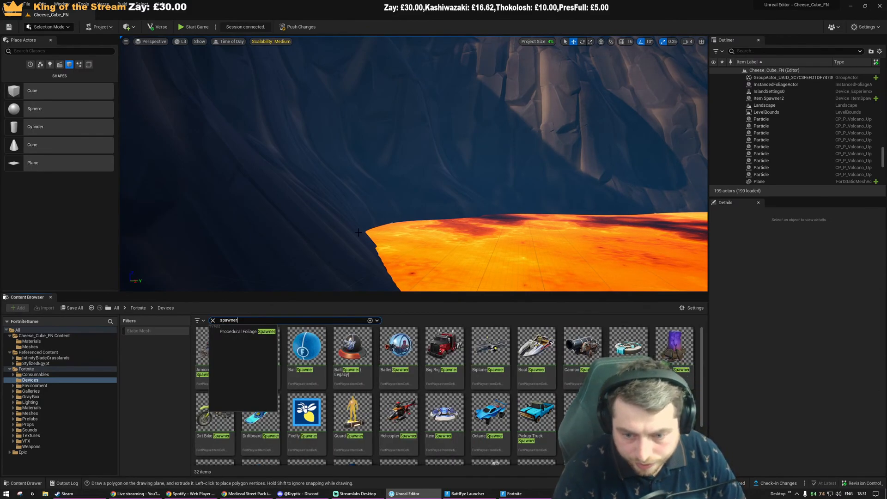
{"action": "left_click", "coordinate": [463, 250]}
{"action": "right_click_drag", "start_coordinate": [462, 249], "coordinate": [472, 287]}
{"action": "key", "text": "Escape"}
{"action": "key", "text": "w"}
{"action": "left_click_drag", "start_coordinate": [581, 411], "coordinate": [403, 206]}
{"action": "key", "text": "s"}
{"action": "right_click_drag", "start_coordinate": [403, 206], "coordinate": [412, 197]}
{"action": "key", "text": "Escape"}
{"action": "key", "text": "w"}
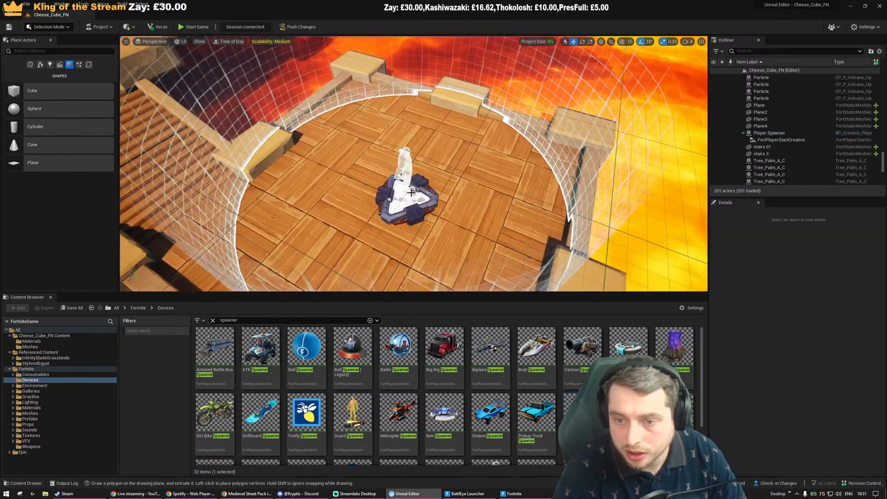
Rotate the Player Spawner to about 200 degrees around Z and adjust its position on the platform
{"action": "left_click", "coordinate": [409, 197]}
{"action": "key", "text": "e"}
{"action": "mouse_move", "coordinate": [420, 232]}
{"action": "left_mouse_down"}
{"action": "mouse_move", "coordinate": [453, 206]}
{"action": "mouse_move", "coordinate": [427, 233]}
{"action": "mouse_move", "coordinate": [435, 228]}
{"action": "left_mouse_up"}
{"action": "key", "text": "w"}
{"action": "mouse_move", "coordinate": [400, 196]}
{"action": "left_mouse_down"}
{"action": "mouse_move", "coordinate": [475, 172]}
{"action": "mouse_move", "coordinate": [475, 164]}
{"action": "mouse_move", "coordinate": [411, 186]}
{"action": "left_mouse_up"}
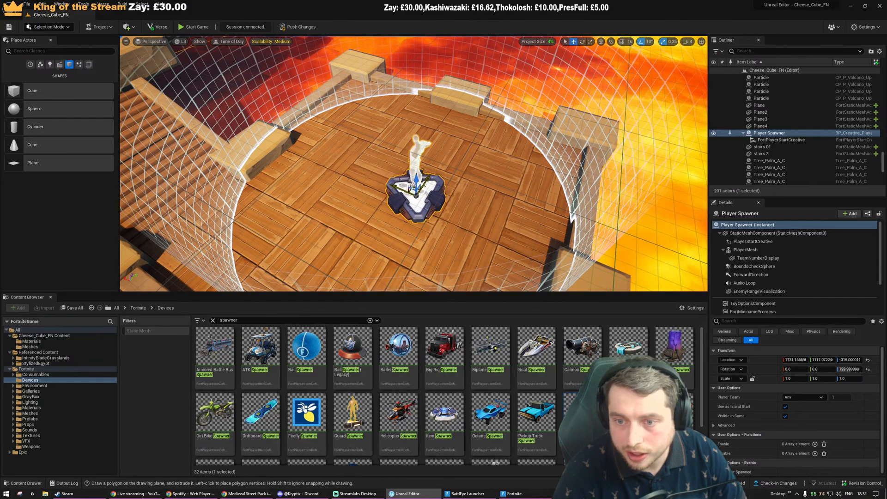
{"action": "key", "text": "Escape"}
{"action": "scroll", "coordinate": [412, 186], "scroll_direction": "down", "scroll_amount": 6}
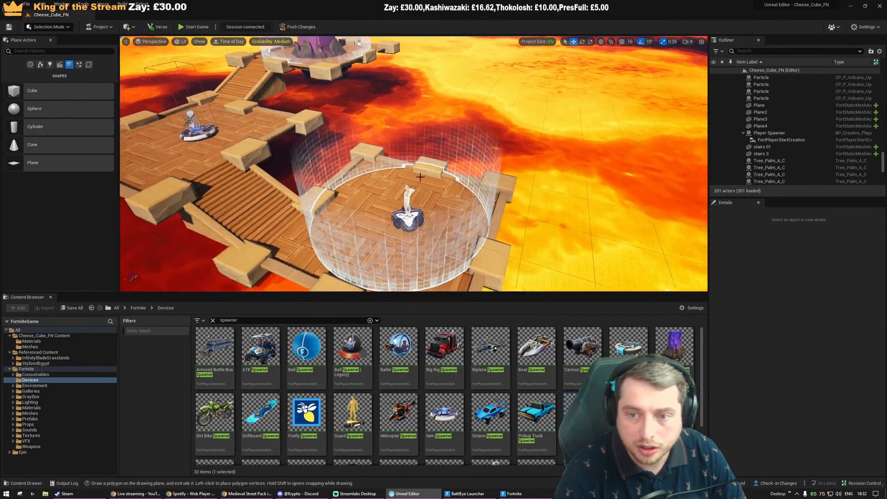
Save the level, push the changes to the running session and check the update in the Fortnite window
{"action": "key", "text": "ctrl+s"}
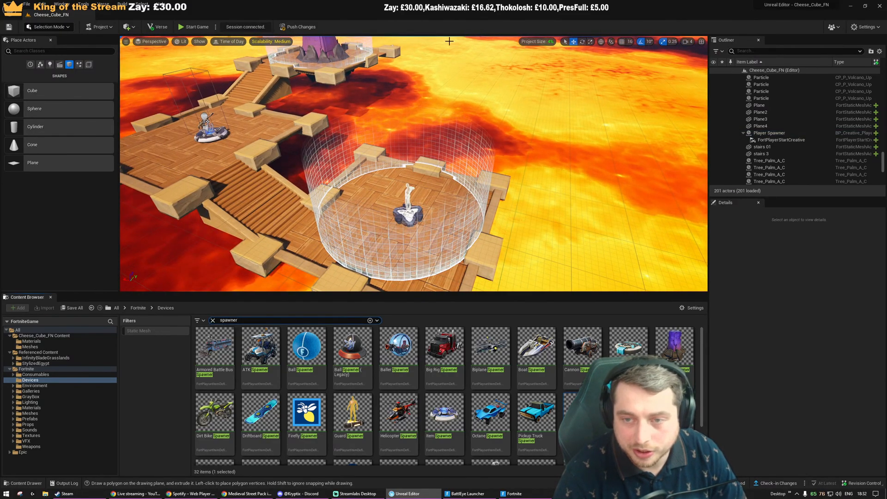
{"action": "left_click", "coordinate": [514, 493]}
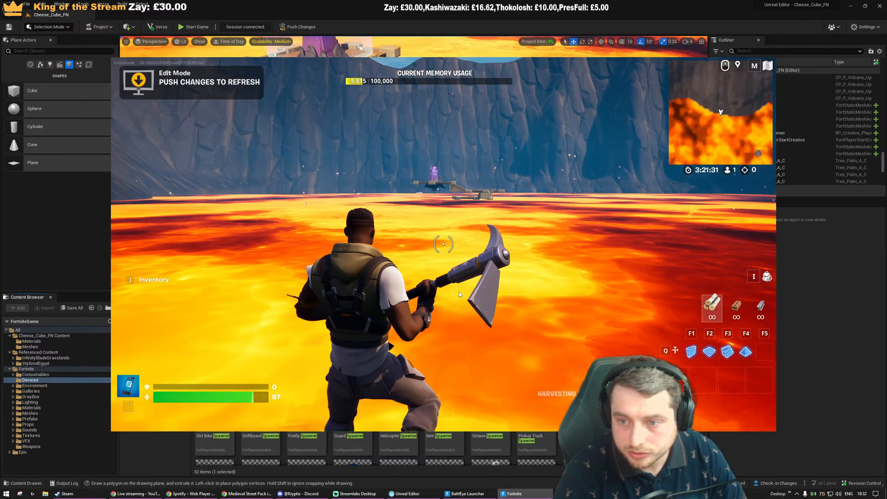
{"action": "key", "text": "alt+Tab"}
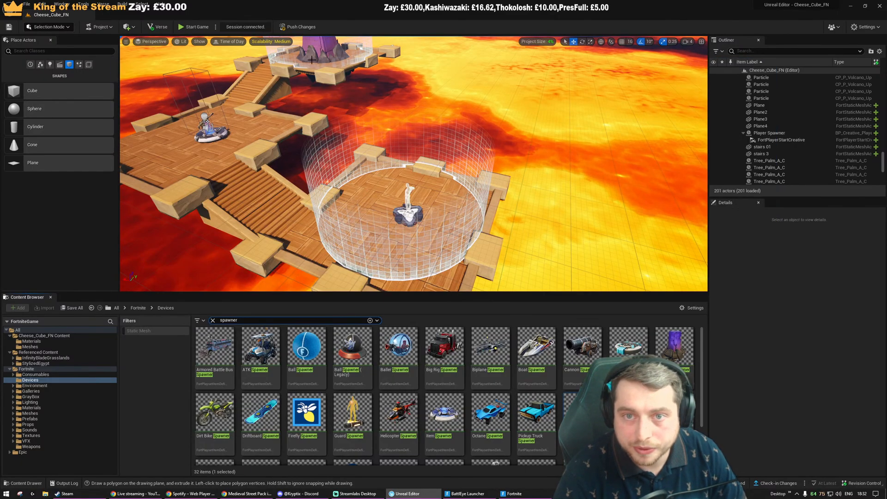
{"action": "left_click", "coordinate": [298, 26]}
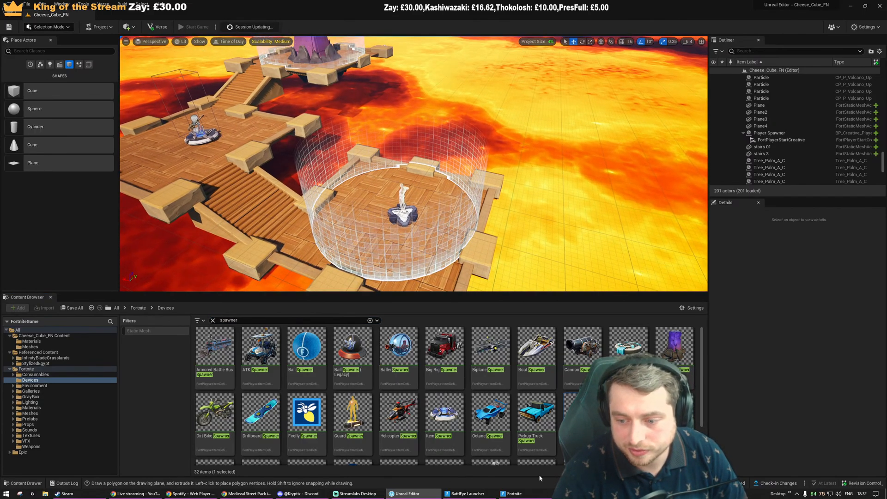
{"action": "left_click", "coordinate": [539, 495]}
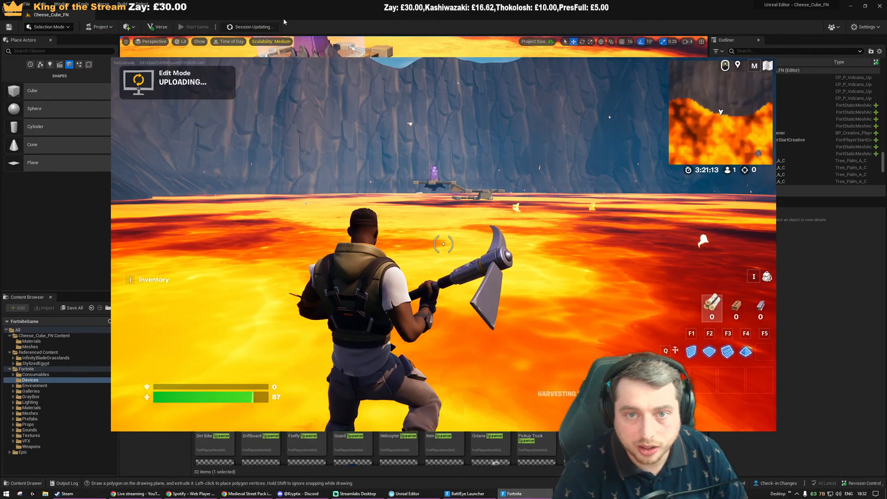
{"action": "left_click", "coordinate": [287, 7]}
Duplicate a platform group and lower the copy beneath the lava, keeping the original platforms in place
{"action": "key", "text": "s"}
{"action": "right_click_drag", "start_coordinate": [423, 235], "coordinate": [455, 234]}
{"action": "key", "text": "w"}
{"action": "left_click", "coordinate": [422, 235]}
{"action": "key", "text": "s"}
{"action": "left_click_drag", "start_coordinate": [380, 181], "coordinate": [384, 250], "text": "alt"}
{"action": "key", "text": "w"}
{"action": "right_click_drag", "start_coordinate": [384, 249], "coordinate": [389, 224]}
{"action": "key", "text": "s"}
{"action": "key", "text": "s"}
{"action": "left_click_drag", "start_coordinate": [390, 142], "coordinate": [392, 208]}
{"action": "key", "text": "Escape"}
{"action": "key", "text": "w"}
{"action": "mouse_move", "coordinate": [391, 208]}
{"action": "right_mouse_down"}
{"action": "mouse_move", "coordinate": [394, 167]}
{"action": "mouse_move", "coordinate": [396, 217]}
{"action": "right_mouse_up"}
{"action": "right_click_drag", "start_coordinate": [397, 158], "coordinate": [397, 160]}
{"action": "key", "text": "w"}
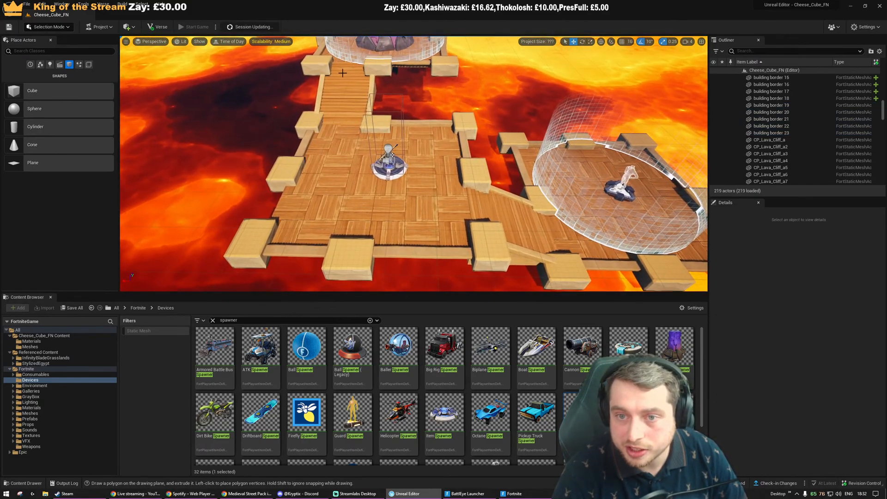
Duplicate the stairs group leading to the creature platform and lower the copy beneath the lava
{"action": "left_click", "coordinate": [344, 91]}
{"action": "right_click_drag", "start_coordinate": [345, 91], "coordinate": [323, 90]}
{"action": "key", "text": "s"}
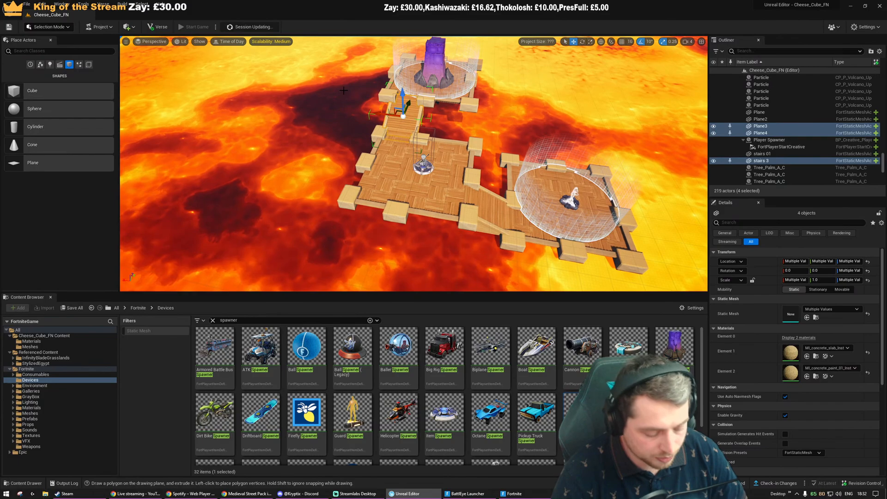
{"action": "left_click", "coordinate": [391, 107]}
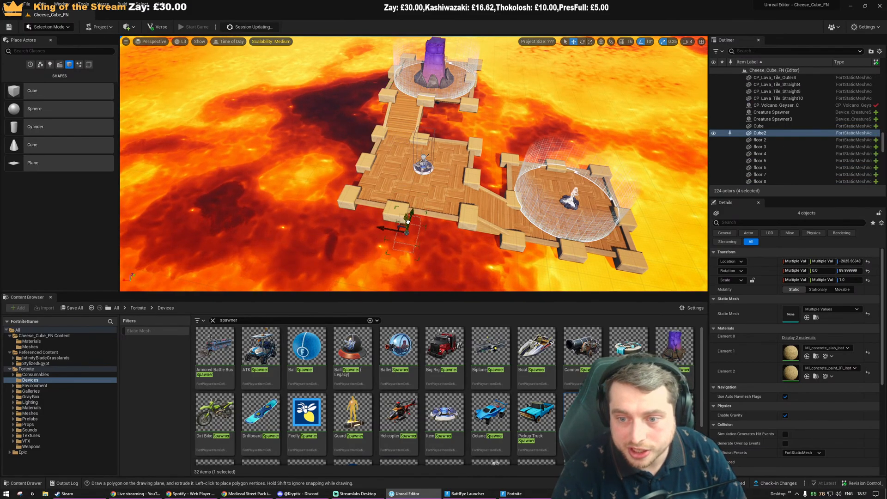
{"action": "key", "text": "Escape"}
Group the item spawner platform together with the stairs leading to the creature platform
{"action": "left_click", "coordinate": [421, 185]}
{"action": "left_click", "coordinate": [402, 118], "text": "ctrl"}
{"action": "right_click_drag", "start_coordinate": [401, 119], "coordinate": [437, 128]}
{"action": "key", "text": "w"}
{"action": "key", "text": "s"}
{"action": "key", "text": "ctrl+g"}
{"action": "key", "text": "s"}
{"action": "key", "text": "w"}
{"action": "key", "text": "s"}
{"action": "key", "text": "w"}
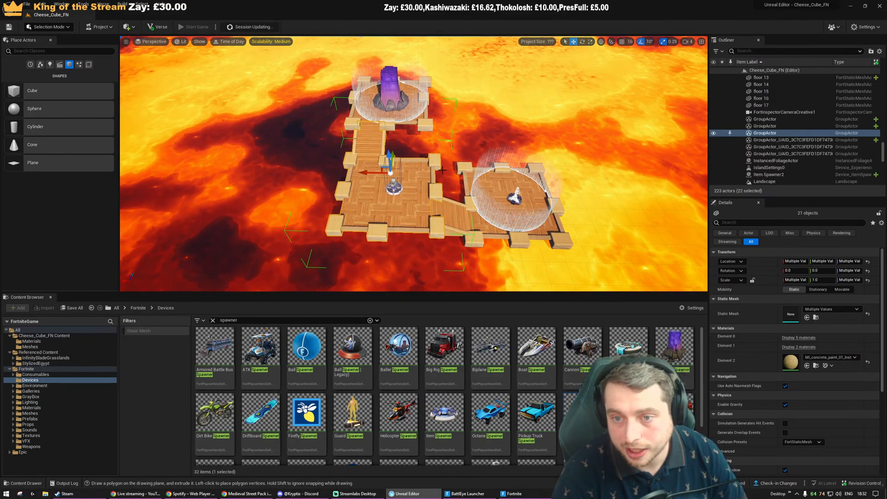
Add the creature platform and the stairs towards the player platform to the selection and group everything together
{"action": "left_click", "coordinate": [424, 124], "text": "ctrl"}
{"action": "left_click", "coordinate": [463, 221], "text": "ctrl"}
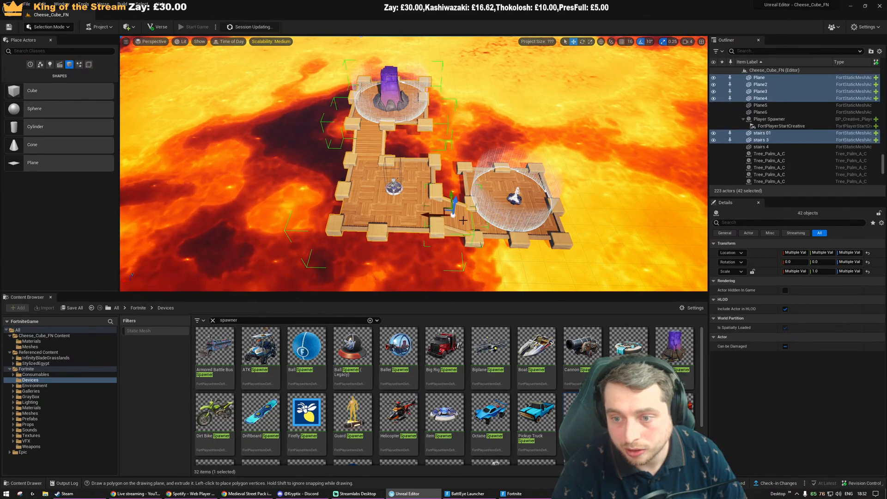
{"action": "key", "text": "ctrl+g"}
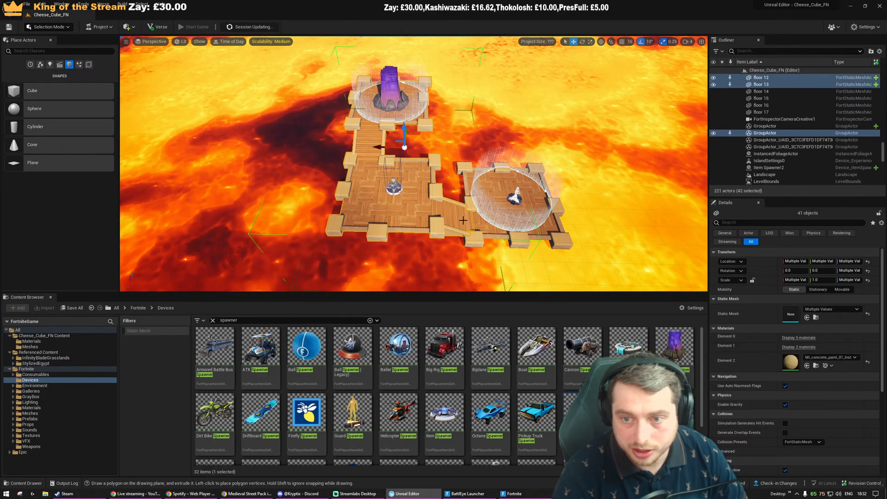
Add the creature and item spawners to the grouped platforms' selection and create a rotated duplicate of the whole section
{"action": "left_click", "coordinate": [397, 107], "text": "ctrl"}
{"action": "left_click", "coordinate": [399, 149], "text": "ctrl"}
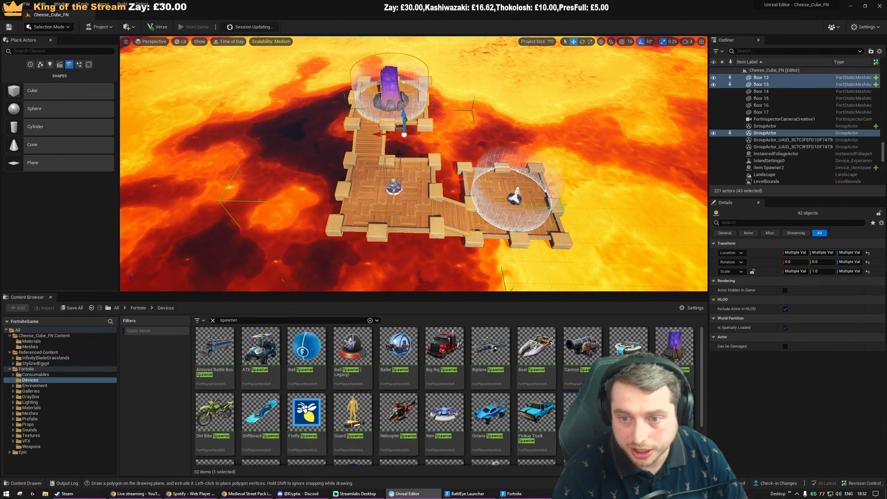
{"action": "left_click", "coordinate": [394, 189], "text": "ctrl"}
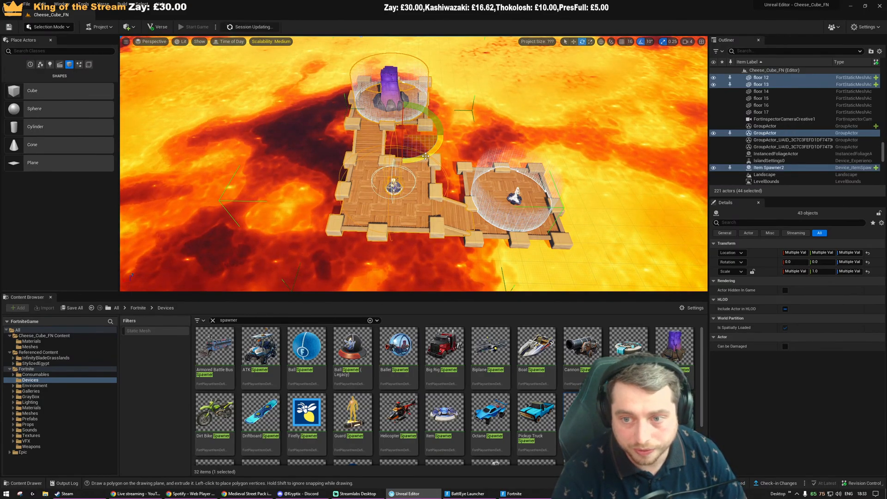
{"action": "left_click_drag", "start_coordinate": [425, 156], "coordinate": [393, 152], "text": "alt"}
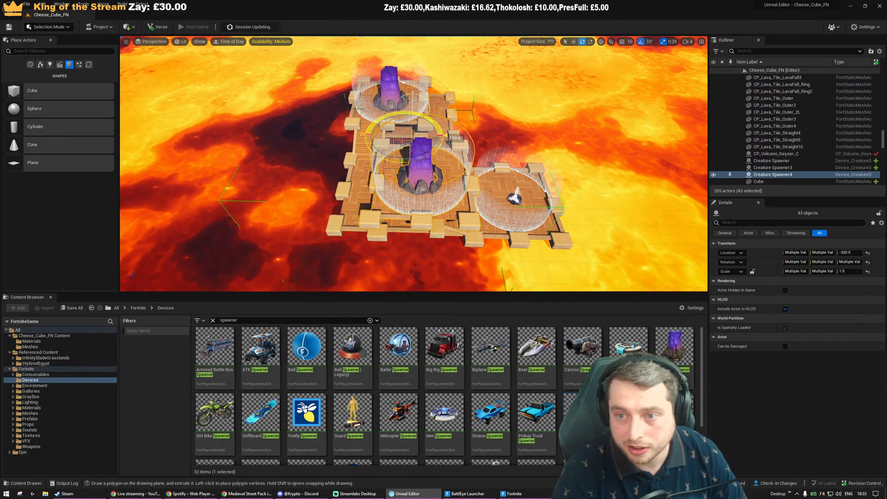
Raise the rotated section copy out of the lava to a height of about 109.89 and place it beside the original
{"action": "left_click_drag", "start_coordinate": [386, 135], "coordinate": [513, 72]}
{"action": "key", "text": "w"}
{"action": "right_click_drag", "start_coordinate": [513, 72], "coordinate": [481, 138]}
{"action": "key", "text": "w"}
{"action": "key", "text": "alt+j"}
{"action": "scroll", "coordinate": [488, 72], "scroll_direction": "down", "scroll_amount": 15}
{"action": "right_click_drag", "start_coordinate": [321, 115], "coordinate": [384, 132]}
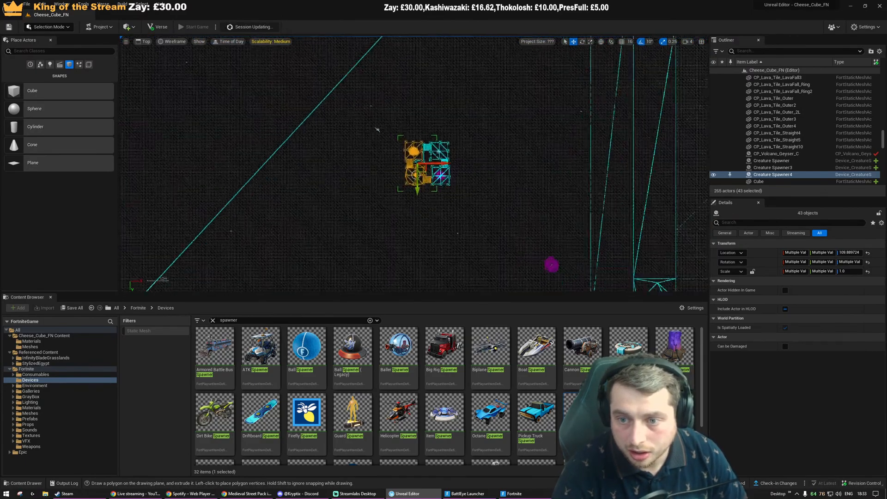
Align the copy's stairs with the edge of the original creature platform in plan, with location snapping enabled
{"action": "scroll", "coordinate": [431, 171], "scroll_direction": "up", "scroll_amount": 14}
{"action": "scroll", "coordinate": [431, 208], "scroll_direction": "up", "scroll_amount": 4}
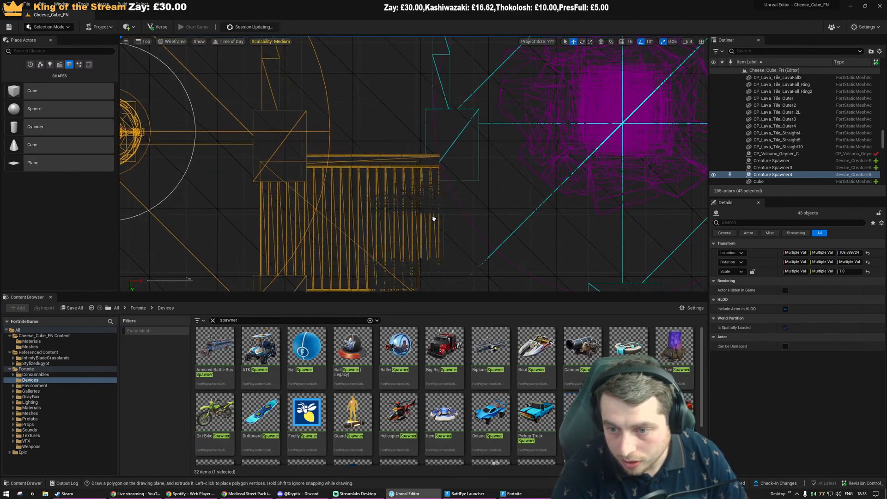
{"action": "right_click_drag", "start_coordinate": [437, 222], "coordinate": [433, 159]}
{"action": "scroll", "coordinate": [449, 216], "scroll_direction": "up", "scroll_amount": 5}
{"action": "scroll", "coordinate": [449, 215], "scroll_direction": "down", "scroll_amount": 6}
{"action": "left_click", "coordinate": [622, 42]}
{"action": "scroll", "coordinate": [415, 137], "scroll_direction": "up", "scroll_amount": 3}
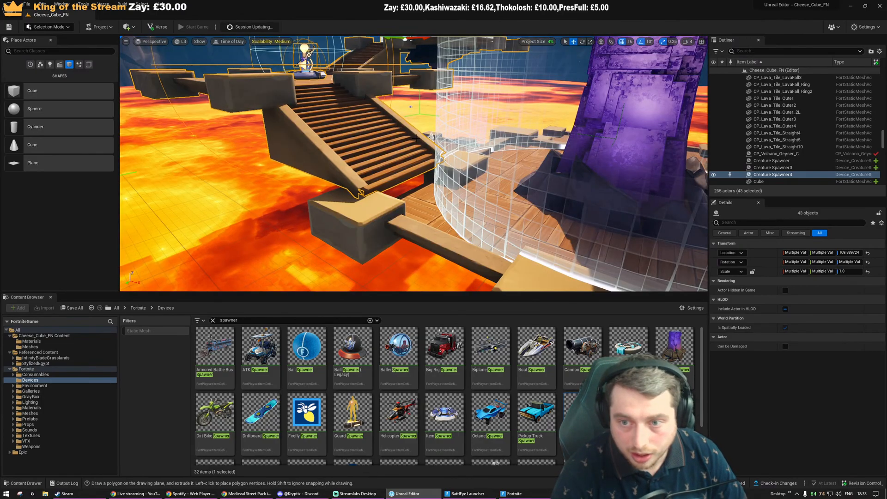
Lower the rotated section copy to a height of about 61.89 towards the creature platform
{"action": "key", "text": "alt+j"}
{"action": "key", "text": "alt+h"}
{"action": "scroll", "coordinate": [416, 136], "scroll_direction": "down", "scroll_amount": 6}
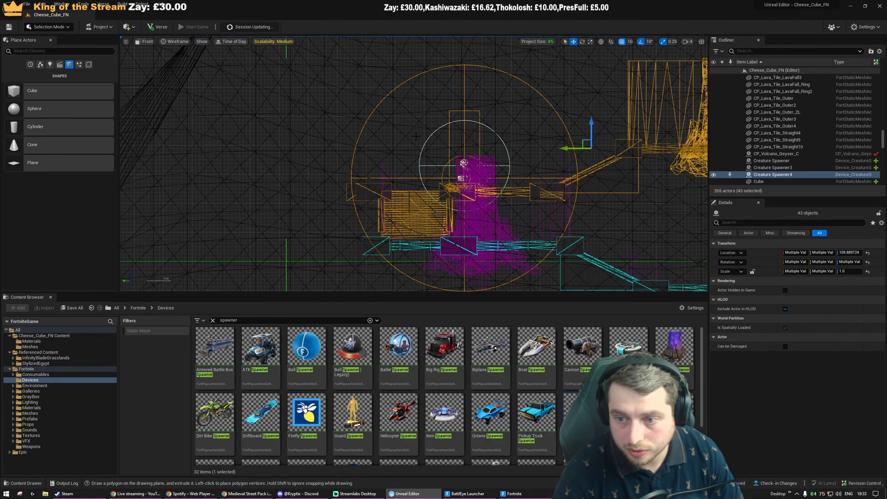
{"action": "key", "text": "alt+k"}
{"action": "scroll", "coordinate": [404, 227], "scroll_direction": "up", "scroll_amount": 5}
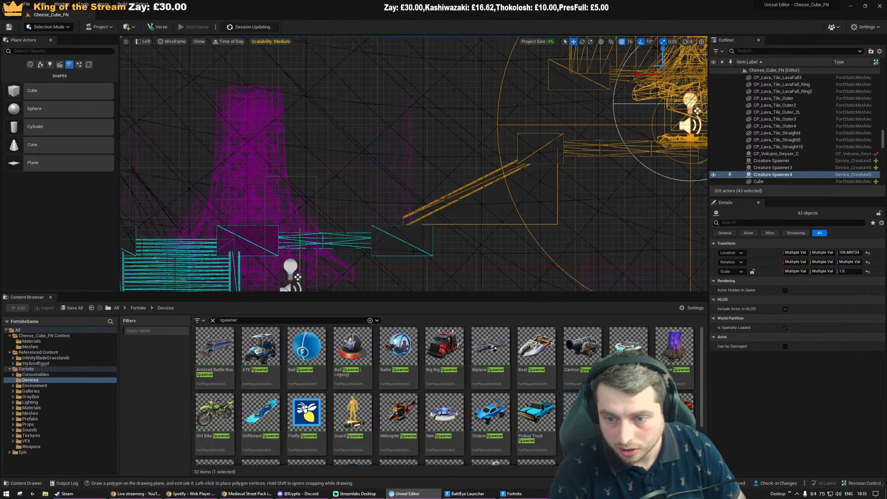
{"action": "scroll", "coordinate": [404, 216], "scroll_direction": "down", "scroll_amount": 6}
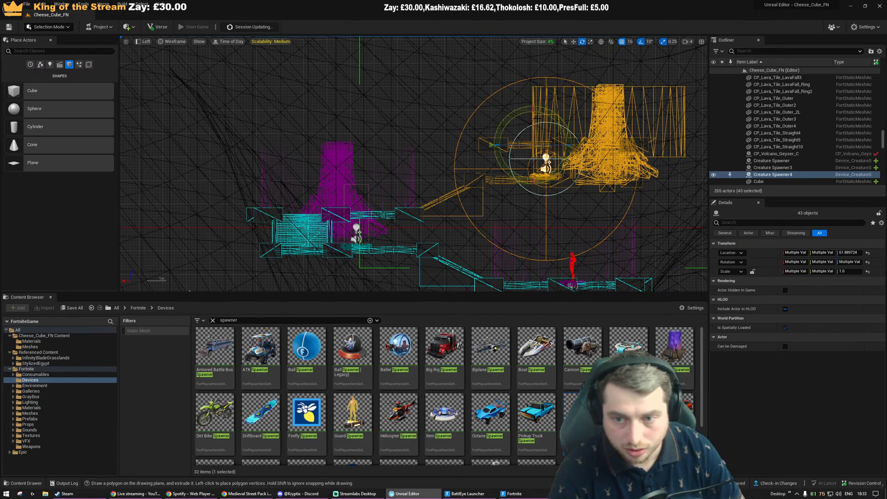
Fine-tune the copy's height to about 65.89 so its lowest stair meets the creature platform's floor
{"action": "key", "text": "alt+g"}
{"action": "right_click_drag", "start_coordinate": [536, 119], "coordinate": [517, 131]}
{"action": "key", "text": "w"}
{"action": "key", "text": "w"}
{"action": "key", "text": "s"}
{"action": "key", "text": "w"}
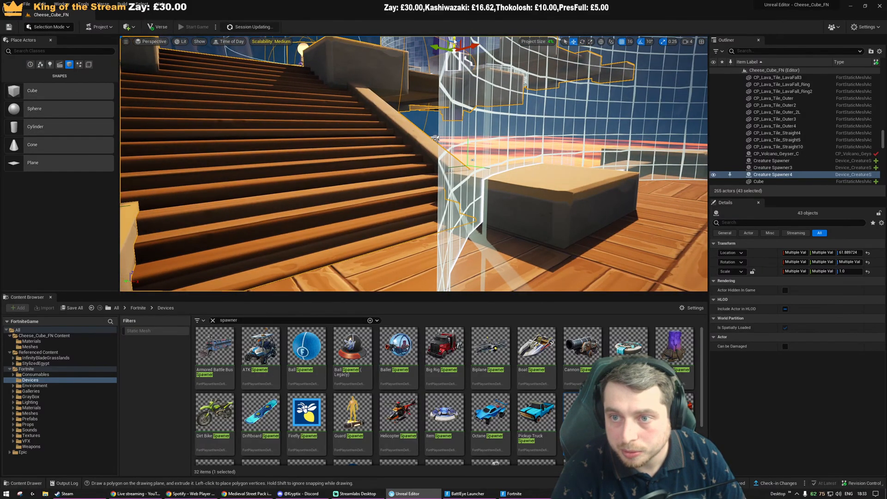
{"action": "key", "text": "s"}
{"action": "right_click_drag", "start_coordinate": [451, 99], "coordinate": [425, 34]}
{"action": "key", "text": "w"}
{"action": "key", "text": "s"}
{"action": "key", "text": "w"}
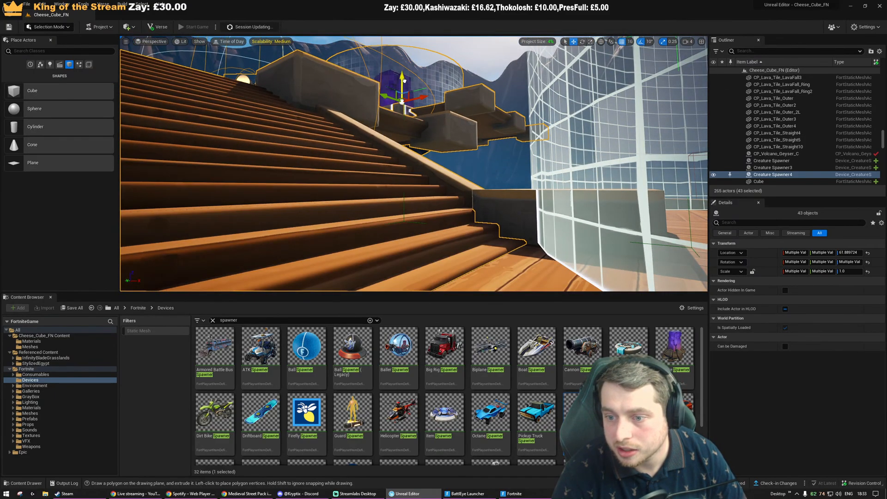
{"action": "left_click_drag", "start_coordinate": [403, 81], "coordinate": [402, 80]}
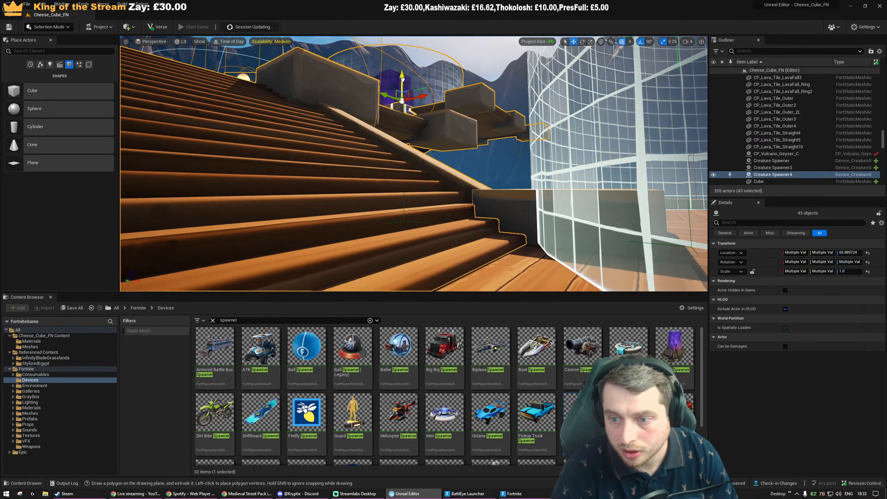
{"action": "key", "text": "Escape"}
{"action": "right_click_drag", "start_coordinate": [418, 105], "coordinate": [430, 159]}
{"action": "key", "text": "ctrl+z"}
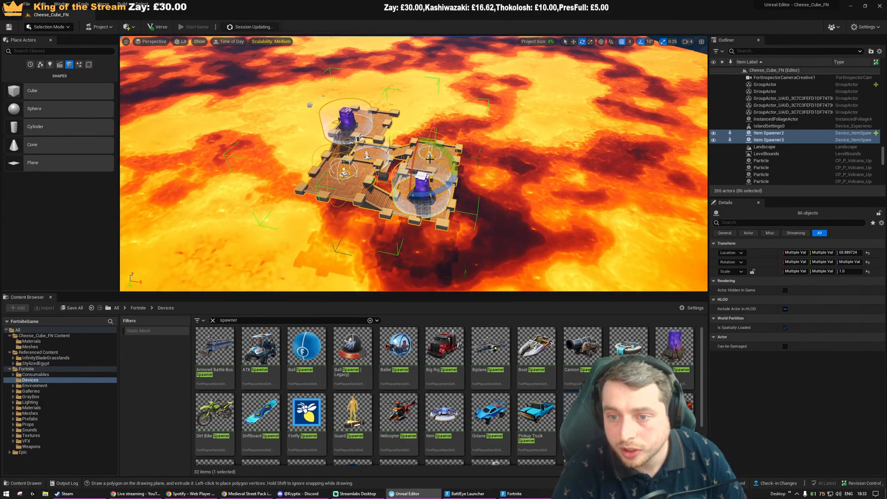
{"action": "left_click_drag", "start_coordinate": [471, 179], "coordinate": [315, 136], "text": "alt"}
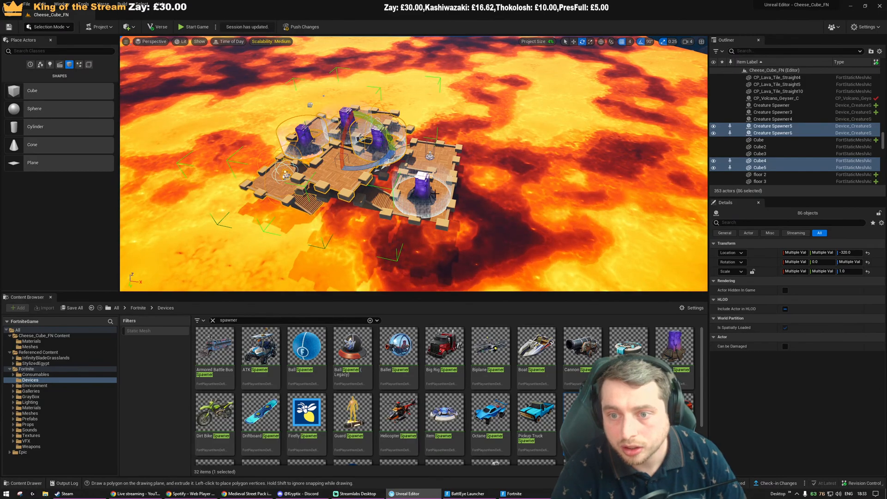
{"action": "key", "text": "Delete"}
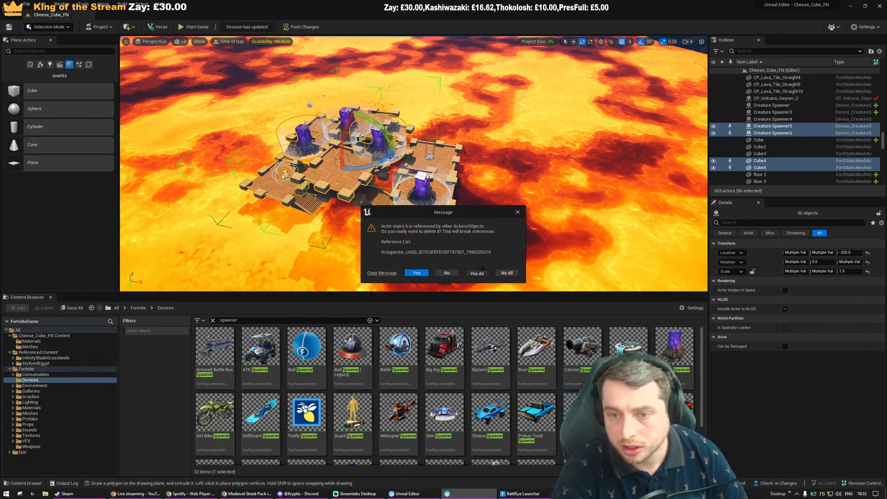
{"action": "left_click", "coordinate": [478, 272]}
Duplicate both connected sections together and place the copy as an upper level joined by stairs, at a height of 452
{"action": "left_click", "coordinate": [447, 161]}
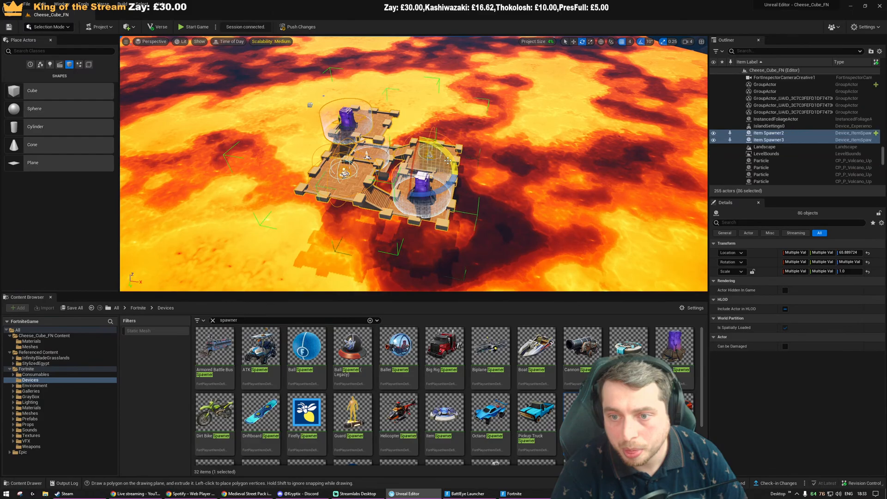
{"action": "key", "text": "ctrl+z"}
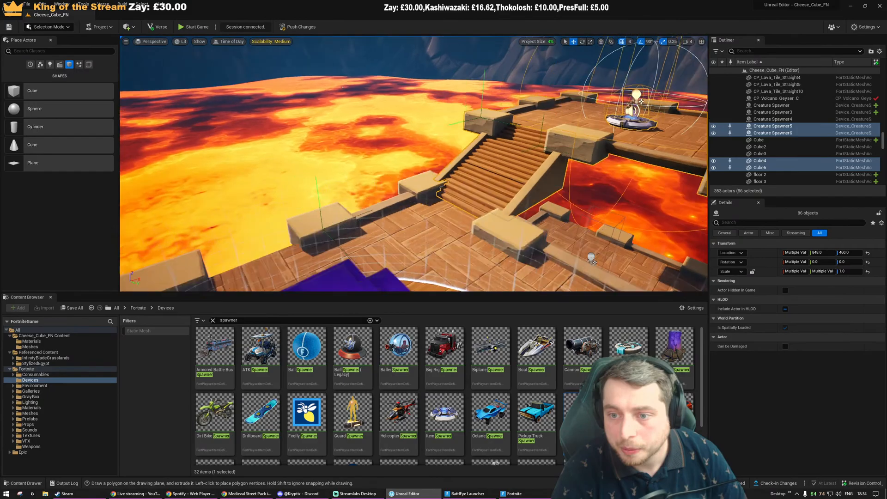
{"action": "right_click_drag", "start_coordinate": [414, 164], "coordinate": [508, 183]}
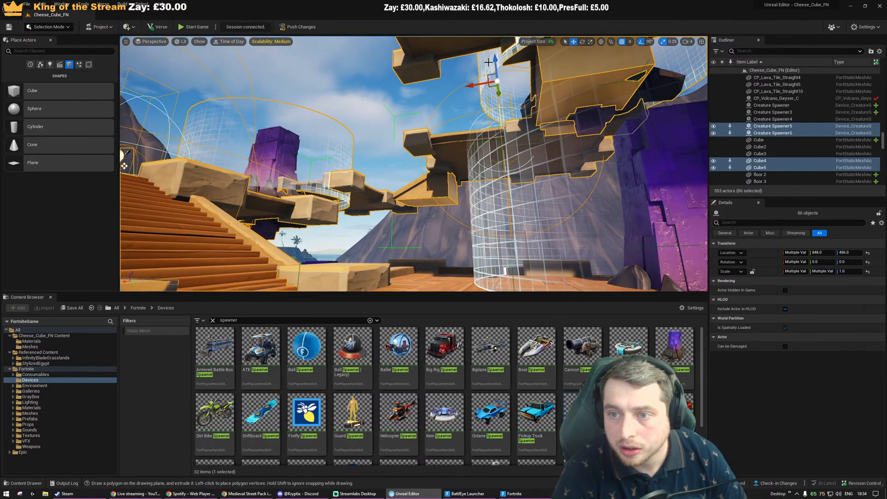
{"action": "right_click_drag", "start_coordinate": [508, 183], "coordinate": [483, 94]}
{"action": "left_click", "coordinate": [484, 94]}
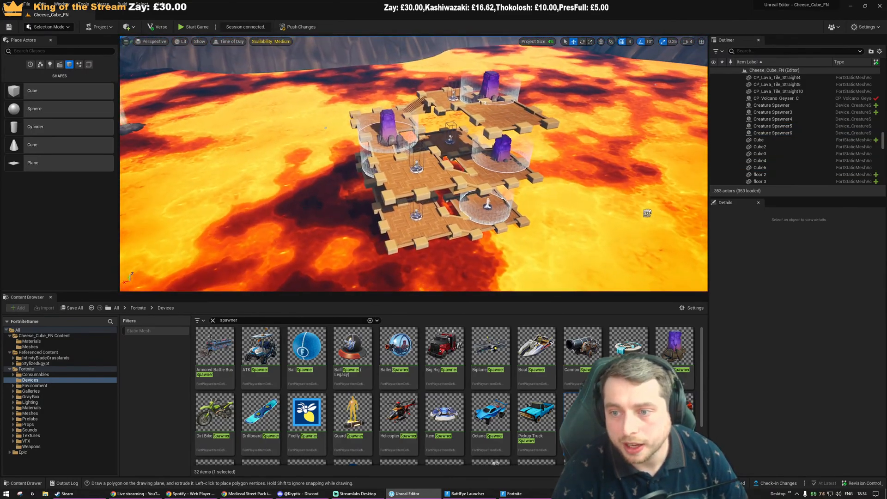
Isolate the upper section that starts the new level by hiding all other actors, and switch the view to Unlit
{"action": "left_click", "coordinate": [432, 115]}
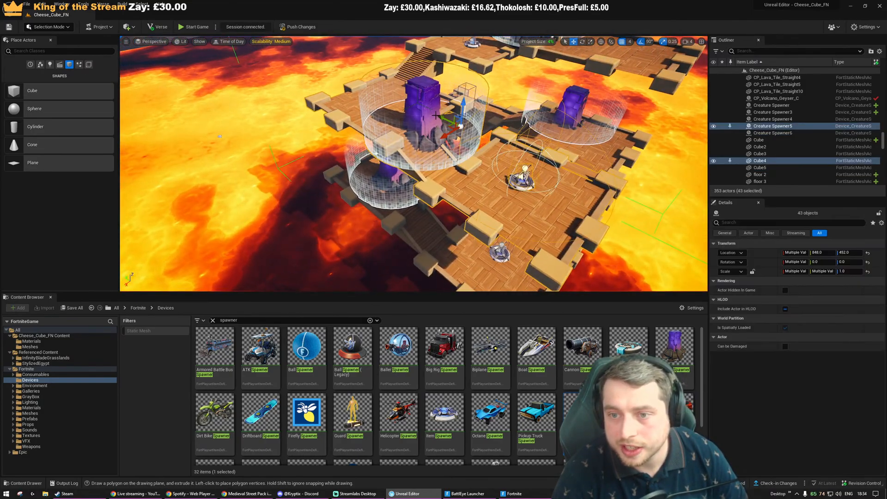
{"action": "right_click_drag", "start_coordinate": [502, 115], "coordinate": [501, 114]}
{"action": "right_click_drag", "start_coordinate": [347, 125], "coordinate": [359, 127]}
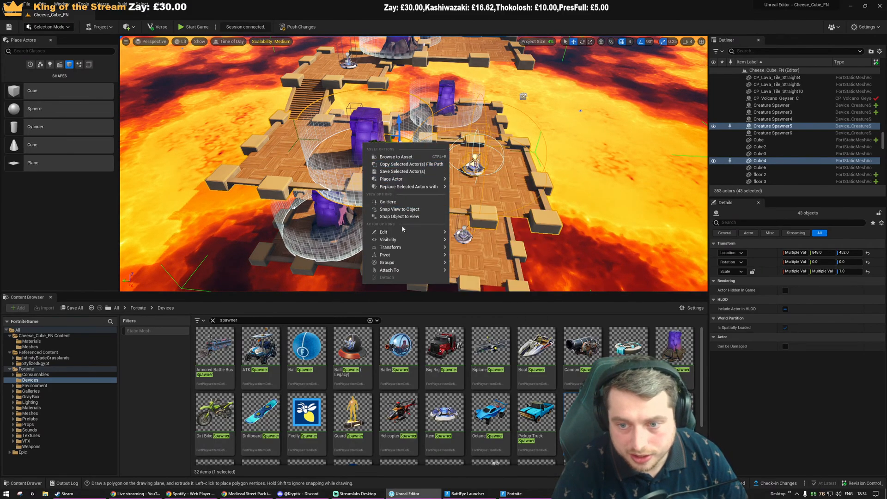
{"action": "left_click", "coordinate": [476, 251]}
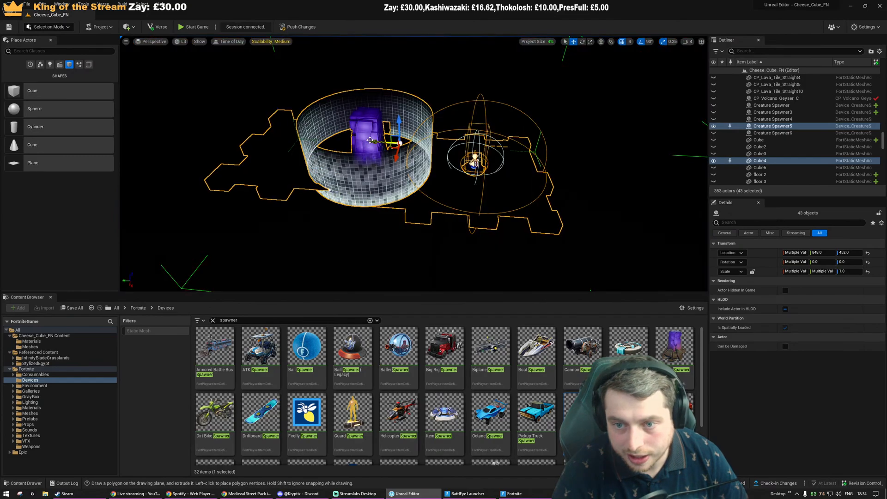
{"action": "left_click", "coordinate": [183, 41]}
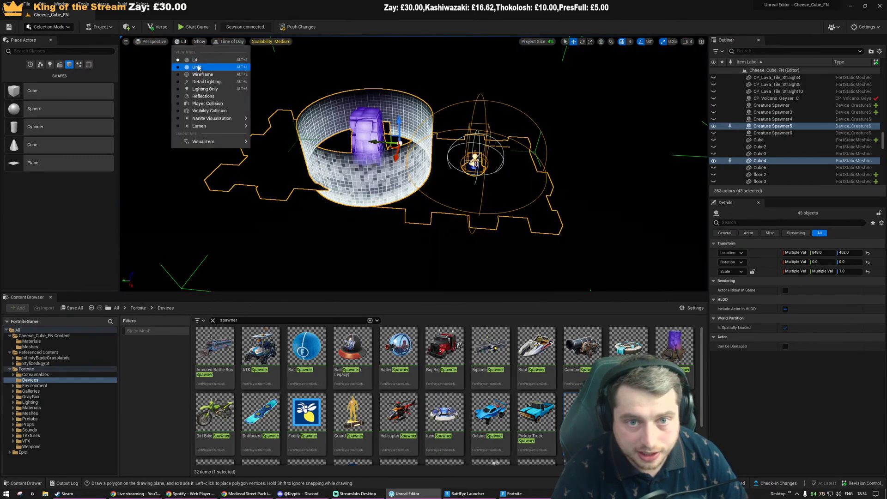
{"action": "left_click", "coordinate": [189, 69]}
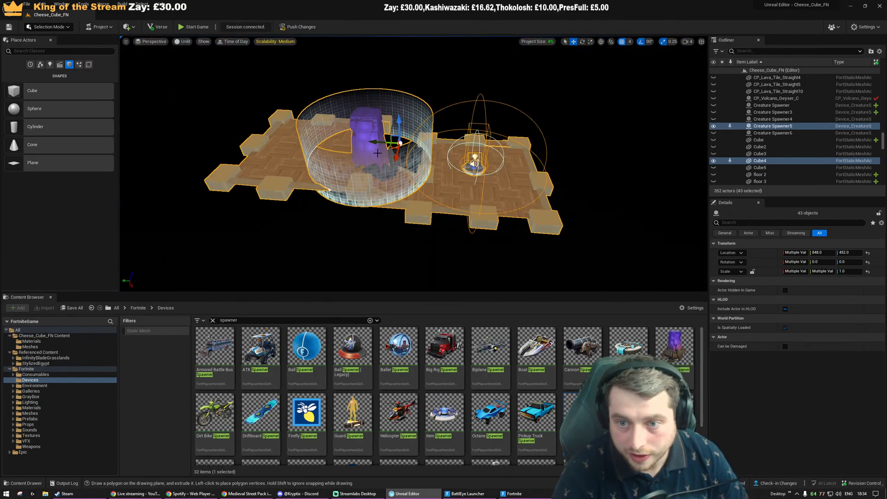
Turn off location snapping and move the isolated section's creature spawner to the centre of its creature platform
{"action": "left_click", "coordinate": [367, 144]}
{"action": "left_click_drag", "start_coordinate": [326, 157], "coordinate": [267, 145]}
{"action": "key", "text": "ctrl+z"}
{"action": "left_click", "coordinate": [623, 42]}
{"action": "right_click_drag", "start_coordinate": [466, 143], "coordinate": [499, 142]}
{"action": "key", "text": "a"}
{"action": "left_click_drag", "start_coordinate": [436, 160], "coordinate": [382, 132]}
{"action": "right_click_drag", "start_coordinate": [394, 134], "coordinate": [456, 135]}
{"action": "key", "text": "a"}
{"action": "left_click_drag", "start_coordinate": [465, 169], "coordinate": [456, 168]}
{"action": "right_click_drag", "start_coordinate": [458, 167], "coordinate": [339, 173]}
{"action": "key", "text": "d"}
{"action": "key", "text": "s"}
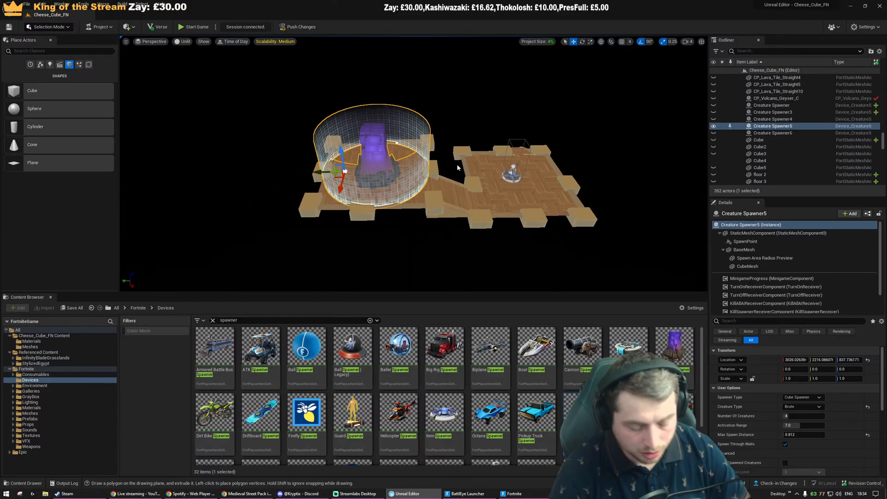
Select all actors of the isolated section from above and group them
{"action": "key", "text": "alt+j"}
{"action": "scroll", "coordinate": [457, 168], "scroll_direction": "down", "scroll_amount": 3}
{"action": "left_click_drag", "start_coordinate": [412, 93], "coordinate": [501, 236]}
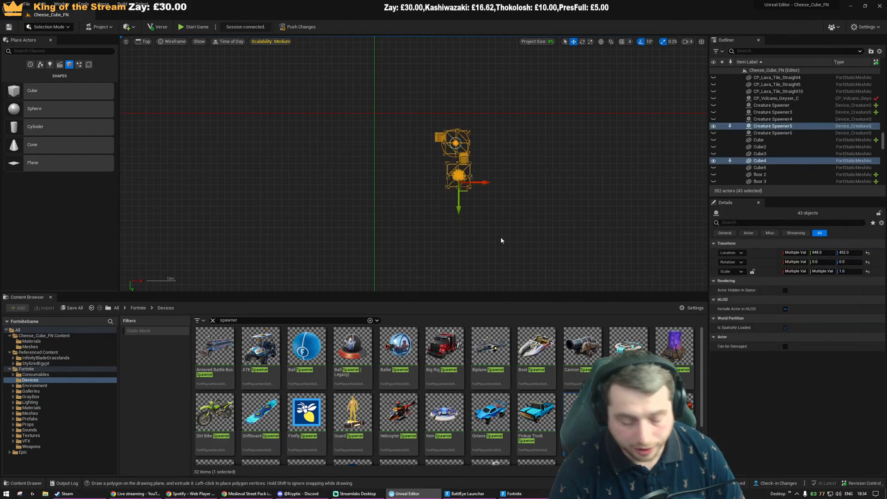
{"action": "key", "text": "ctrl+g"}
{"action": "key", "text": "alt+g"}
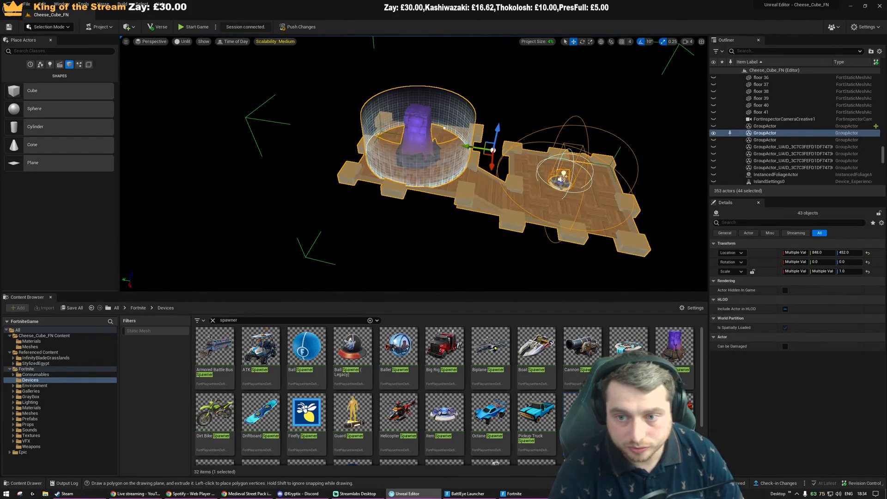
Show all hidden actors and isolate the rotated section below by showing only its selected actors
{"action": "right_click_drag", "start_coordinate": [490, 164], "coordinate": [515, 173]}
{"action": "key", "text": "w"}
{"action": "key", "text": "Escape"}
{"action": "key", "text": "ctrl+h"}
{"action": "right_click_drag", "start_coordinate": [276, 173], "coordinate": [241, 143]}
{"action": "left_click", "coordinate": [277, 173]}
{"action": "mouse_move", "coordinate": [424, 172]}
{"action": "right_mouse_down"}
{"action": "mouse_move", "coordinate": [424, 190]}
{"action": "mouse_move", "coordinate": [424, 181]}
{"action": "right_mouse_up"}
{"action": "key", "text": "s"}
{"action": "key", "text": "w"}
{"action": "right_click", "coordinate": [425, 172]}
{"action": "mouse_move", "coordinate": [451, 269]}
{"action": "left_click", "coordinate": [545, 282]}
Ungroup the isolated rotated section and move its creature spawner to the centre of its creature platform
{"action": "key", "text": "shift+g"}
{"action": "left_click", "coordinate": [468, 143]}
{"action": "key", "text": "w"}
{"action": "right_click_drag", "start_coordinate": [473, 137], "coordinate": [432, 189]}
{"action": "left_click_drag", "start_coordinate": [369, 211], "coordinate": [307, 179]}
{"action": "right_click_drag", "start_coordinate": [307, 178], "coordinate": [302, 192]}
{"action": "left_click_drag", "start_coordinate": [297, 154], "coordinate": [295, 144]}
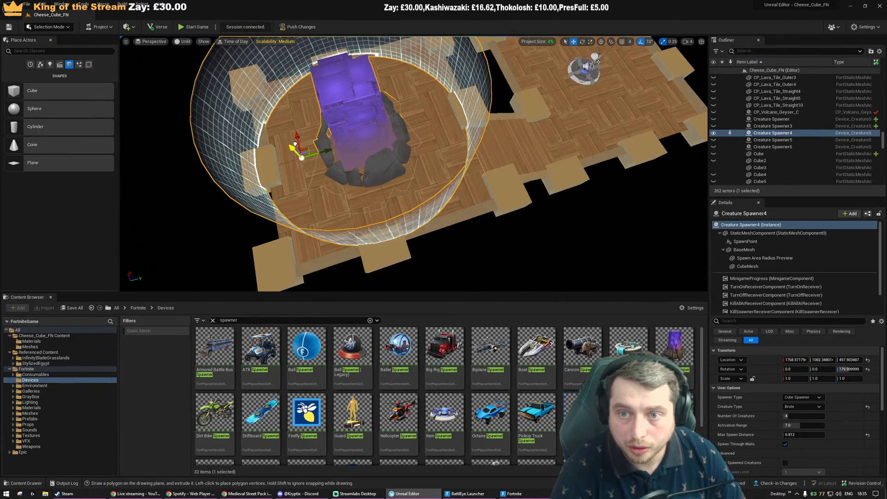
Group all actors of the rotated section again and show every hidden actor
{"action": "key", "text": "f"}
{"action": "key", "text": "alt+j"}
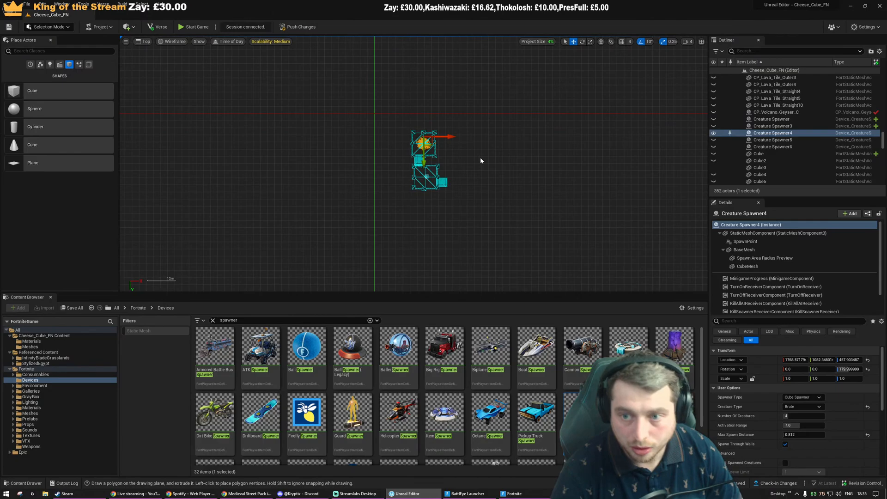
{"action": "left_click_drag", "start_coordinate": [431, 134], "coordinate": [469, 170]}
{"action": "key", "text": "ctrl+g"}
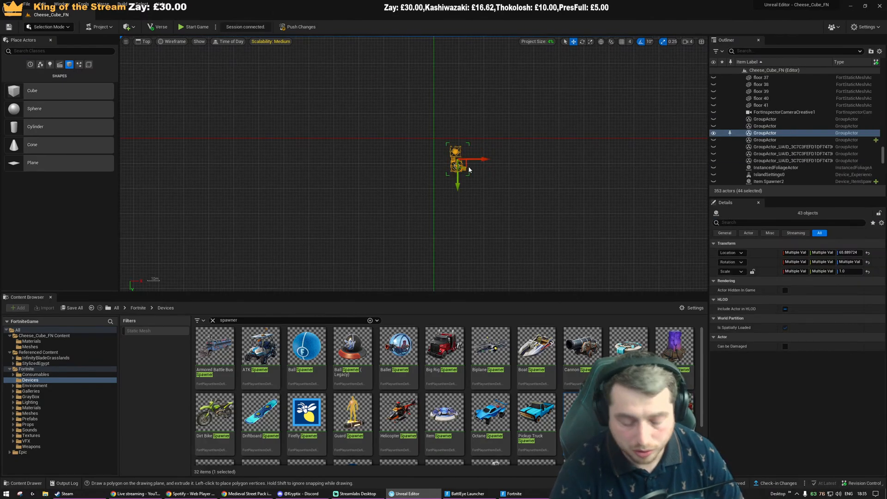
{"action": "key", "text": "alt+h"}
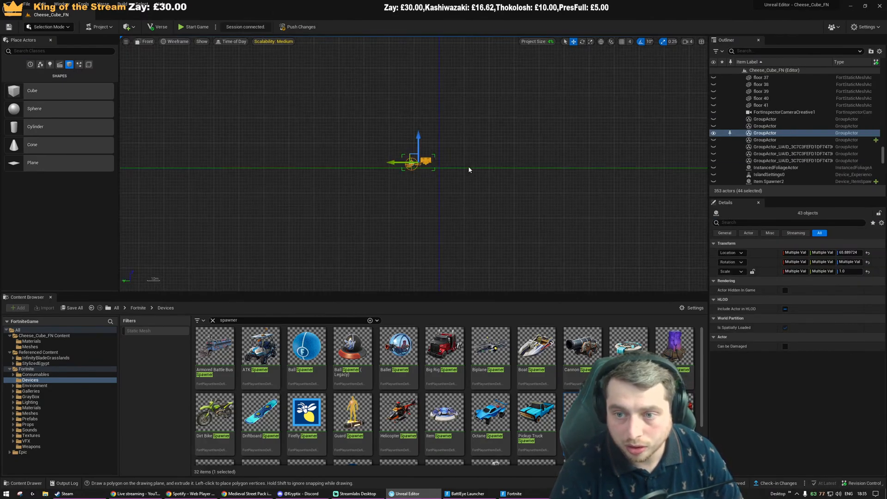
{"action": "key", "text": "alt+g"}
{"action": "key", "text": "ctrl+h"}
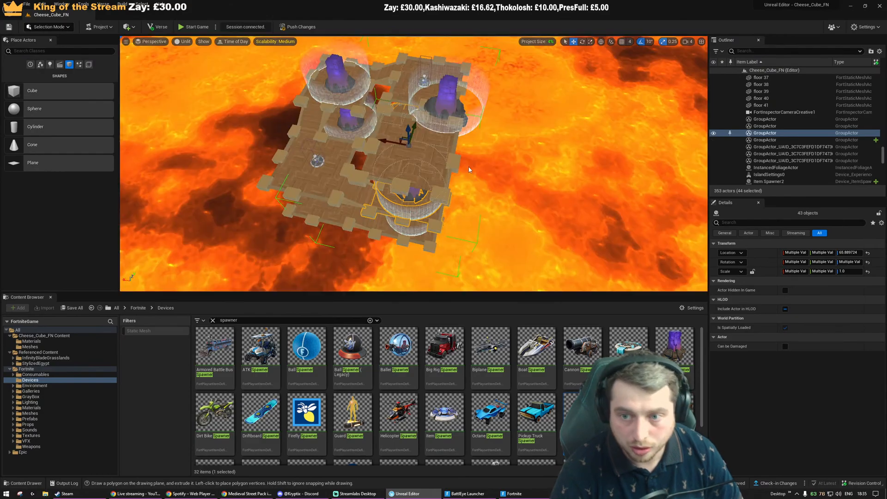
Delete the topmost rotated section with its uncorrected creature spawner, including all referenced actors
{"action": "key", "text": "w"}
{"action": "right_click_drag", "start_coordinate": [469, 168], "coordinate": [469, 111]}
{"action": "key", "text": "s"}
{"action": "right_click_drag", "start_coordinate": [459, 186], "coordinate": [489, 198]}
{"action": "key", "text": "w"}
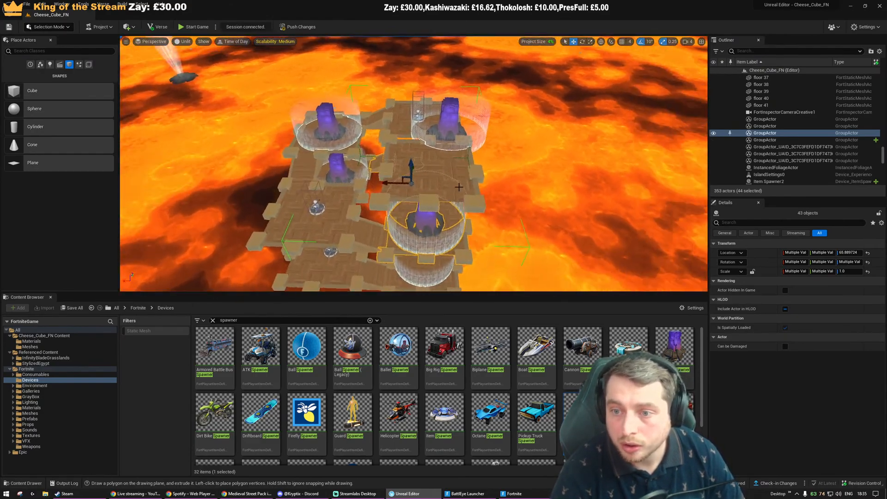
{"action": "left_click", "coordinate": [459, 173]}
{"action": "key", "text": "Delete"}
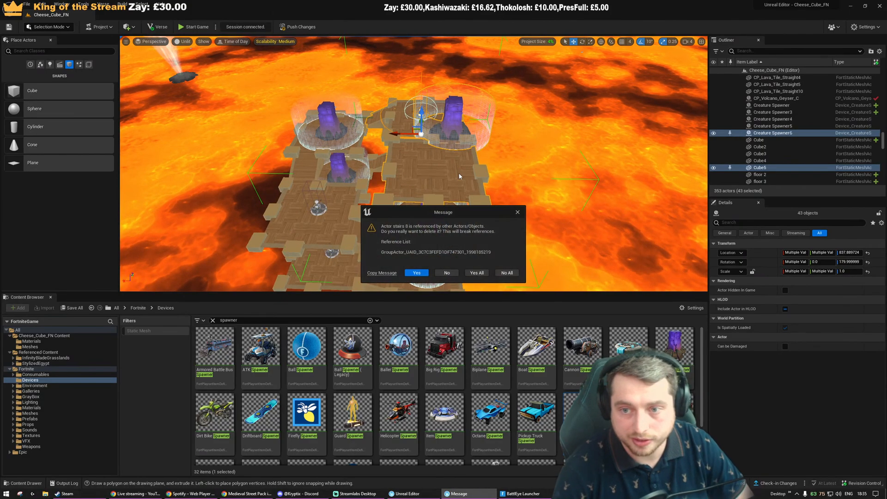
{"action": "left_click", "coordinate": [476, 272]}
{"action": "right_click_drag", "start_coordinate": [476, 250], "coordinate": [367, 233]}
{"action": "key", "text": "d"}
{"action": "key", "text": "w"}
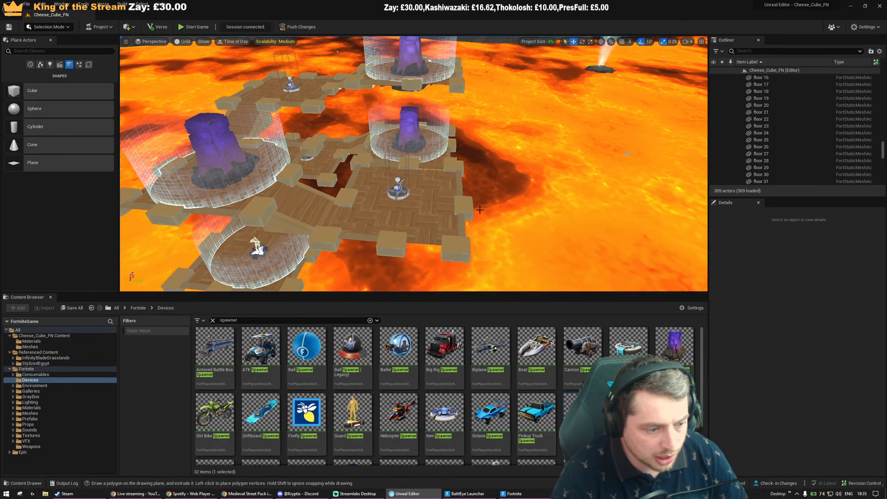
{"action": "right_click_drag", "start_coordinate": [480, 210], "coordinate": [476, 221]}
{"action": "key", "text": "w"}
{"action": "key", "text": "s"}
{"action": "key", "text": "w"}
Check the running Fortnite client and push the island changes from the editor to the live session
{"action": "left_click", "coordinate": [511, 494]}
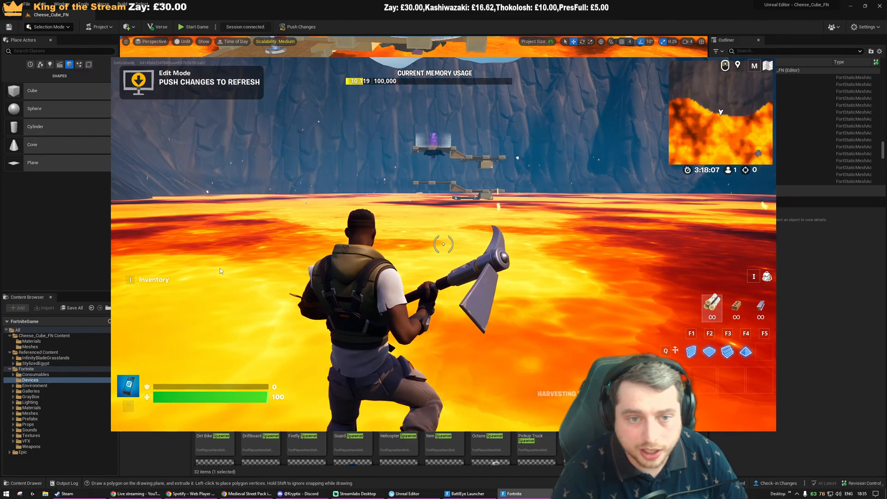
{"action": "left_click", "coordinate": [301, 15]}
{"action": "left_click", "coordinate": [301, 26]}
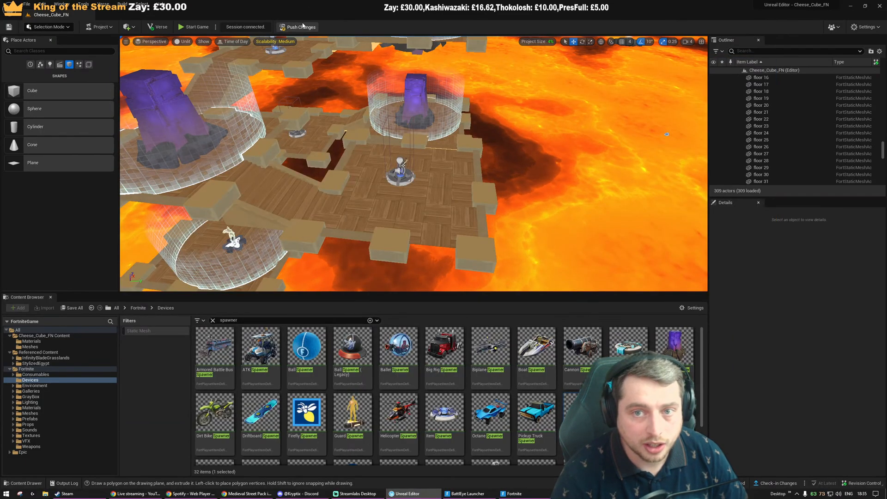
{"action": "left_click", "coordinate": [513, 322]}
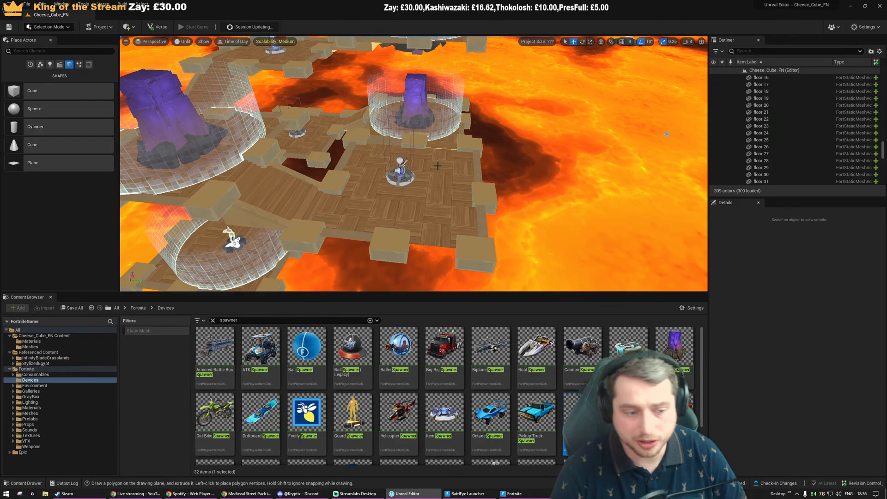
Switch to the Fortnite client and accept the pending friend request
{"action": "left_click", "coordinate": [514, 494]}
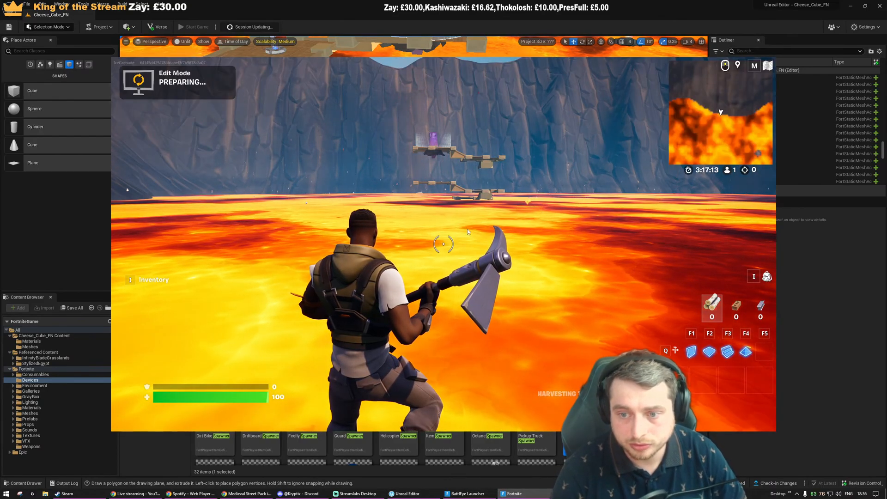
{"action": "key", "text": "Escape"}
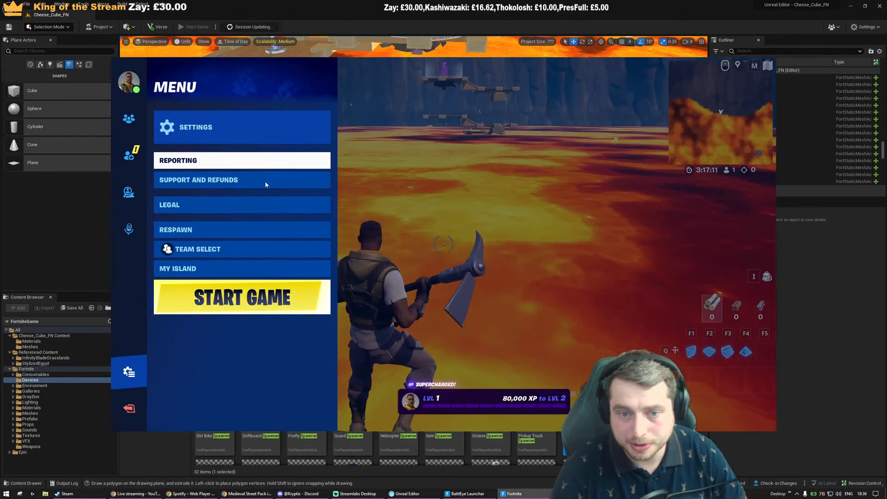
{"action": "left_click", "coordinate": [134, 155]}
{"action": "left_click", "coordinate": [287, 159]}
{"action": "left_click", "coordinate": [261, 192]}
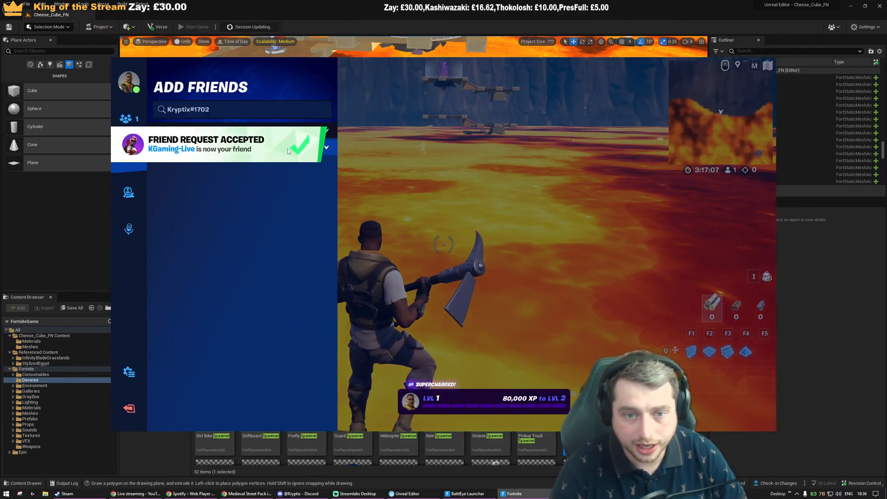
Invite the newly added friend to the party and return to the island view
{"action": "left_click", "coordinate": [129, 119]}
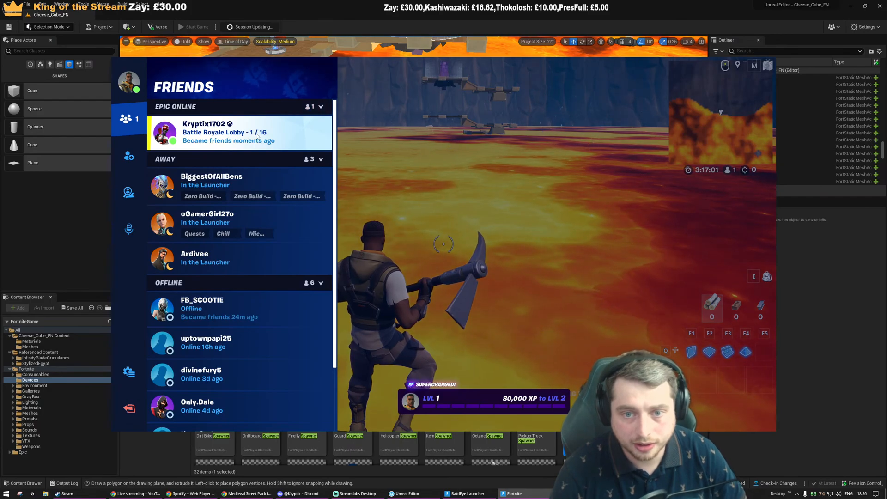
{"action": "left_click", "coordinate": [246, 136]}
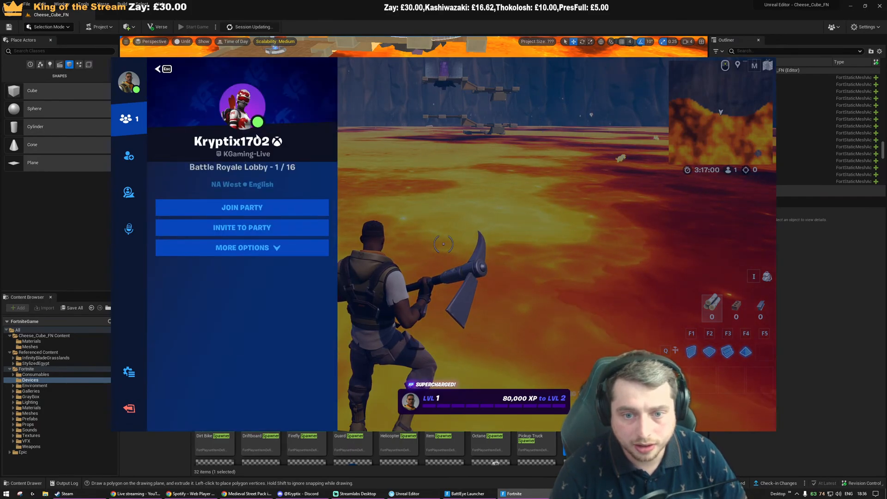
{"action": "left_click", "coordinate": [247, 250]}
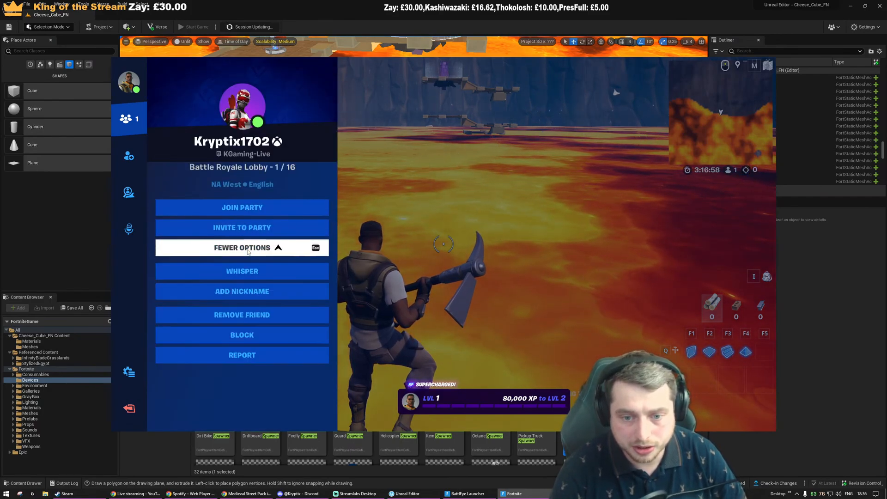
{"action": "left_click", "coordinate": [245, 228]}
{"action": "key", "text": "Escape"}
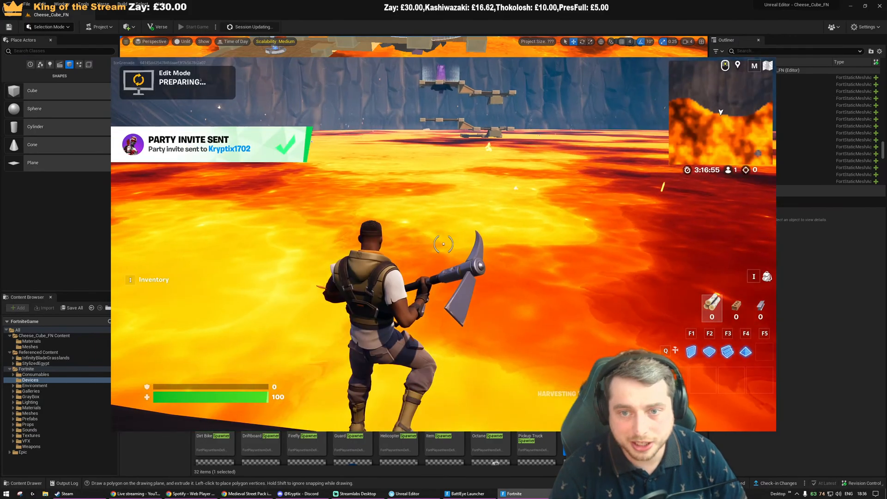
Switch to the Unreal Editor and move the volcano geyser from the open lava to the centre of the platform tower
{"action": "key", "text": "alt+Tab"}
{"action": "right_click_drag", "start_coordinate": [443, 244], "coordinate": [449, 201]}
{"action": "key", "text": "s"}
{"action": "key", "text": "w"}
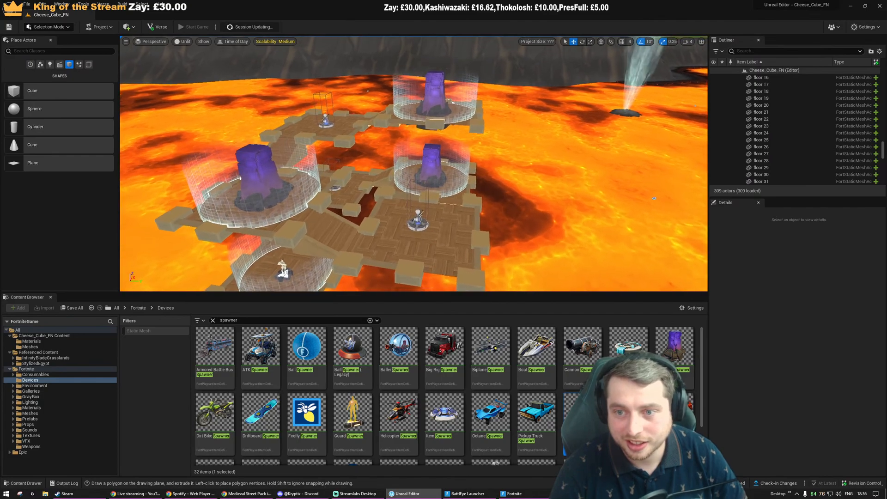
{"action": "left_click", "coordinate": [628, 114]}
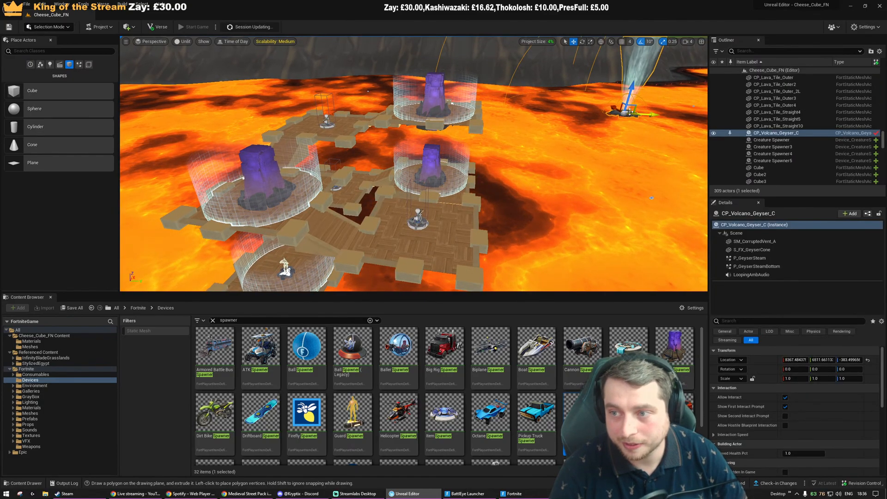
{"action": "left_click_drag", "start_coordinate": [628, 114], "coordinate": [404, 223]}
{"action": "key", "text": "Escape"}
{"action": "right_click_drag", "start_coordinate": [405, 223], "coordinate": [406, 217]}
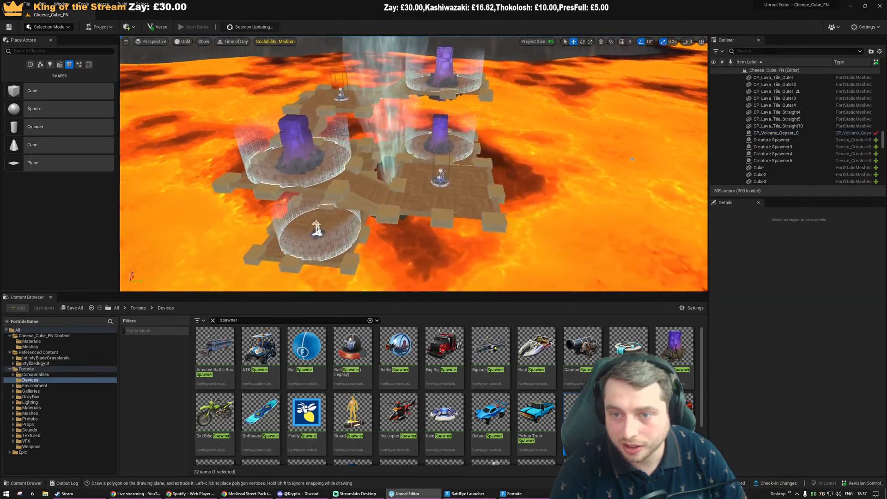
Check the Fortnite client's session loading and set the editor viewport's view mode to Lit
{"action": "left_click", "coordinate": [512, 494]}
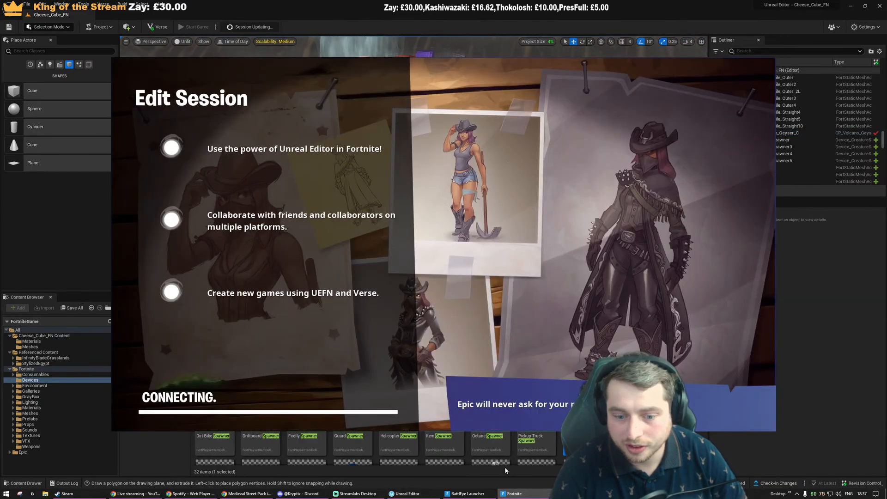
{"action": "left_click", "coordinate": [508, 8]}
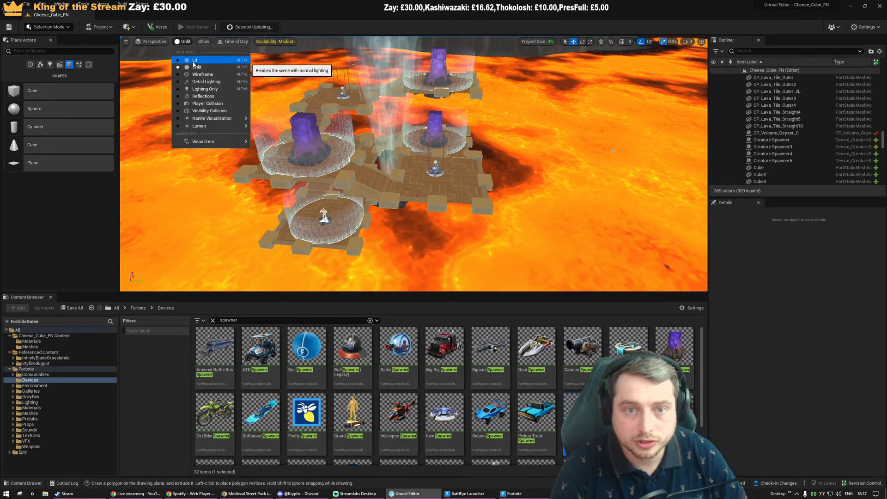
{"action": "left_click", "coordinate": [194, 62]}
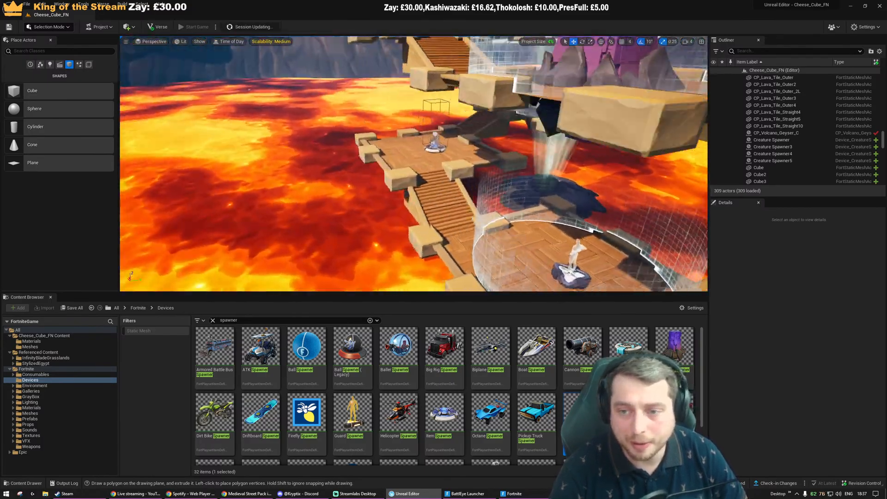
{"action": "right_click_drag", "start_coordinate": [414, 164], "coordinate": [467, 173]}
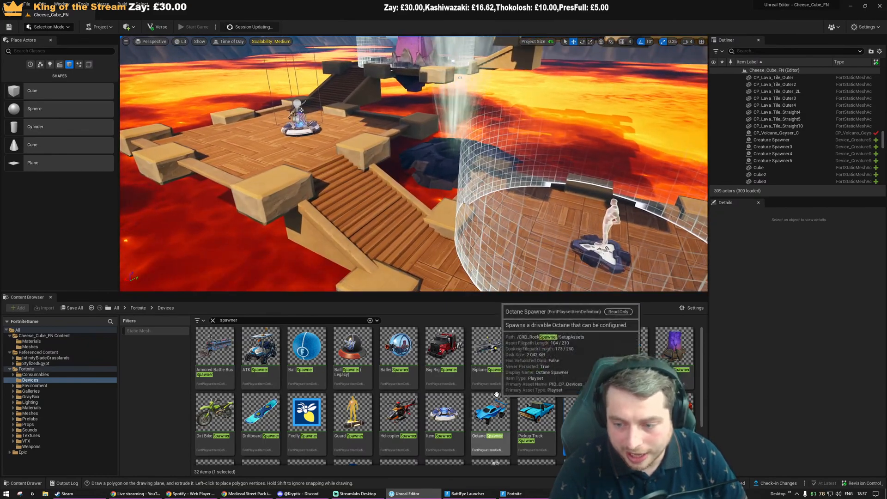
{"action": "scroll", "coordinate": [506, 392], "scroll_direction": "down", "scroll_amount": 2}
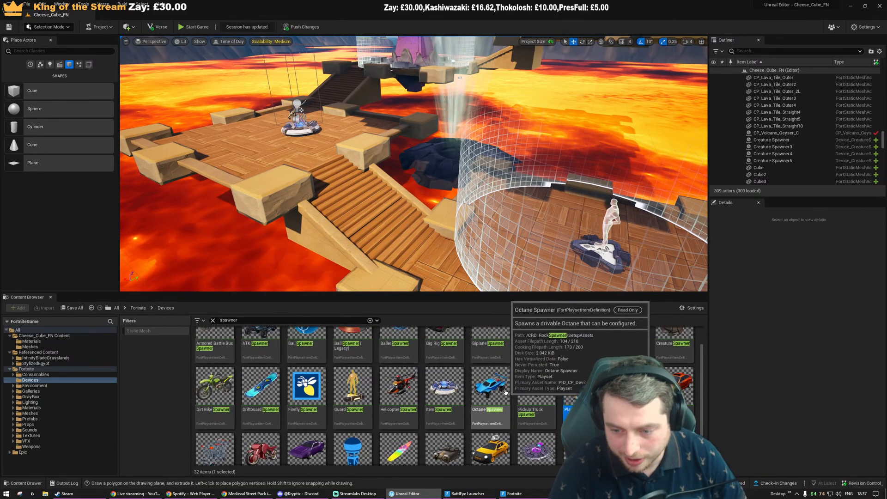
{"action": "scroll", "coordinate": [506, 392], "scroll_direction": "up", "scroll_amount": 2}
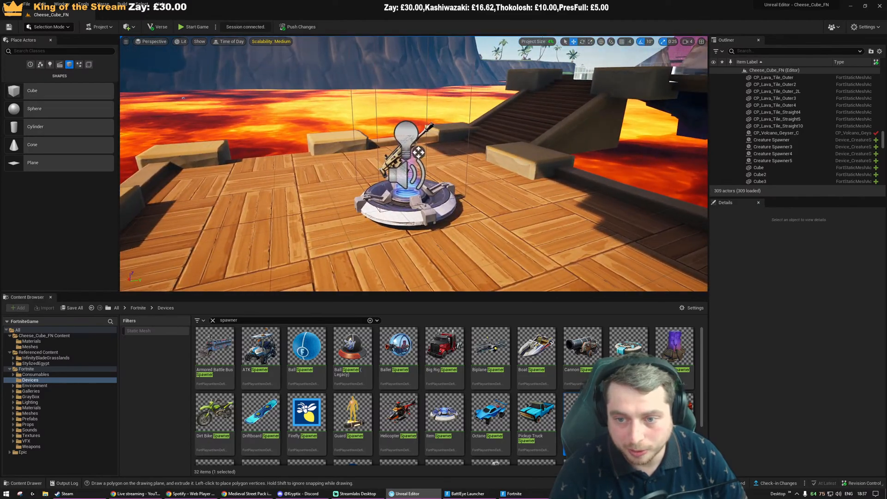
Ungroup the lower section and snap its item spawner to the grid at 2960, 1032, -112
{"action": "left_click", "coordinate": [418, 153]}
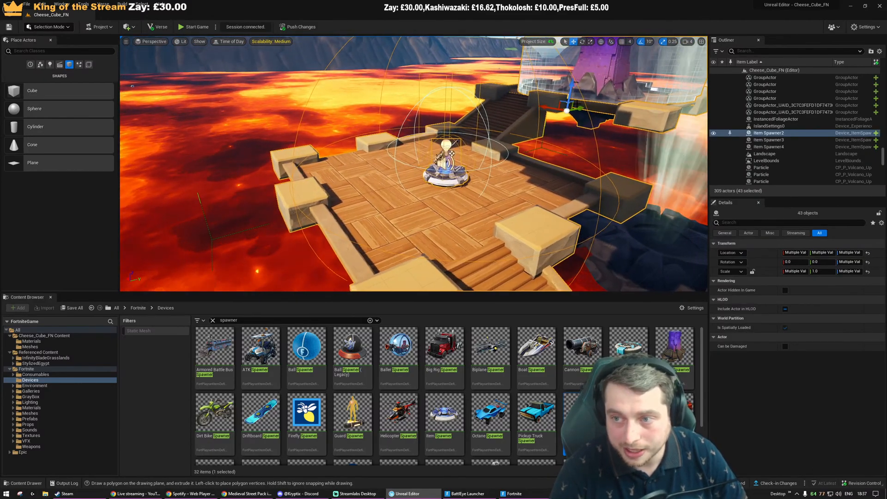
{"action": "key", "text": "Escape"}
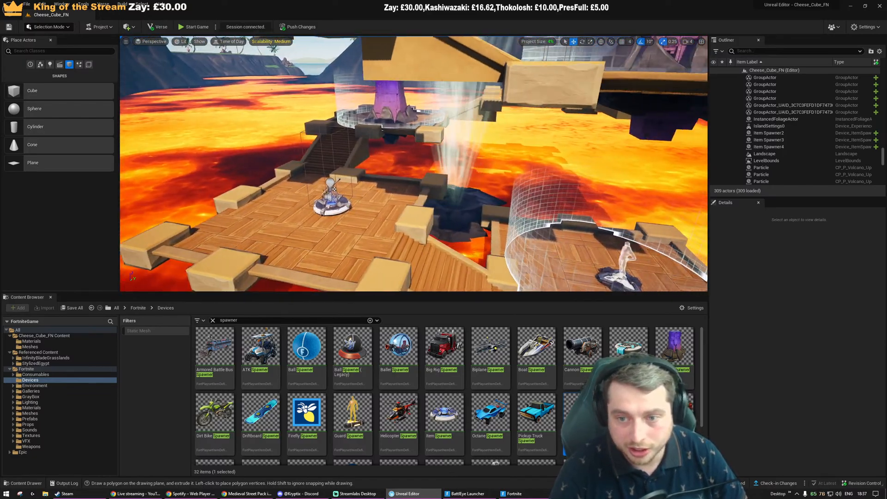
{"action": "left_click", "coordinate": [381, 181]}
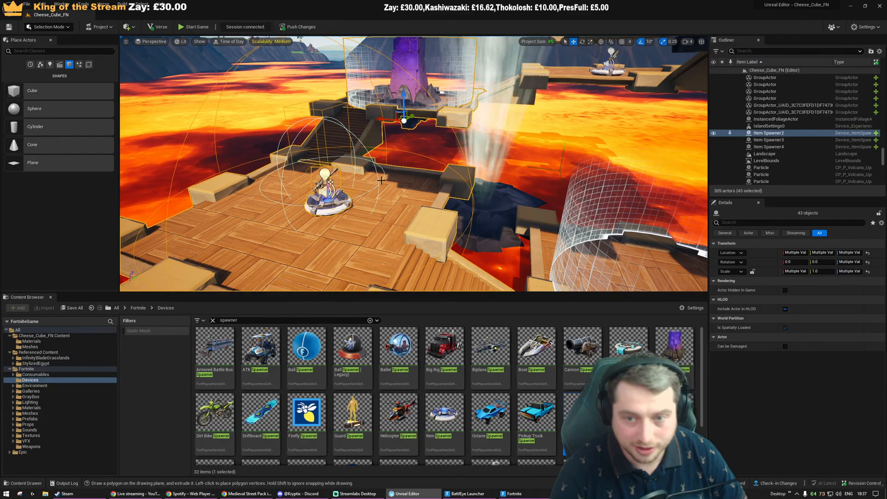
{"action": "key", "text": "shift+g"}
{"action": "left_click", "coordinate": [329, 199]}
{"action": "right_click_drag", "start_coordinate": [329, 199], "coordinate": [340, 199]}
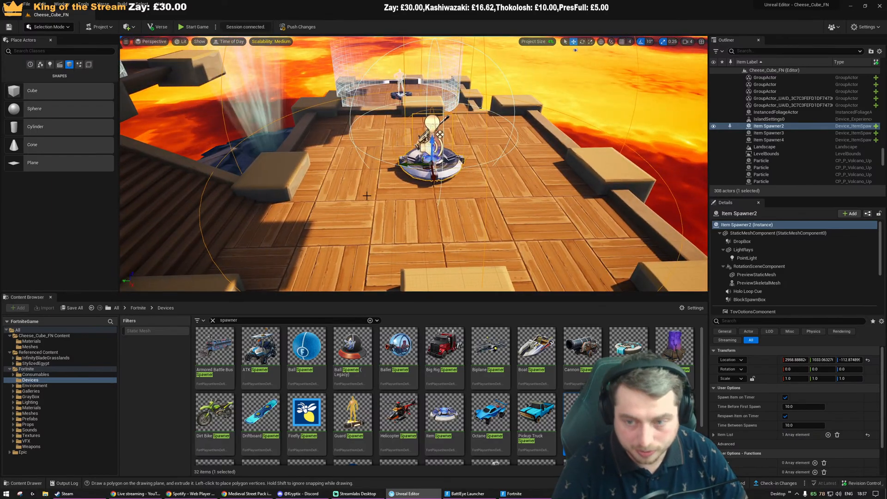
{"action": "key", "text": "ctrl+End"}
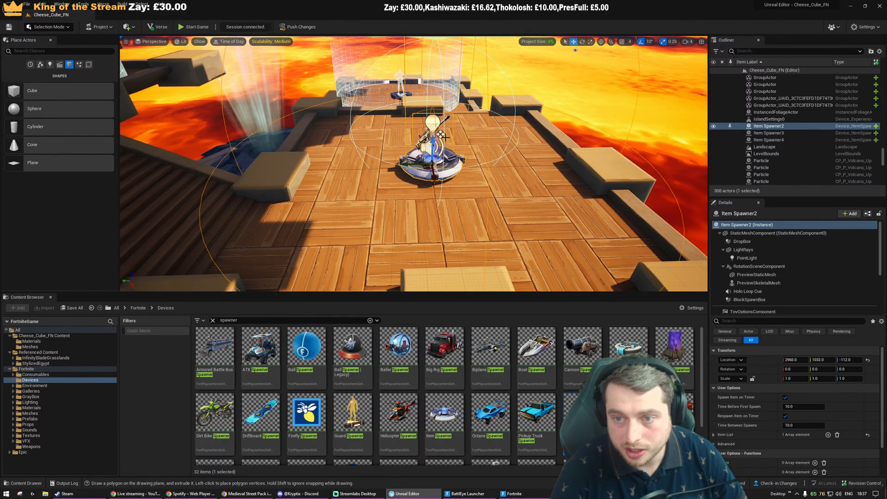
{"action": "right_click_drag", "start_coordinate": [478, 115], "coordinate": [497, 104]}
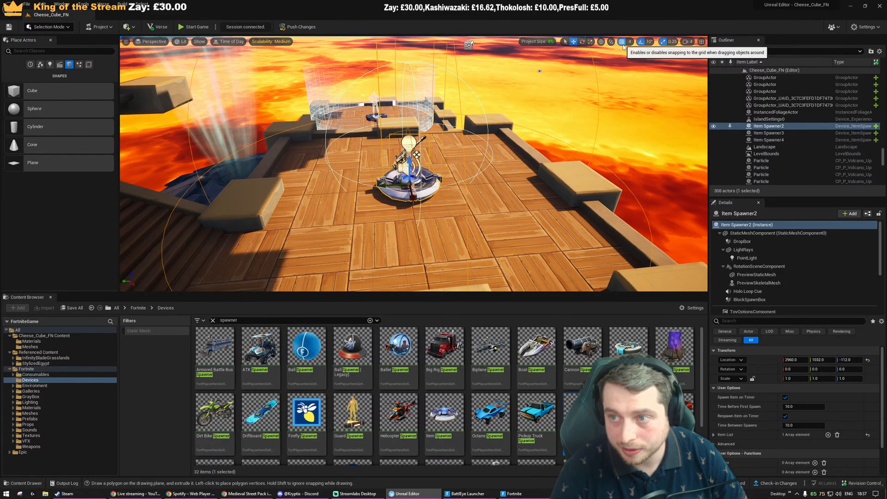
Shift the item spawner slightly with grid snapping on to centre it on its platform, and deselect it
{"action": "left_click_drag", "start_coordinate": [411, 159], "coordinate": [418, 165]}
{"action": "key", "text": "d"}
{"action": "right_click_drag", "start_coordinate": [418, 165], "coordinate": [286, 162]}
{"action": "key", "text": "Escape"}
{"action": "key", "text": "w"}
{"action": "scroll", "coordinate": [349, 186], "scroll_direction": "down", "scroll_amount": 3}
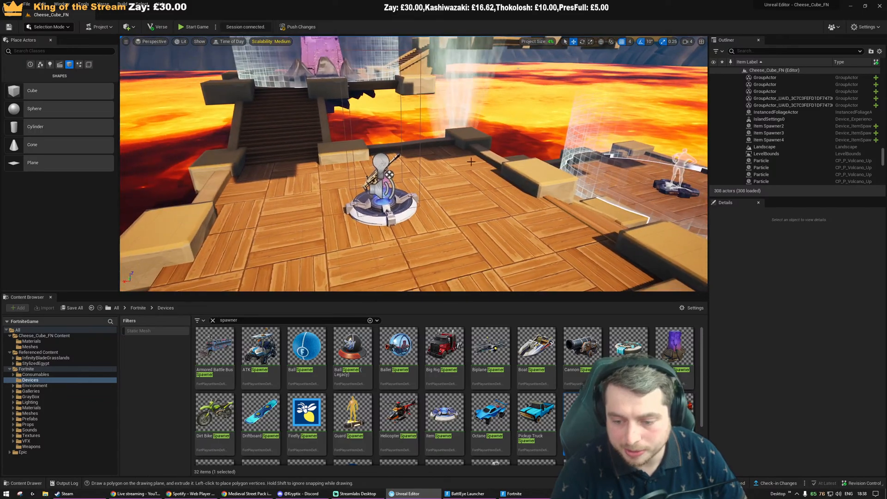
Switch to the Fortnite client and start the game in the live session
{"action": "left_click", "coordinate": [520, 494]}
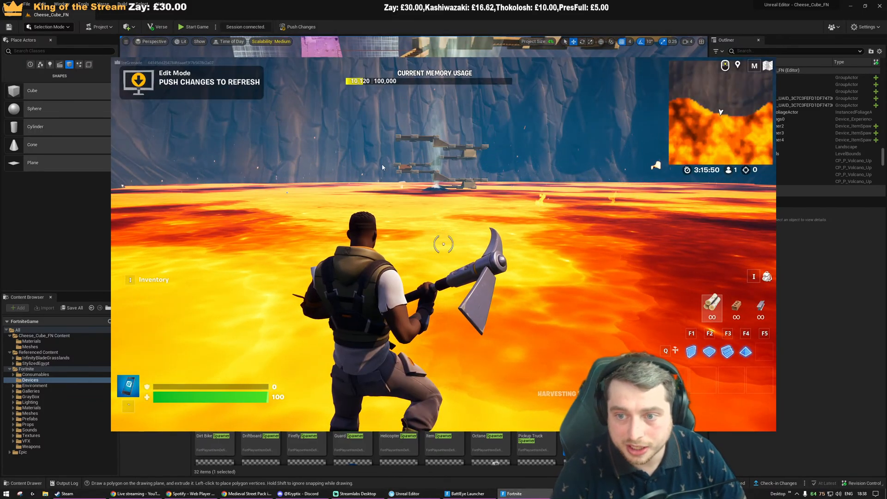
{"action": "key", "text": "Escape"}
{"action": "left_click", "coordinate": [266, 303]}
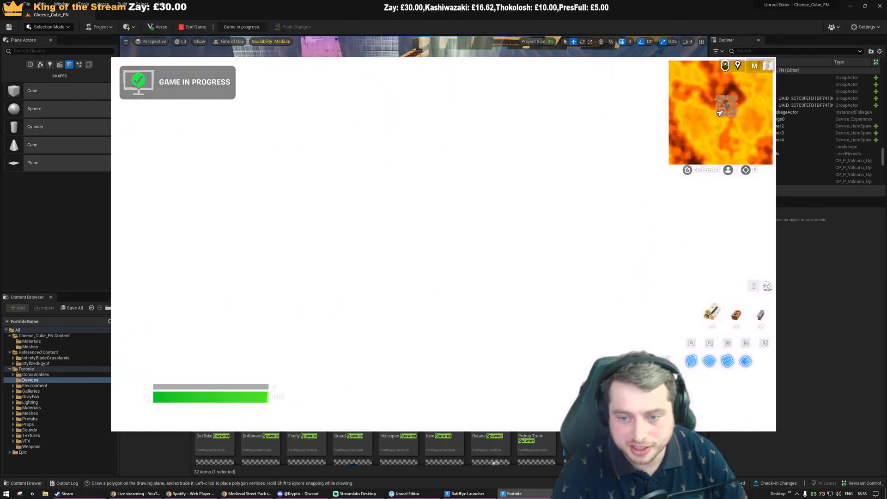
Play-test the tower by running across its platforms and stairs, checking the creature spawners, item spawners and geyser in game
{"action": "key", "text": "w"}
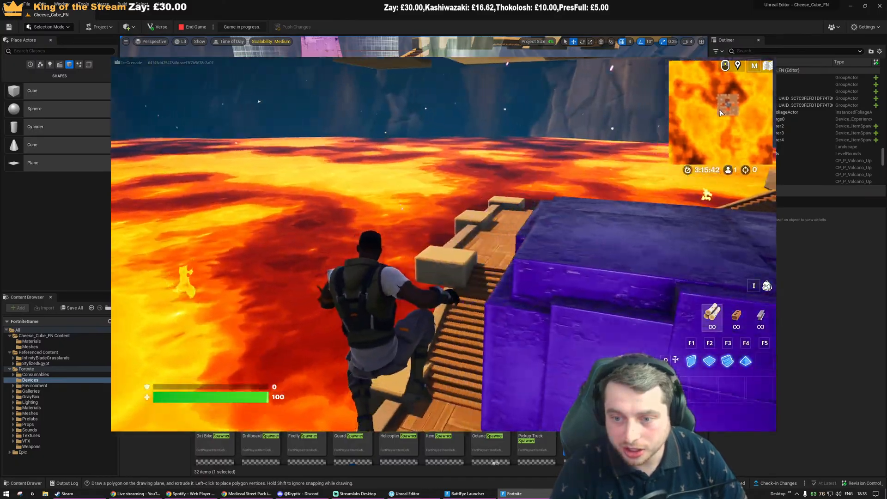
{"action": "key", "text": "w"}
{"action": "key", "text": "shift"}
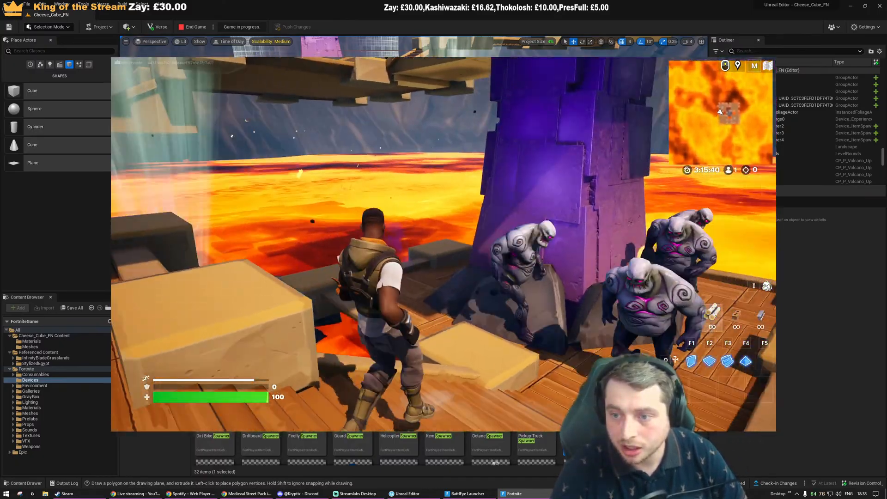
{"action": "key", "text": "w"}
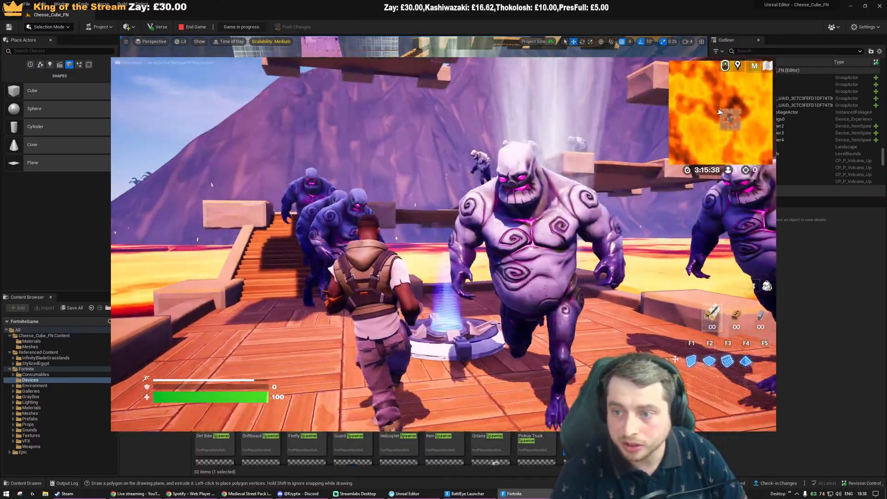
{"action": "key", "text": "w"}
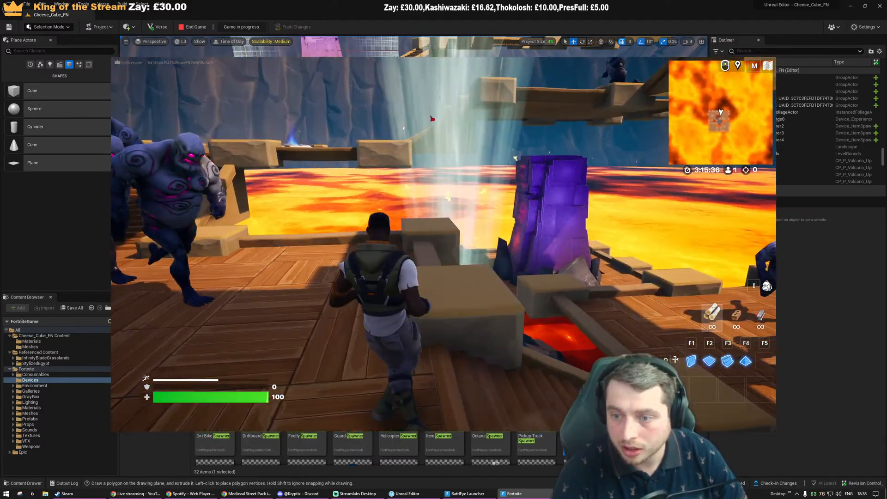
{"action": "key", "text": "w"}
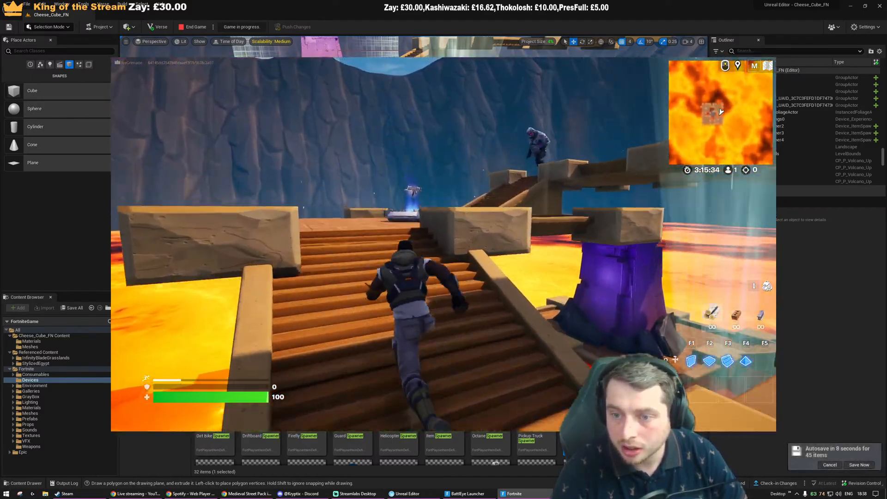
{"action": "key", "text": "w"}
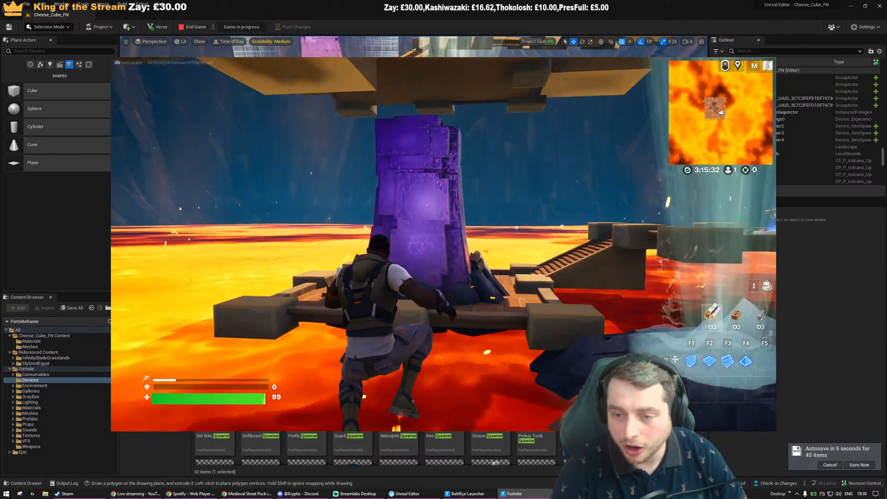
{"action": "key", "text": "w"}
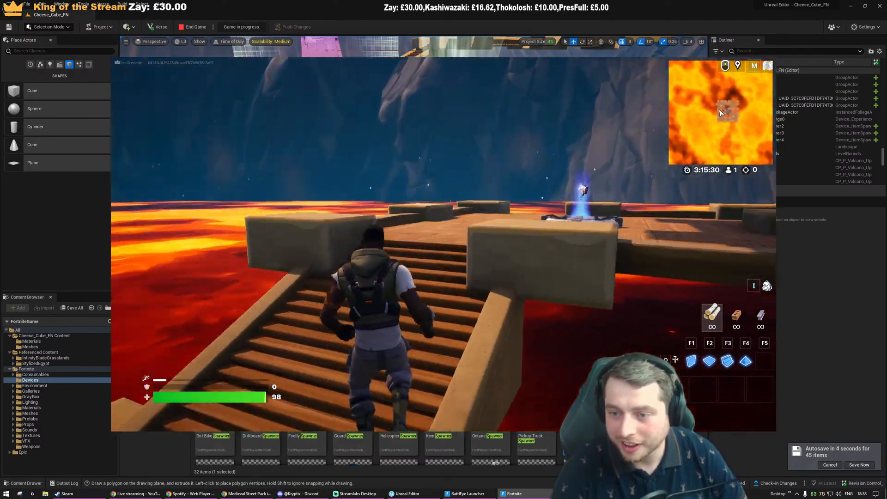
{"action": "key", "text": "w"}
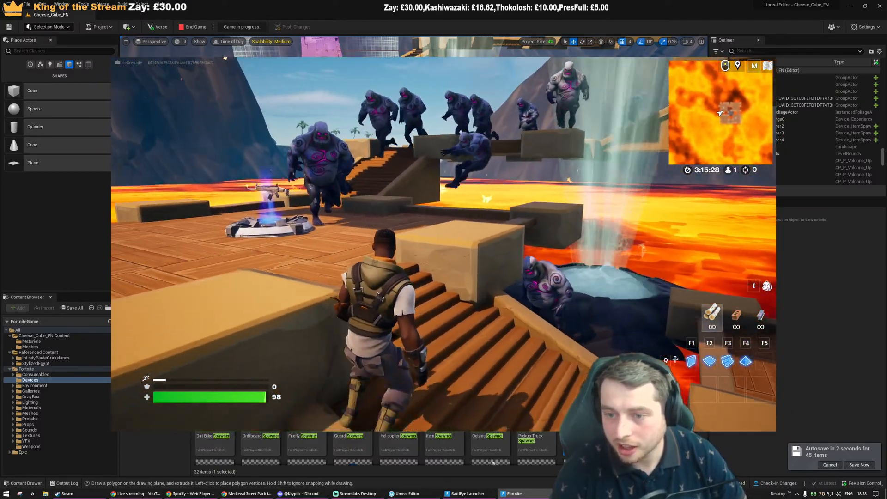
{"action": "key", "text": "w"}
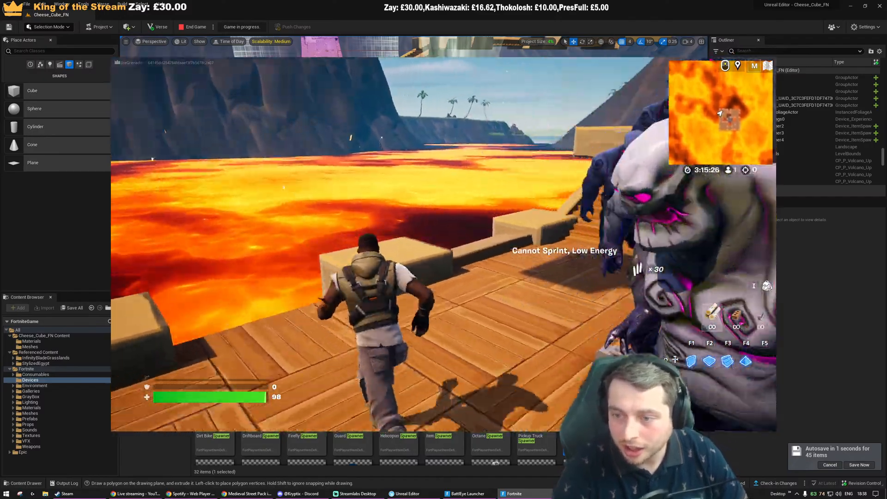
{"action": "key", "text": "w"}
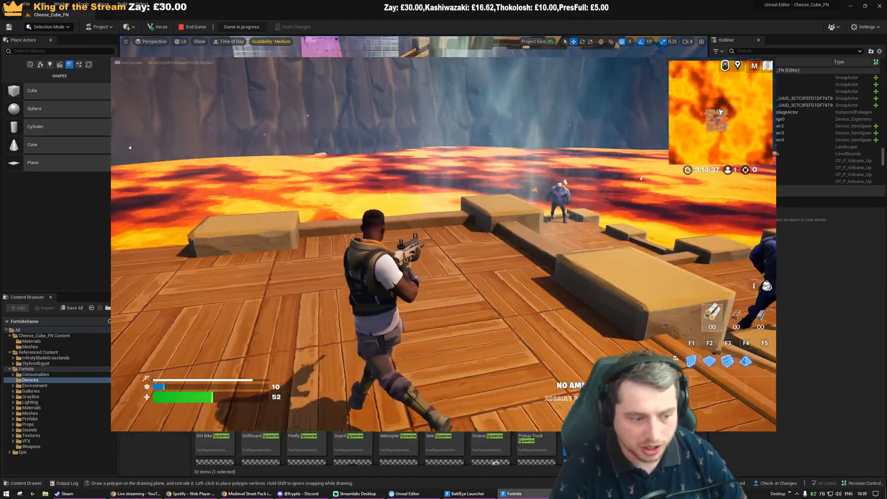
Play-test combat on the lower platforms by shooting the spawned creatures and collecting ammunition around the item spawner
{"action": "left_click", "coordinate": [444, 244]}
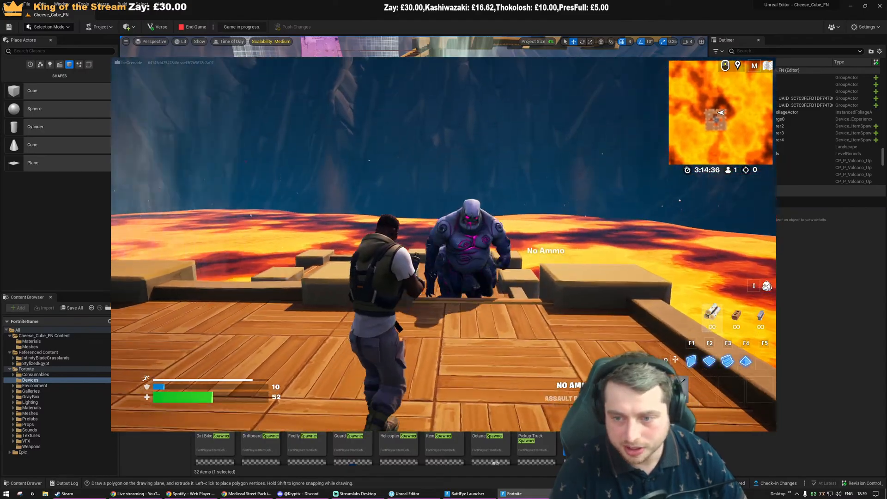
{"action": "key", "text": "w"}
{"action": "key", "text": "space"}
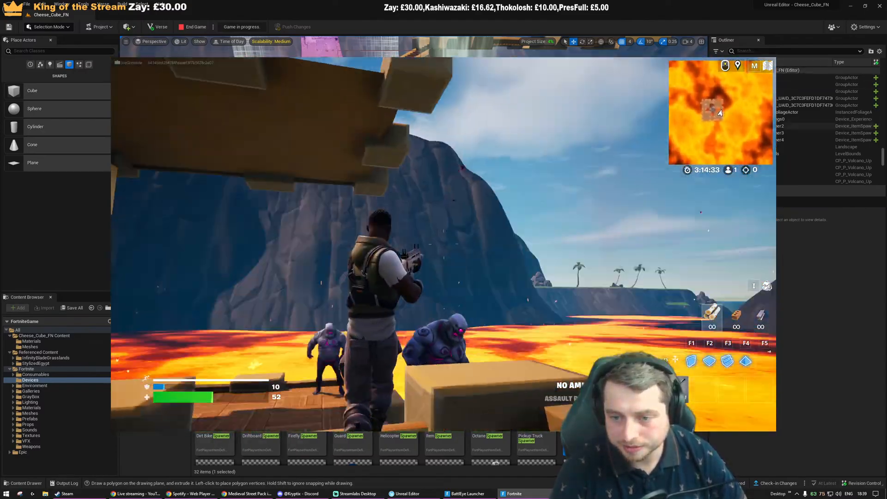
{"action": "left_click", "coordinate": [443, 244]}
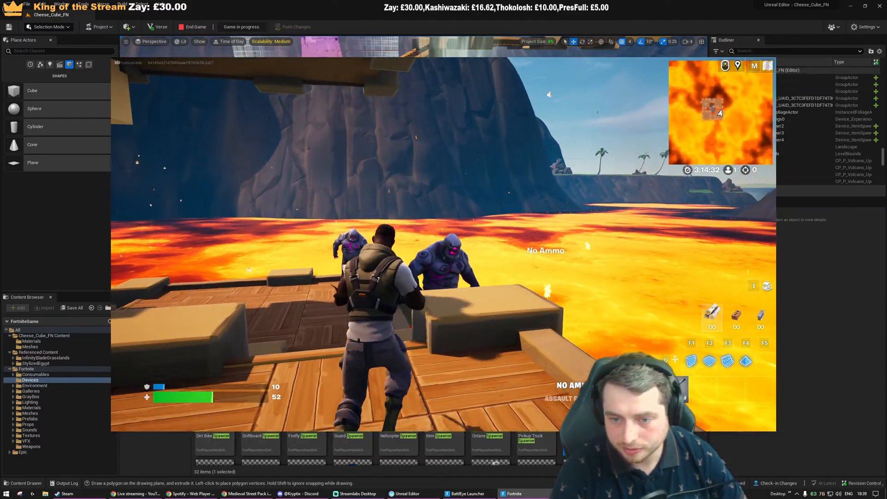
{"action": "key", "text": "s"}
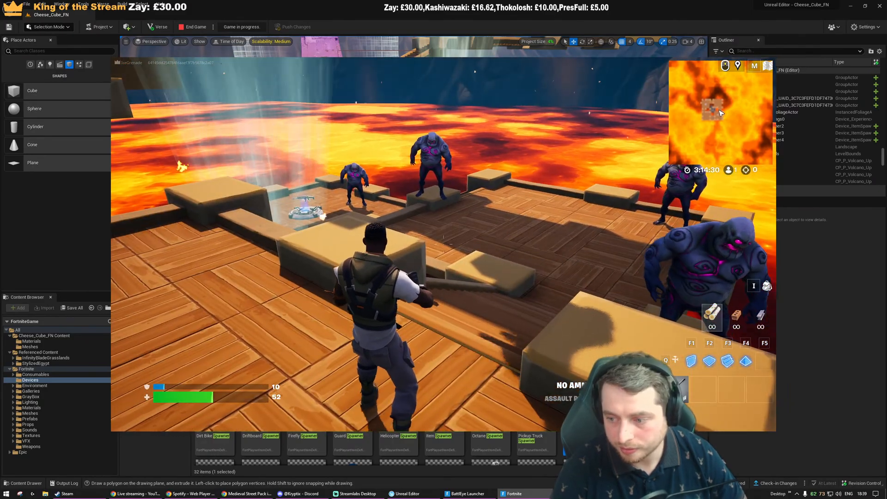
{"action": "left_click", "coordinate": [444, 244]}
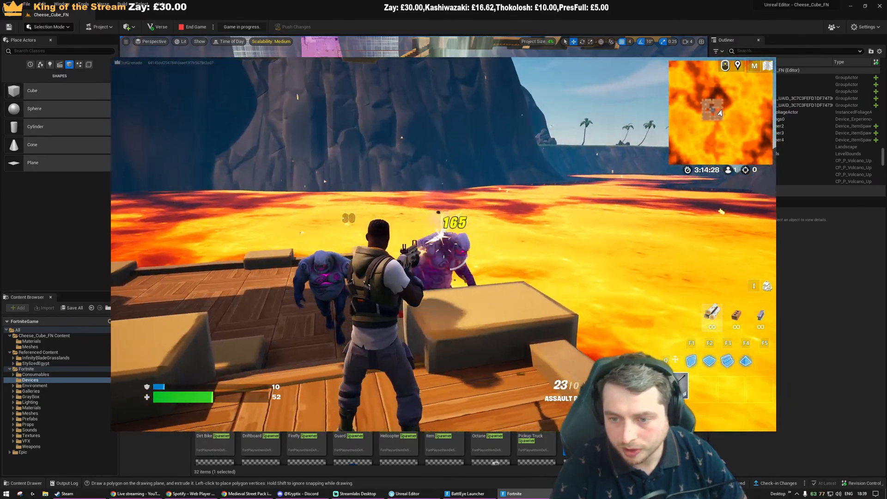
{"action": "left_click", "coordinate": [444, 244]}
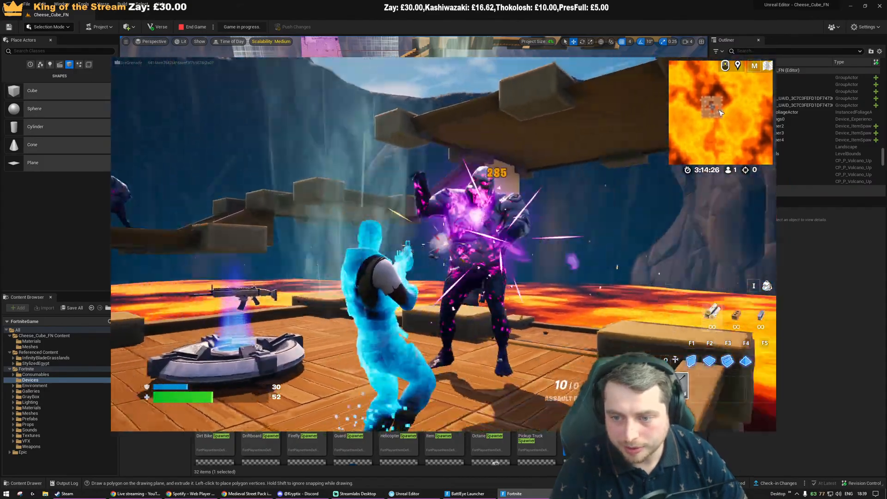
{"action": "left_click", "coordinate": [443, 244]}
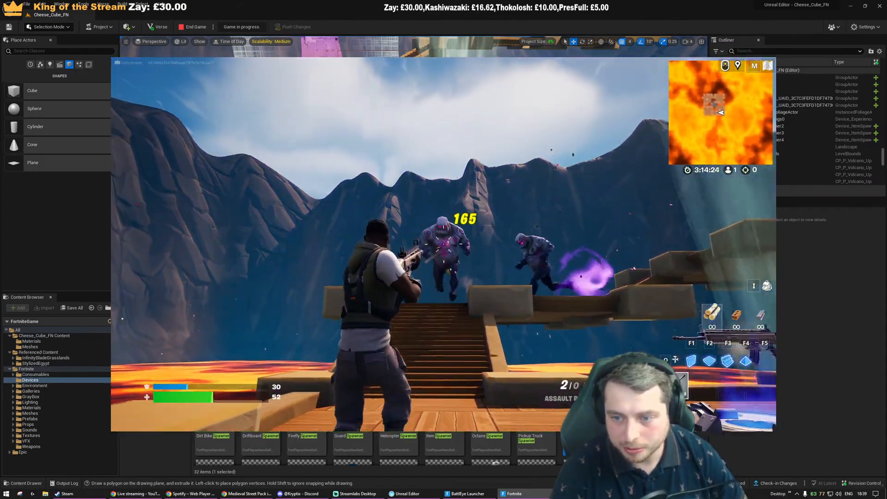
{"action": "left_click", "coordinate": [443, 244]}
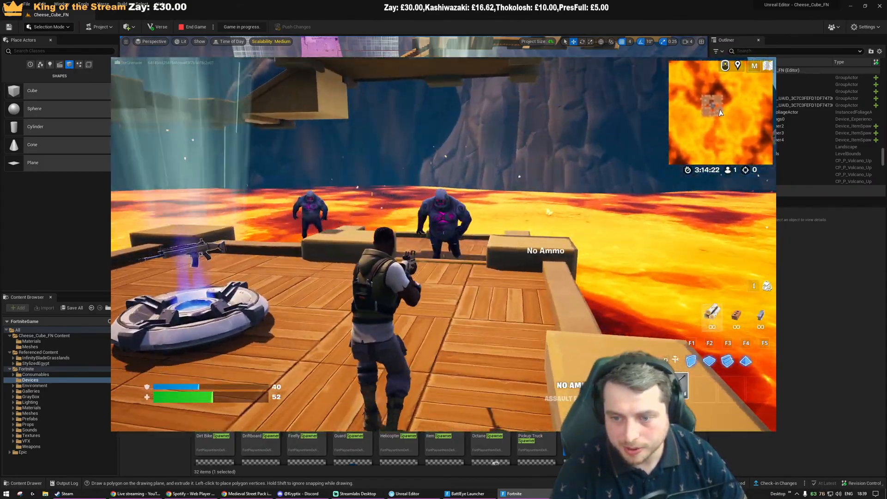
Run across the tower in the play-test, pick up another assault rifle and reload near the purple creature spawner
{"action": "key", "text": "shift+w"}
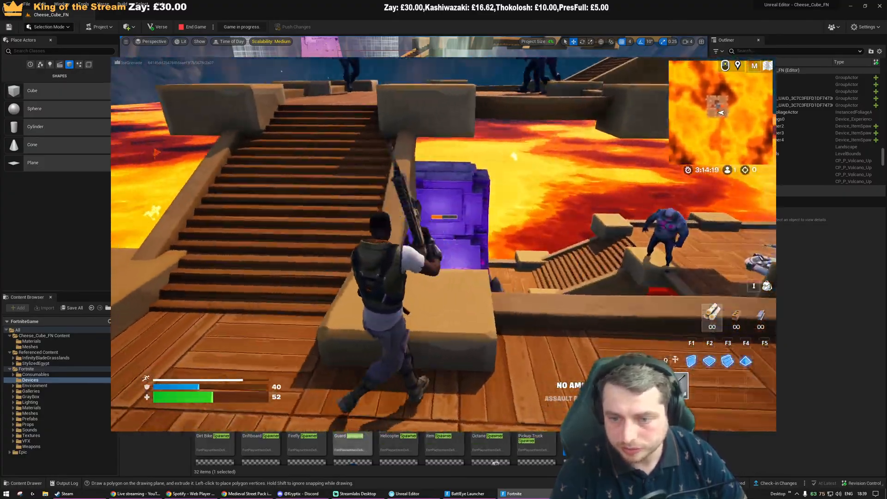
{"action": "left_click", "coordinate": [444, 245]}
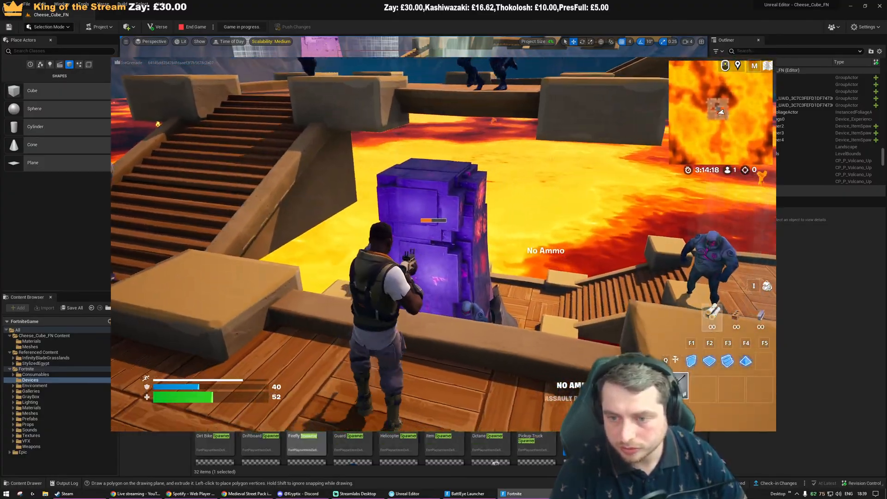
{"action": "key", "text": "w"}
{"action": "key", "text": "e"}
{"action": "key", "text": "shift+w"}
{"action": "key", "text": "shift+w"}
{"action": "key", "text": "space"}
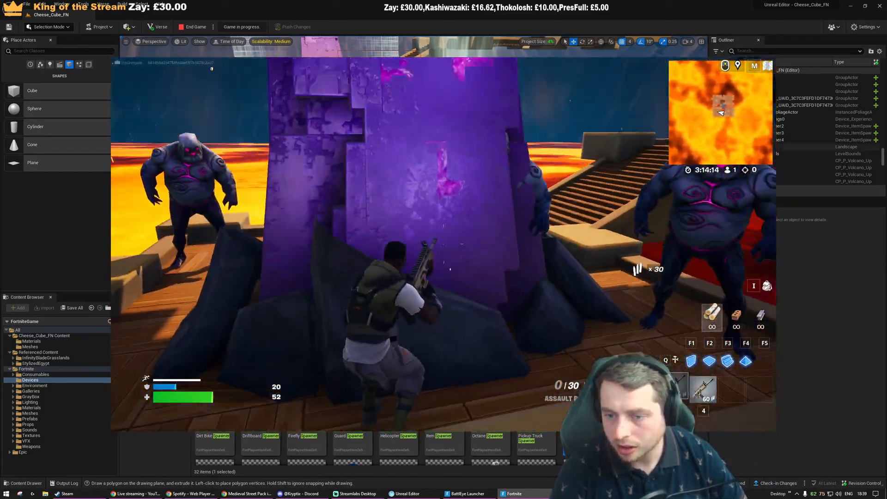
{"action": "key", "text": "s"}
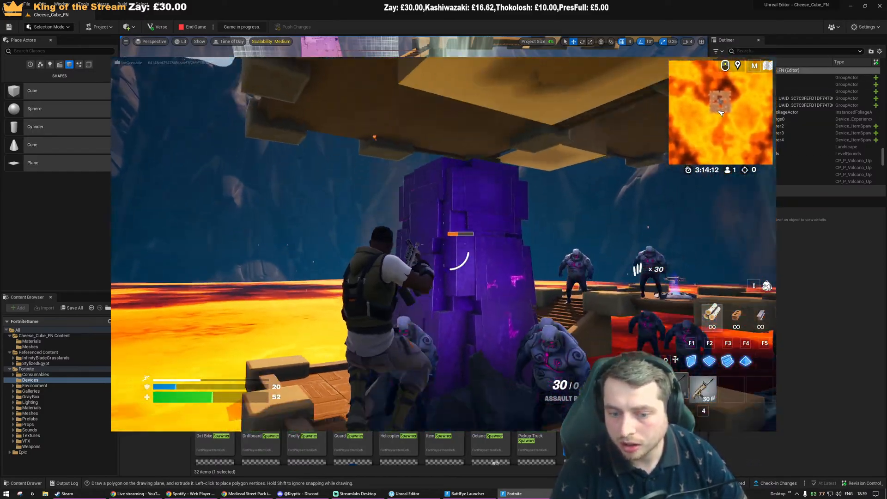
Shoot the purple creature spawner from the platforms to test destroying it, and jump into the central geyser
{"action": "left_click", "coordinate": [444, 244]}
{"action": "left_click", "coordinate": [444, 245]}
{"action": "key", "text": "w"}
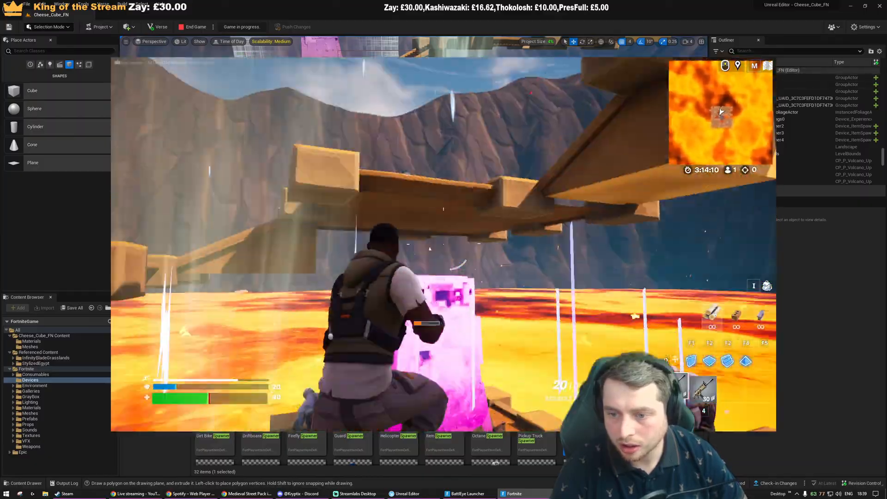
{"action": "key", "text": "space"}
{"action": "left_click", "coordinate": [444, 244]}
{"action": "key", "text": "a"}
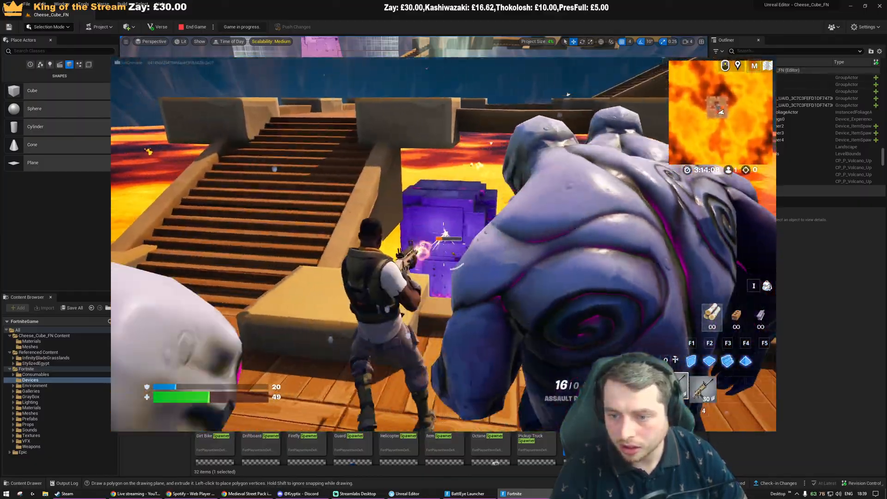
{"action": "key", "text": "w"}
{"action": "key", "text": "shift+w"}
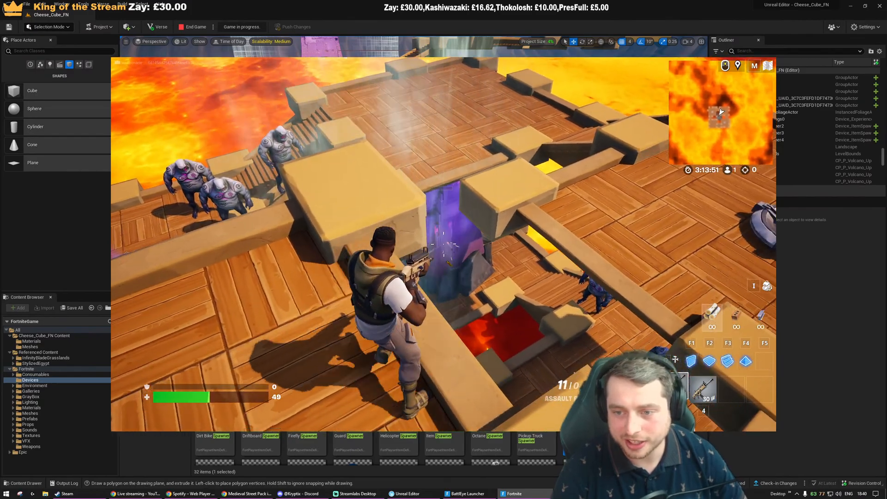
{"action": "left_click", "coordinate": [444, 244]}
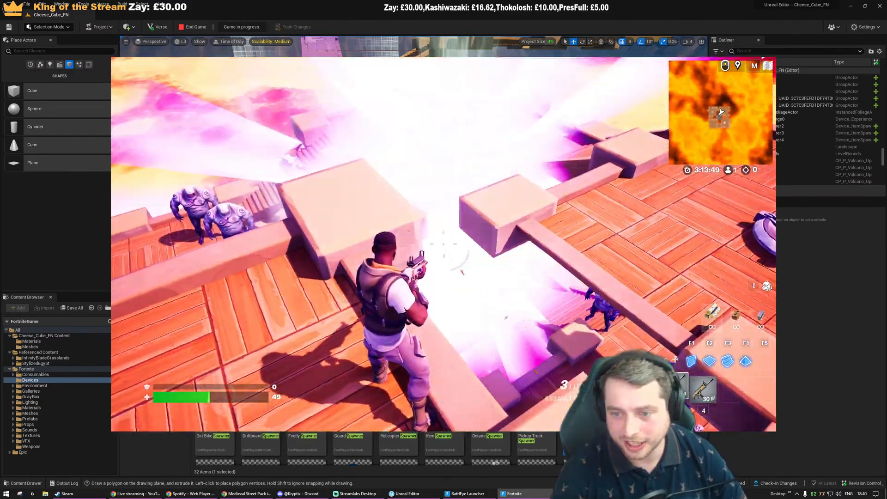
{"action": "left_click", "coordinate": [444, 244]}
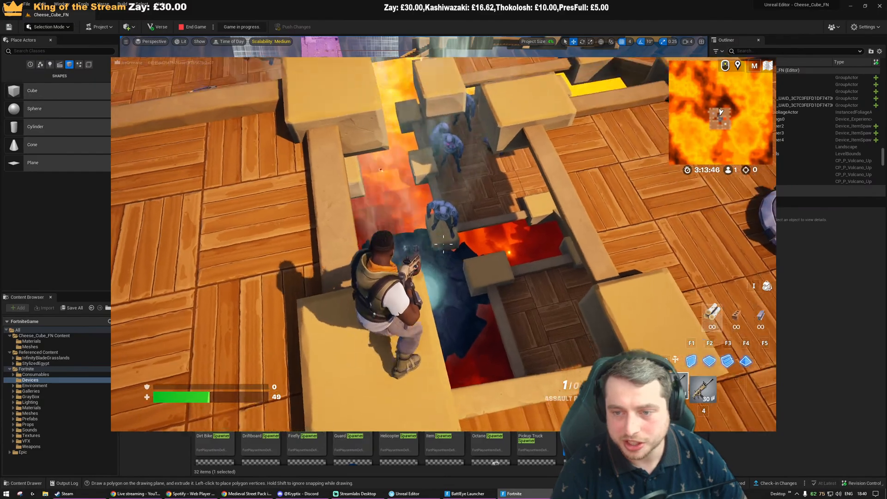
{"action": "left_click", "coordinate": [444, 244]}
{"action": "key", "text": "shift+w"}
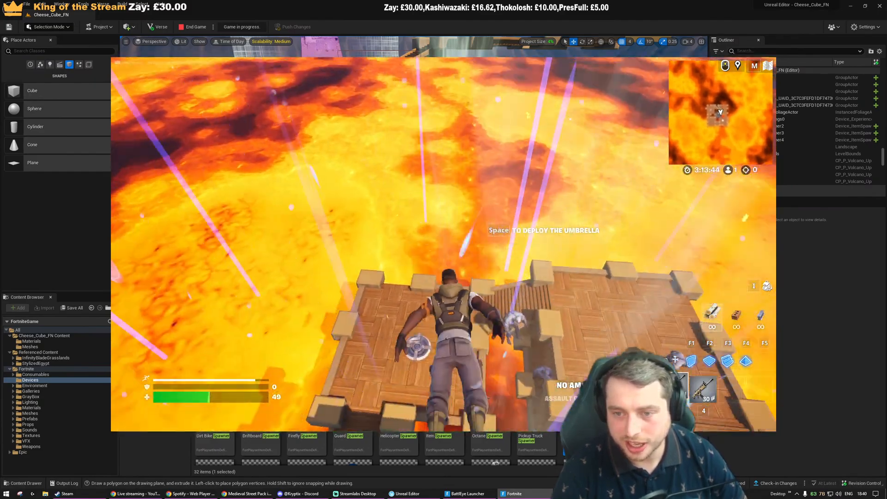
End the running game from Fortnite and switch back to the Unreal Editor
{"action": "key", "text": "Escape"}
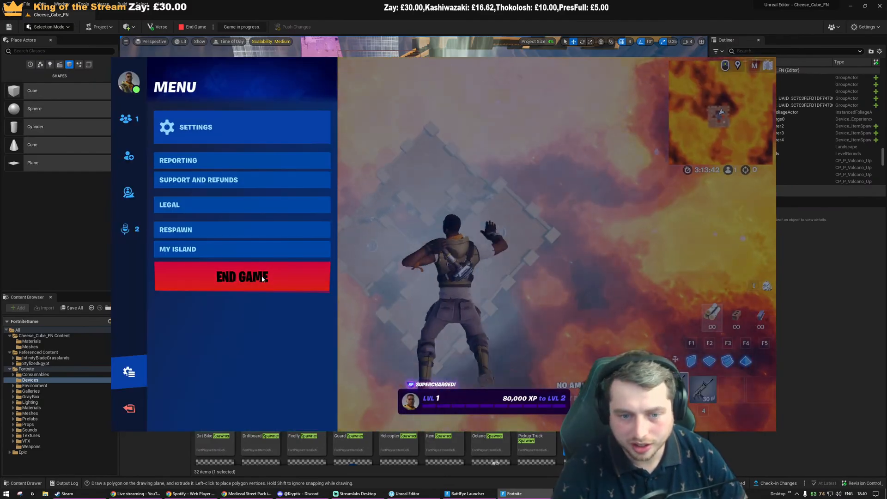
{"action": "left_click", "coordinate": [260, 276]}
{"action": "key", "text": "alt+Tab"}
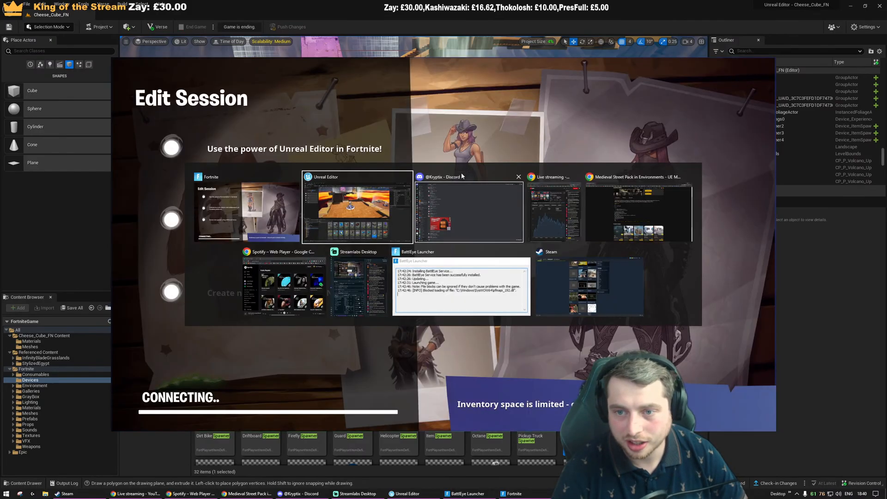
Examine the tower's platforms, stairs and spawners in the level, and look through the available spawner devices
{"action": "mouse_move", "coordinate": [462, 273]}
{"action": "right_mouse_down"}
{"action": "mouse_move", "coordinate": [476, 280]}
{"action": "mouse_move", "coordinate": [465, 276]}
{"action": "mouse_move", "coordinate": [478, 268]}
{"action": "right_mouse_up"}
{"action": "key", "text": "s"}
{"action": "key", "text": "w"}
{"action": "left_click", "coordinate": [467, 259]}
{"action": "key", "text": "s"}
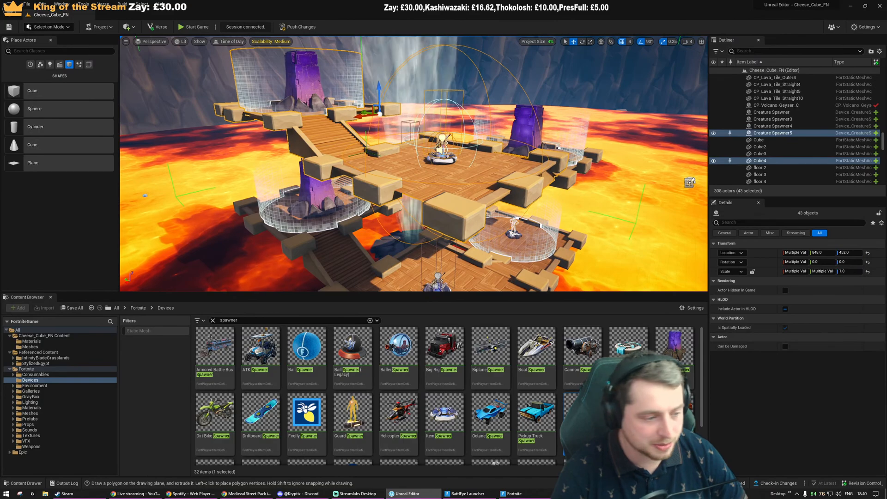
{"action": "key", "text": "s"}
{"action": "right_click_drag", "start_coordinate": [520, 240], "coordinate": [522, 224]}
{"action": "key", "text": "w"}
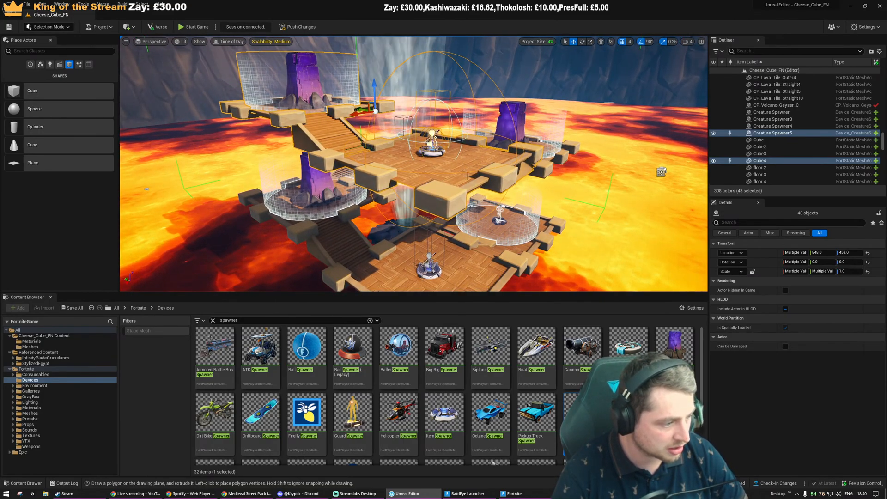
{"action": "key", "text": "w"}
{"action": "right_click_drag", "start_coordinate": [437, 138], "coordinate": [455, 175]}
{"action": "key", "text": "d"}
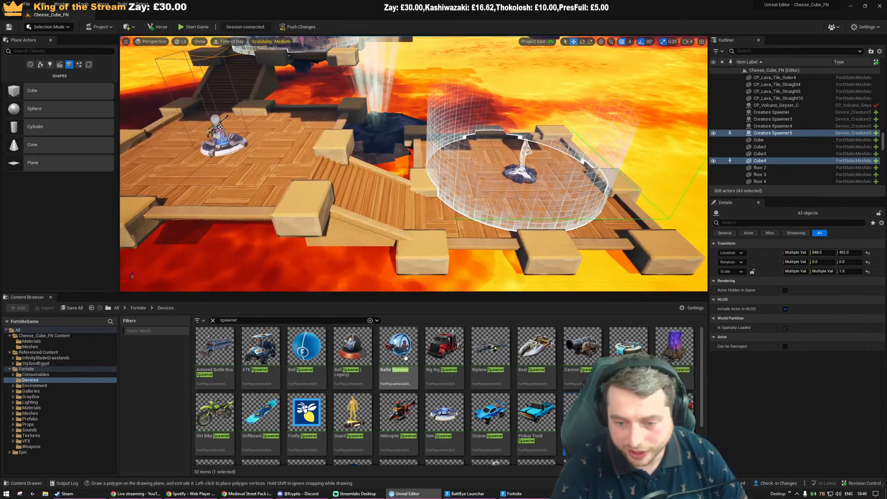
{"action": "scroll", "coordinate": [416, 263], "scroll_direction": "down", "scroll_amount": 2}
{"action": "scroll", "coordinate": [449, 409], "scroll_direction": "down", "scroll_amount": 3}
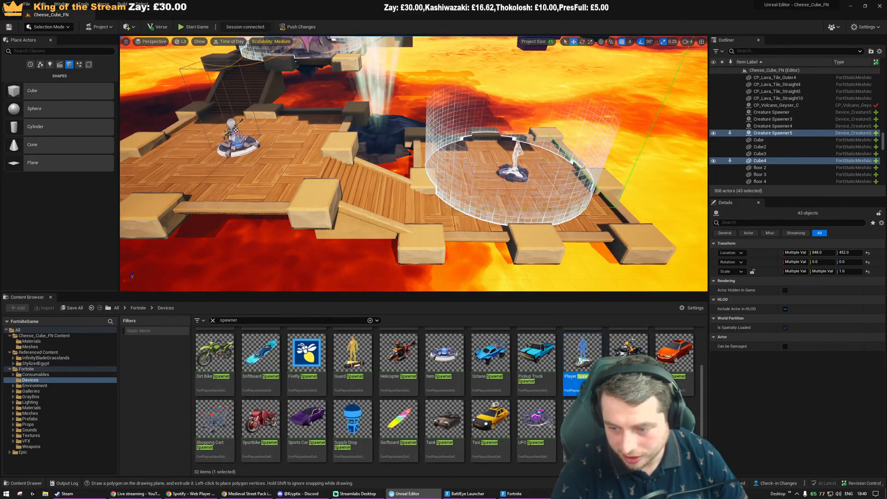
{"action": "scroll", "coordinate": [444, 397], "scroll_direction": "up", "scroll_amount": 1}
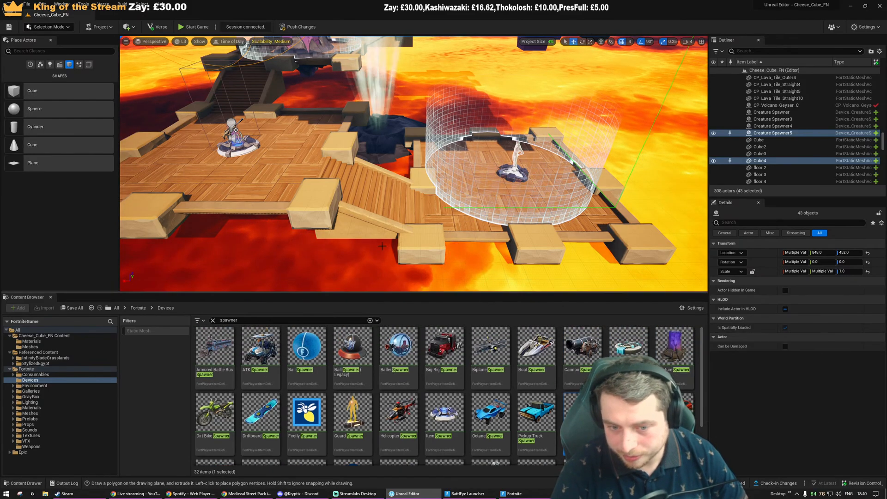
Place a cube beside the lower stairs, scale it to 1.0, 4.25, 6.0 as a wall and raise it to Z -104
{"action": "key", "text": "Escape"}
{"action": "left_click_drag", "start_coordinate": [63, 91], "coordinate": [403, 205]}
{"action": "right_click_drag", "start_coordinate": [403, 205], "coordinate": [326, 207]}
{"action": "key", "text": "r"}
{"action": "left_click_drag", "start_coordinate": [455, 198], "coordinate": [440, 140]}
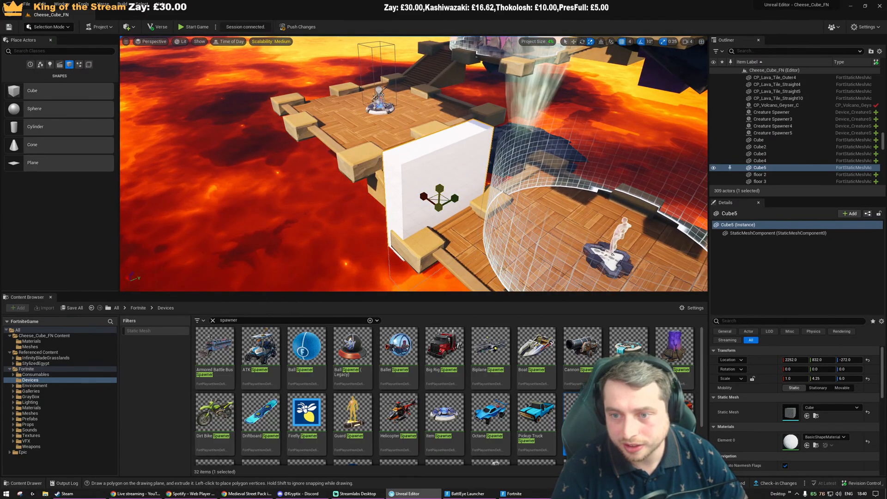
{"action": "key", "text": "w"}
{"action": "left_click_drag", "start_coordinate": [443, 190], "coordinate": [445, 162]}
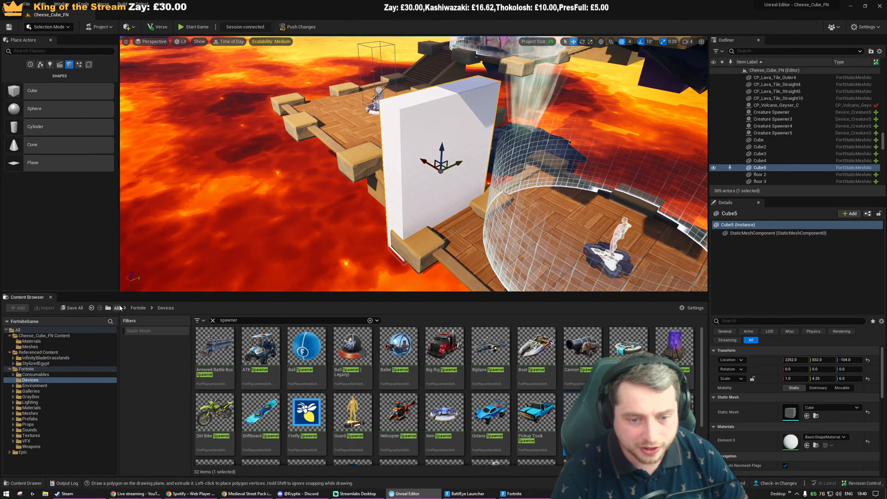
Create a new material named MI_Invisible in the Cheese_Cube_FN Content Materials folder
{"action": "left_click", "coordinate": [213, 321]}
{"action": "left_click", "coordinate": [116, 308]}
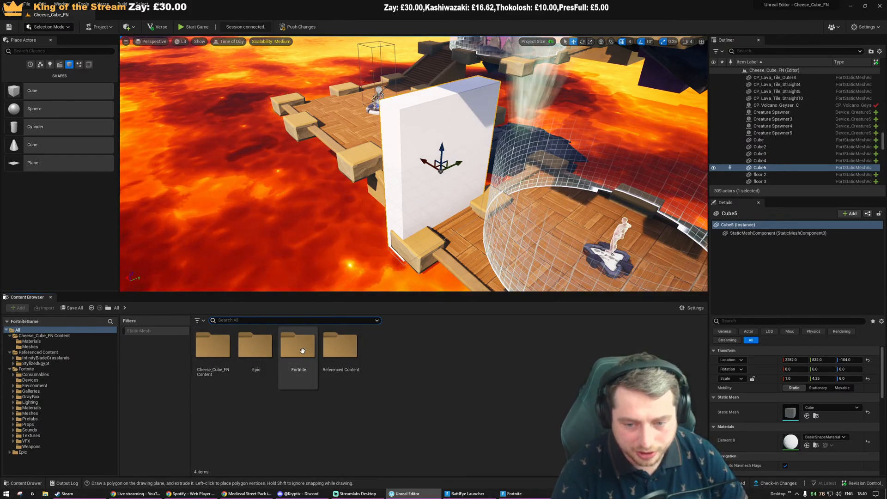
{"action": "double_click", "coordinate": [228, 354]}
{"action": "double_click", "coordinate": [213, 347]}
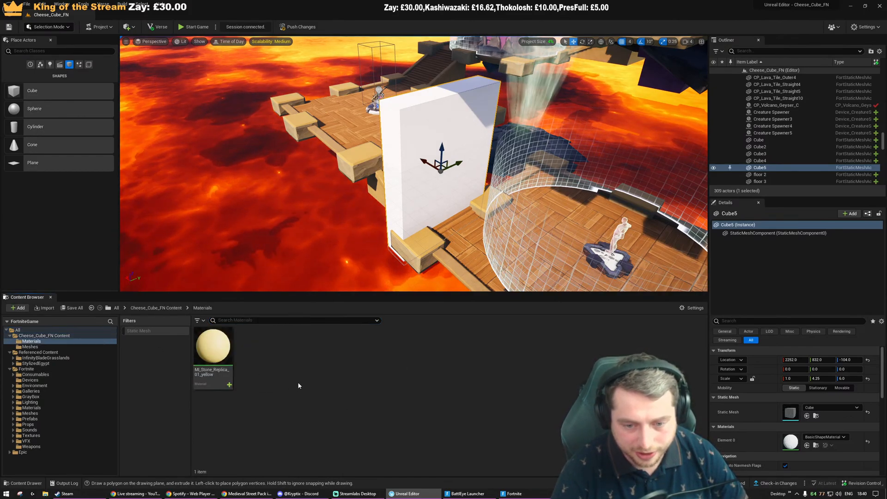
{"action": "right_click", "coordinate": [315, 320]}
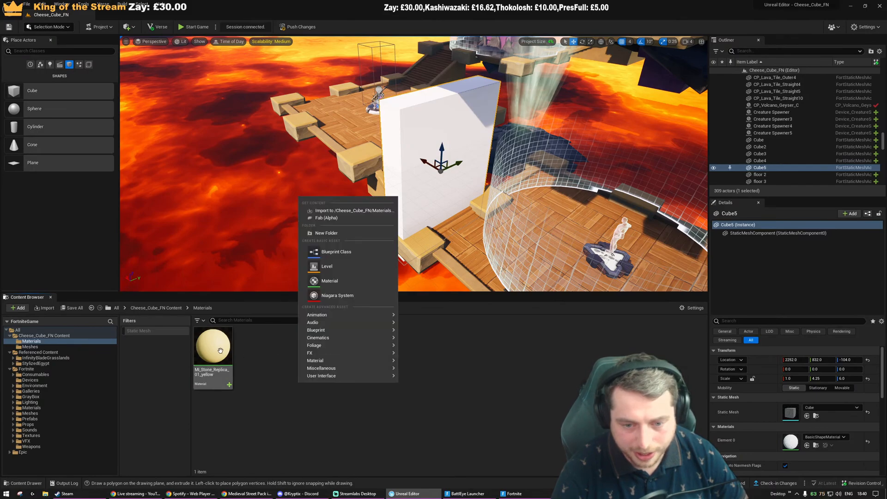
{"action": "left_click", "coordinate": [332, 281]}
{"action": "type", "text": "MI_"}
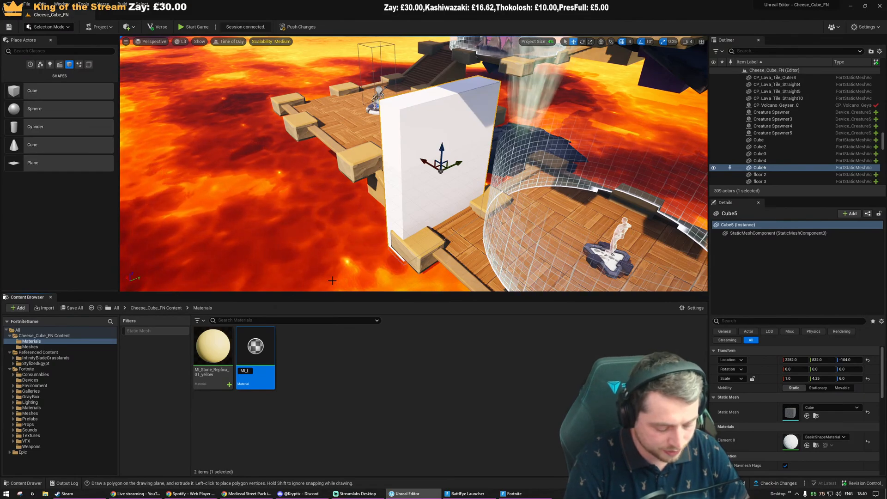
{"action": "type", "text": "Invisible"}
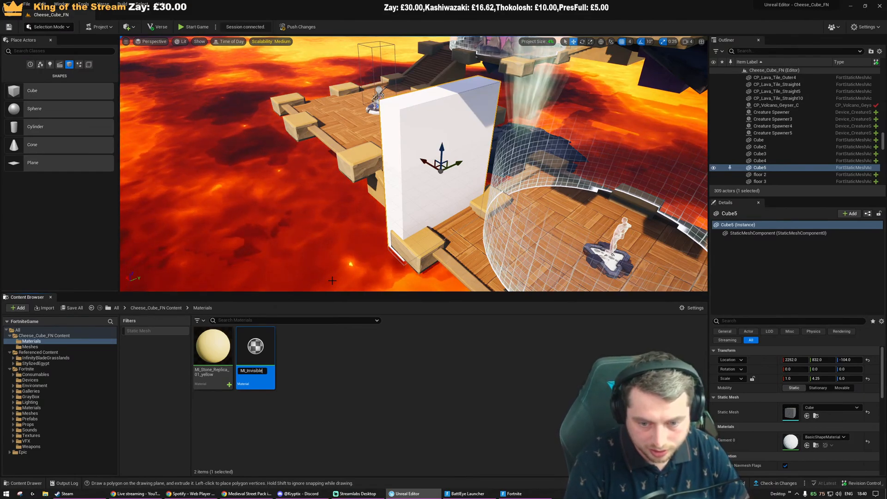
{"action": "key", "text": "Return"}
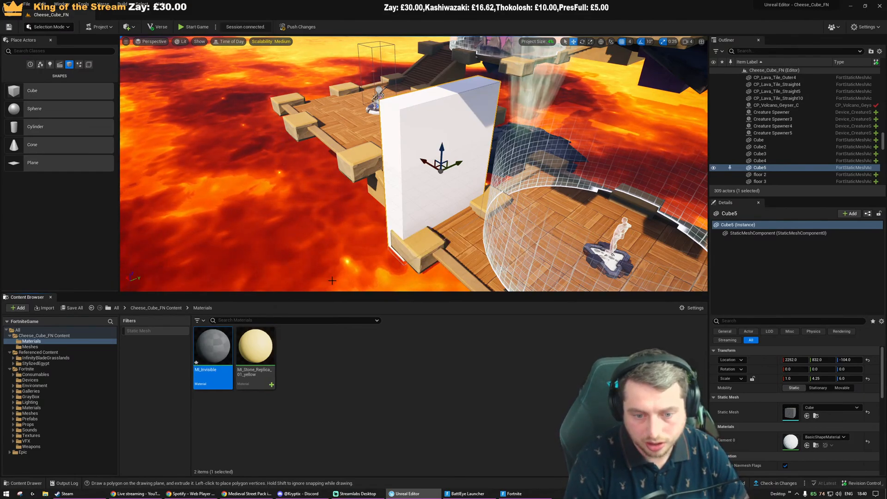
Open the MI_Invisible material for editing and add a Constant4Vector node beside its material node
{"action": "double_click", "coordinate": [213, 347]}
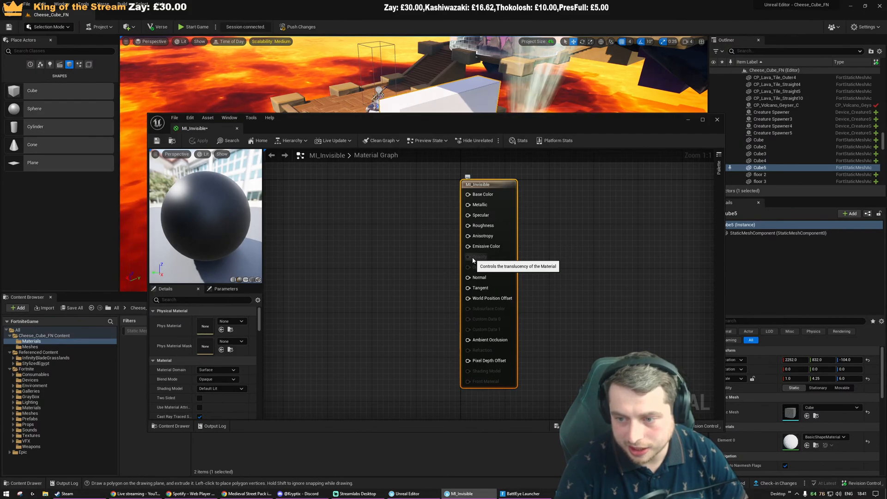
{"action": "right_click", "coordinate": [342, 259]}
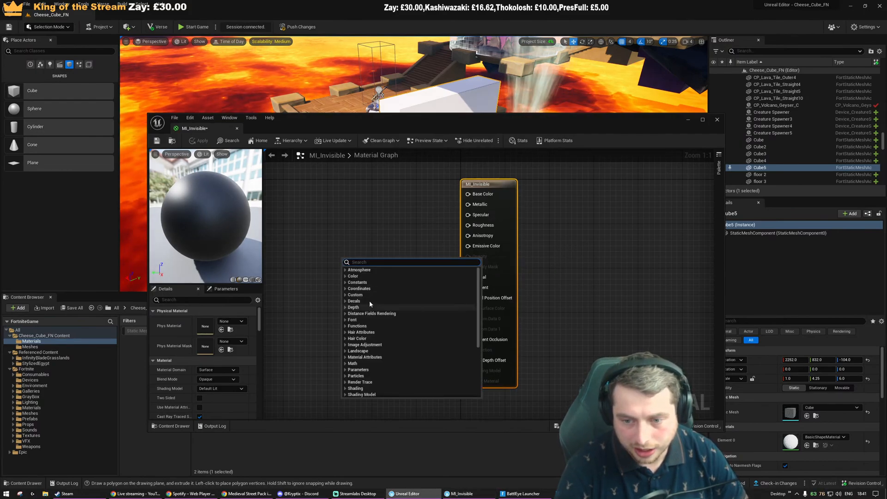
{"action": "type", "text": "cons"}
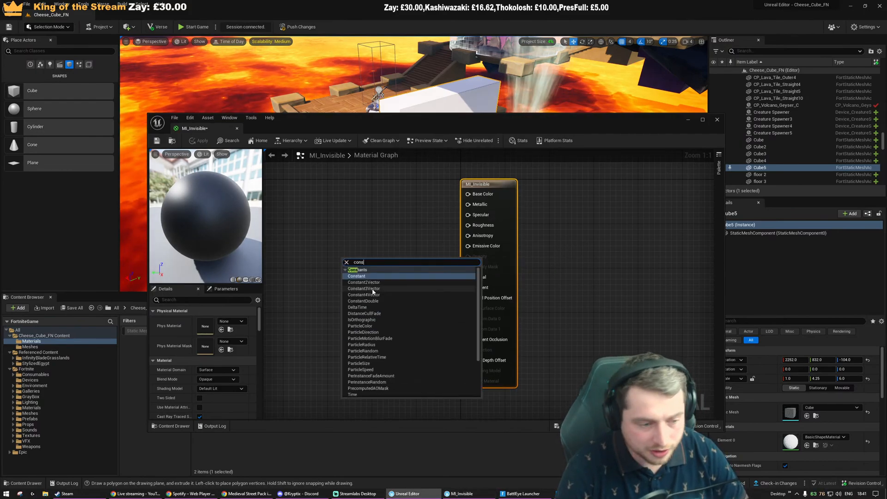
{"action": "left_click", "coordinate": [373, 295]}
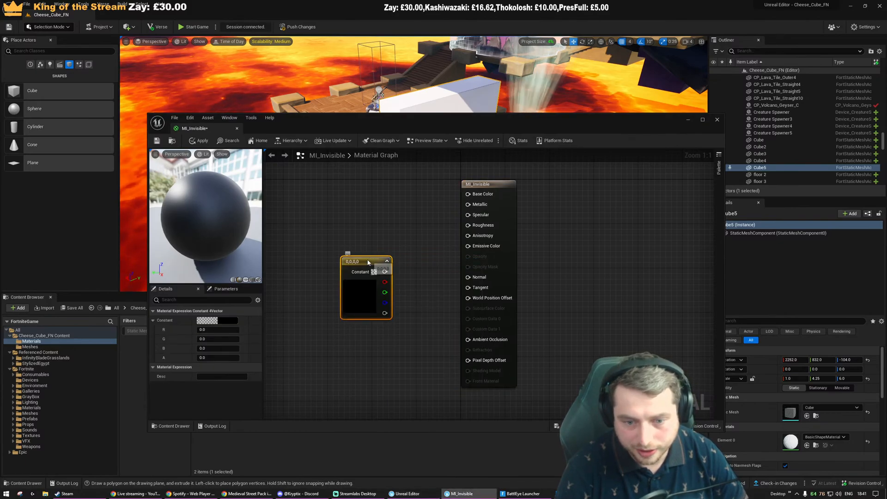
{"action": "left_click_drag", "start_coordinate": [368, 262], "coordinate": [350, 230]}
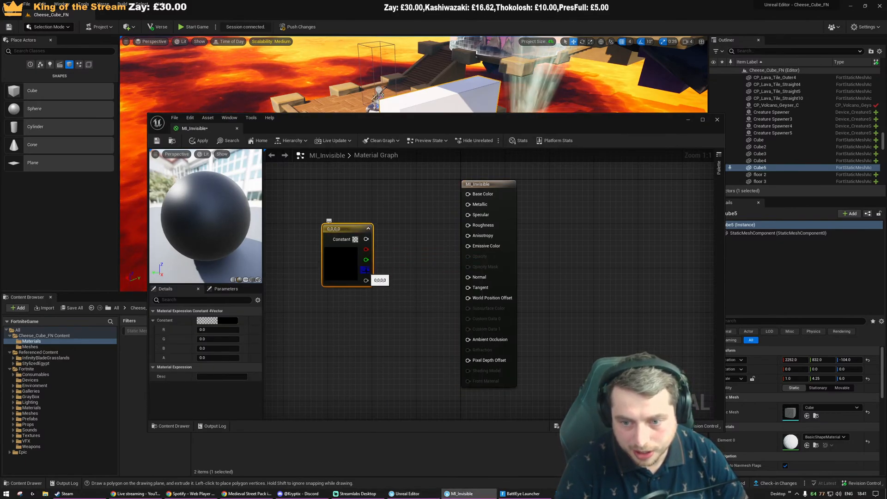
Try to wire the Constant4Vector's blue and alpha outputs to the inactive Opacity input, remove the link and align the node with the material node
{"action": "left_click_drag", "start_coordinate": [366, 270], "coordinate": [467, 257]}
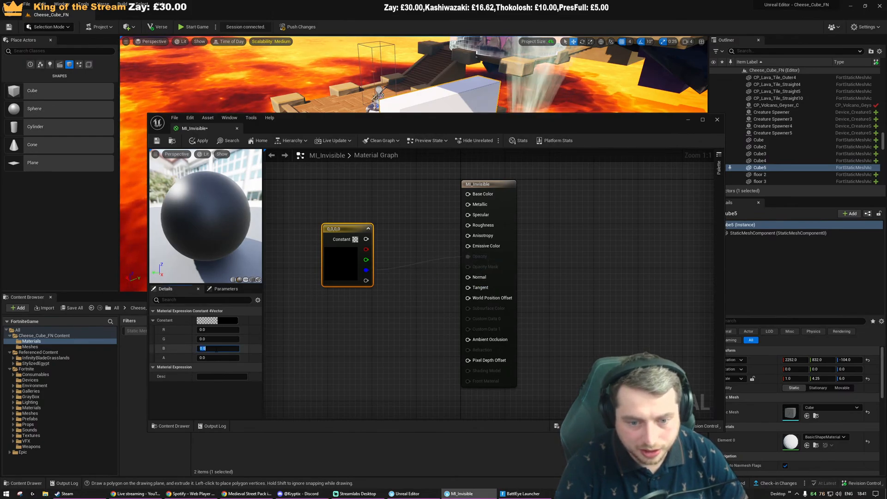
{"action": "left_click_drag", "start_coordinate": [366, 281], "coordinate": [473, 258]}
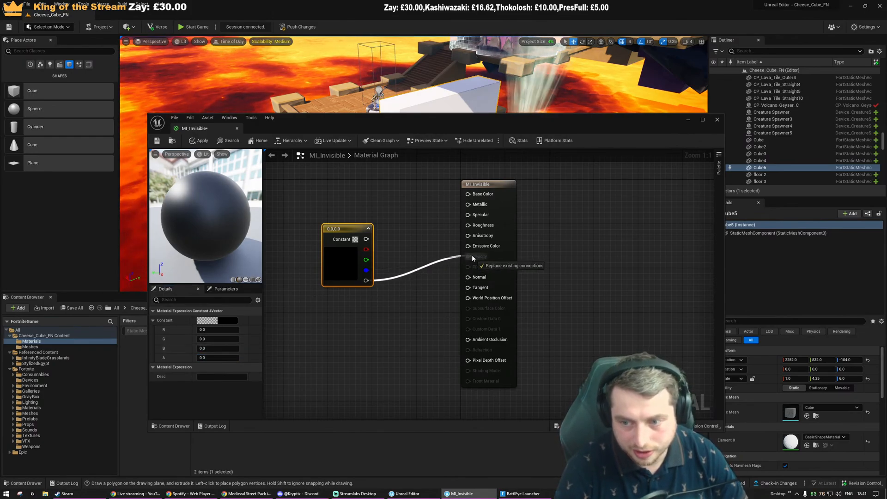
{"action": "right_click", "coordinate": [409, 272]}
{"action": "left_click", "coordinate": [409, 272]}
{"action": "left_click", "coordinate": [409, 271]}
{"action": "left_click", "coordinate": [396, 263]}
{"action": "left_click_drag", "start_coordinate": [359, 232], "coordinate": [361, 183]}
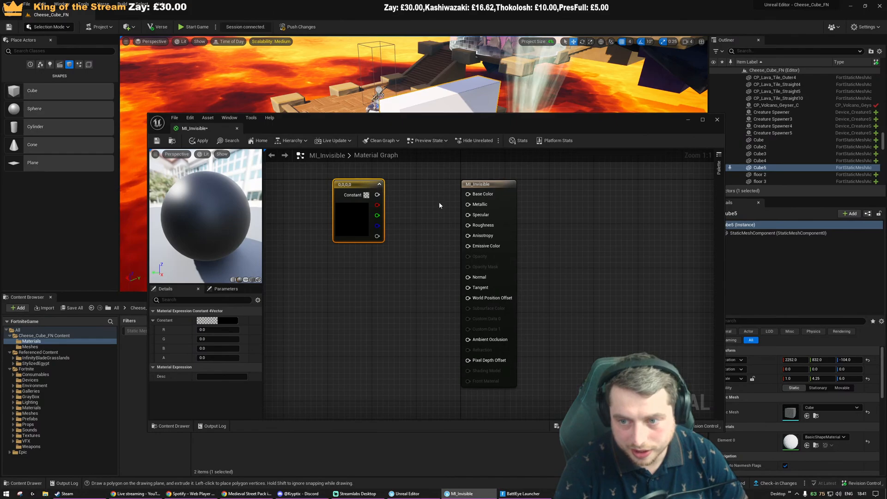
Set the material's blend mode to Translucent and connect the Constant4Vector's alpha output to Opacity
{"action": "left_click", "coordinate": [389, 286]}
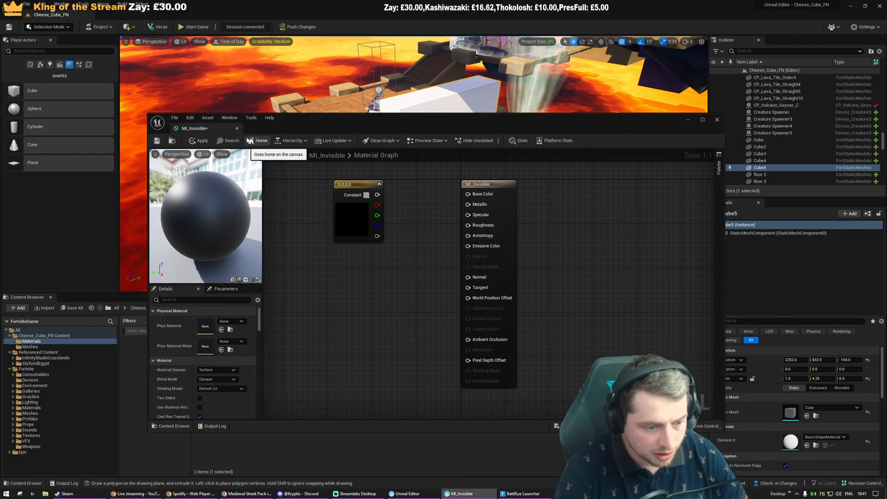
{"action": "left_click", "coordinate": [217, 379]}
{"action": "left_click", "coordinate": [217, 399]}
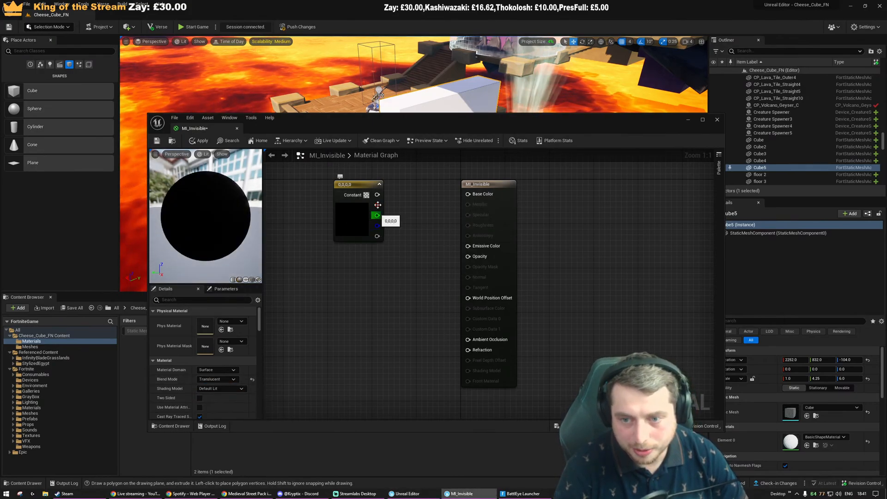
{"action": "left_click_drag", "start_coordinate": [377, 236], "coordinate": [468, 256]}
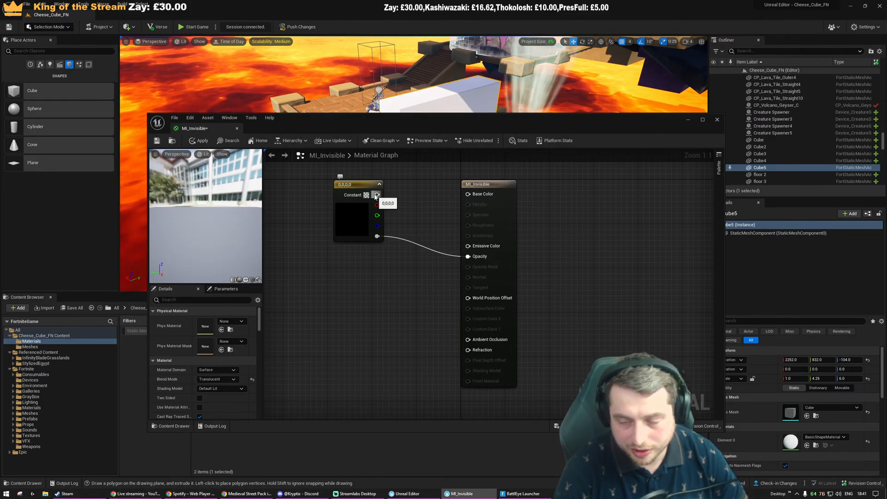
Replace the Constant4Vector with a single Constant node of value 0 connected to Opacity
{"action": "right_click", "coordinate": [343, 267]}
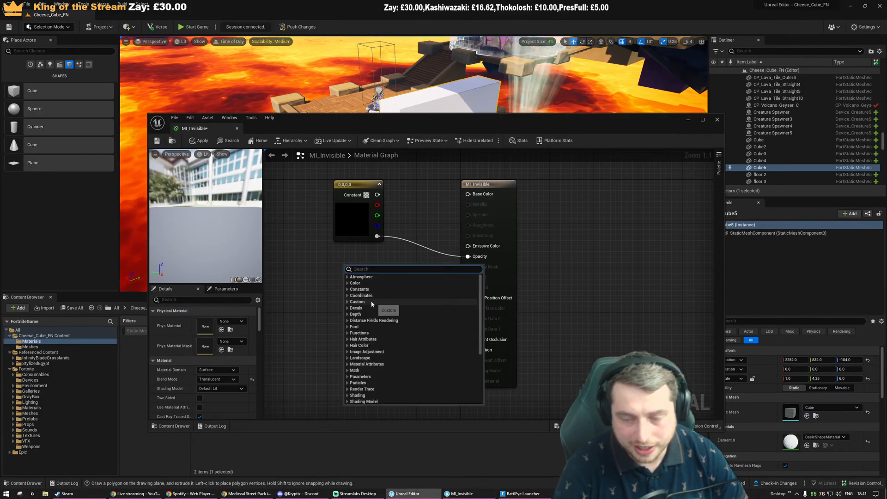
{"action": "type", "text": "cons"}
{"action": "left_click", "coordinate": [371, 283]}
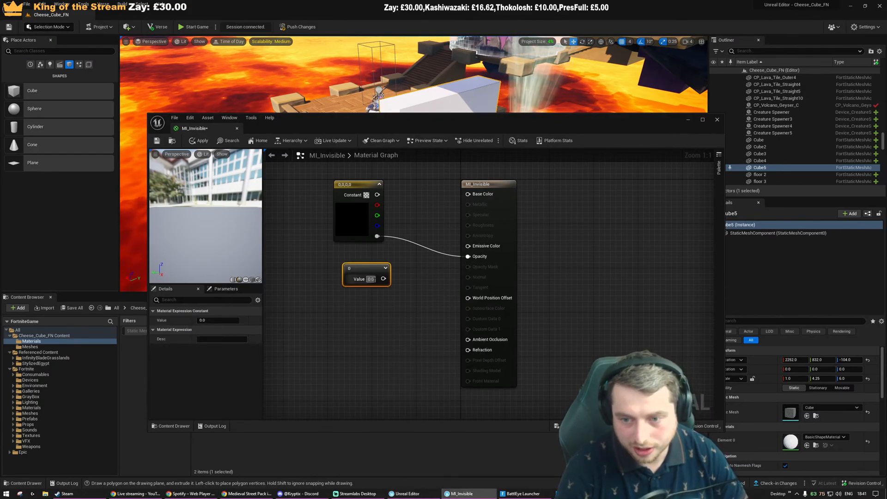
{"action": "left_click", "coordinate": [368, 183]}
{"action": "key", "text": "Delete"}
{"action": "left_click_drag", "start_coordinate": [384, 273], "coordinate": [467, 257]}
Delete the Constant node, look through the material's properties, and undo the deletion
{"action": "key", "text": "Delete"}
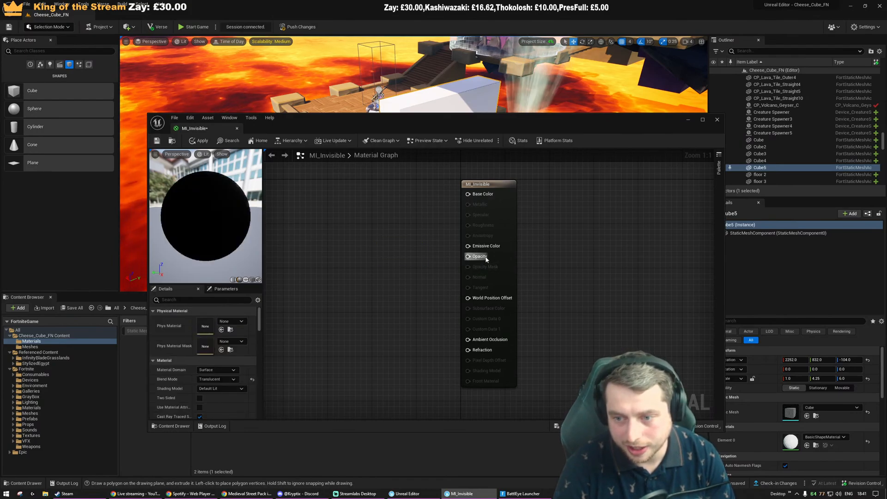
{"action": "scroll", "coordinate": [214, 390], "scroll_direction": "down", "scroll_amount": 15}
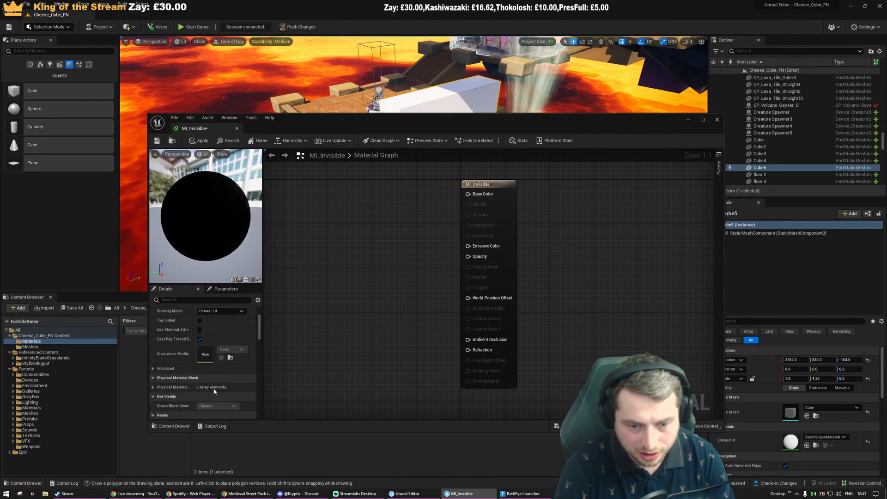
{"action": "scroll", "coordinate": [214, 391], "scroll_direction": "down", "scroll_amount": 3}
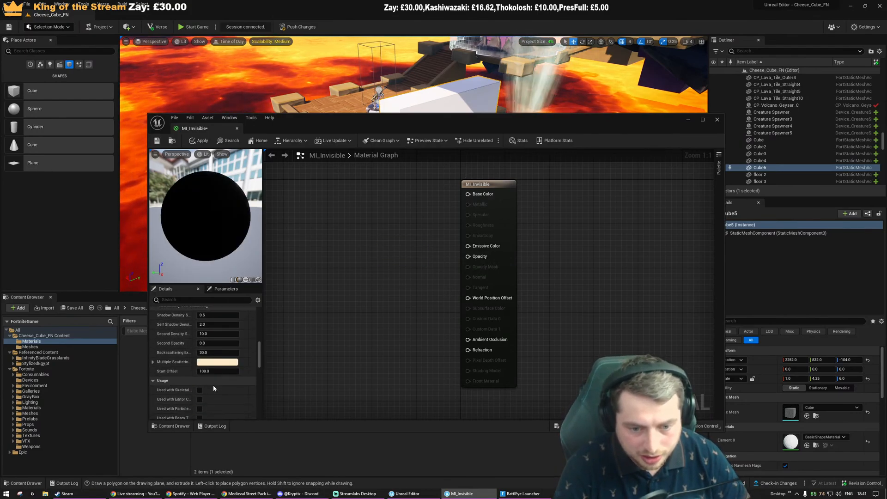
{"action": "key", "text": "ctrl+z"}
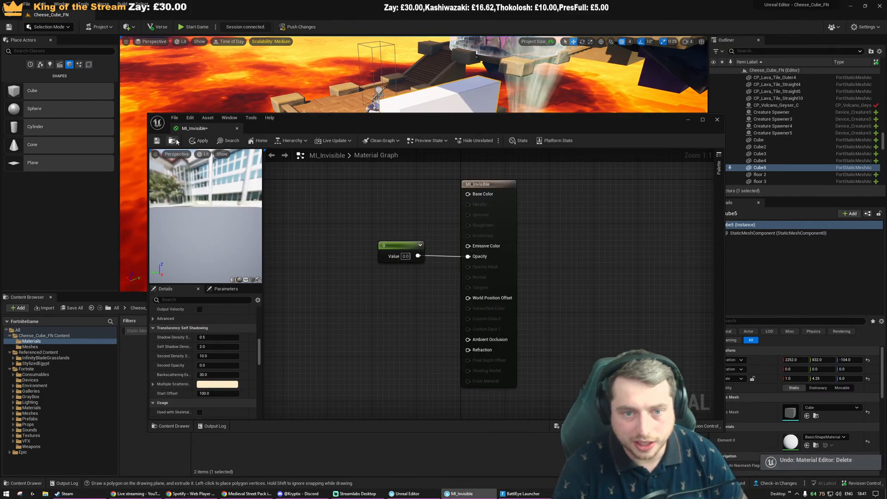
Save the MI_Invisible material and close its editor
{"action": "left_click", "coordinate": [157, 141]}
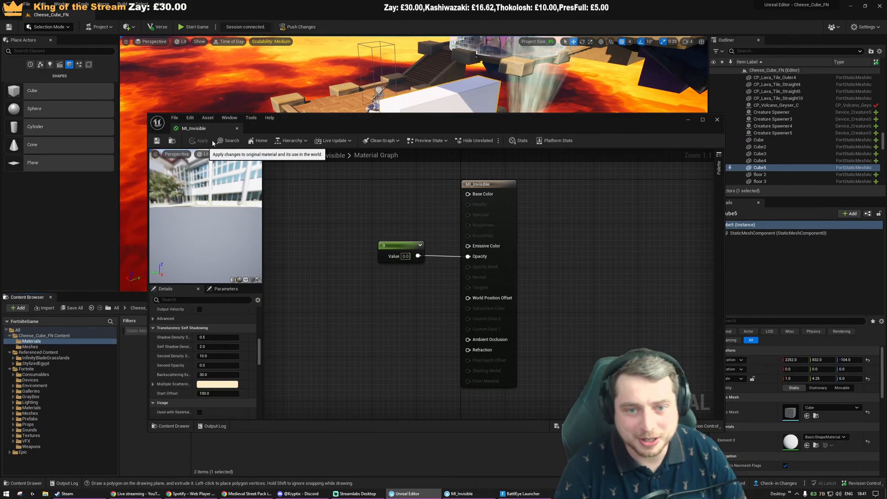
{"action": "left_click", "coordinate": [159, 142]}
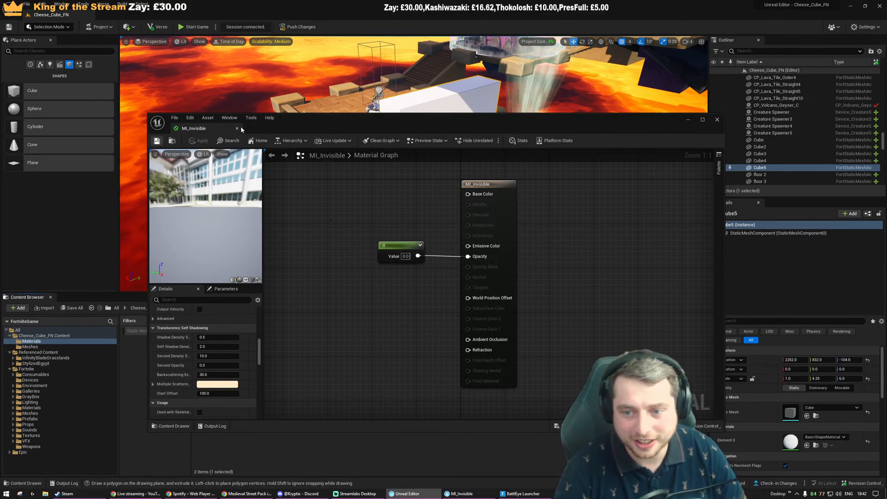
{"action": "left_click", "coordinate": [238, 128]}
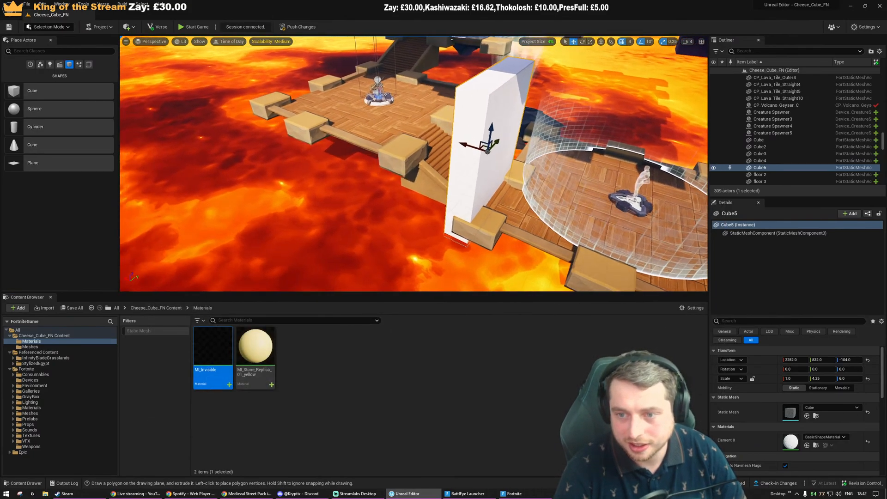
Assign MI_Invisible to the wall cube's Element 0 material slot and check the wall beside the stairs
{"action": "left_click_drag", "start_coordinate": [222, 336], "coordinate": [791, 441]}
{"action": "left_click_drag", "start_coordinate": [405, 155], "coordinate": [405, 155], "text": "alt"}
{"action": "right_click_drag", "start_coordinate": [406, 155], "coordinate": [428, 148]}
{"action": "key", "text": "Escape"}
{"action": "left_click", "coordinate": [405, 155]}
{"action": "key", "text": "Escape"}
{"action": "left_click", "coordinate": [406, 159]}
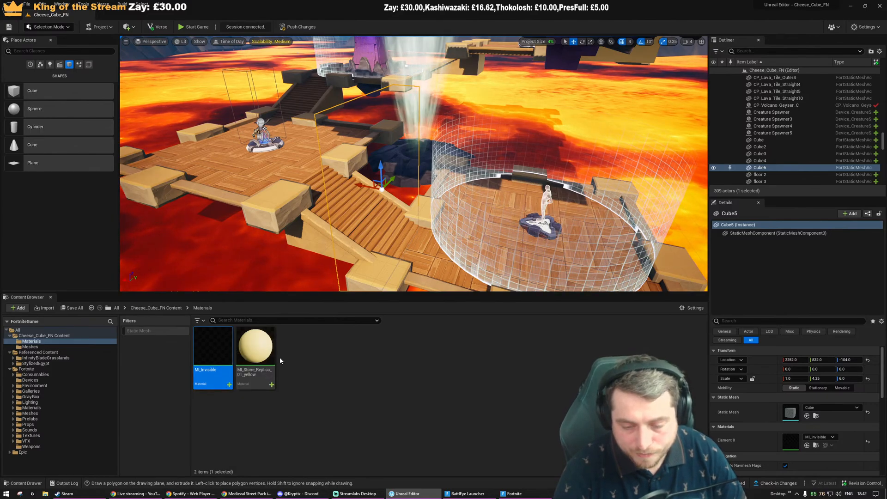
Reopen MI_Invisible, set its opacity Constant to 1.0 and apply the change
{"action": "double_click", "coordinate": [224, 354]}
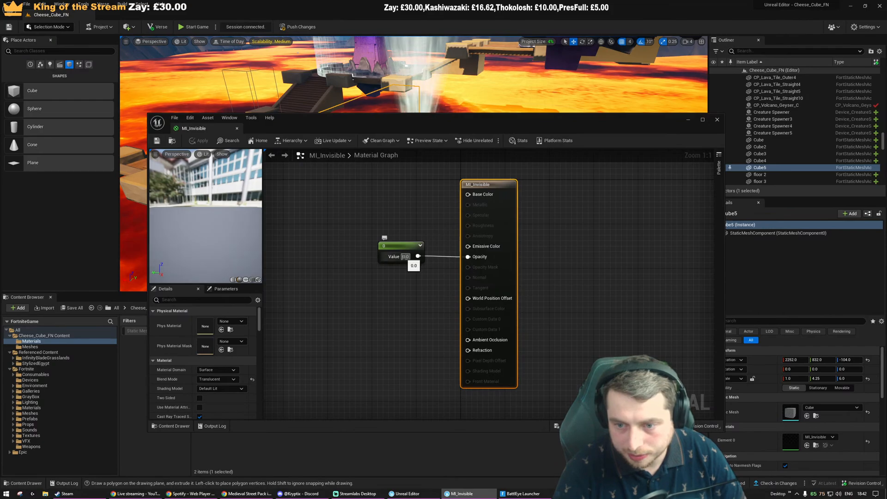
{"action": "type", "text": "1"}
{"action": "left_click", "coordinate": [410, 290]}
{"action": "left_click", "coordinate": [190, 141]}
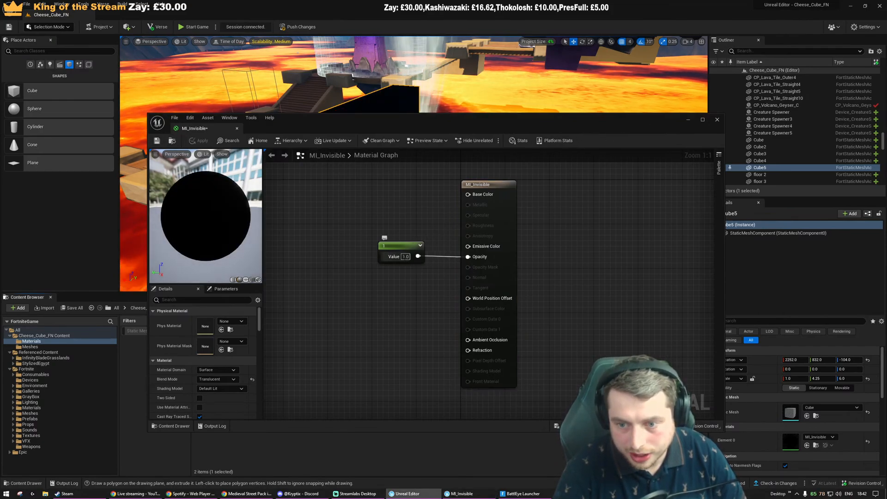
{"action": "right_click", "coordinate": [394, 209]}
{"action": "type", "text": "cons"}
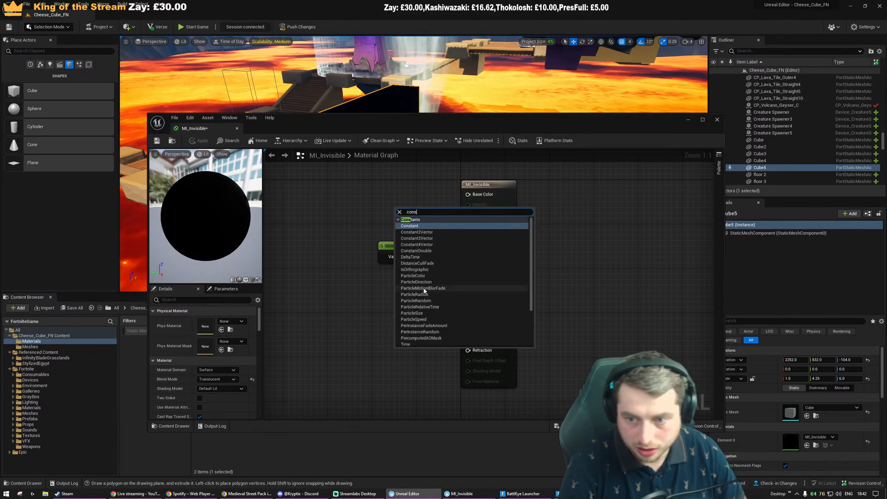
{"action": "left_click", "coordinate": [417, 244]}
{"action": "left_click_drag", "start_coordinate": [424, 212], "coordinate": [360, 178]}
{"action": "key", "text": "ctrl+z"}
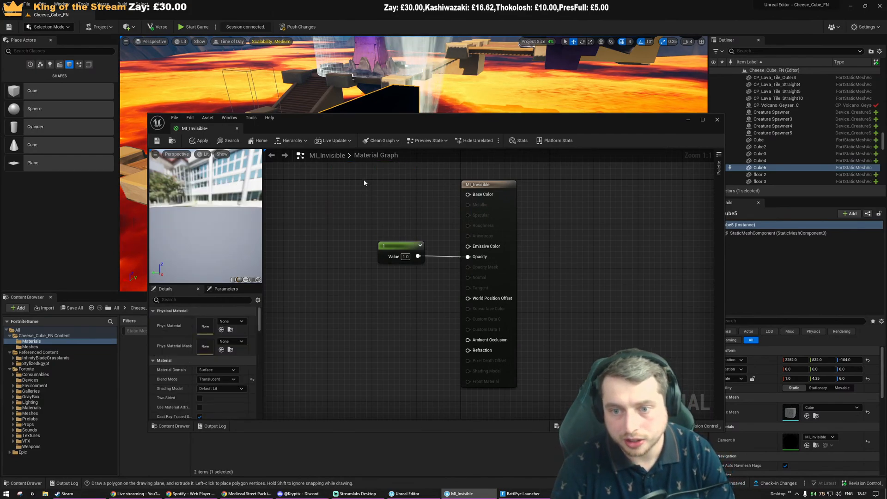
Replace the opacity Constant with a Constant4Vector, wiring its color output to Base Color and its alpha output to Opacity
{"action": "right_click", "coordinate": [365, 182]}
{"action": "type", "text": "cons"}
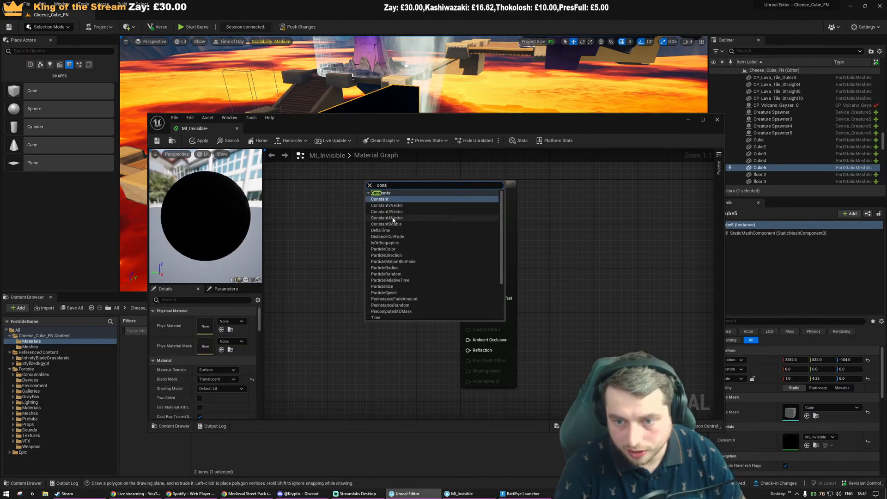
{"action": "left_click", "coordinate": [393, 218]}
{"action": "key", "text": "Delete"}
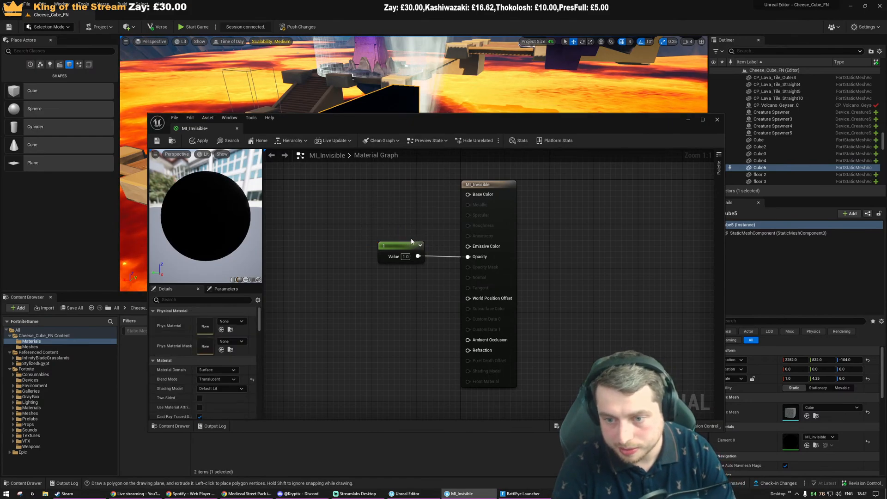
{"action": "left_click", "coordinate": [409, 244]}
{"action": "key", "text": "ctrl+z"}
{"action": "left_click", "coordinate": [421, 252]}
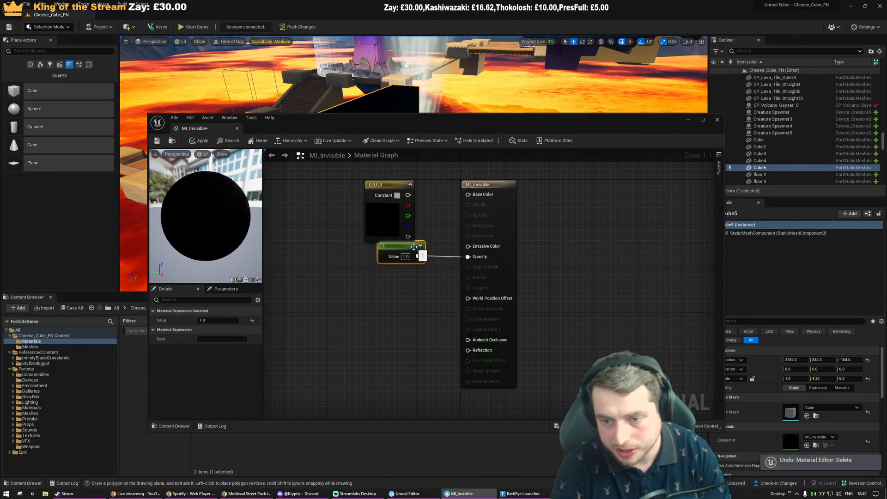
{"action": "key", "text": "Delete"}
{"action": "left_click_drag", "start_coordinate": [464, 257], "coordinate": [467, 257]}
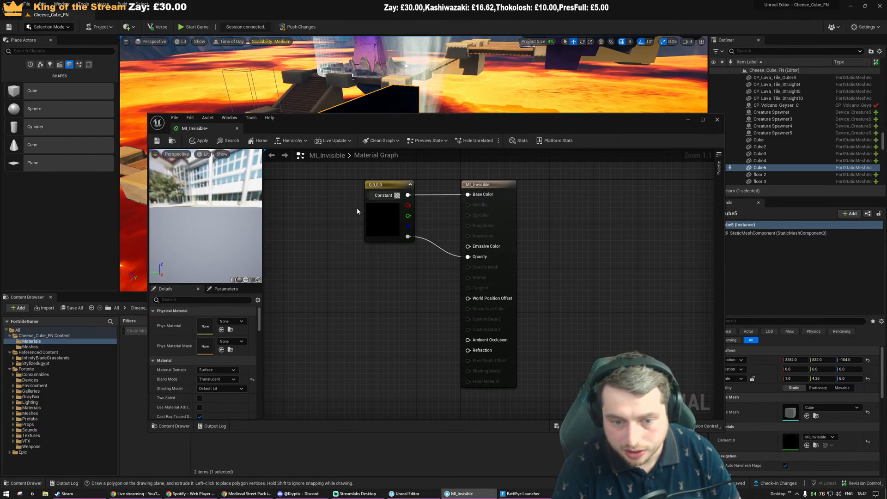
Set the Constant4Vector's color to pale yellow with R 1.0, G 0.981268, B 0.471104 and alpha 1.0
{"action": "left_click", "coordinate": [379, 218]}
{"action": "left_click", "coordinate": [207, 320]}
{"action": "left_click_drag", "start_coordinate": [277, 370], "coordinate": [261, 380]}
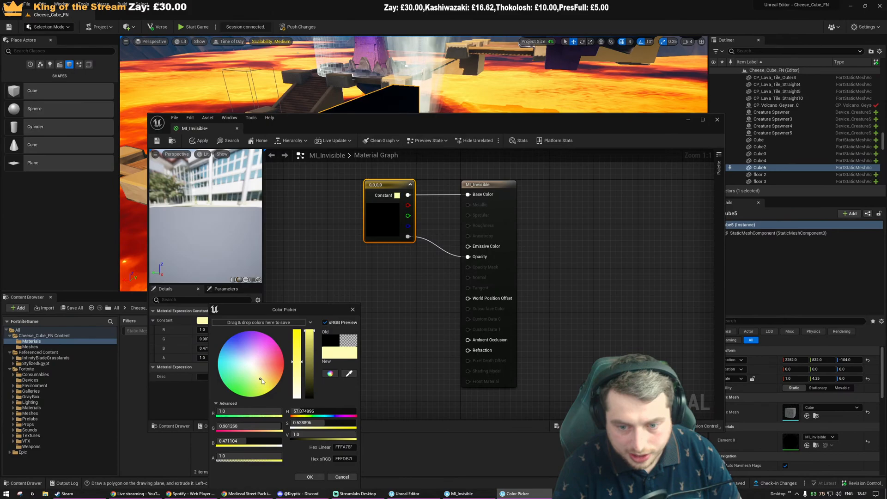
{"action": "left_click", "coordinate": [335, 276]}
{"action": "left_click", "coordinate": [380, 221]}
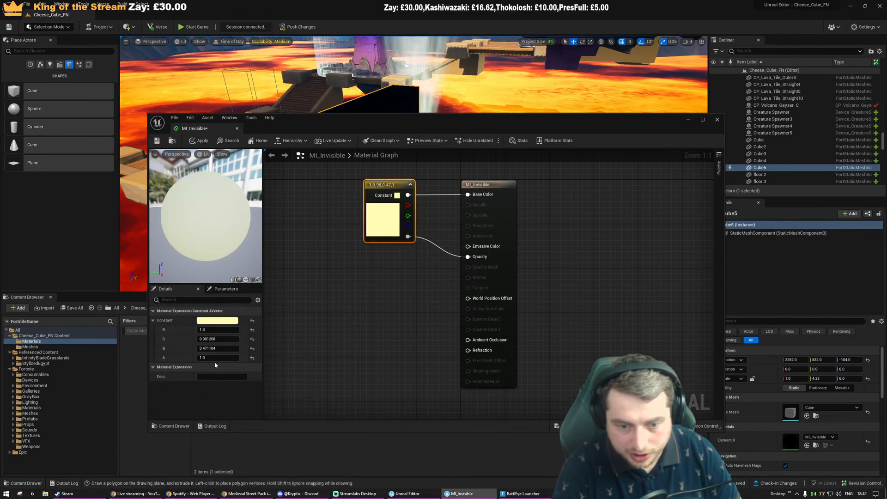
{"action": "left_click", "coordinate": [331, 303]}
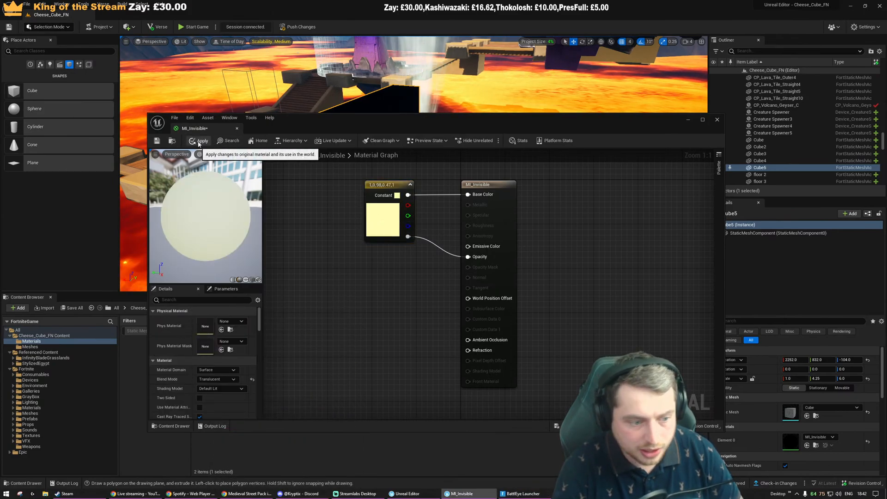
Apply and save the changes to MI_Invisible, and minimize the material editor
{"action": "left_click", "coordinate": [198, 141]}
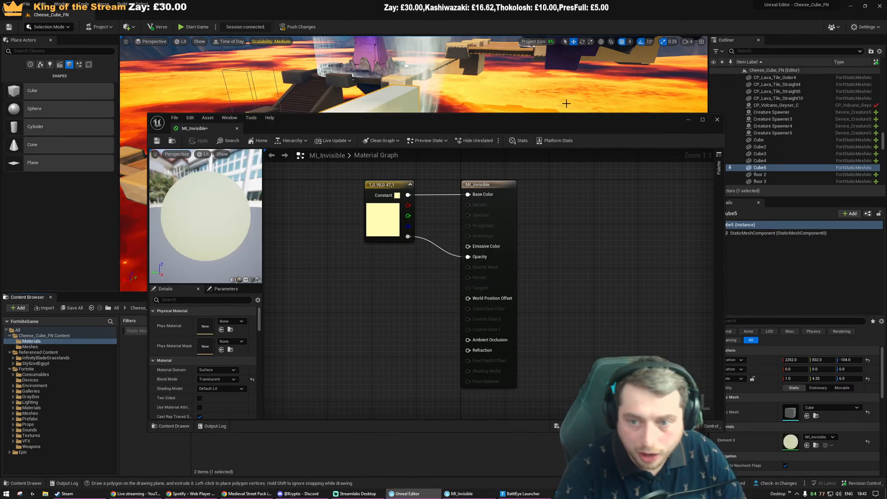
{"action": "left_click", "coordinate": [157, 141]}
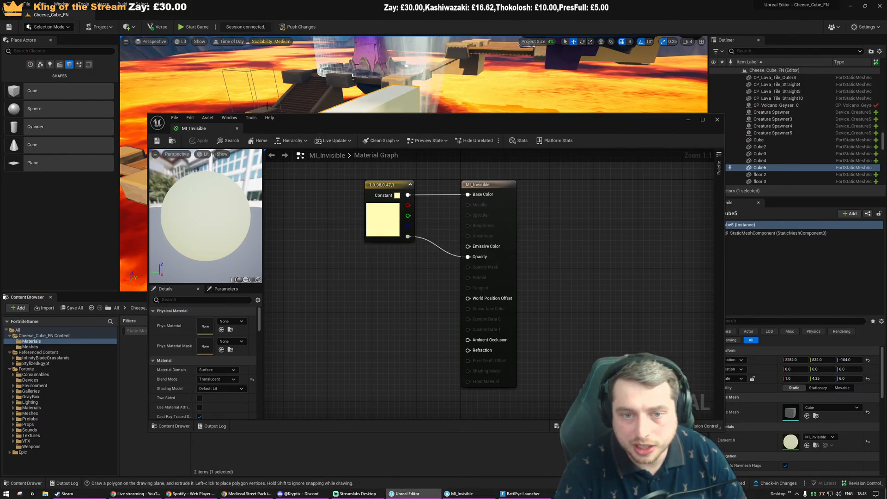
{"action": "left_click", "coordinate": [688, 120]}
Examine the recolored wall beside the lower stairs and show the top-level content folders
{"action": "right_click_drag", "start_coordinate": [665, 134], "coordinate": [670, 194]}
{"action": "key", "text": "Escape"}
{"action": "left_click", "coordinate": [117, 308]}
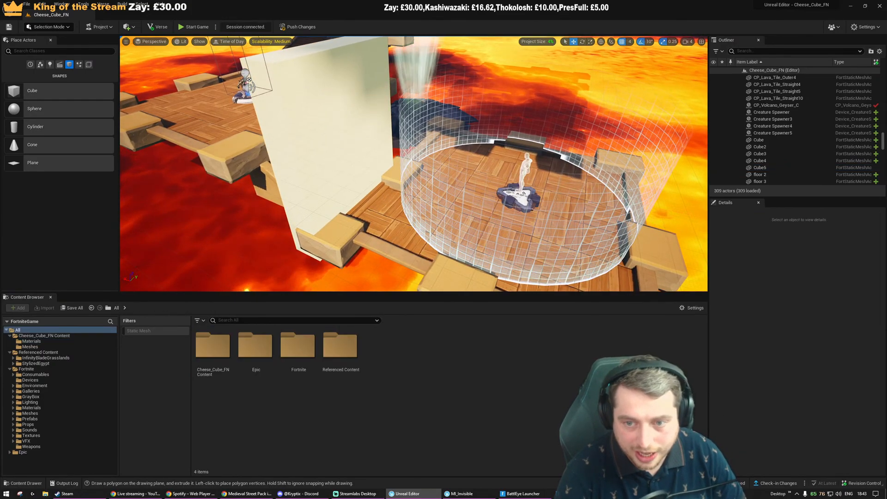
Set the mobility of the pale translucent wall beside the lower stairs to Movable
{"action": "left_click", "coordinate": [319, 161]}
{"action": "right_click_drag", "start_coordinate": [319, 162], "coordinate": [335, 176]}
{"action": "right_click_drag", "start_coordinate": [180, 198], "coordinate": [196, 200]}
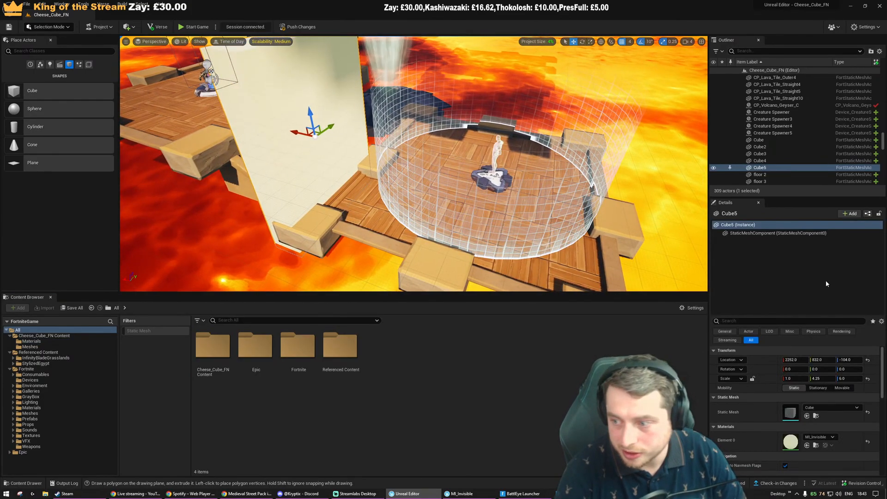
{"action": "left_click", "coordinate": [842, 387]}
{"action": "right_click_drag", "start_coordinate": [303, 217], "coordinate": [292, 212]}
{"action": "left_click", "coordinate": [272, 257]}
{"action": "left_click", "coordinate": [221, 342]}
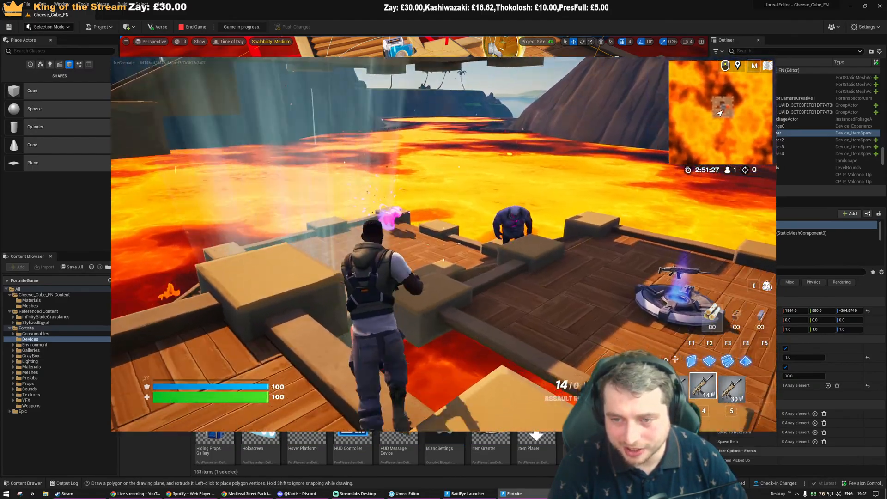
Playtest shooting the creatures and jumping above the platforms, and end the running game
{"action": "left_click", "coordinate": [444, 245]}
{"action": "left_click", "coordinate": [443, 244]}
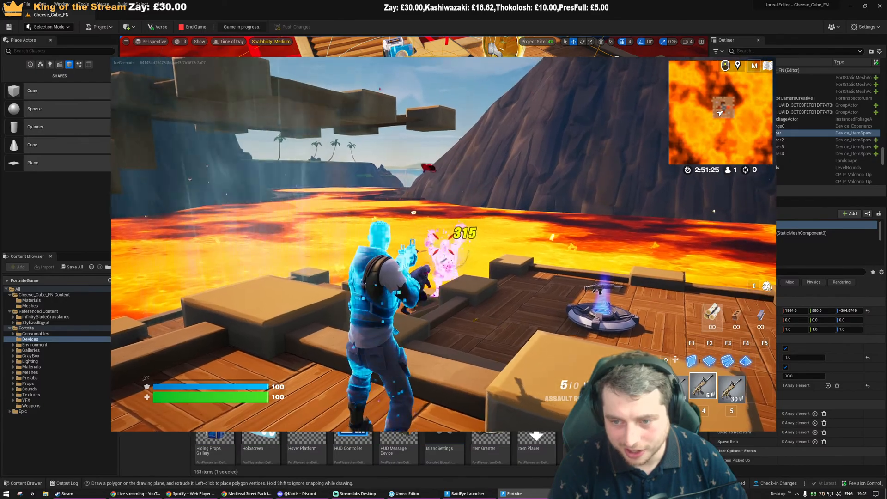
{"action": "key", "text": "s"}
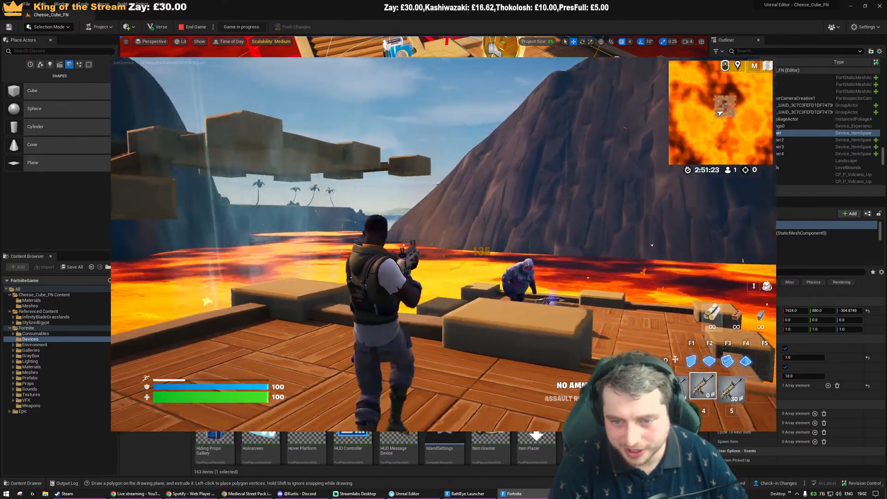
{"action": "key", "text": "w"}
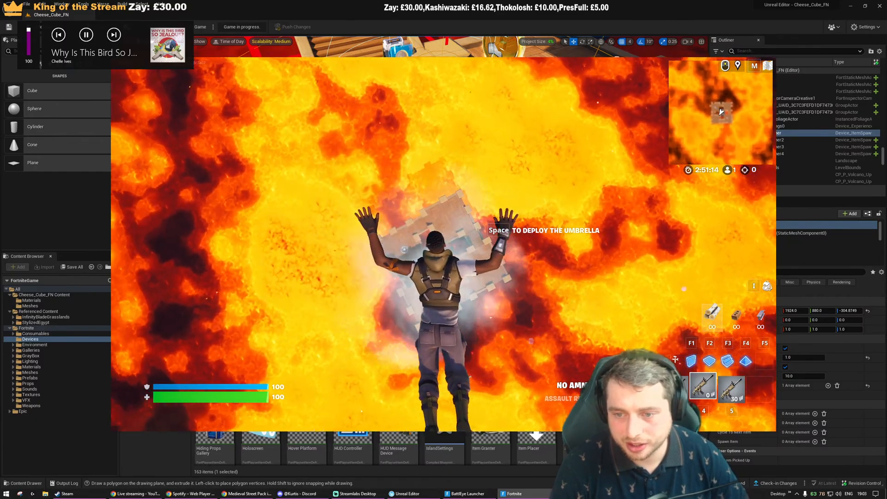
{"action": "key", "text": "Escape"}
{"action": "left_click", "coordinate": [267, 285]}
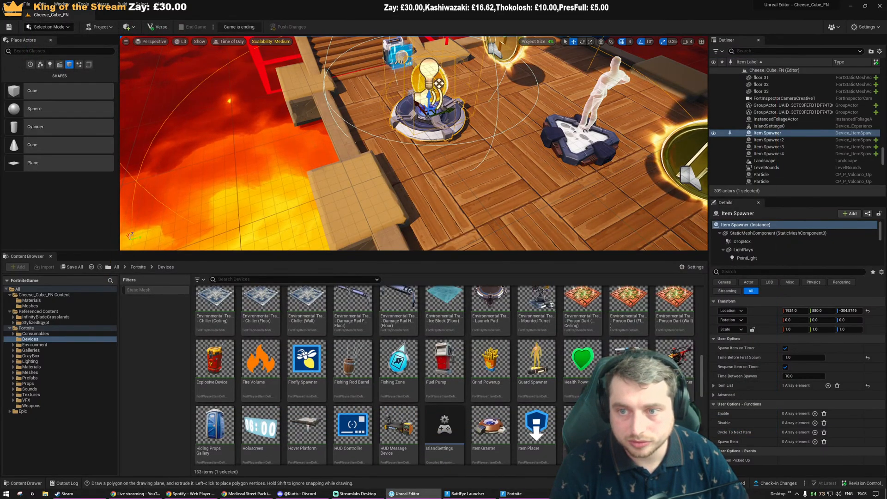
Delete the collectible gold coin nearest the geyser on the starting platform
{"action": "key", "text": "s"}
{"action": "right_click_drag", "start_coordinate": [421, 137], "coordinate": [425, 109]}
{"action": "key", "text": "w"}
{"action": "left_click", "coordinate": [421, 138]}
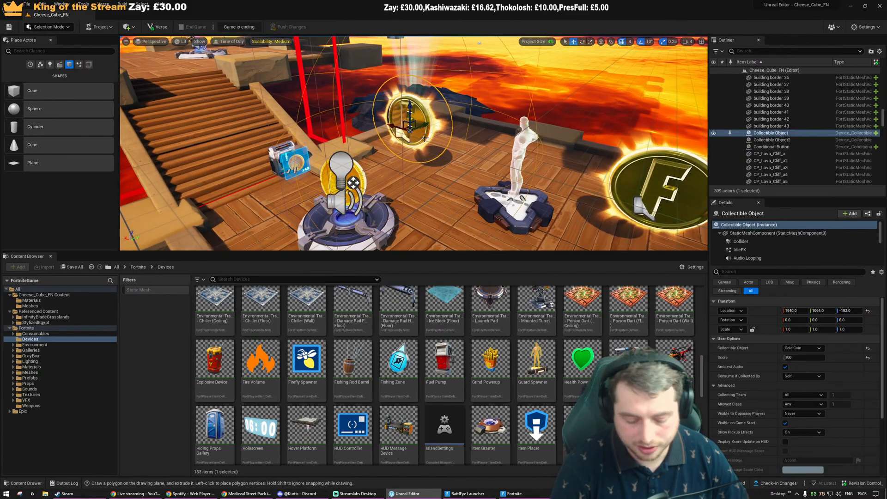
{"action": "key", "text": "Delete"}
{"action": "key", "text": "ctrl+z"}
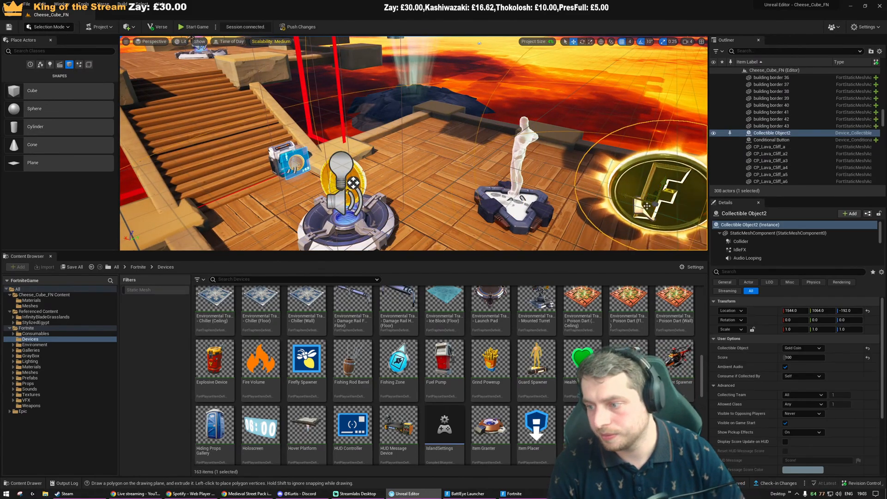
Review the remaining collectible coin's visibility and function options, and push the changes with all modified assets saved
{"action": "key", "text": "f"}
{"action": "right_click_drag", "start_coordinate": [421, 138], "coordinate": [411, 134]}
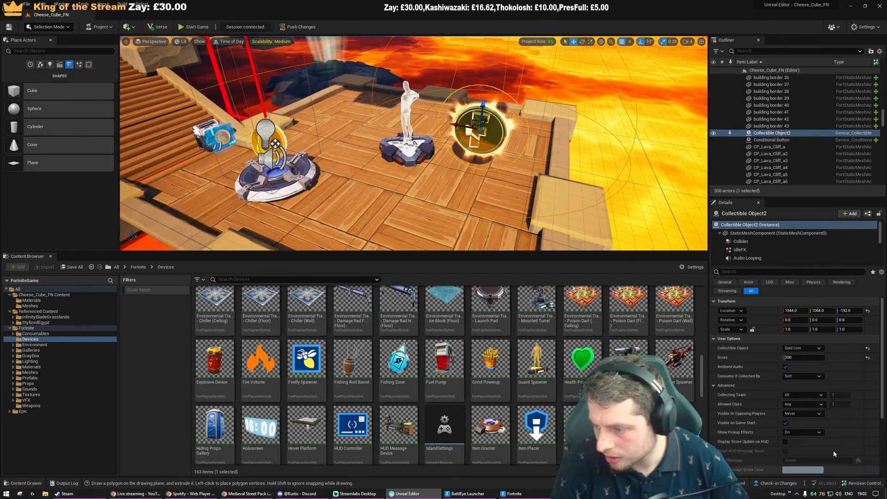
{"action": "left_click", "coordinate": [807, 409]}
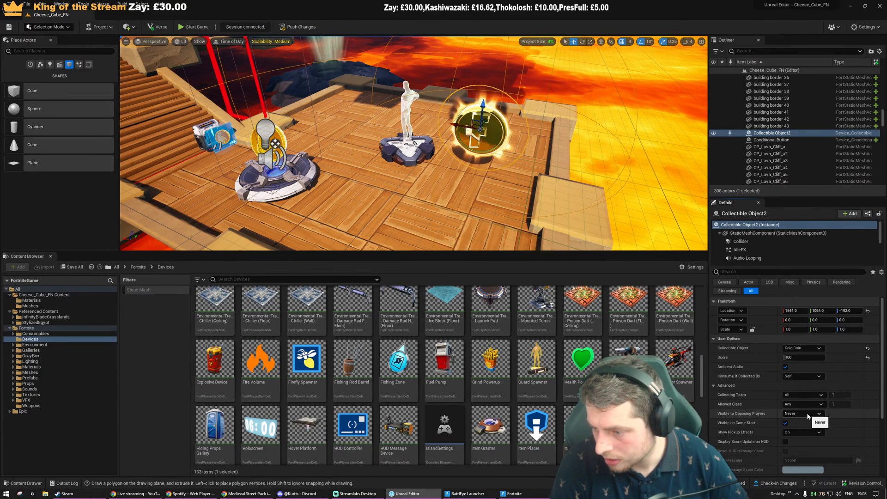
{"action": "scroll", "coordinate": [807, 419], "scroll_direction": "down", "scroll_amount": 3}
{"action": "scroll", "coordinate": [808, 420], "scroll_direction": "down", "scroll_amount": 4}
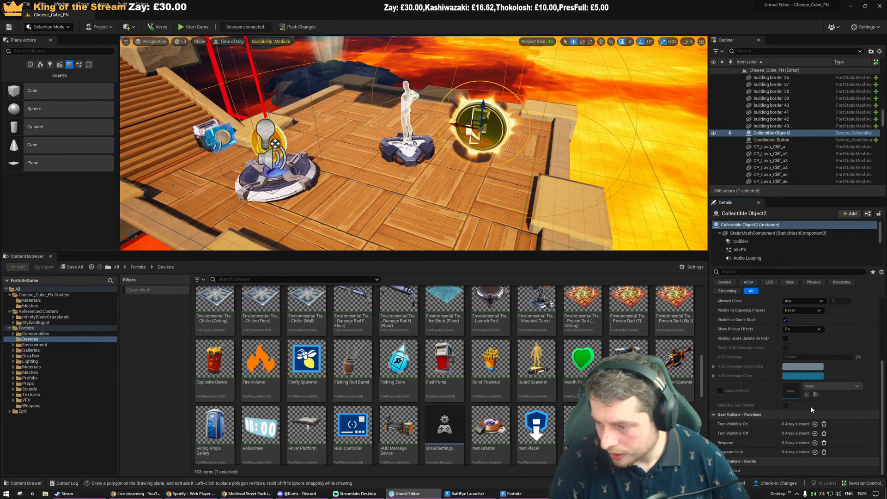
{"action": "right_click_drag", "start_coordinate": [416, 139], "coordinate": [418, 143]}
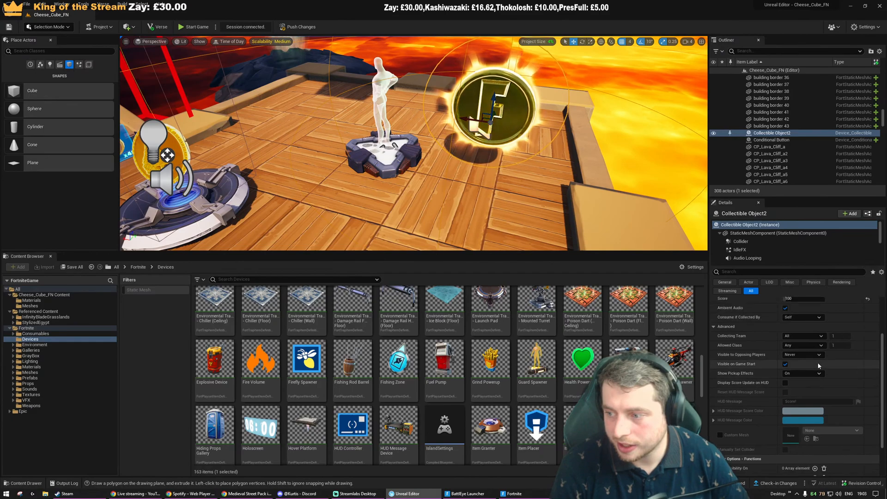
{"action": "left_click", "coordinate": [299, 27]}
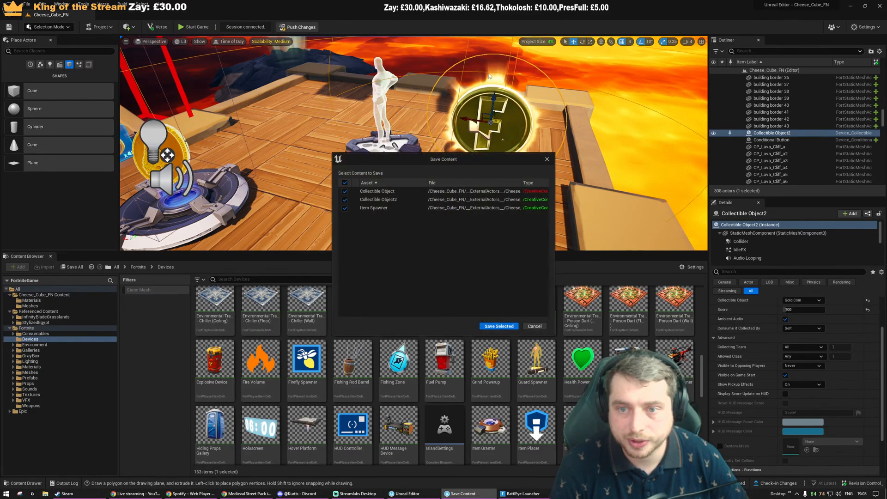
{"action": "left_click", "coordinate": [499, 326]}
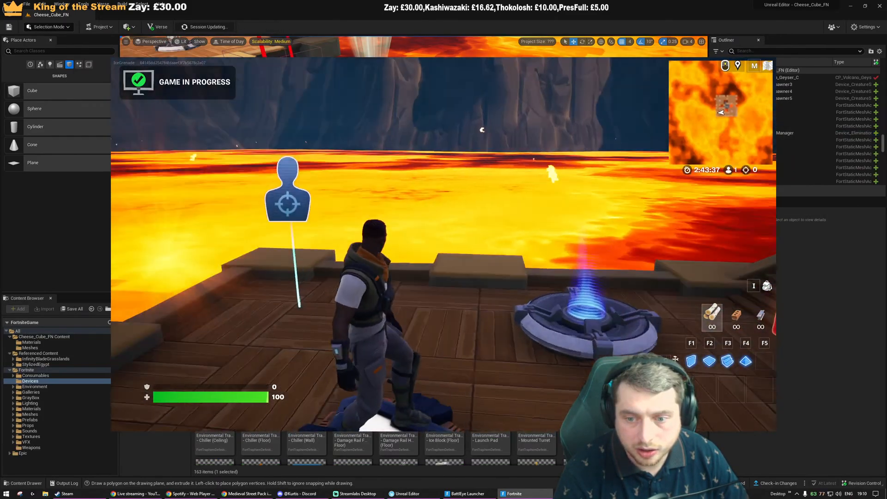
Playtest collecting the gold, paying at the conditional button to open the door, and climbing the stairs to the creatures
{"action": "key", "text": "w"}
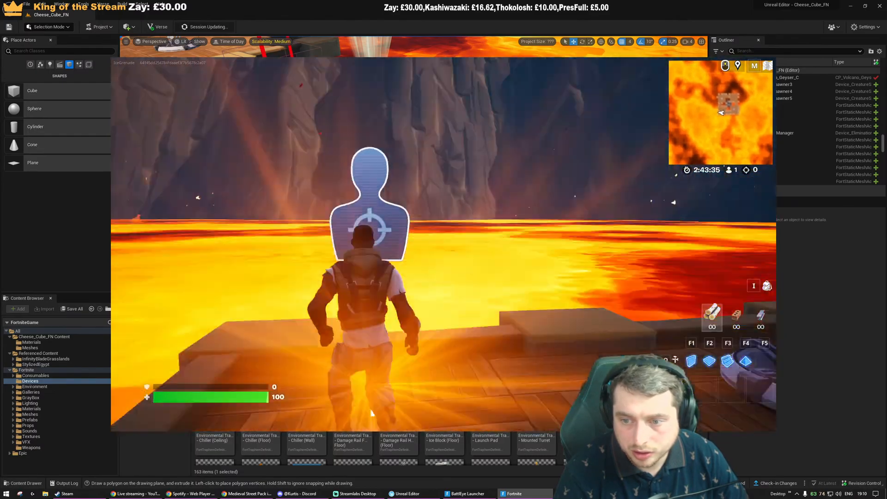
{"action": "key", "text": "w"}
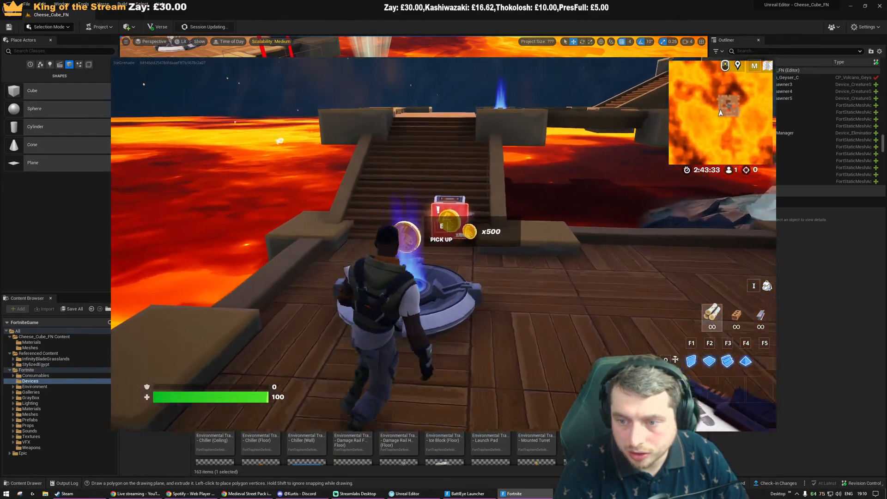
{"action": "key", "text": "w"}
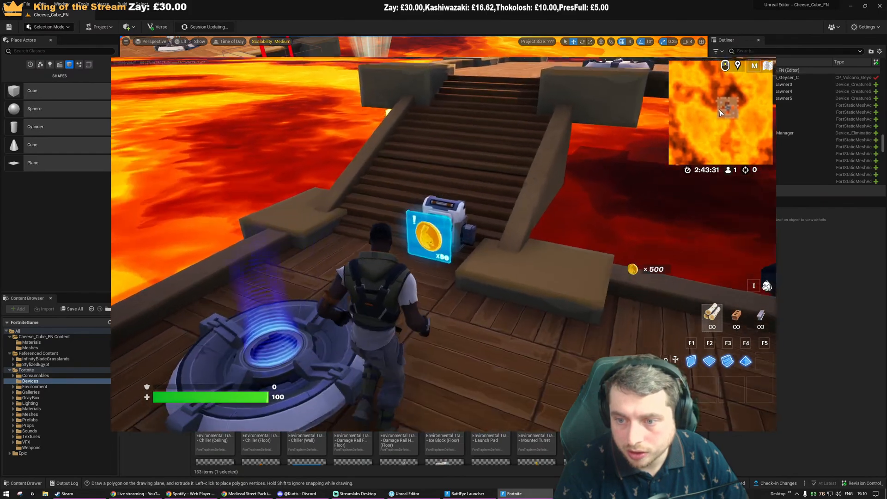
{"action": "key", "text": "e"}
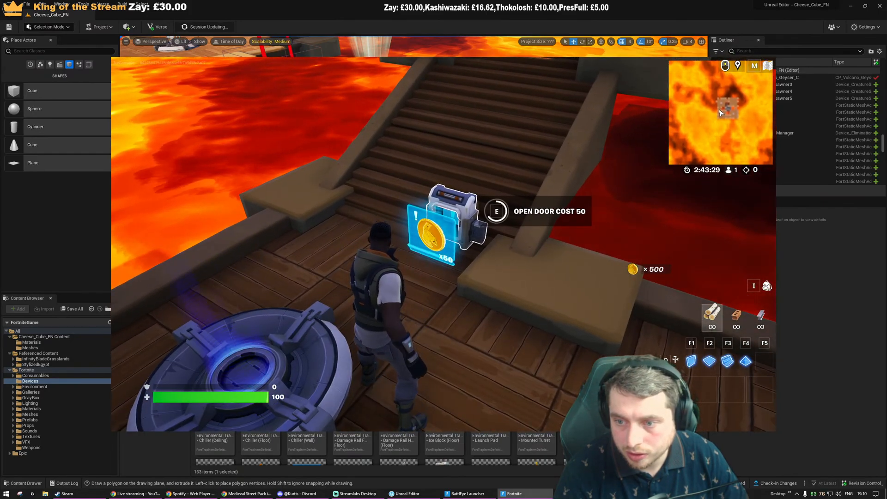
{"action": "key", "text": "w"}
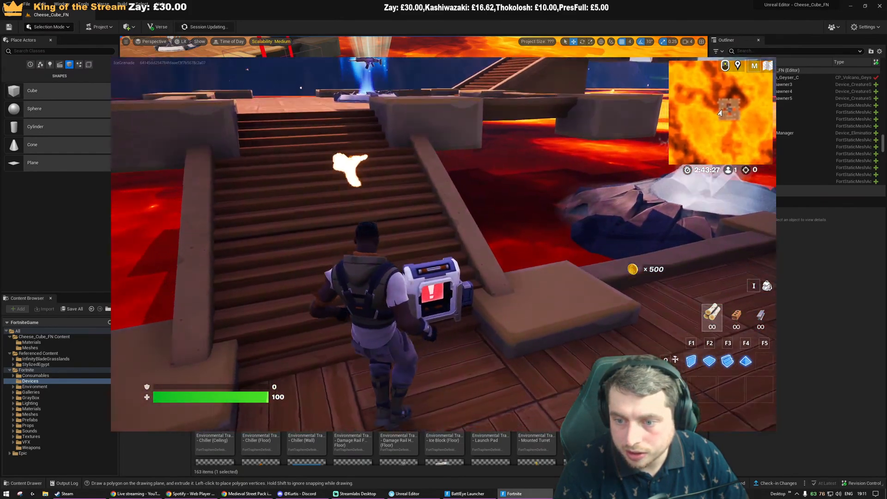
{"action": "key", "text": "w"}
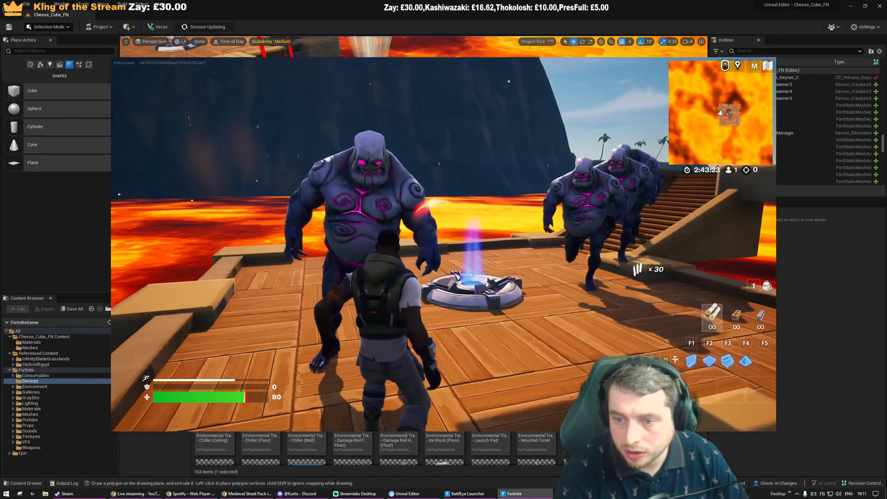
Playtest fighting the chasing creatures with the assault rifle while retreating to the starting platform, and close the crash reporter
{"action": "key", "text": "1"}
{"action": "left_click", "coordinate": [444, 244]}
{"action": "left_click", "coordinate": [444, 244]}
{"action": "key", "text": "s"}
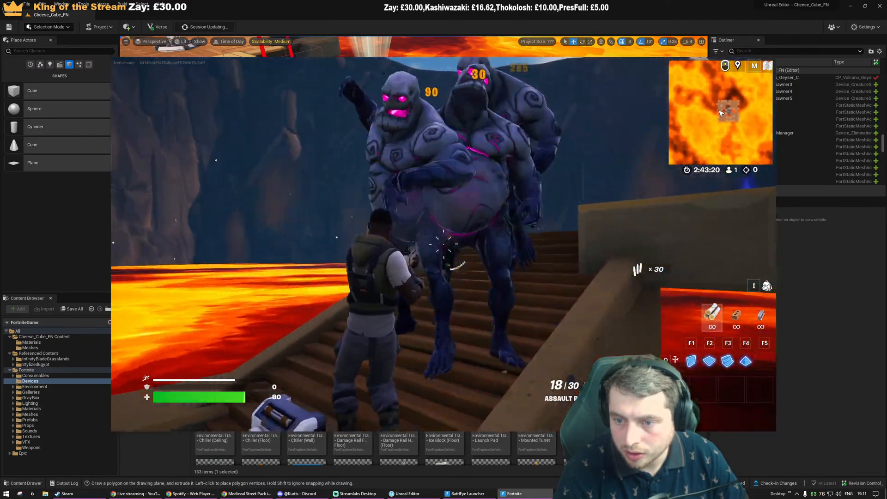
{"action": "left_click", "coordinate": [444, 244]}
{"action": "key", "text": "w"}
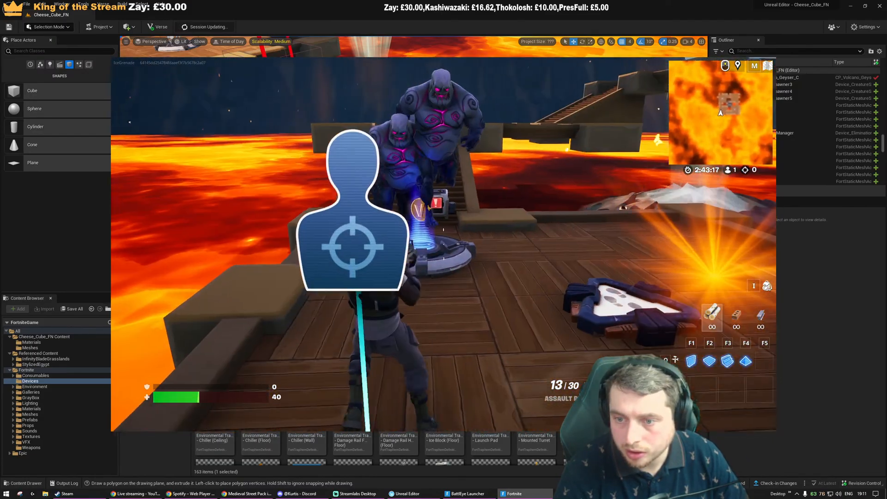
{"action": "left_click", "coordinate": [443, 244]}
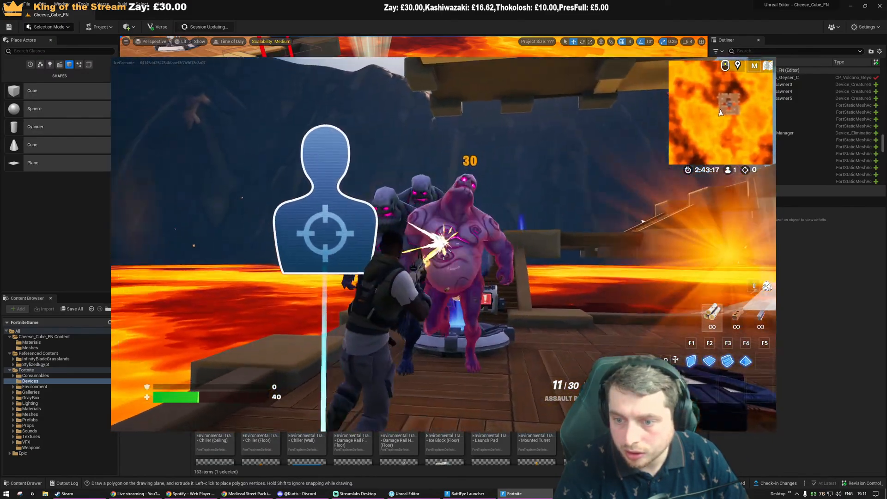
{"action": "left_click", "coordinate": [444, 244]}
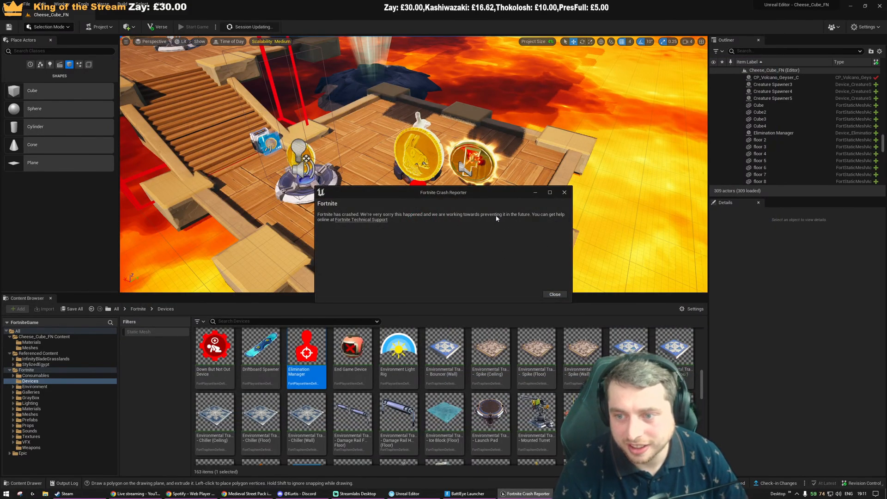
{"action": "left_click", "coordinate": [555, 295]}
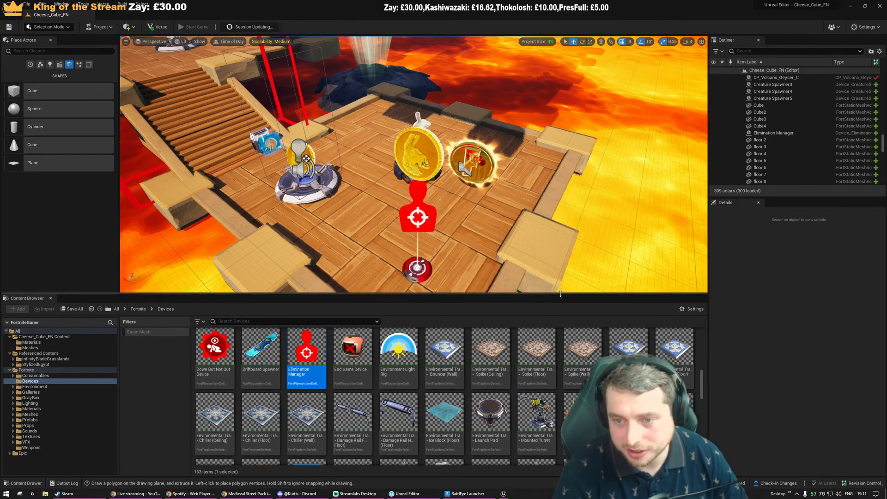
Set the selected team index of the Elimination Manager on the starting platform to 2
{"action": "right_click_drag", "start_coordinate": [507, 227], "coordinate": [490, 222]}
{"action": "right_click_drag", "start_coordinate": [422, 272], "coordinate": [422, 272]}
{"action": "key", "text": "w"}
{"action": "left_click", "coordinate": [412, 283]}
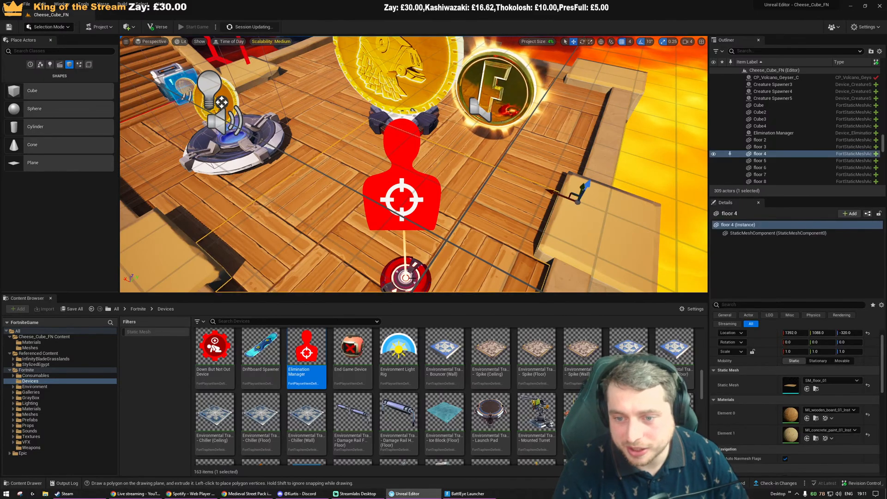
{"action": "left_click", "coordinate": [838, 379]}
{"action": "type", "text": "0"}
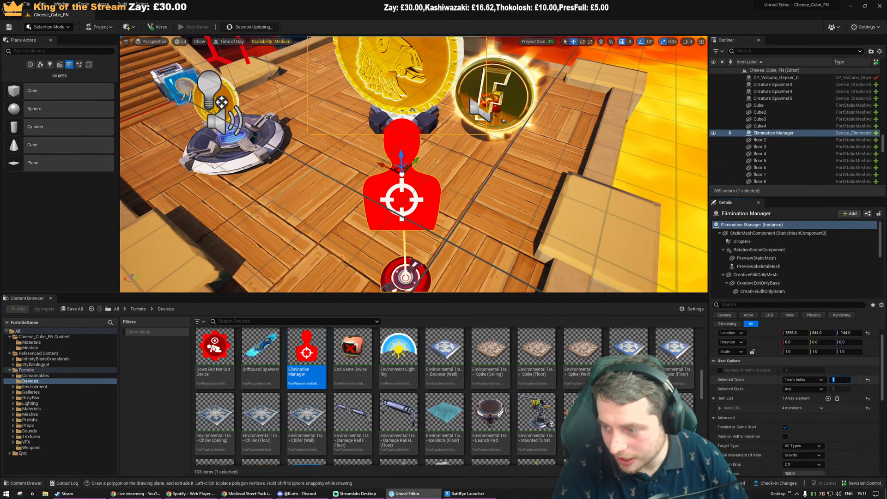
{"action": "key", "text": "BackSpace"}
{"action": "type", "text": "2"}
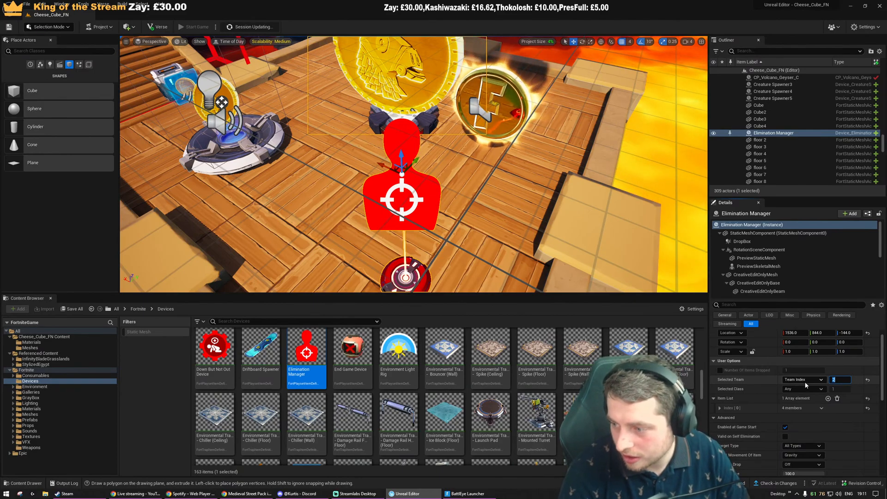
{"action": "right_click_drag", "start_coordinate": [526, 199], "coordinate": [519, 231]}
{"action": "key", "text": "Escape"}
Examine the devices on the starting platform and the layout of the whole tower from farther back
{"action": "right_click_drag", "start_coordinate": [562, 203], "coordinate": [563, 176]}
{"action": "key", "text": "s"}
{"action": "key", "text": "w"}
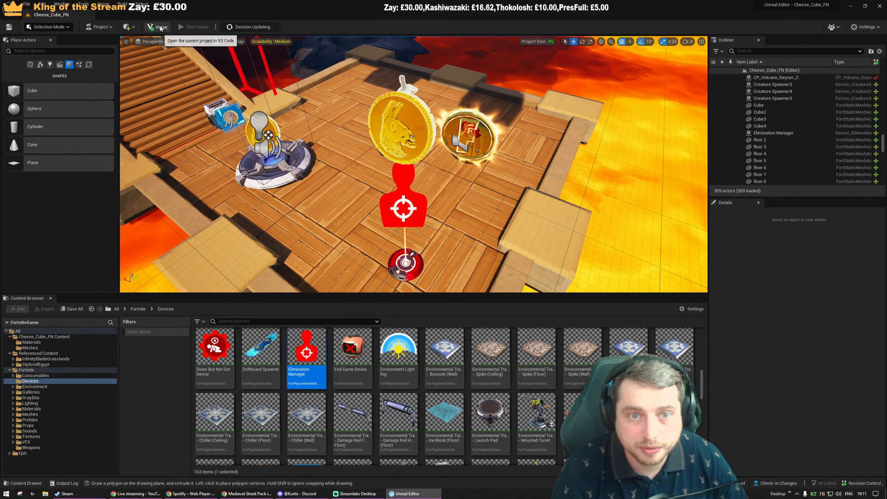
{"action": "key", "text": "s"}
{"action": "mouse_move", "coordinate": [369, 152]}
{"action": "right_mouse_down"}
{"action": "mouse_move", "coordinate": [398, 160]}
{"action": "mouse_move", "coordinate": [365, 145]}
{"action": "right_mouse_up"}
{"action": "key", "text": "s"}
{"action": "right_click_drag", "start_coordinate": [448, 178], "coordinate": [451, 180]}
{"action": "key", "text": "w"}
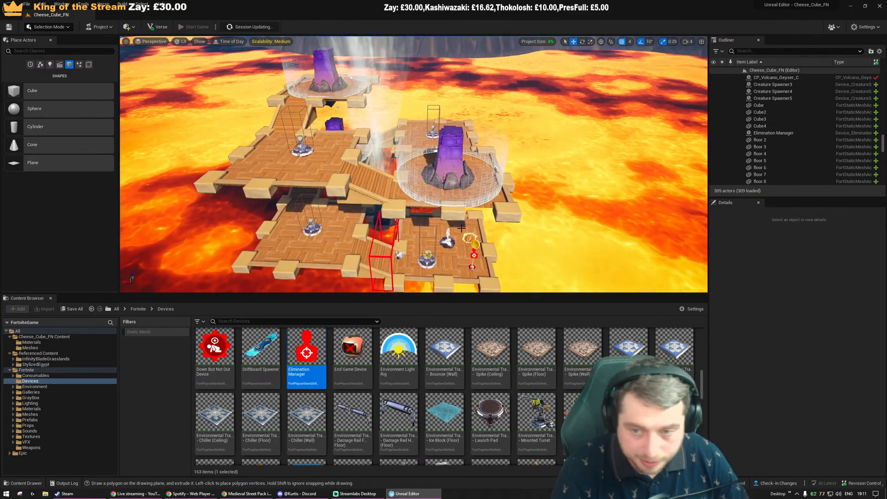
Show the viewport fullscreen and examine the platform tower from several sides above the lava
{"action": "right_click_drag", "start_coordinate": [418, 291], "coordinate": [547, 263]}
{"action": "key", "text": "F11"}
{"action": "key", "text": "w"}
{"action": "key", "text": "a"}
{"action": "key", "text": "w"}
{"action": "key", "text": "a"}
{"action": "key", "text": "w"}
{"action": "key", "text": "a"}
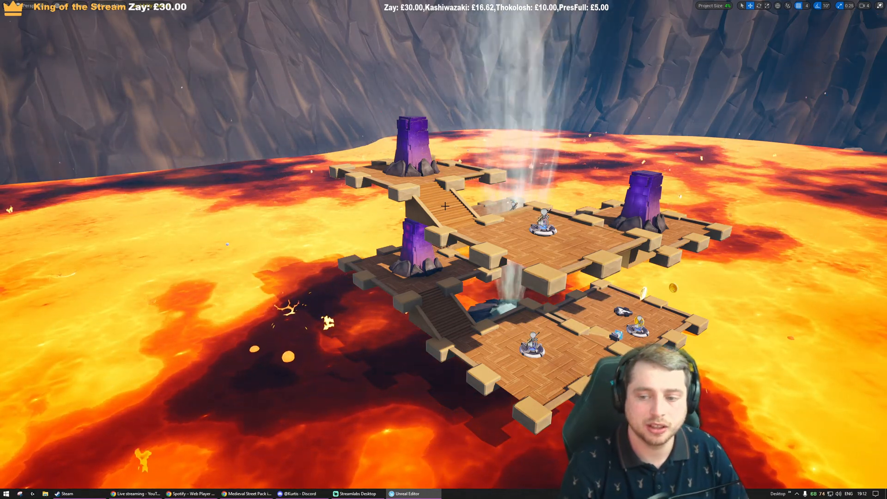
{"action": "right_click_drag", "start_coordinate": [370, 286], "coordinate": [122, 265]}
{"action": "key", "text": "w"}
{"action": "right_click_drag", "start_coordinate": [409, 242], "coordinate": [467, 254]}
{"action": "key", "text": "a"}
{"action": "left_click", "coordinate": [438, 251]}
{"action": "key", "text": "a"}
{"action": "key", "text": "Escape"}
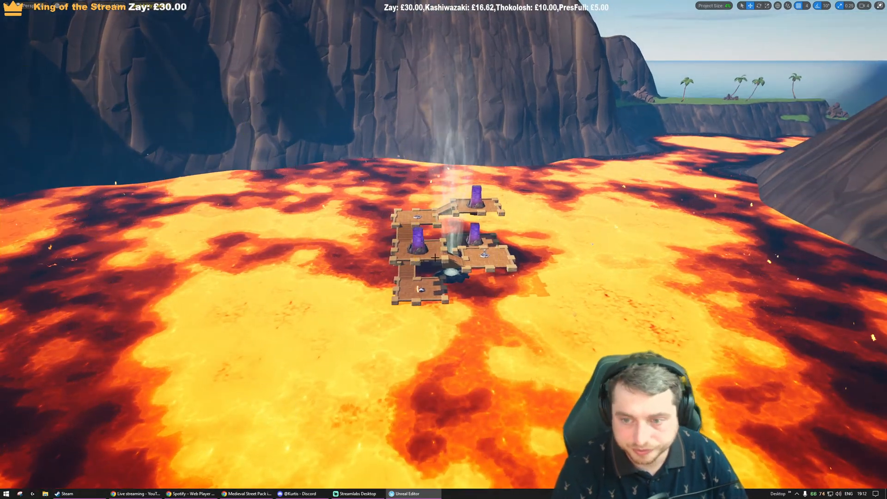
Inspect the tower's setting in the lava basin, the geyser up close, and the starting platform's devices
{"action": "scroll", "coordinate": [433, 252], "scroll_direction": "down", "scroll_amount": 5}
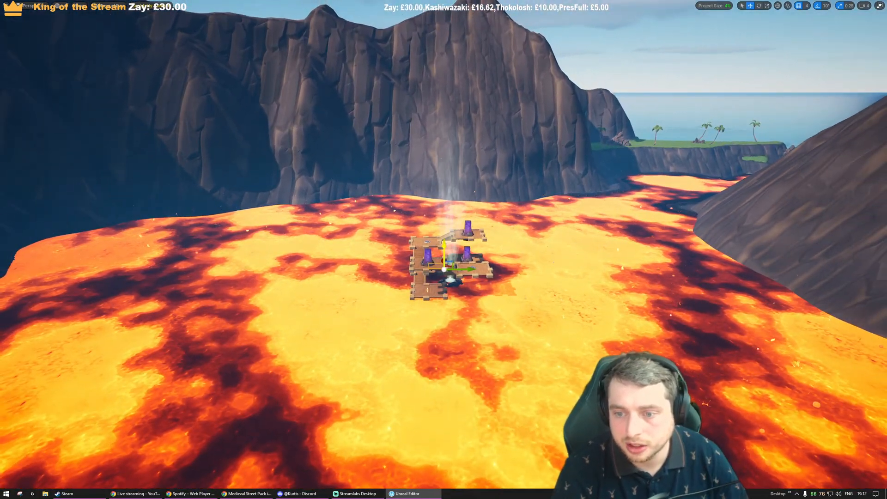
{"action": "key", "text": "s"}
{"action": "right_click_drag", "start_coordinate": [471, 120], "coordinate": [522, 130]}
{"action": "key", "text": "w"}
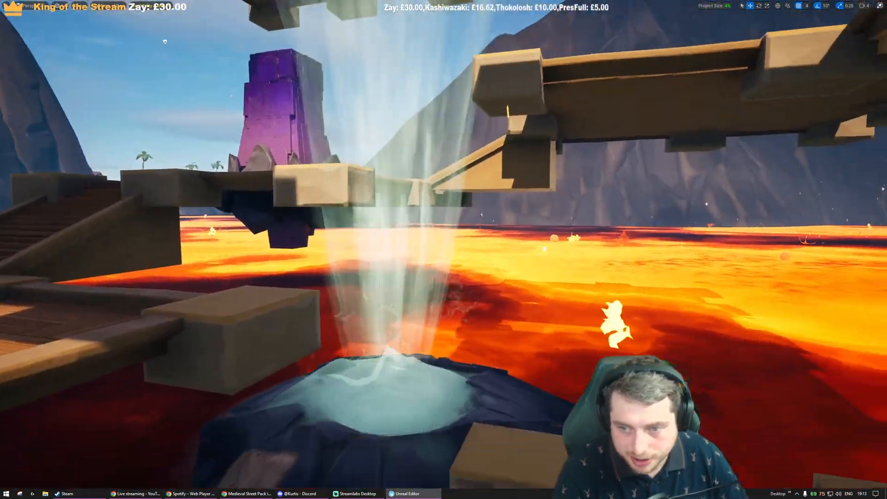
{"action": "key", "text": "s"}
{"action": "right_click_drag", "start_coordinate": [444, 250], "coordinate": [439, 351]}
{"action": "key", "text": "w"}
{"action": "key", "text": "s"}
{"action": "key", "text": "w"}
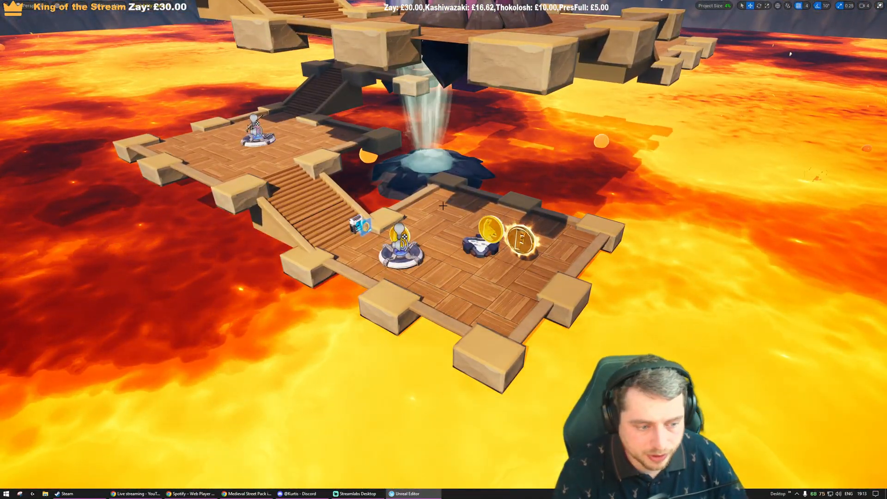